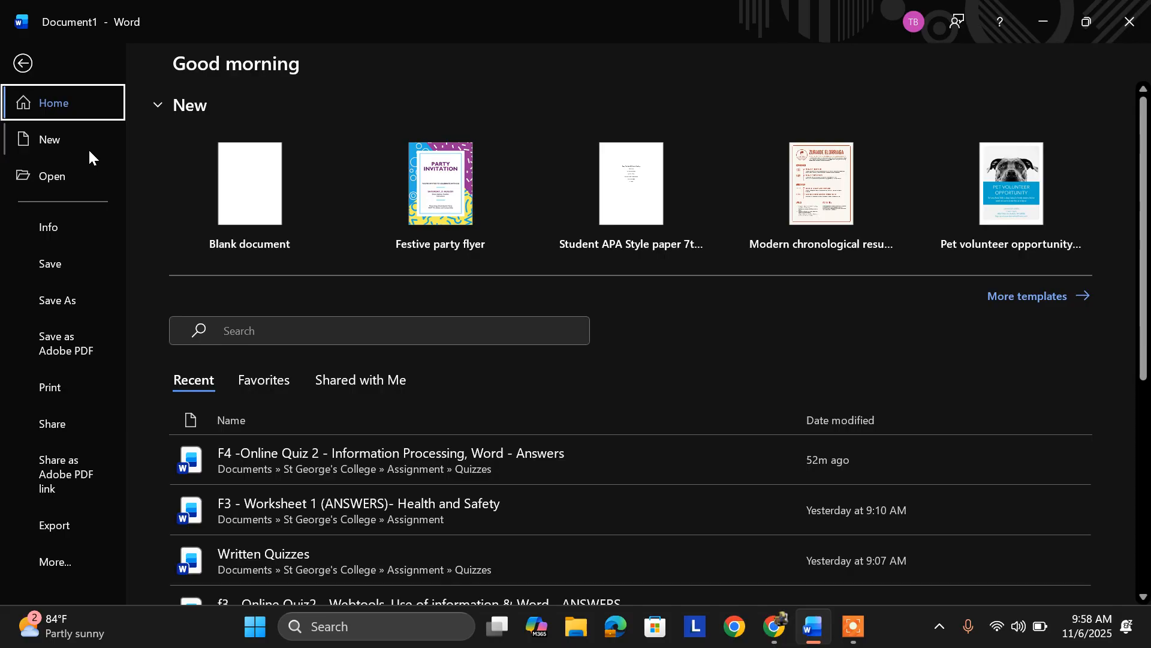
Search the templates for "apa" and create a document from the Professional APA Style paper 7th edition template.
{"action": "left_click", "coordinate": [1019, 297]}
{"action": "left_click", "coordinate": [366, 592]}
{"action": "type", "text": "apa"}
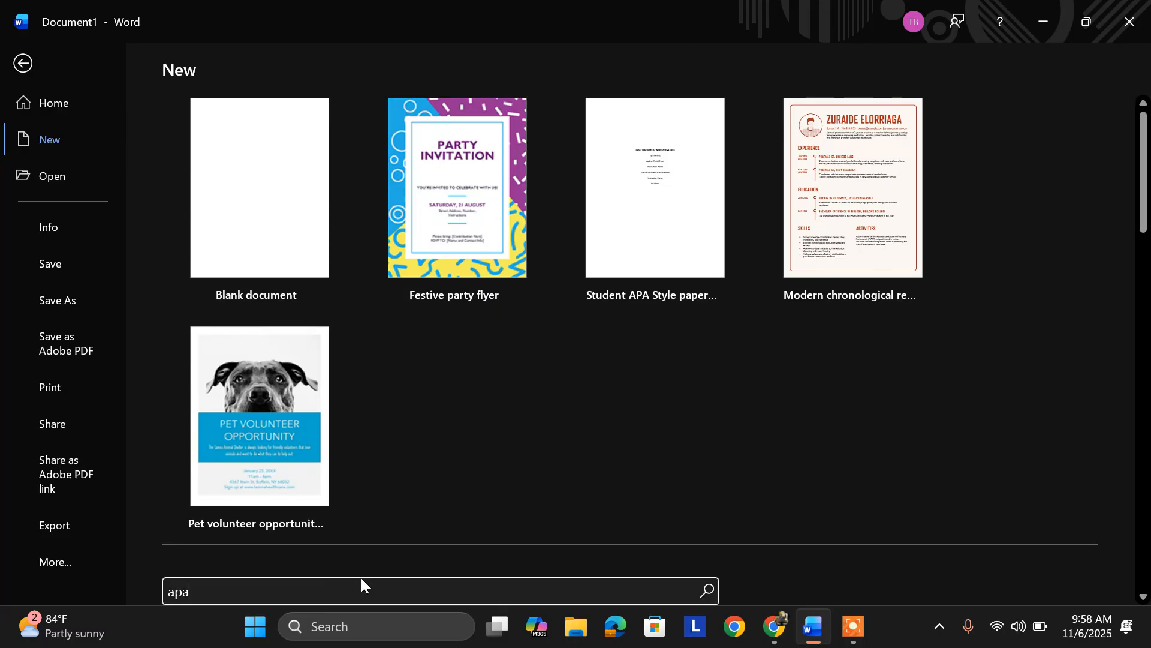
{"action": "key", "text": "Return"}
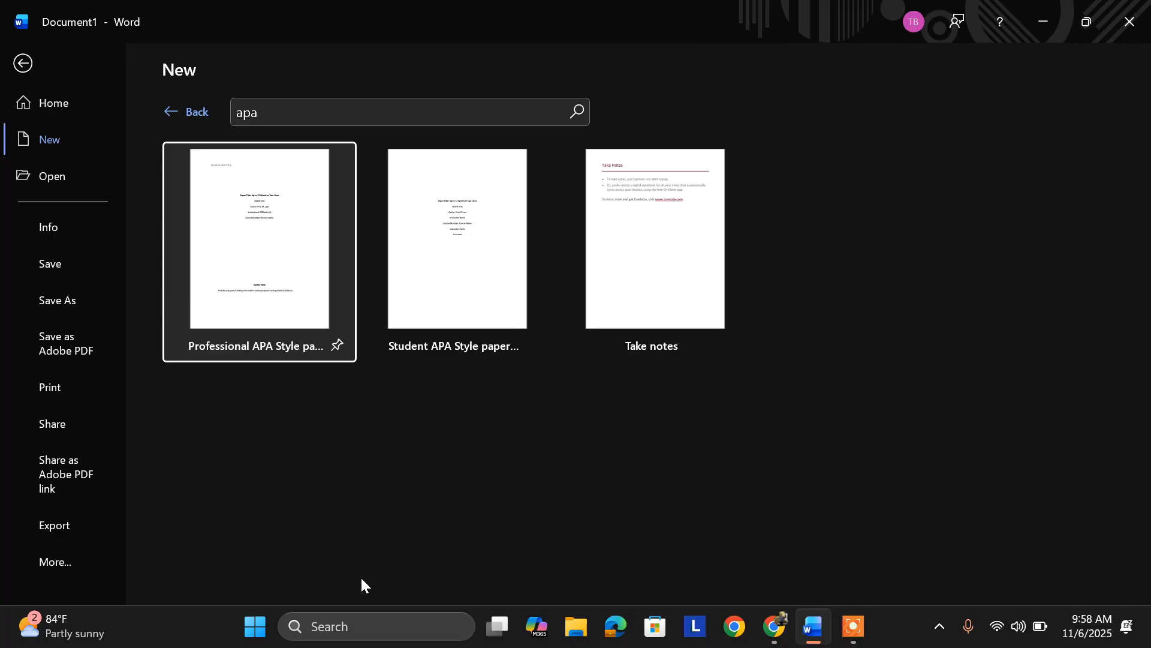
{"action": "left_click", "coordinate": [285, 264]}
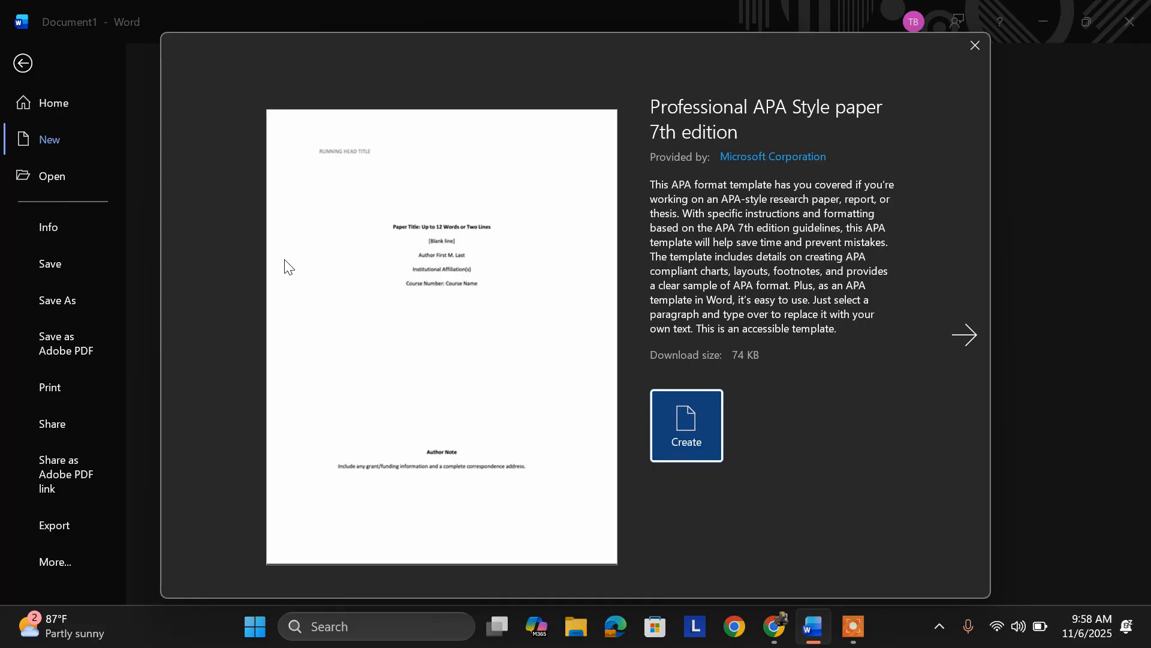
{"action": "left_click", "coordinate": [689, 421]}
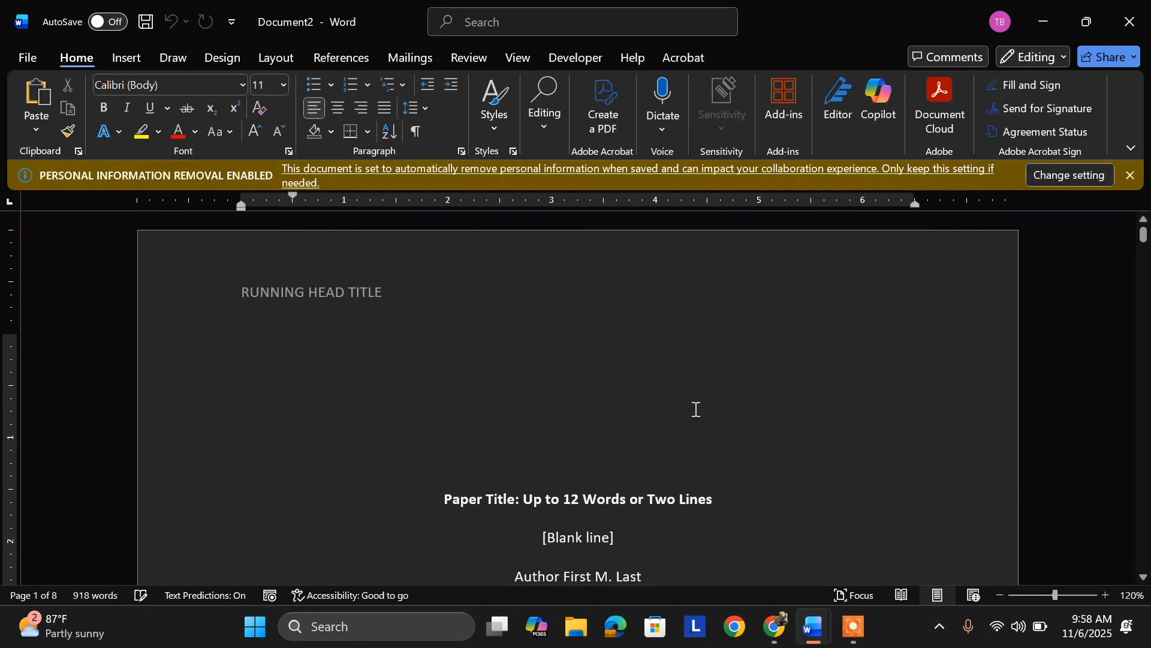
Check the line spacing of the paper title and blank line on the title page.
{"action": "scroll", "coordinate": [624, 378], "scroll_direction": "down", "scroll_amount": 4}
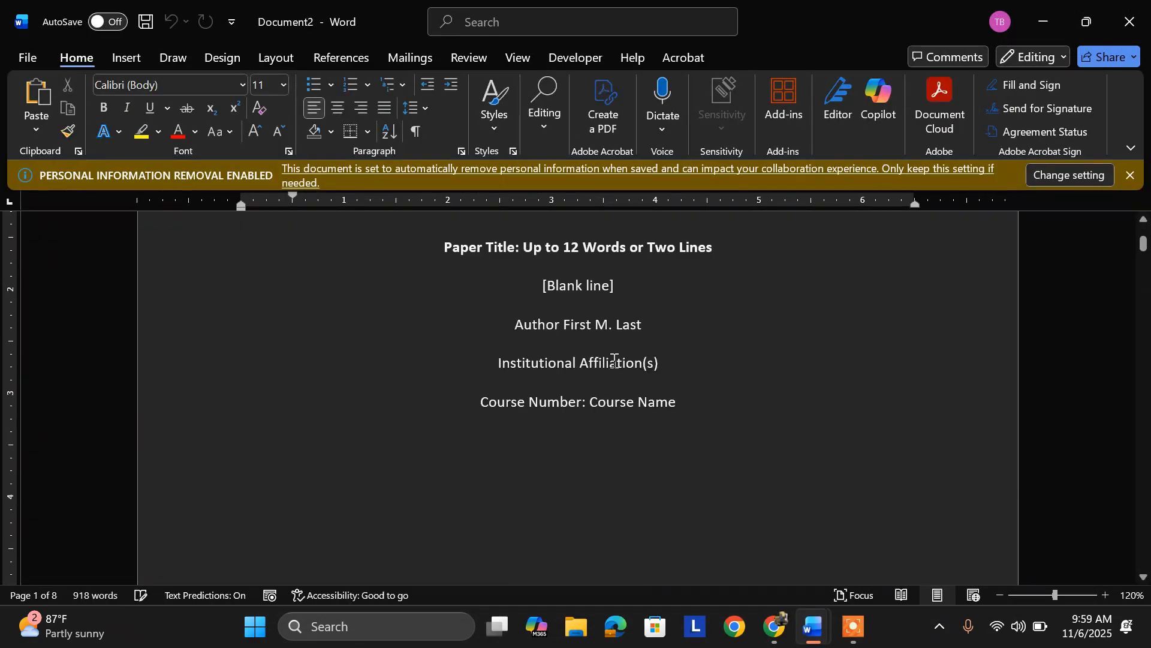
{"action": "left_click_drag", "start_coordinate": [631, 282], "coordinate": [512, 260]}
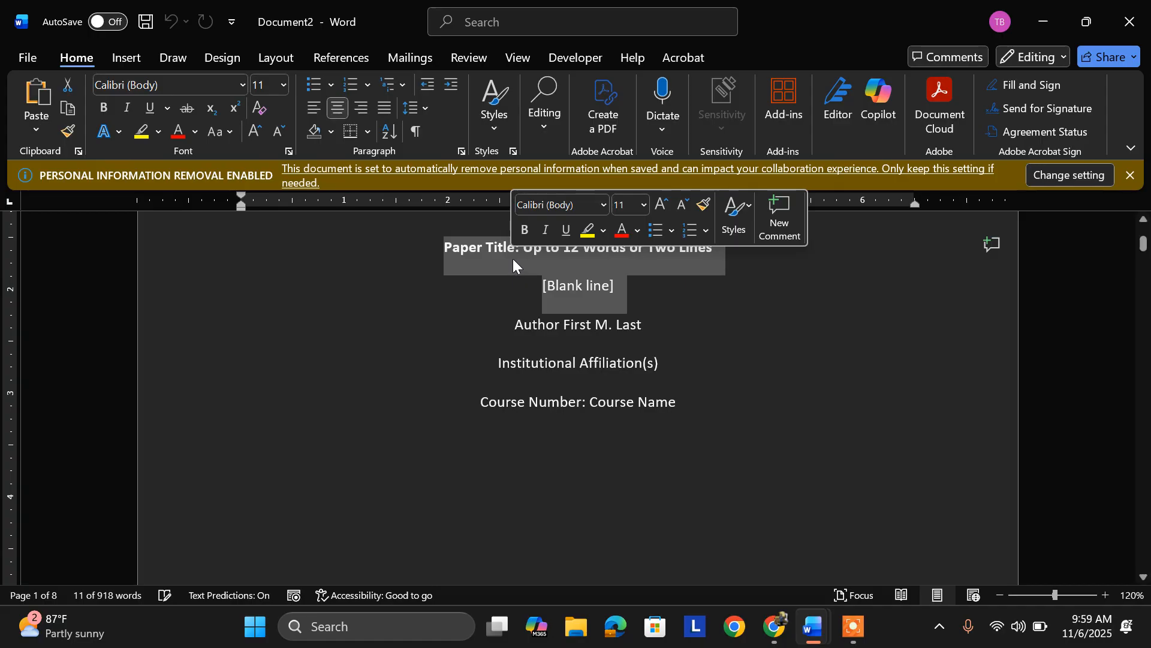
{"action": "left_click", "coordinate": [418, 111]}
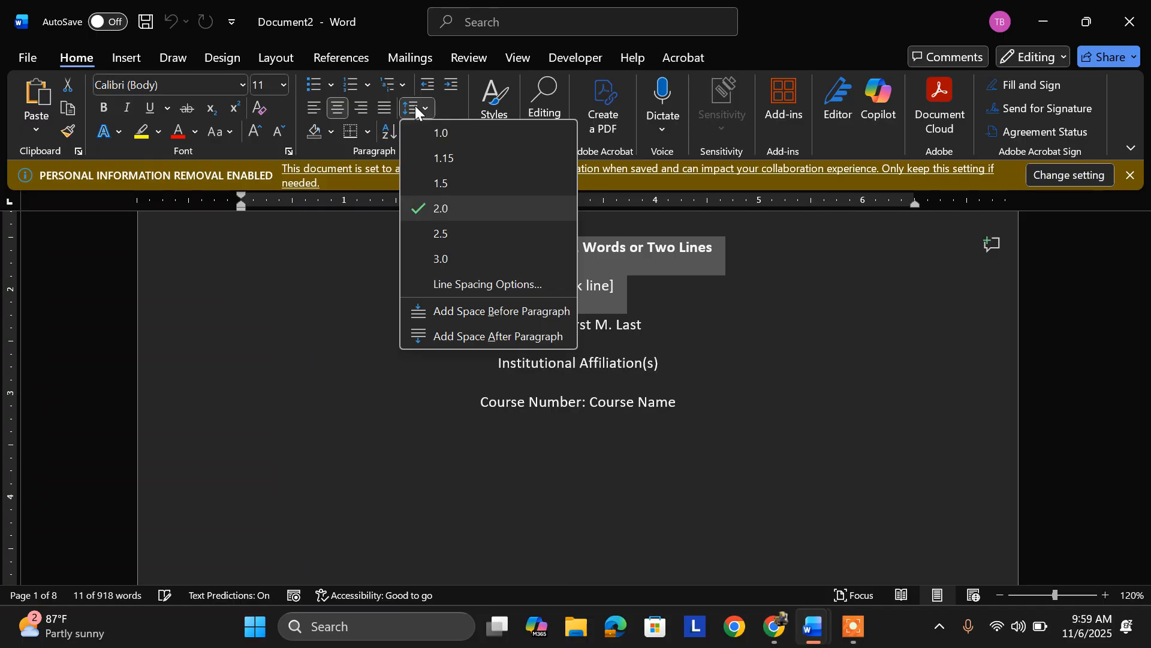
{"action": "left_click", "coordinate": [543, 472]}
Try changing the font of the entire document to Times New Roman.
{"action": "left_click", "coordinate": [546, 406]}
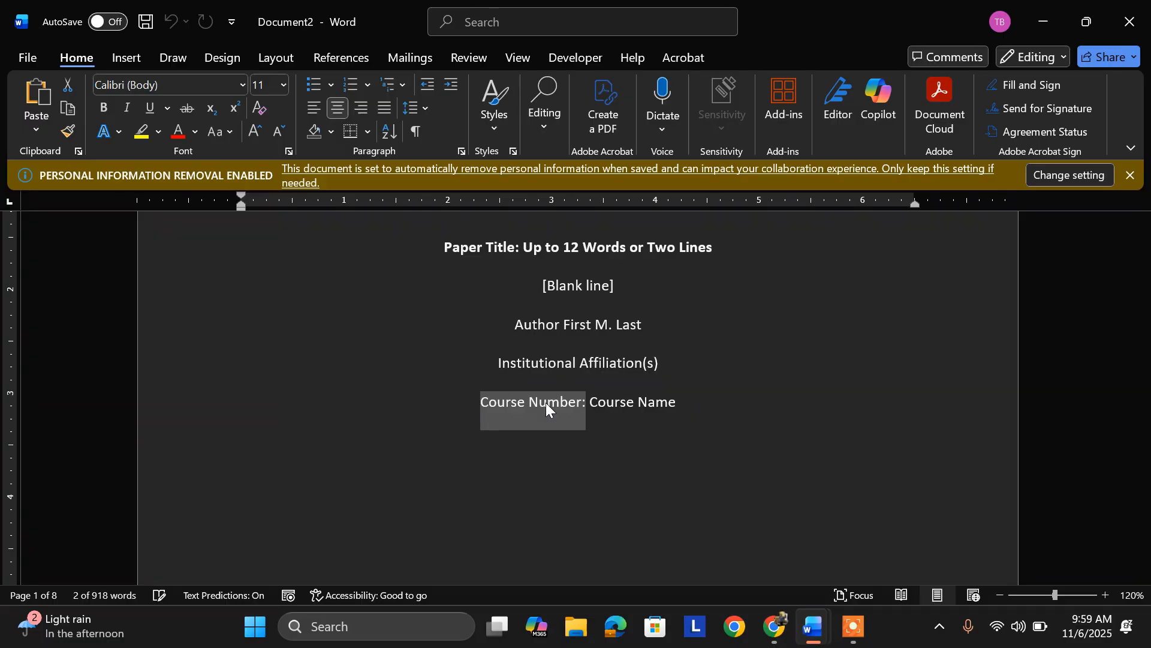
{"action": "key", "text": "ctrl+a"}
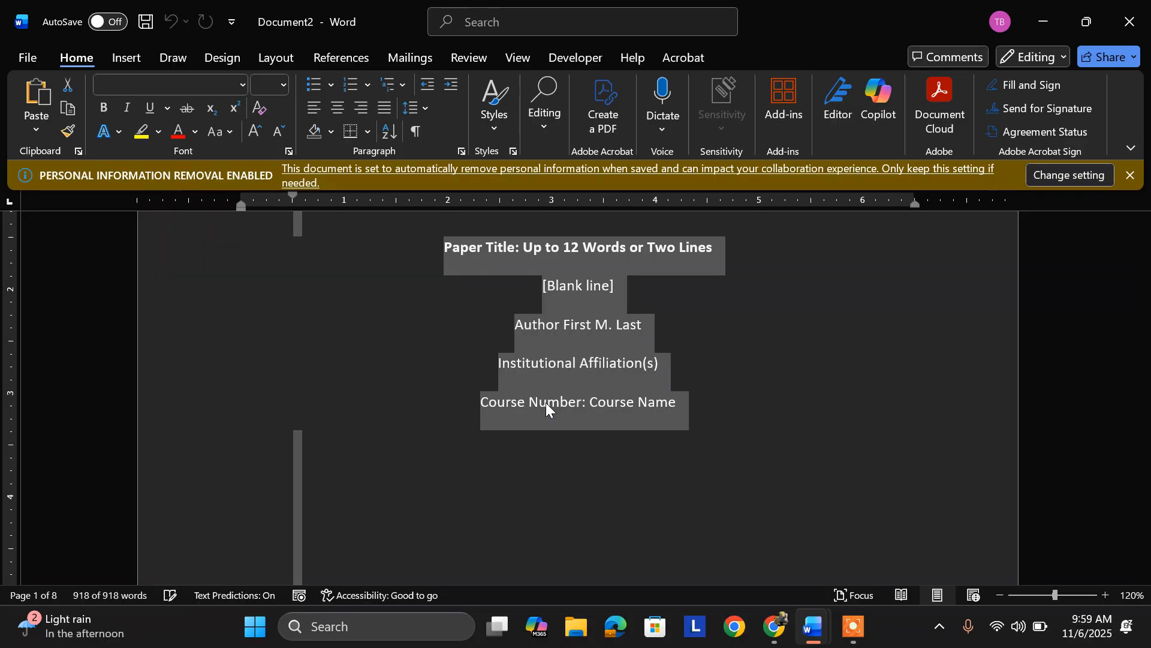
{"action": "left_click", "coordinate": [240, 85]}
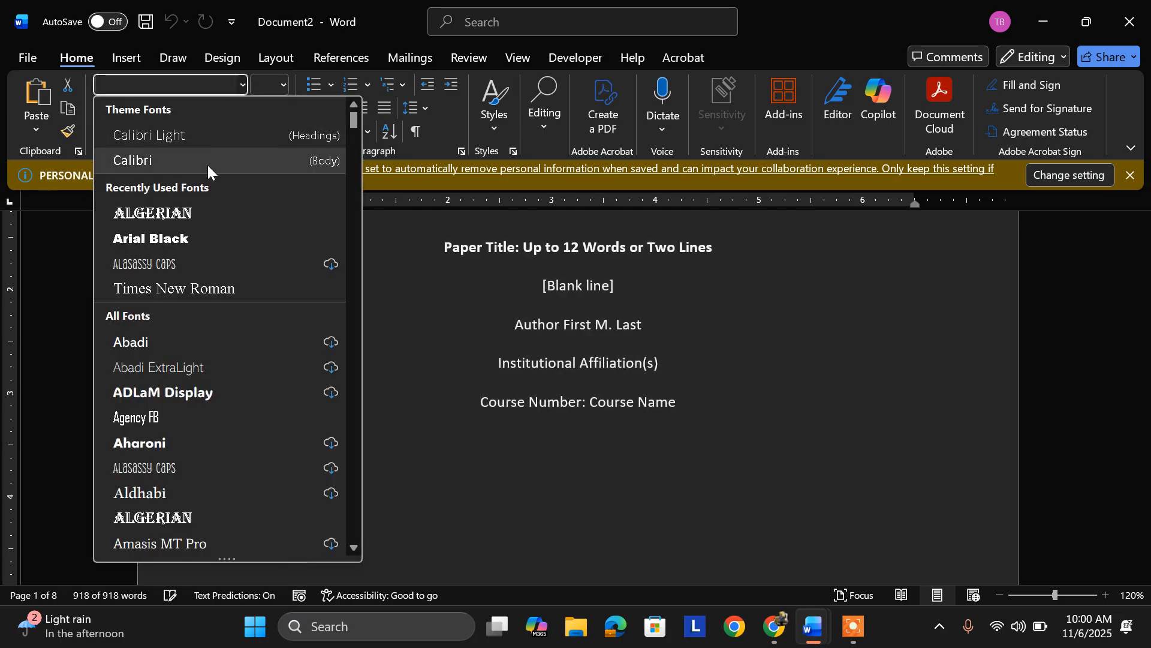
{"action": "left_click", "coordinate": [203, 288]}
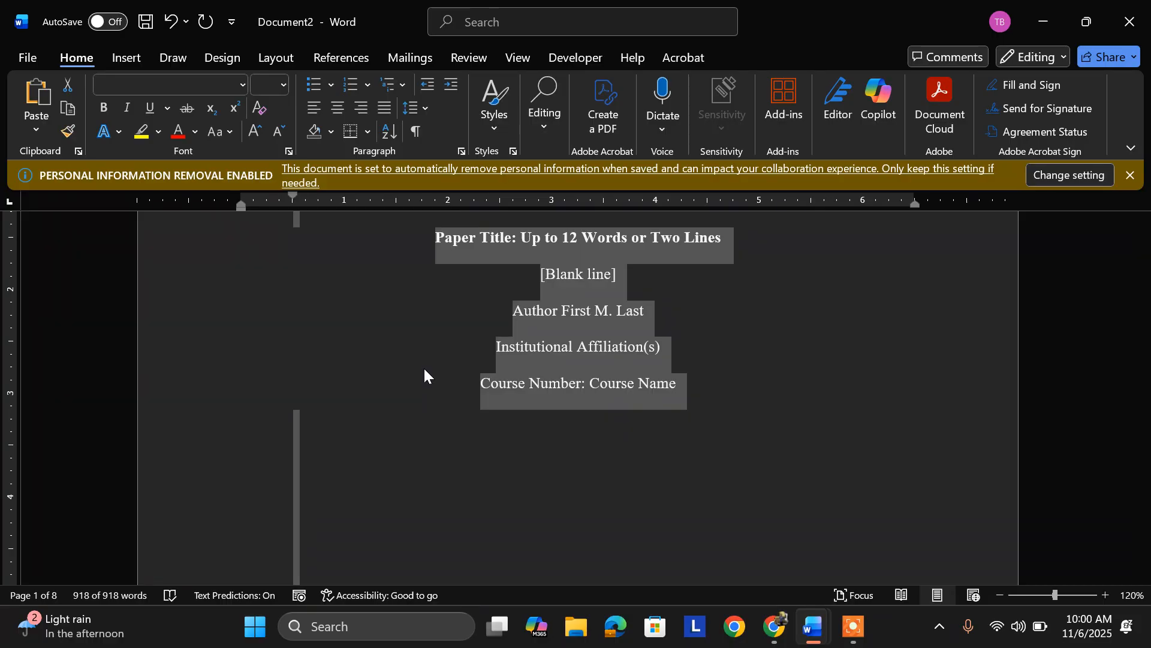
Choose Times New Roman, Regular style, size 12 as the font settings for the entire document text.
{"action": "left_click", "coordinate": [289, 150]}
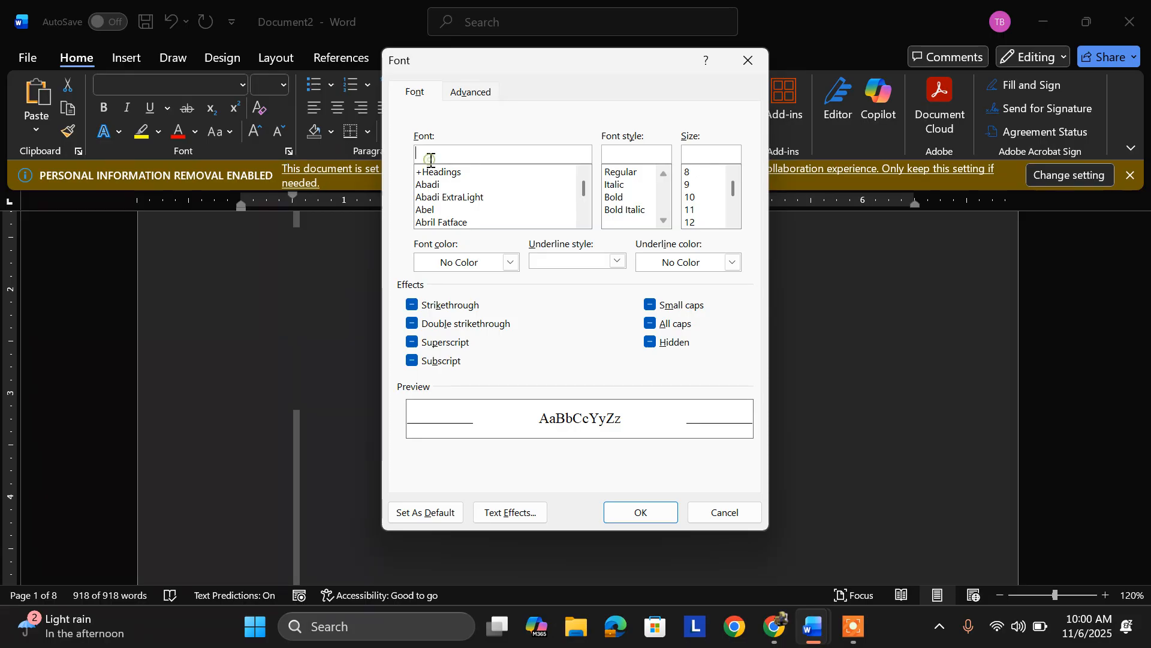
{"action": "type", "text": "ti"}
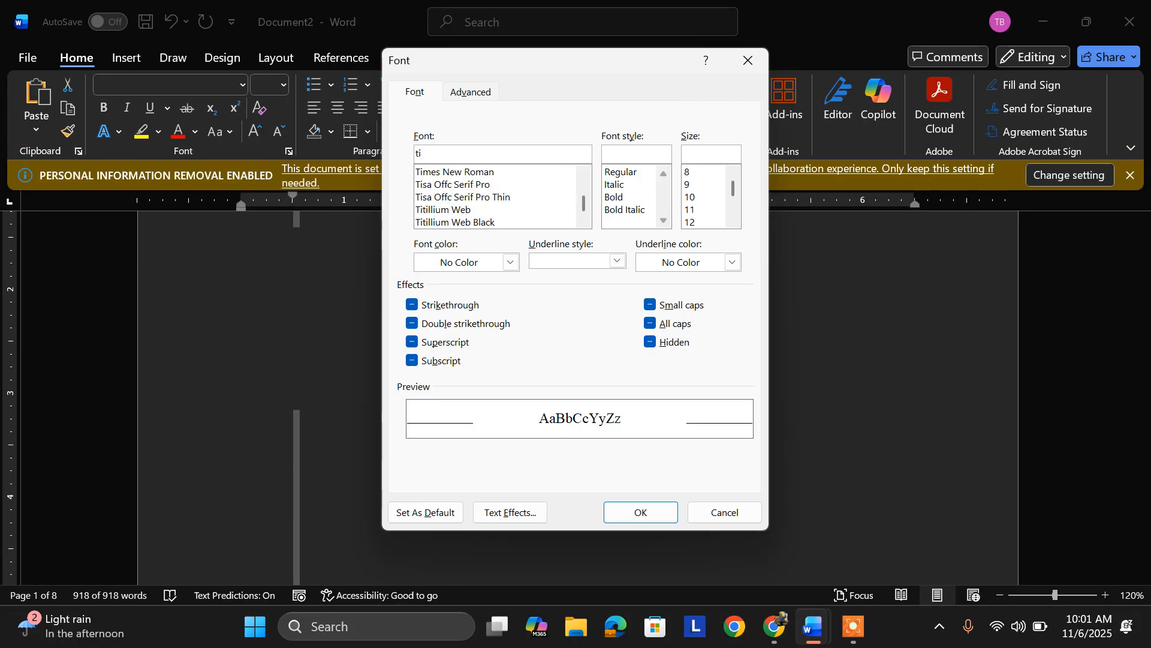
{"action": "left_click", "coordinate": [475, 173]}
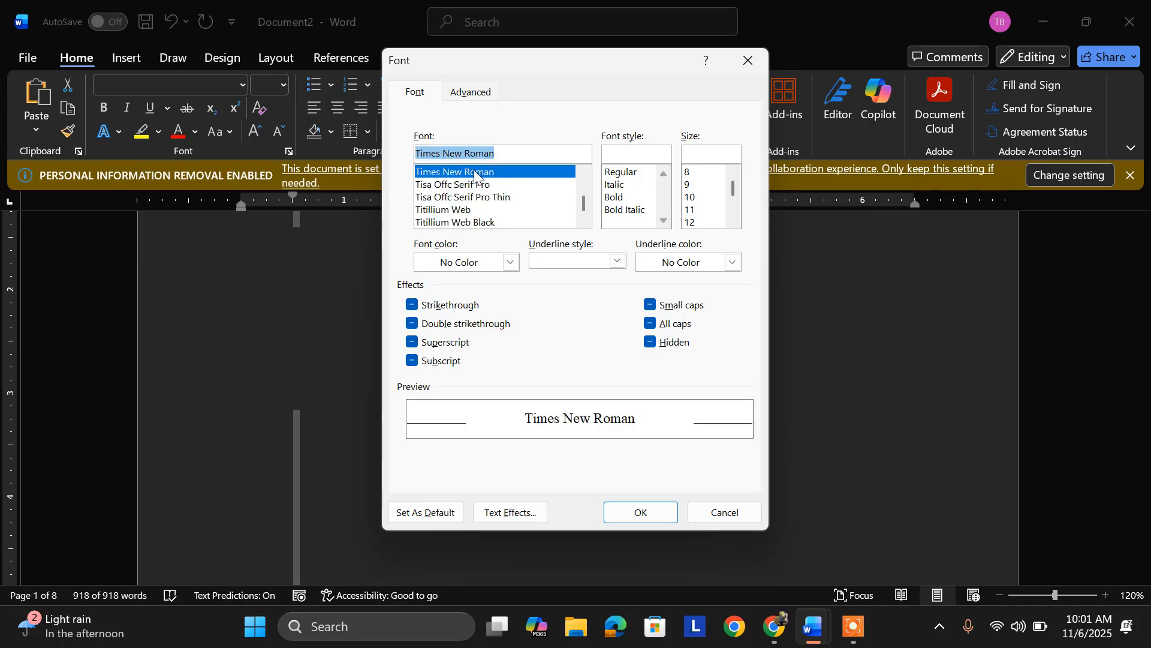
{"action": "left_click", "coordinate": [639, 152]}
{"action": "left_click", "coordinate": [636, 173]}
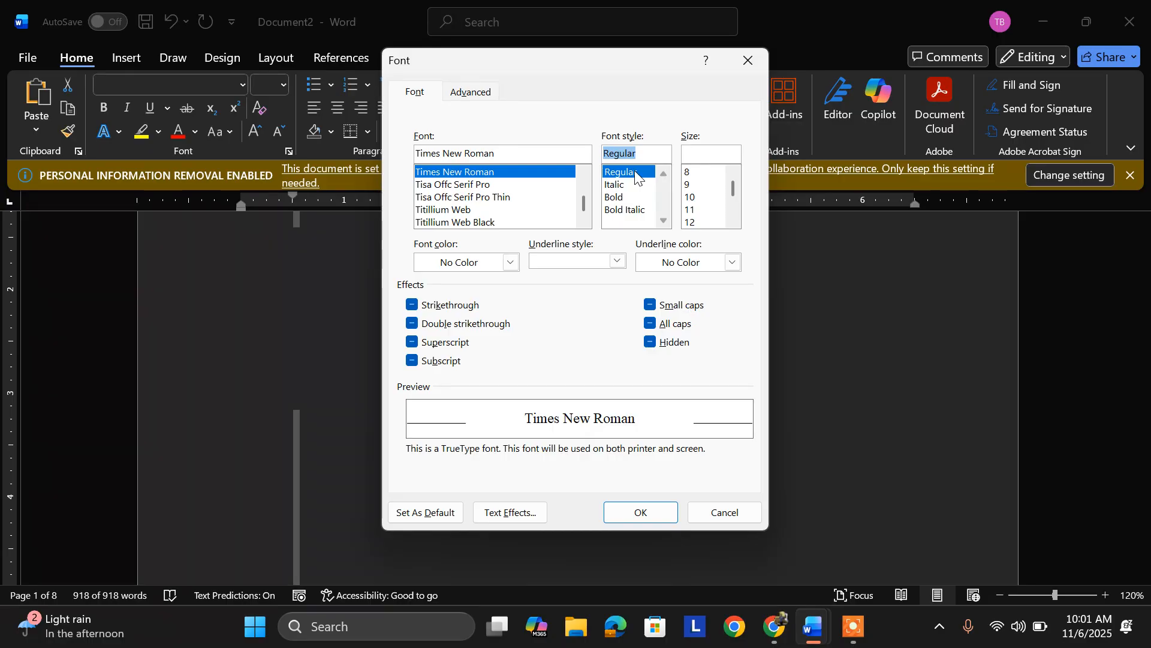
{"action": "left_click", "coordinate": [701, 224]}
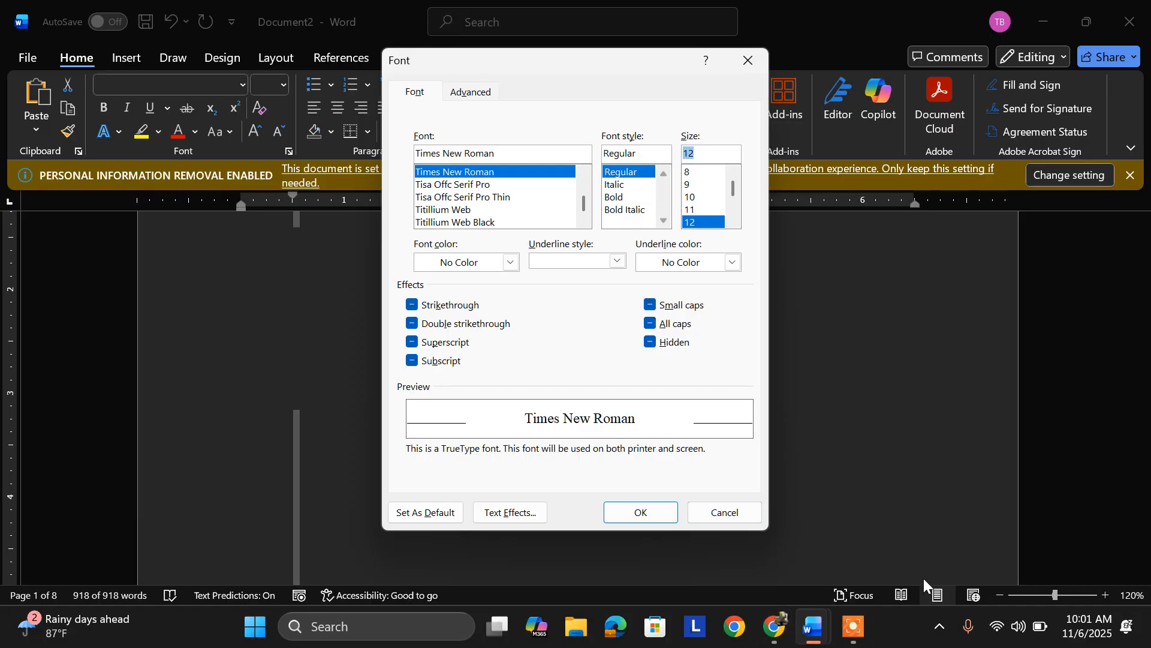
{"action": "left_click", "coordinate": [864, 638]}
{"action": "left_click", "coordinate": [778, 611]}
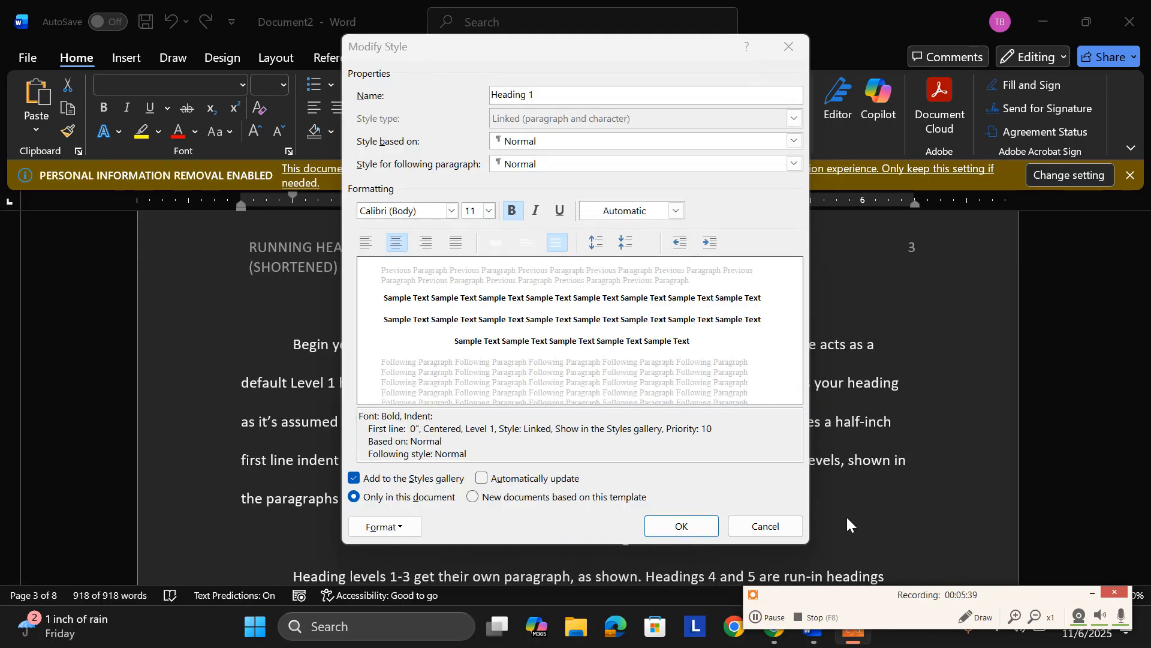
{"action": "left_click", "coordinate": [787, 47]}
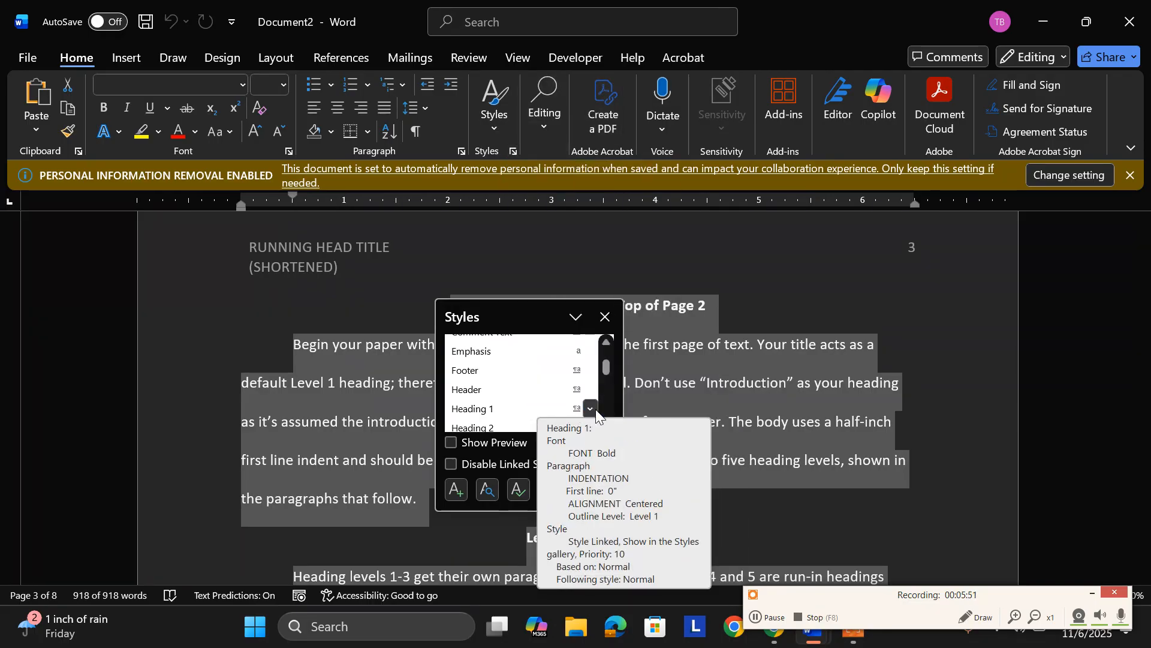
Modify the Heading 1 style to Times New Roman 20 pt and apply it to new documents based on this template.
{"action": "left_click", "coordinate": [592, 409]}
{"action": "left_click", "coordinate": [426, 460]}
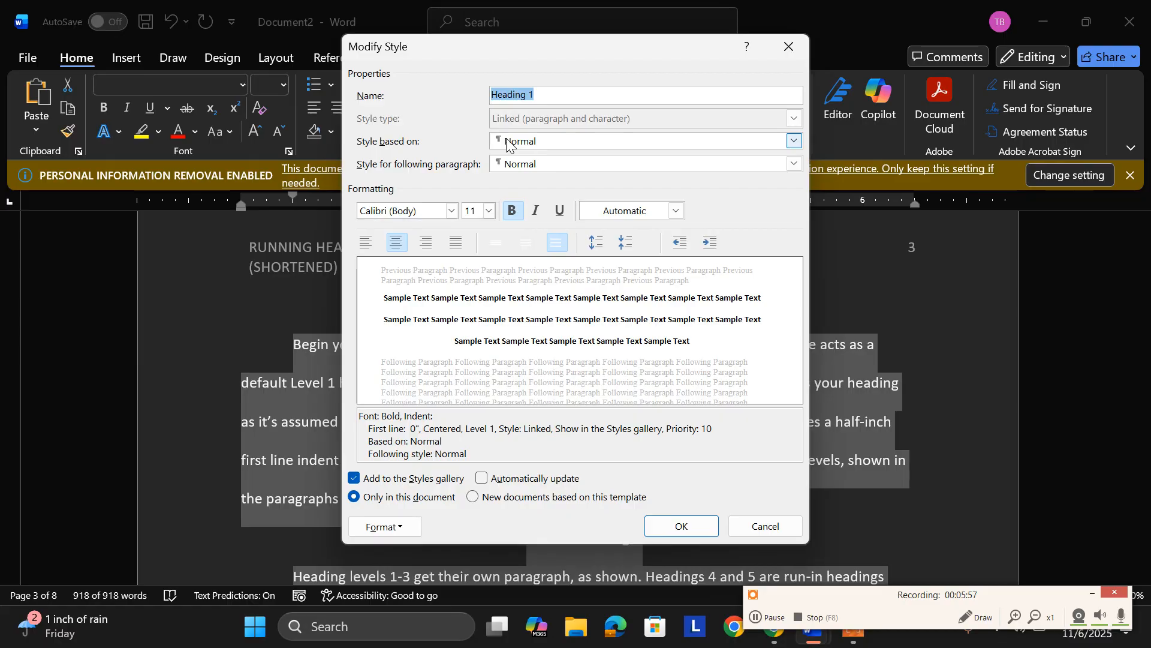
{"action": "left_click", "coordinate": [451, 211]}
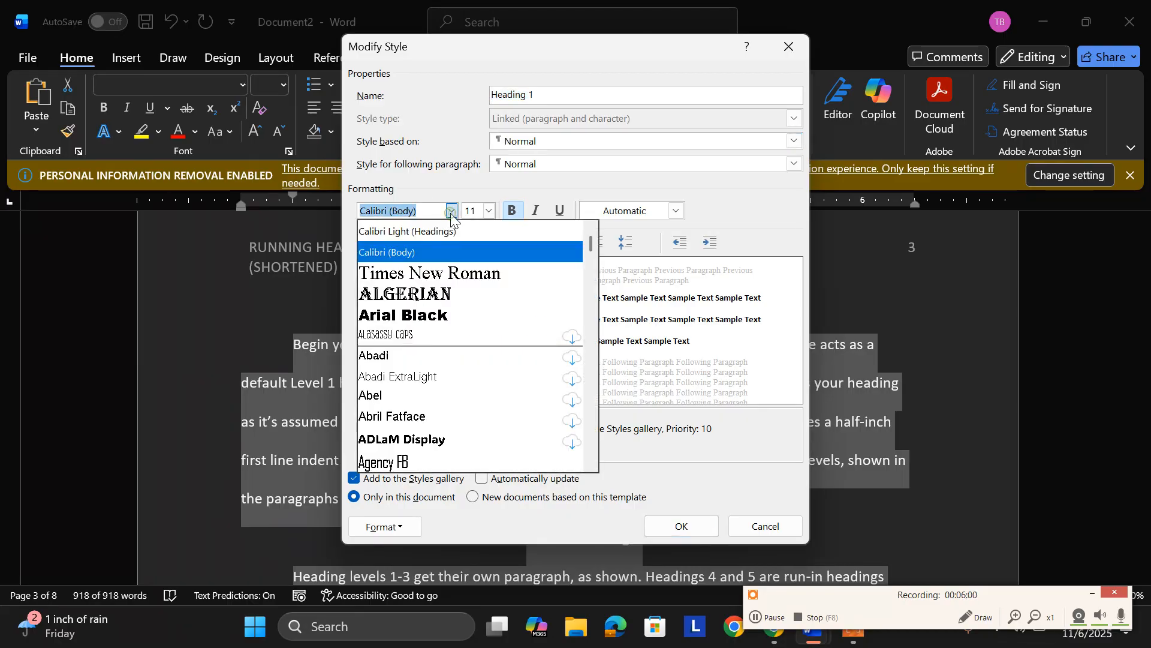
{"action": "left_click", "coordinate": [441, 271]}
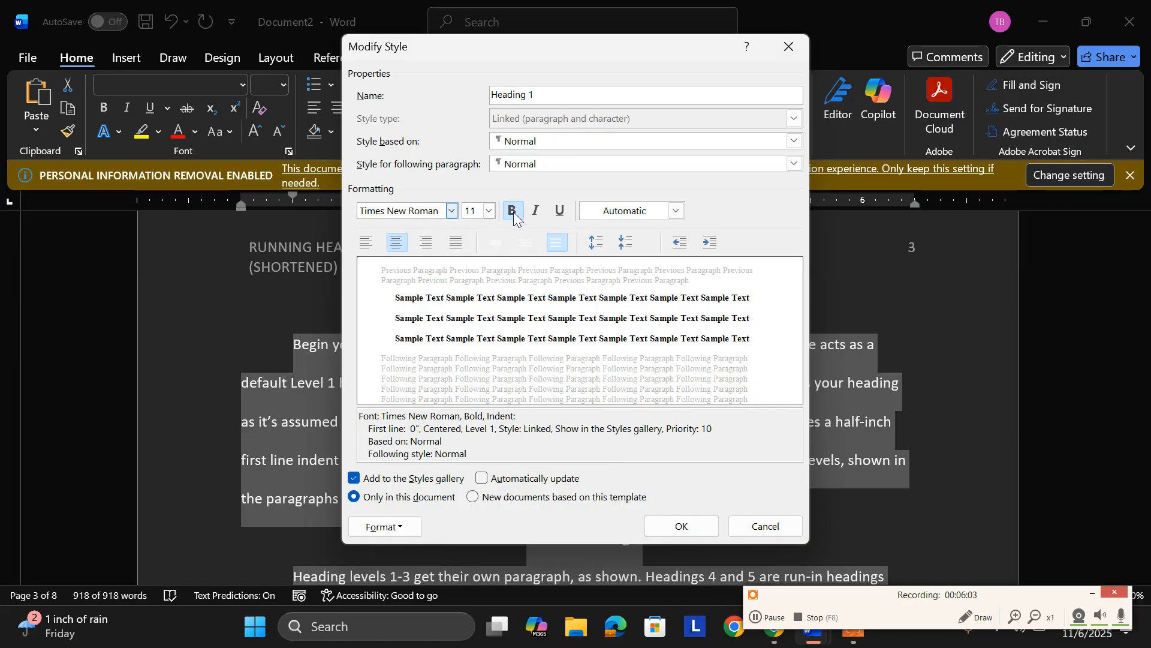
{"action": "left_click", "coordinate": [489, 211]}
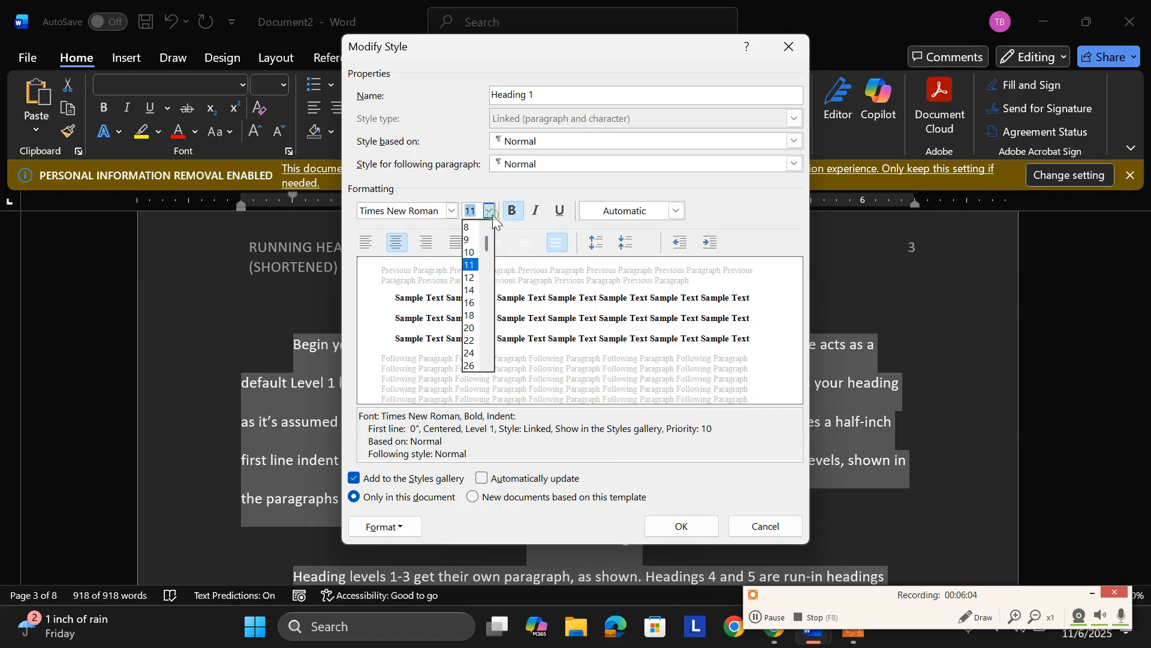
{"action": "left_click", "coordinate": [472, 328]}
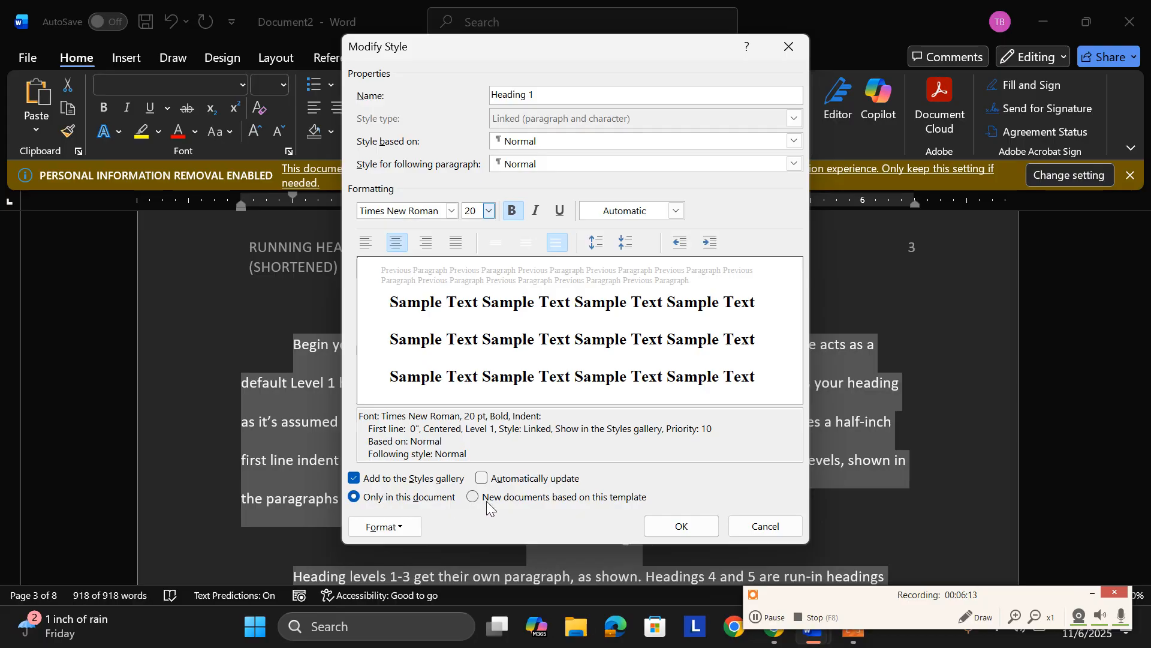
{"action": "left_click", "coordinate": [470, 502]}
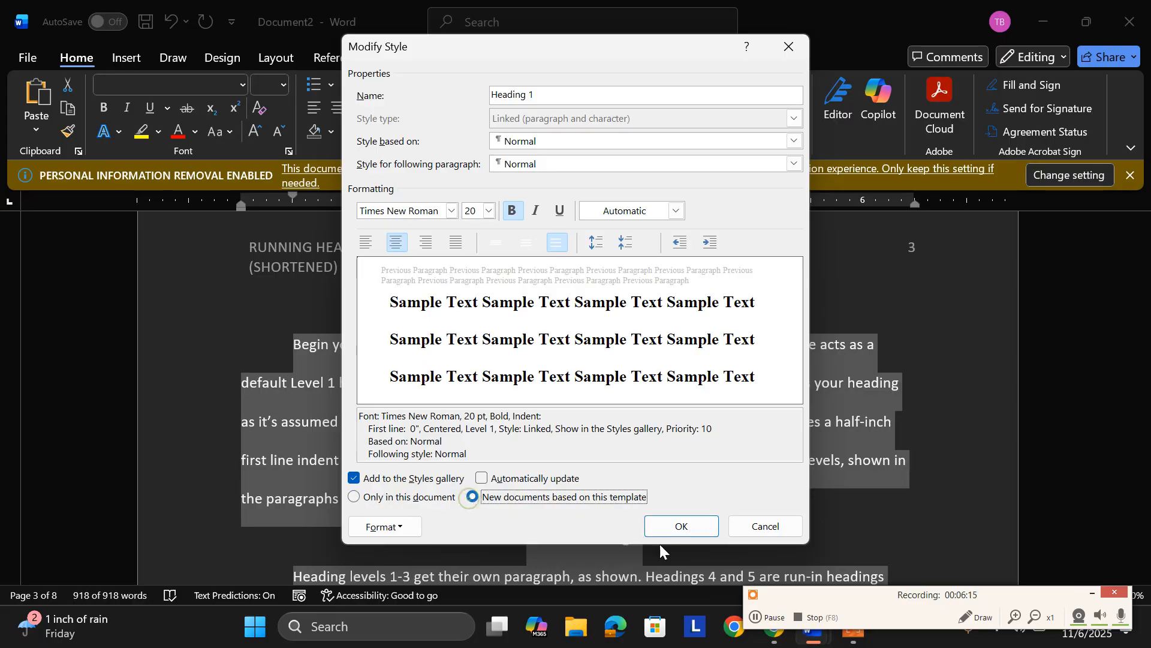
{"action": "left_click", "coordinate": [673, 528]}
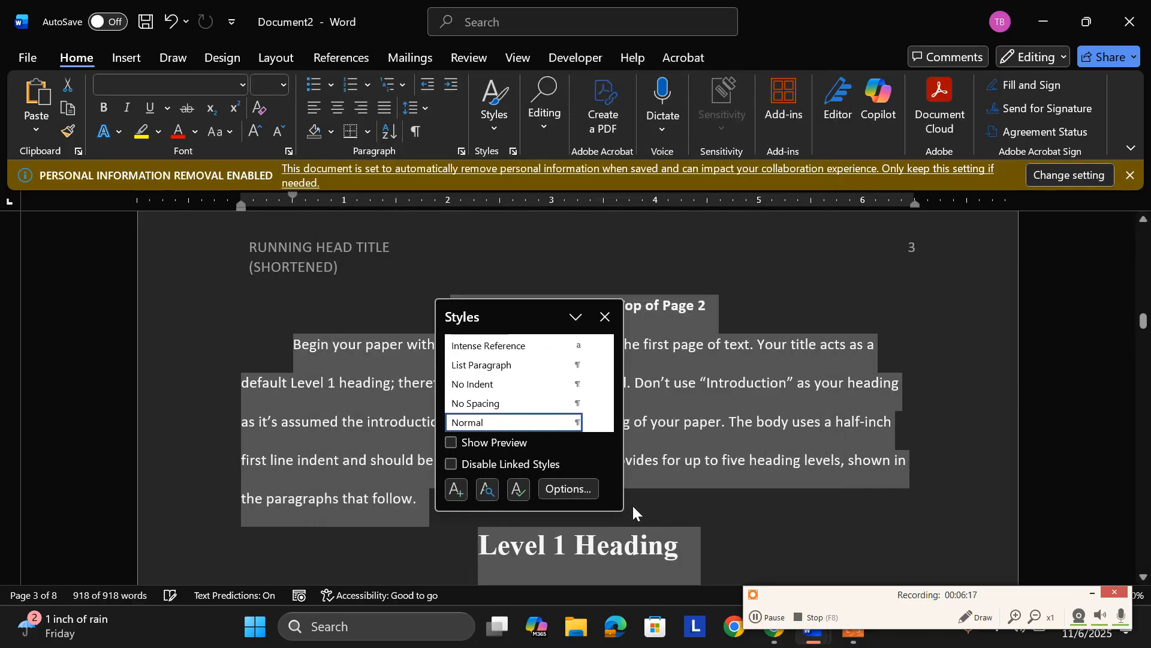
Modify the Heading 2 style to use Times New Roman at 16 pt.
{"action": "left_click", "coordinate": [730, 531]}
{"action": "scroll", "coordinate": [659, 528], "scroll_direction": "down", "scroll_amount": 1}
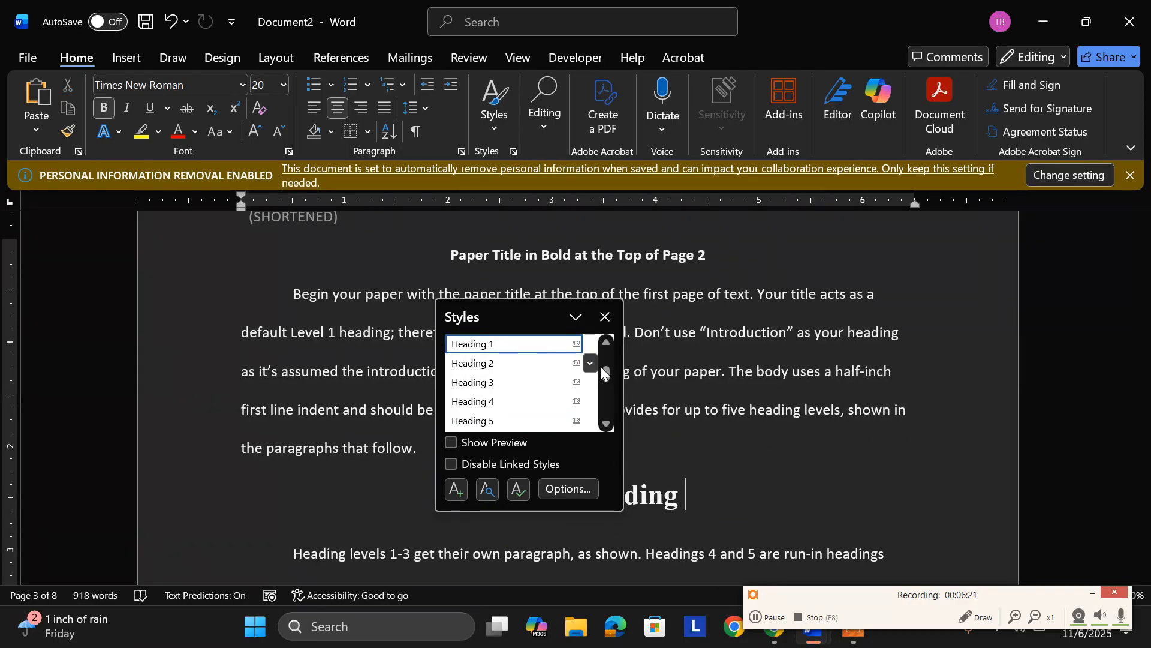
{"action": "left_click", "coordinate": [591, 363]}
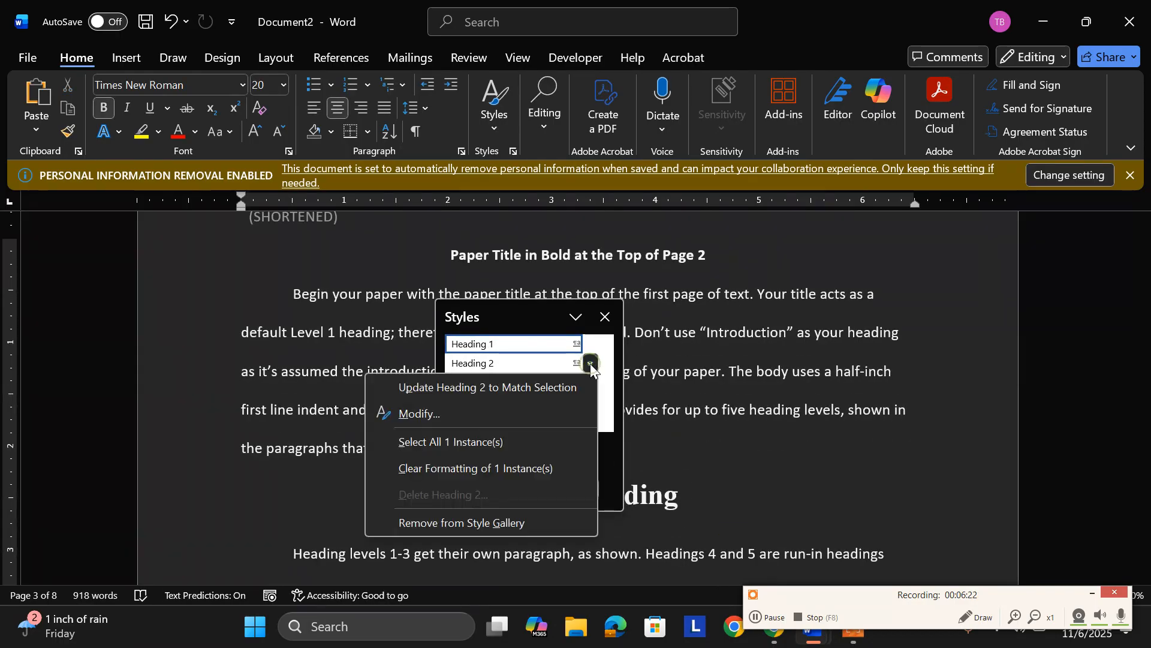
{"action": "left_click", "coordinate": [460, 412]}
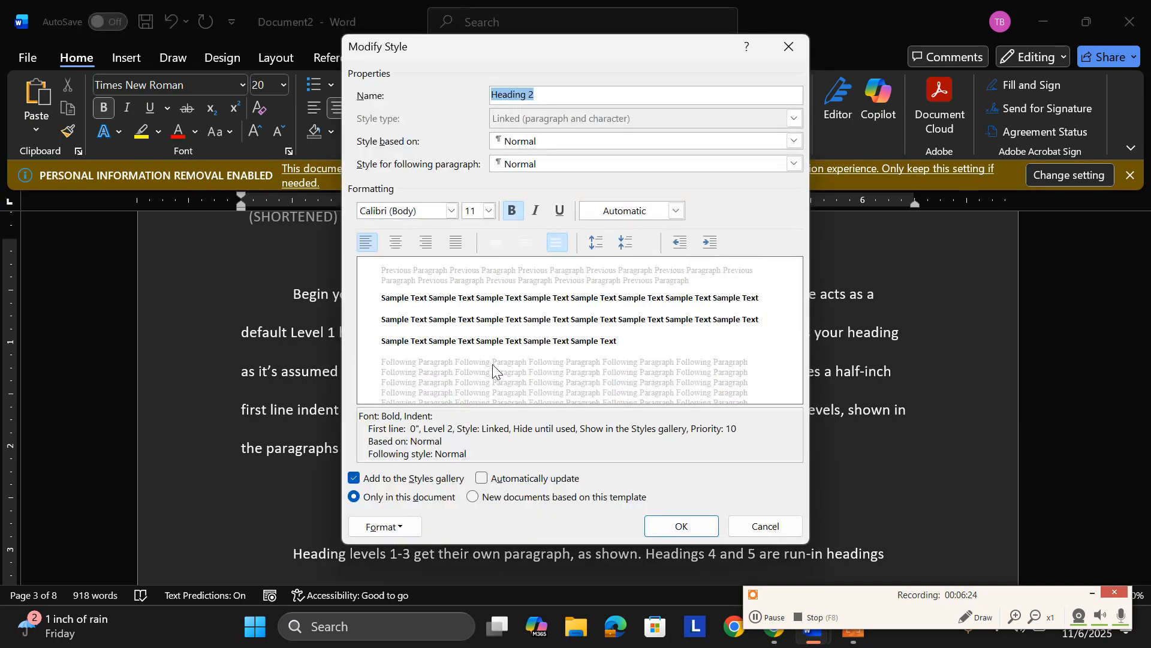
{"action": "left_click", "coordinate": [451, 210]}
{"action": "left_click", "coordinate": [445, 273]}
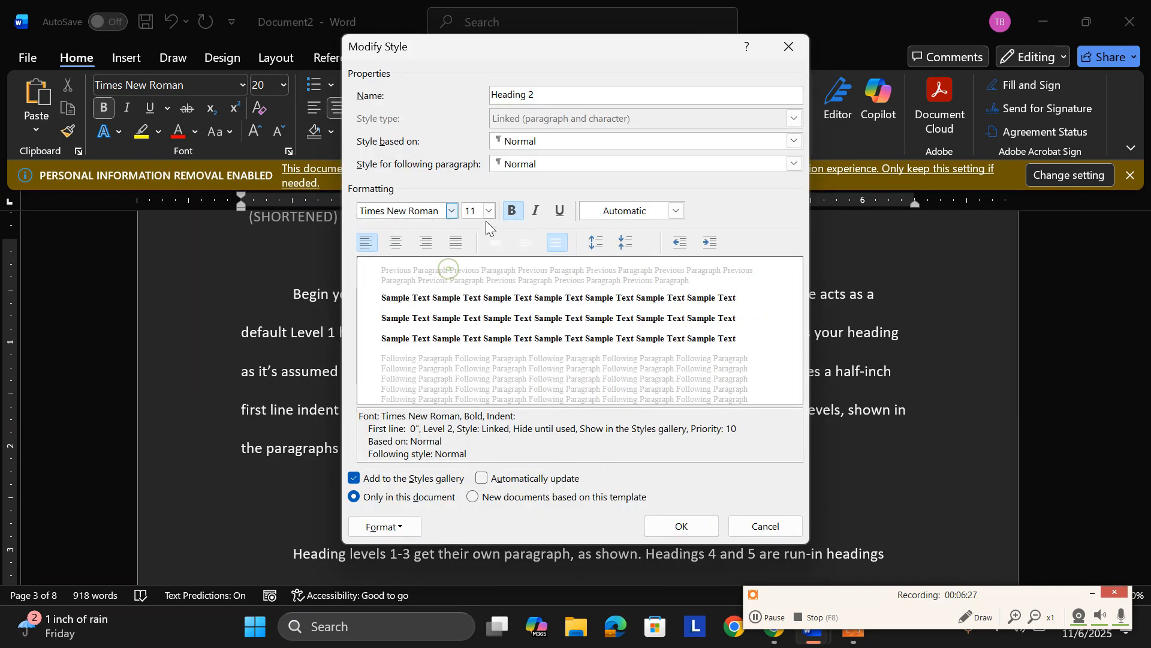
{"action": "left_click", "coordinate": [490, 210]}
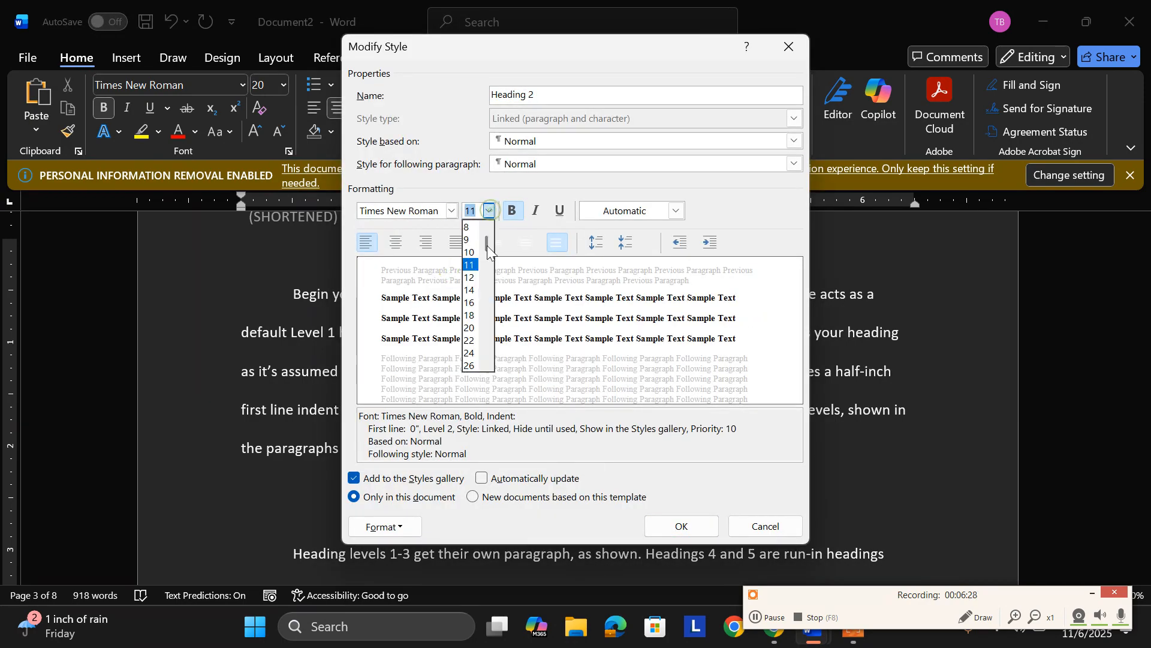
{"action": "left_click", "coordinate": [472, 303]}
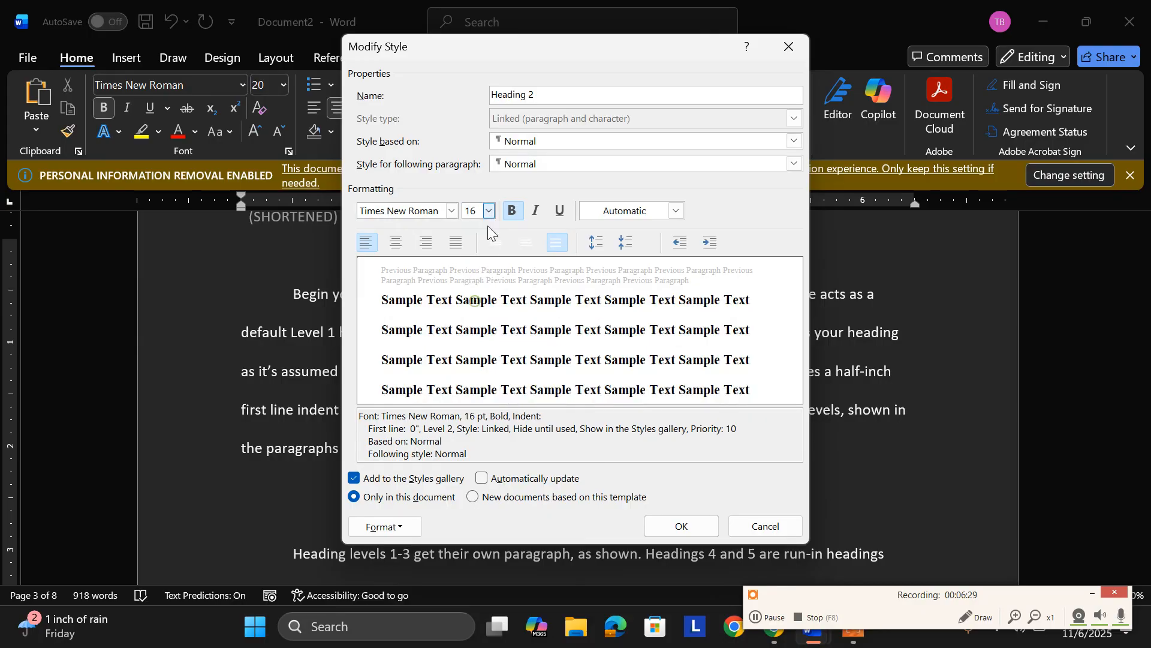
Make the Heading 2 style italic and save it for new documents based on this template.
{"action": "left_click", "coordinate": [536, 212]}
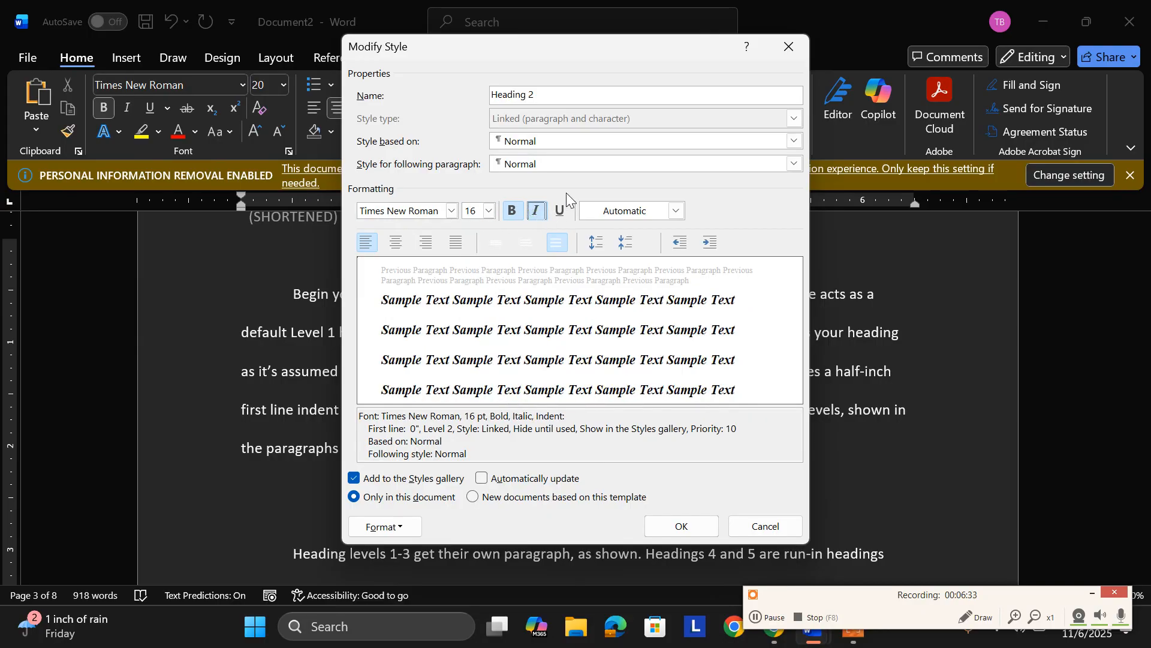
{"action": "left_click", "coordinate": [473, 496]}
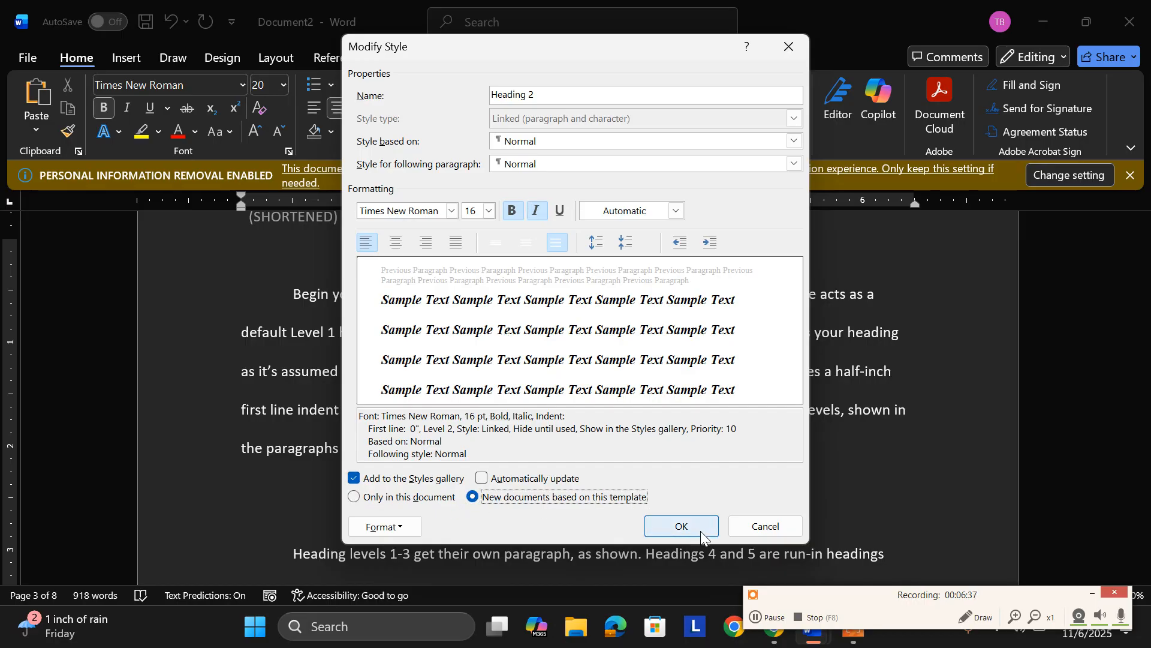
{"action": "left_click", "coordinate": [682, 527]}
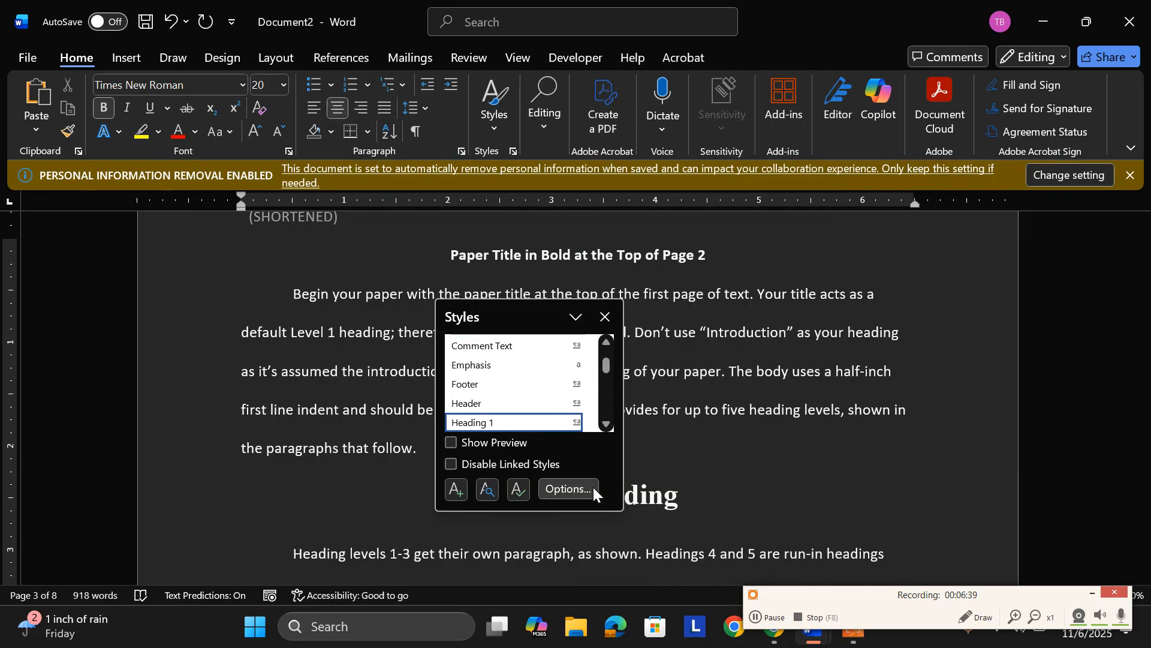
{"action": "left_click", "coordinate": [605, 317]}
{"action": "scroll", "coordinate": [671, 521], "scroll_direction": "down", "scroll_amount": 6}
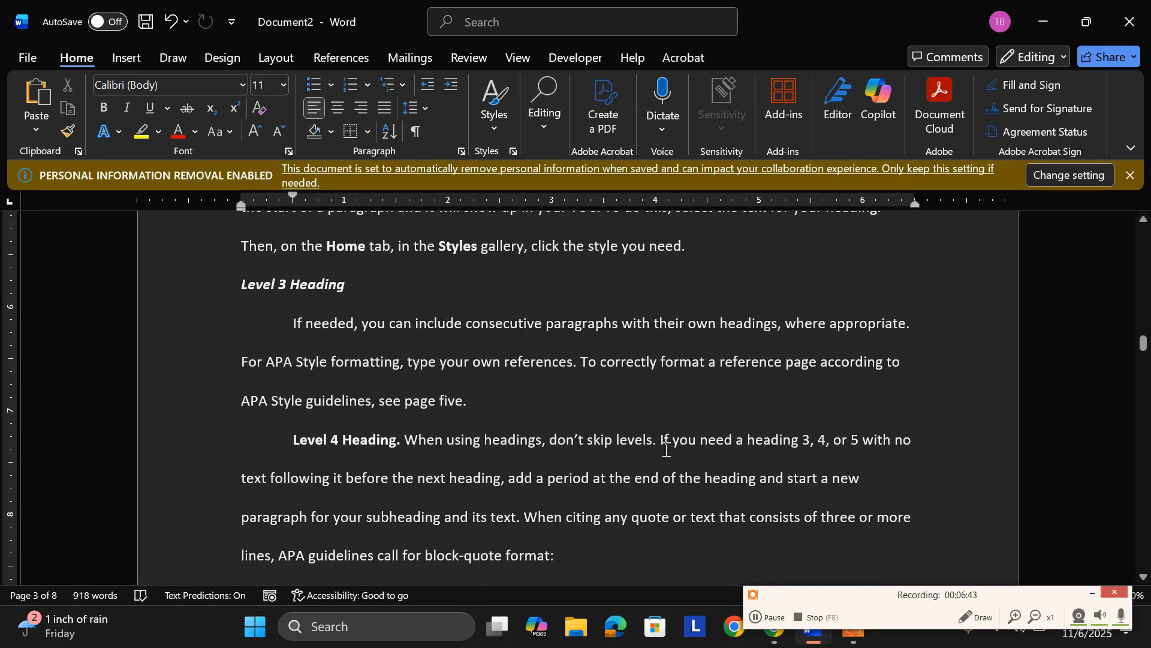
Examine the font and size applied to the Level 2 and Level 1 headings in the body text.
{"action": "scroll", "coordinate": [653, 462], "scroll_direction": "up", "scroll_amount": 2}
{"action": "triple_click", "coordinate": [361, 427]}
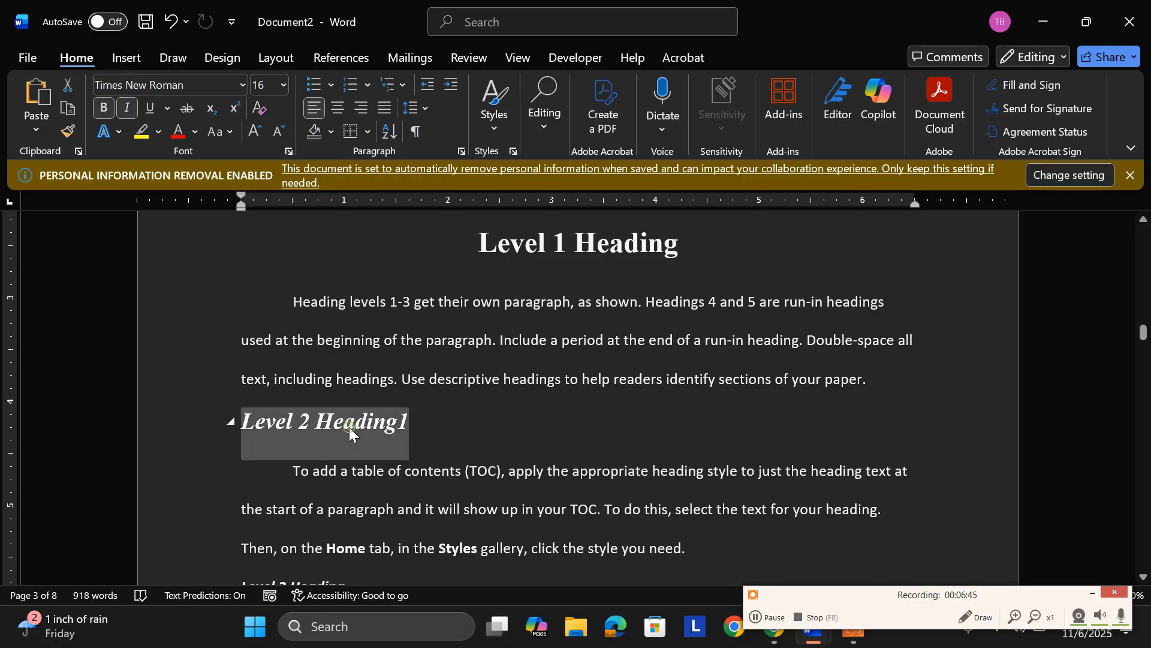
{"action": "triple_click", "coordinate": [557, 246]}
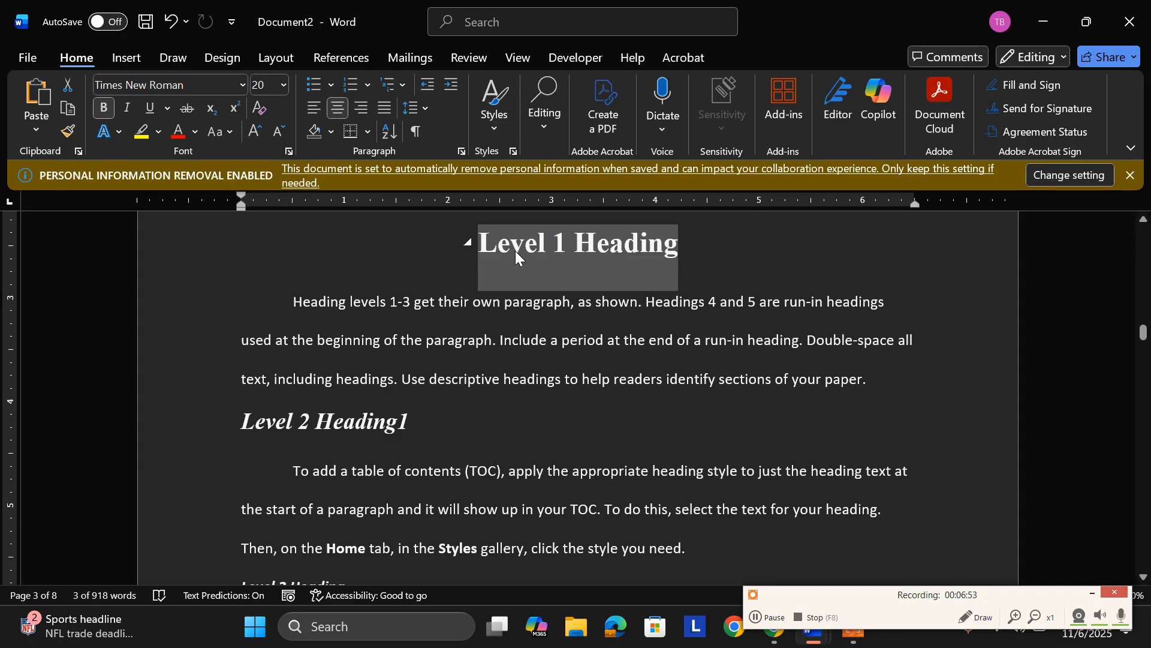
{"action": "scroll", "coordinate": [509, 302], "scroll_direction": "down", "scroll_amount": 3}
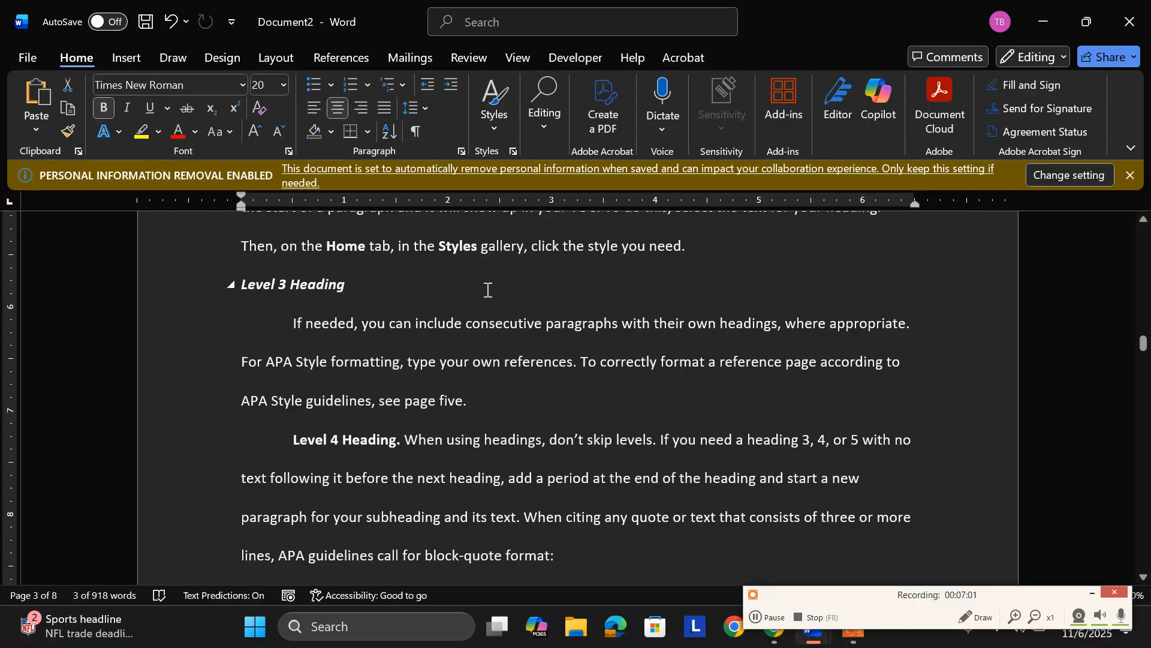
Insert a blank page between the title page's course details and the Author Note section.
{"action": "scroll", "coordinate": [562, 386], "scroll_direction": "up", "scroll_amount": 5}
{"action": "scroll", "coordinate": [509, 468], "scroll_direction": "up", "scroll_amount": 10}
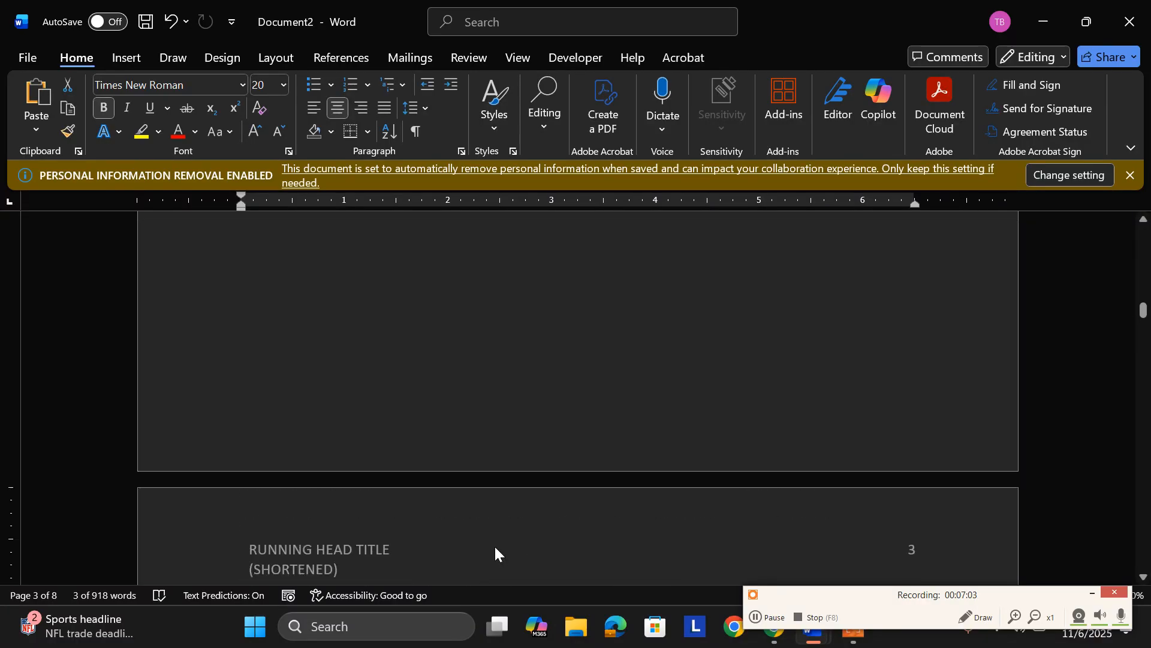
{"action": "scroll", "coordinate": [495, 546], "scroll_direction": "up", "scroll_amount": 10}
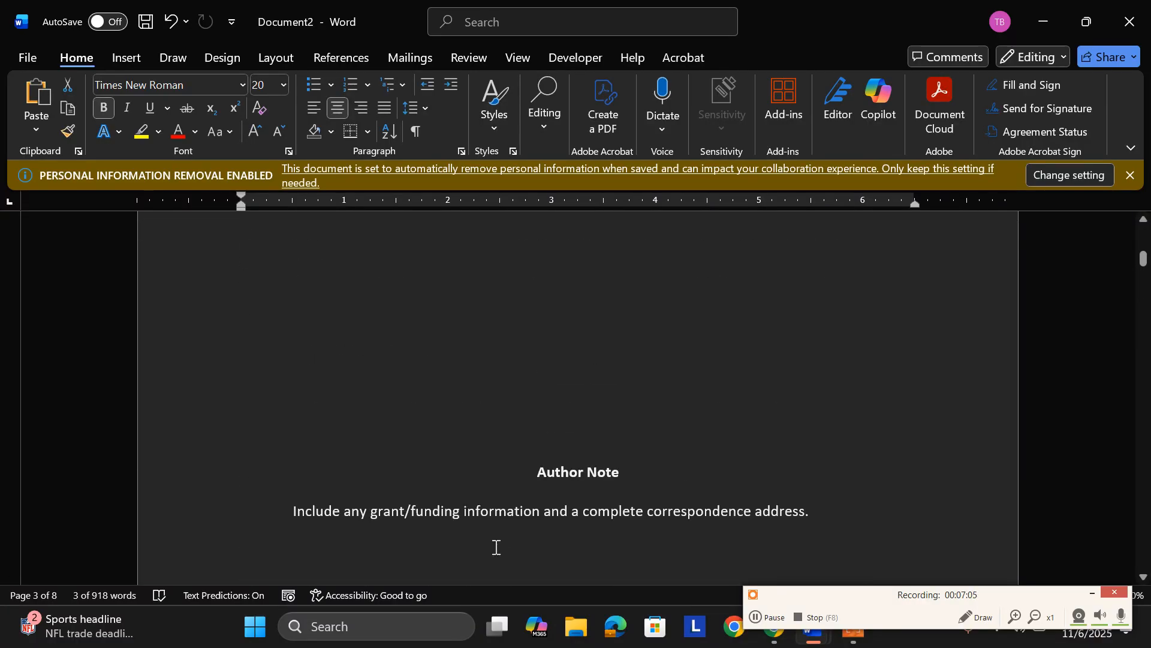
{"action": "scroll", "coordinate": [480, 504], "scroll_direction": "down", "scroll_amount": 5}
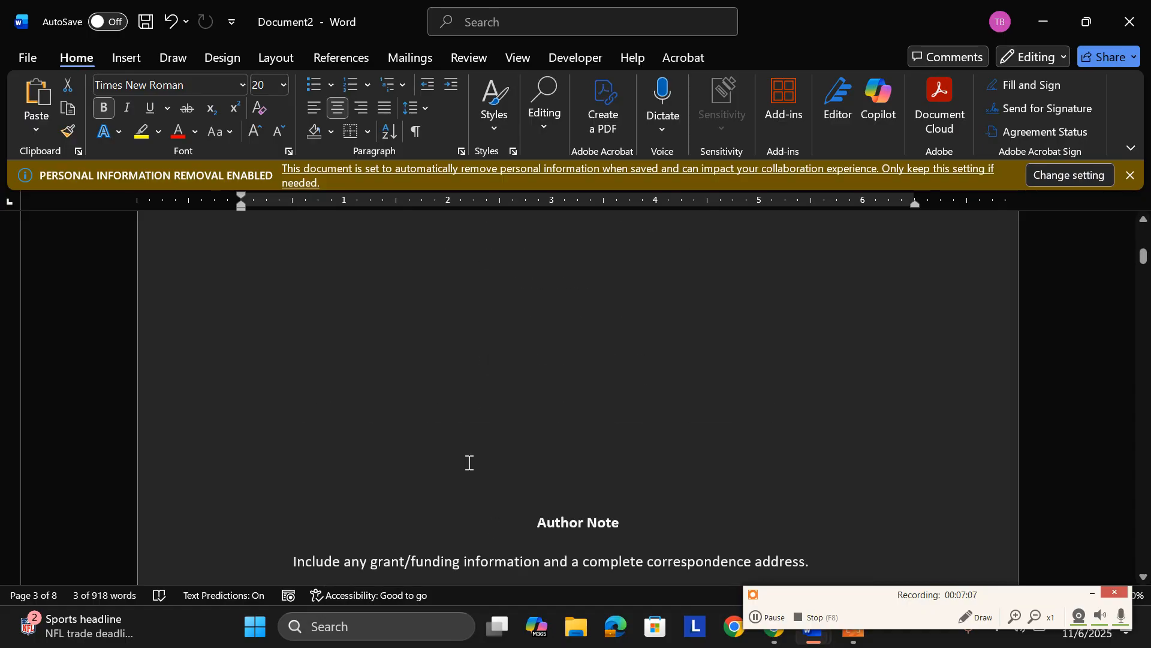
{"action": "left_click", "coordinate": [507, 303]}
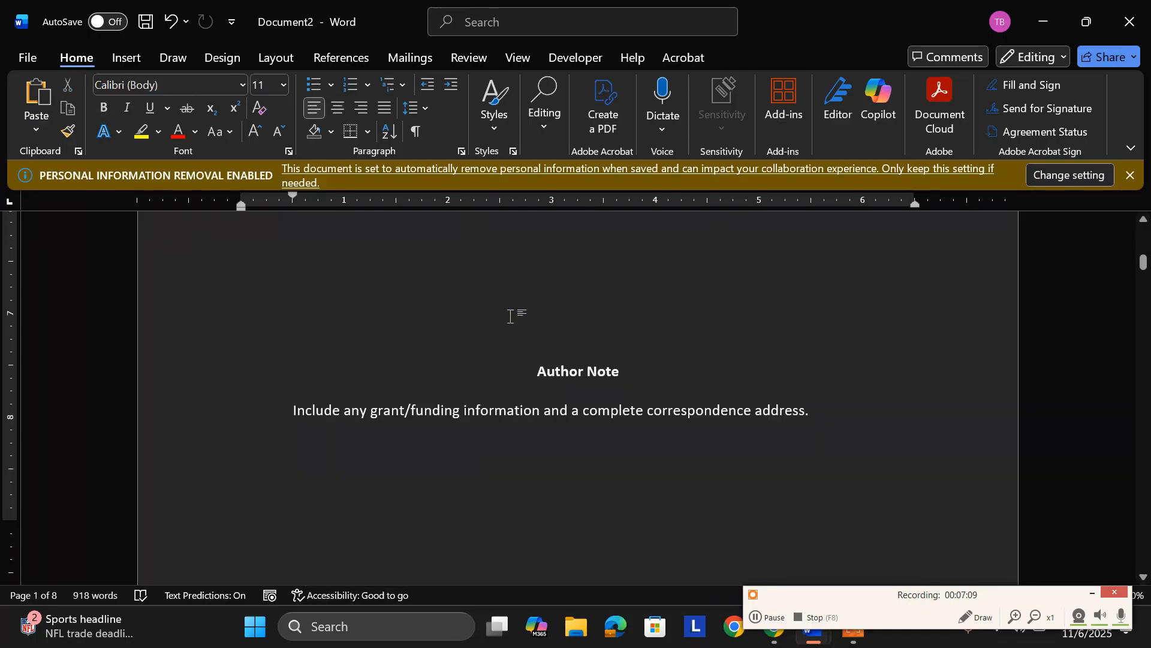
{"action": "left_click", "coordinate": [132, 60]}
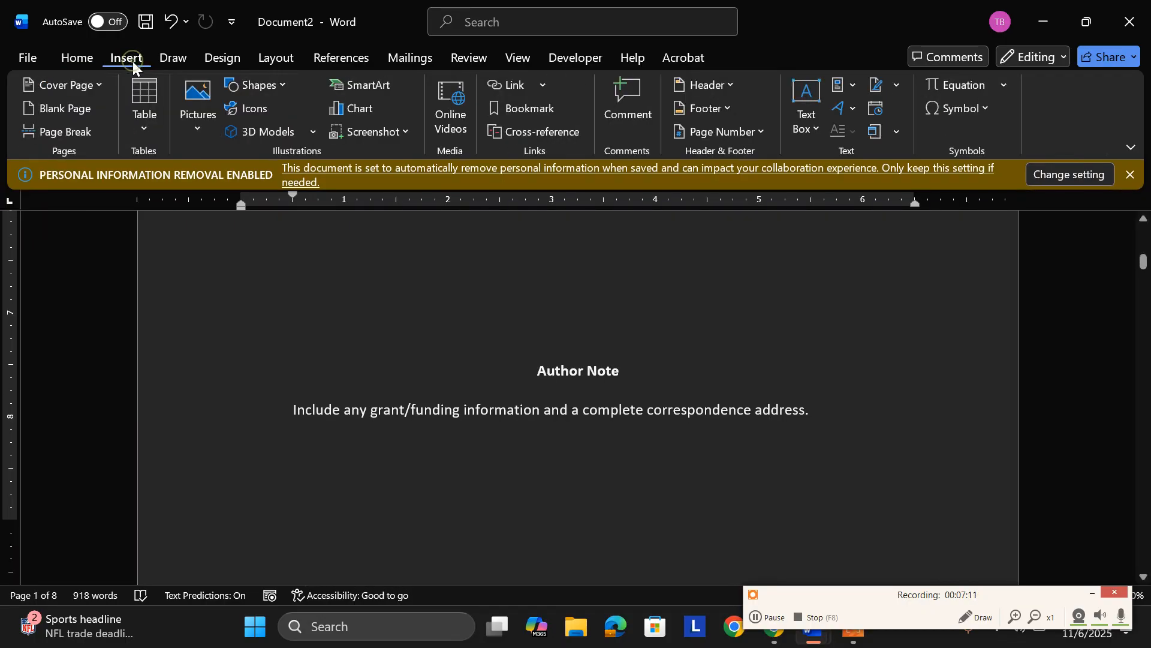
{"action": "left_click", "coordinate": [68, 107]}
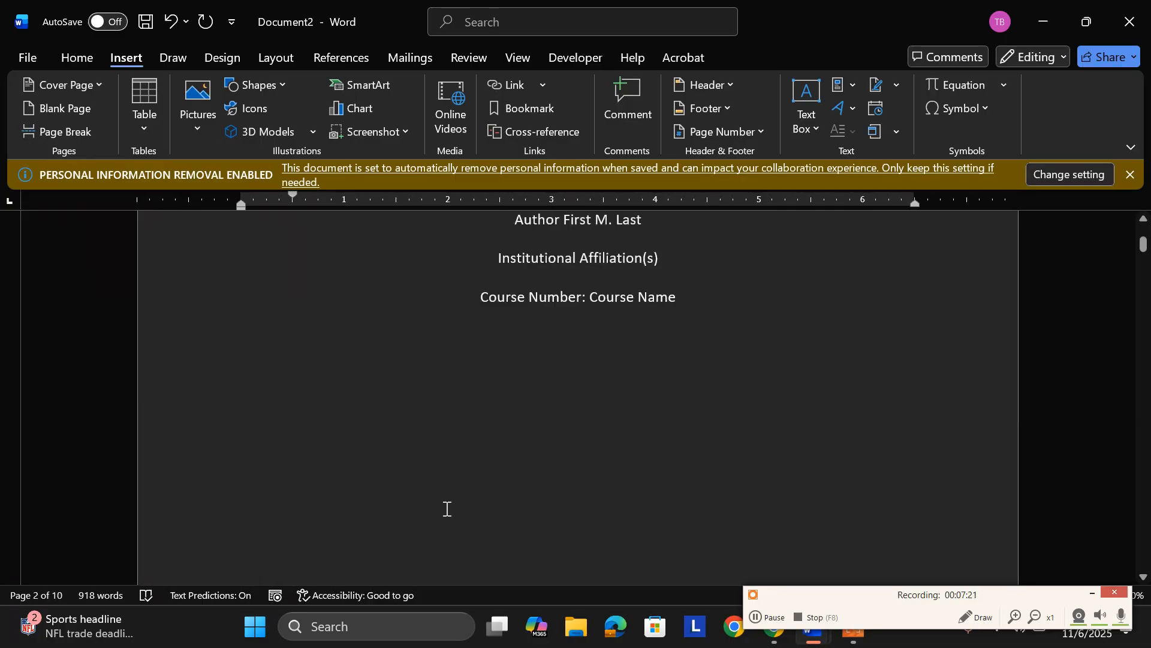
Insert an Automatic Table 1 table of contents on the new blank page.
{"action": "scroll", "coordinate": [451, 496], "scroll_direction": "down", "scroll_amount": 5}
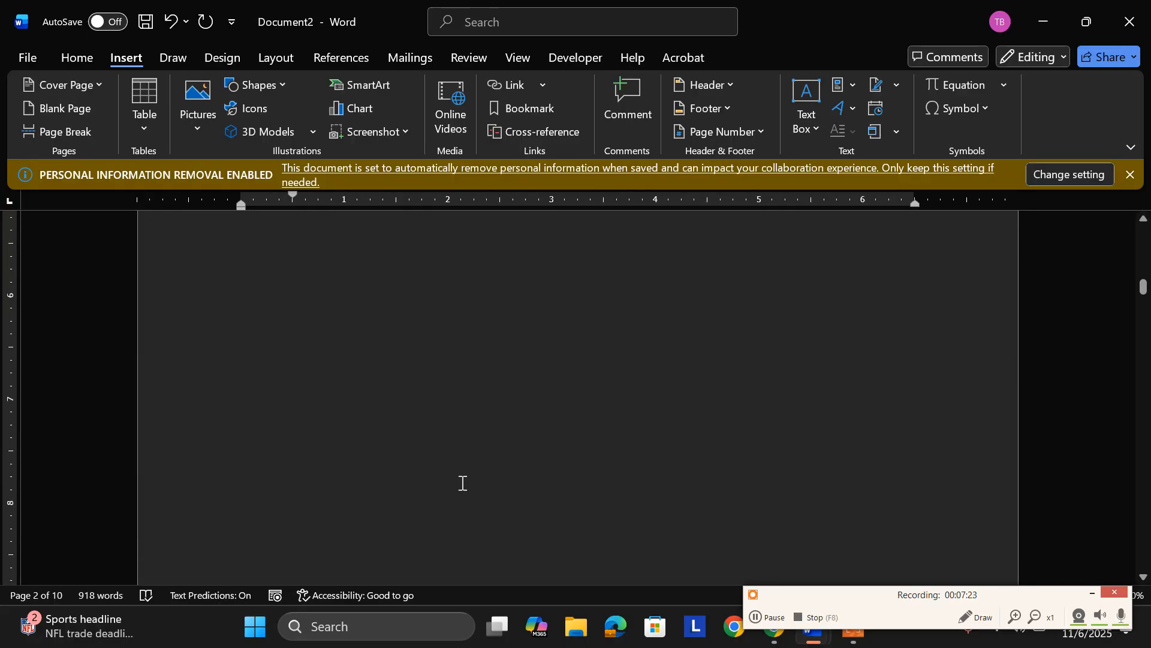
{"action": "scroll", "coordinate": [360, 359], "scroll_direction": "up", "scroll_amount": 6}
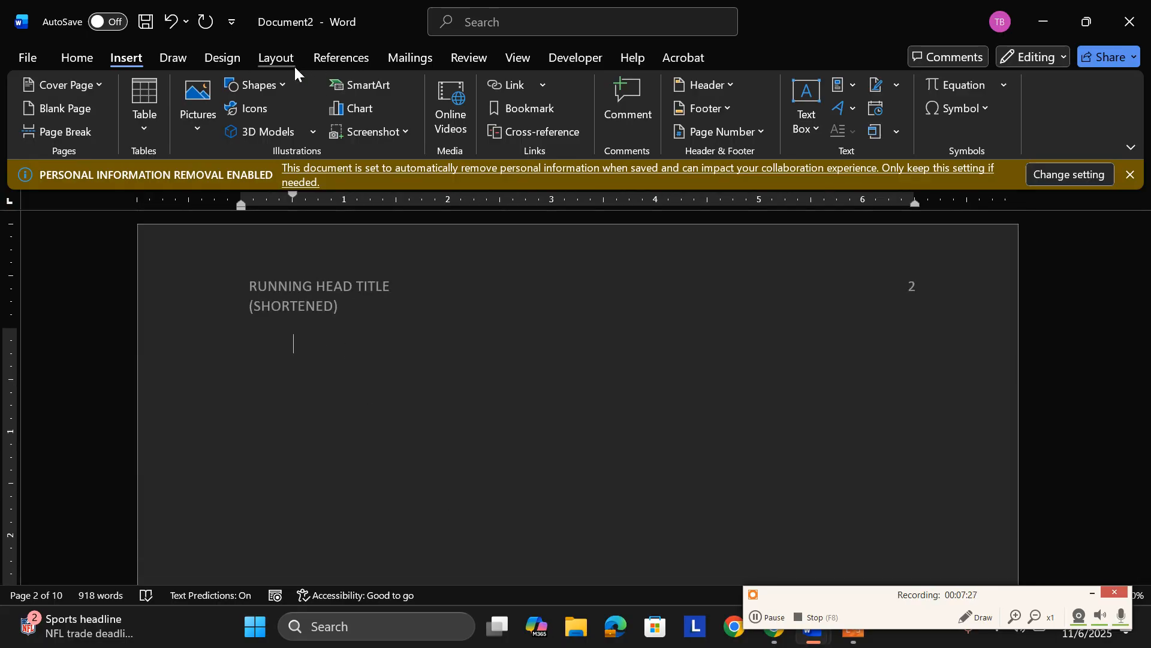
{"action": "left_click", "coordinate": [329, 60]}
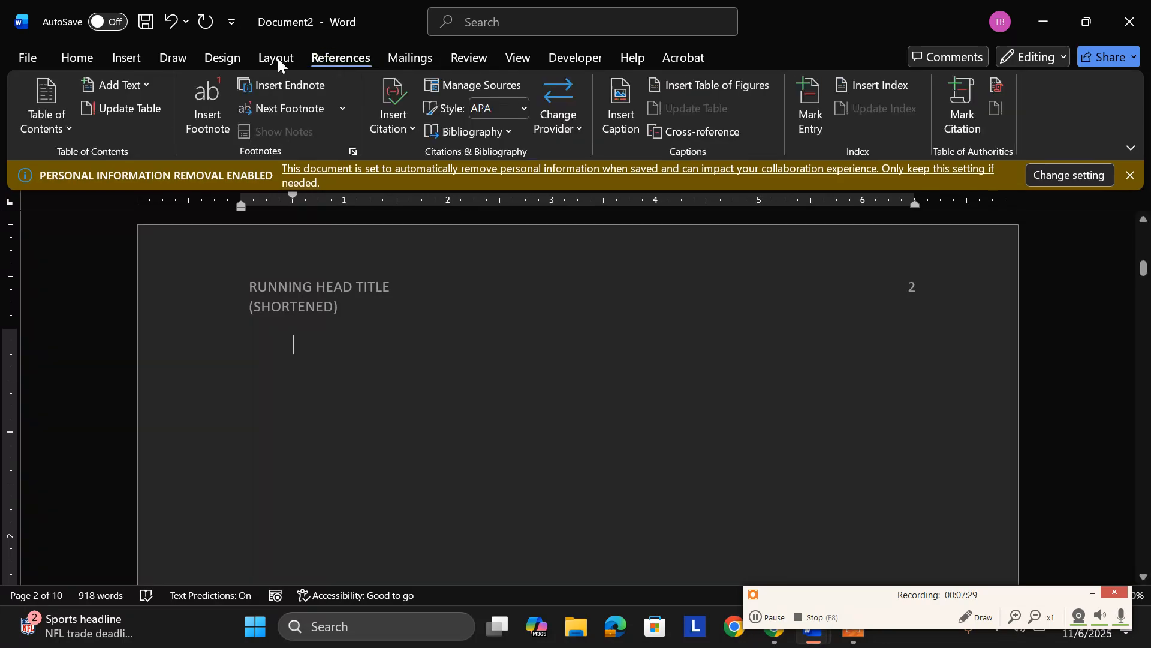
{"action": "left_click", "coordinate": [62, 129]}
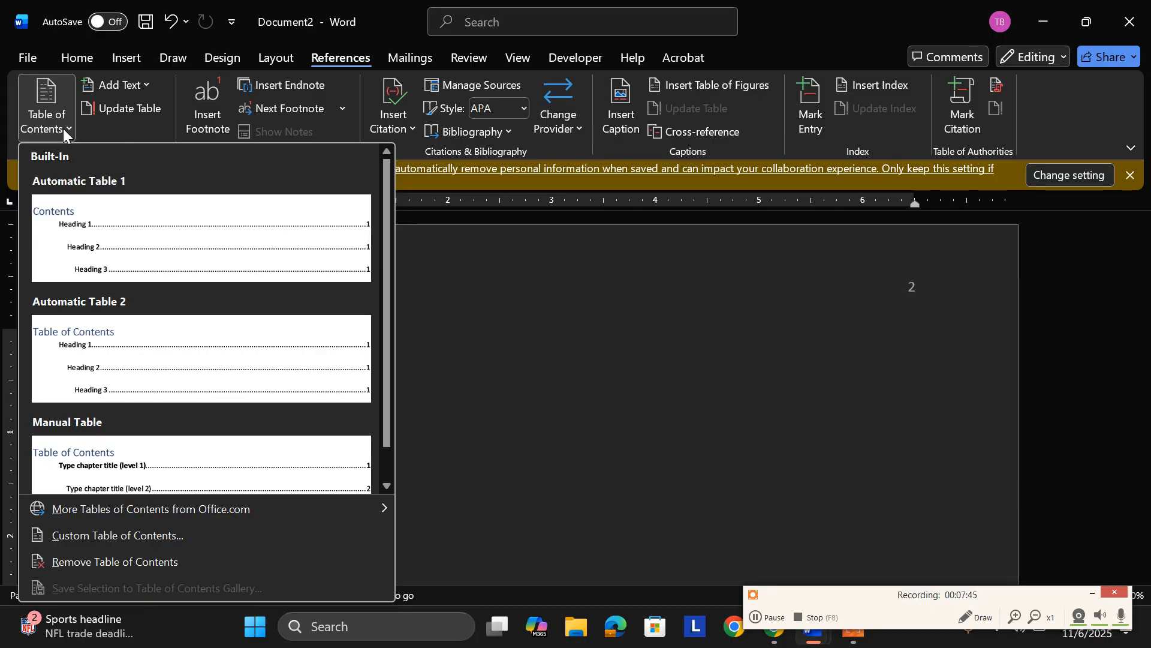
{"action": "left_click", "coordinate": [141, 231]}
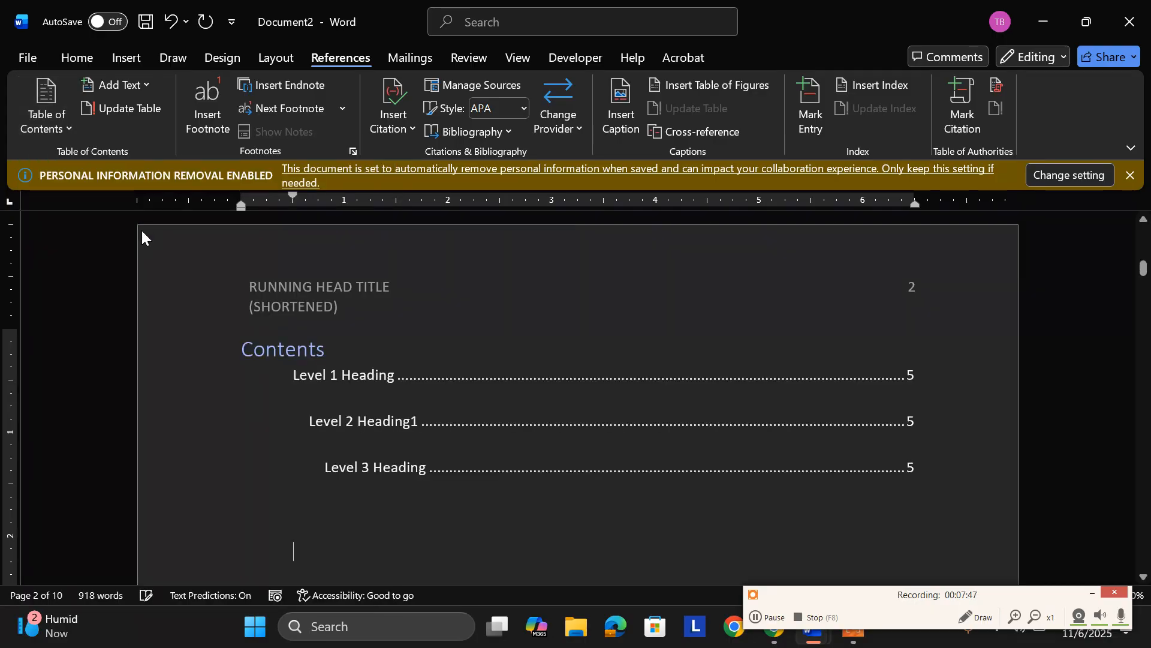
Change the heading of the contents table to "Table of Contents".
{"action": "scroll", "coordinate": [362, 521], "scroll_direction": "up", "scroll_amount": 1}
{"action": "scroll", "coordinate": [363, 520], "scroll_direction": "down", "scroll_amount": 1}
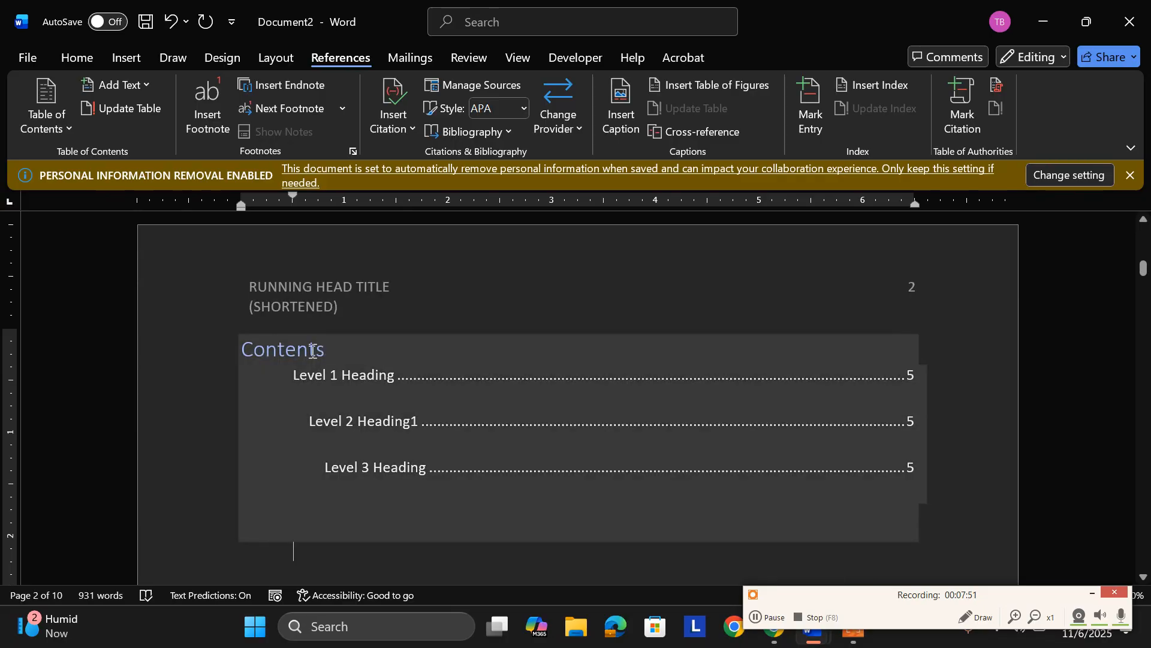
{"action": "left_click", "coordinate": [243, 349]}
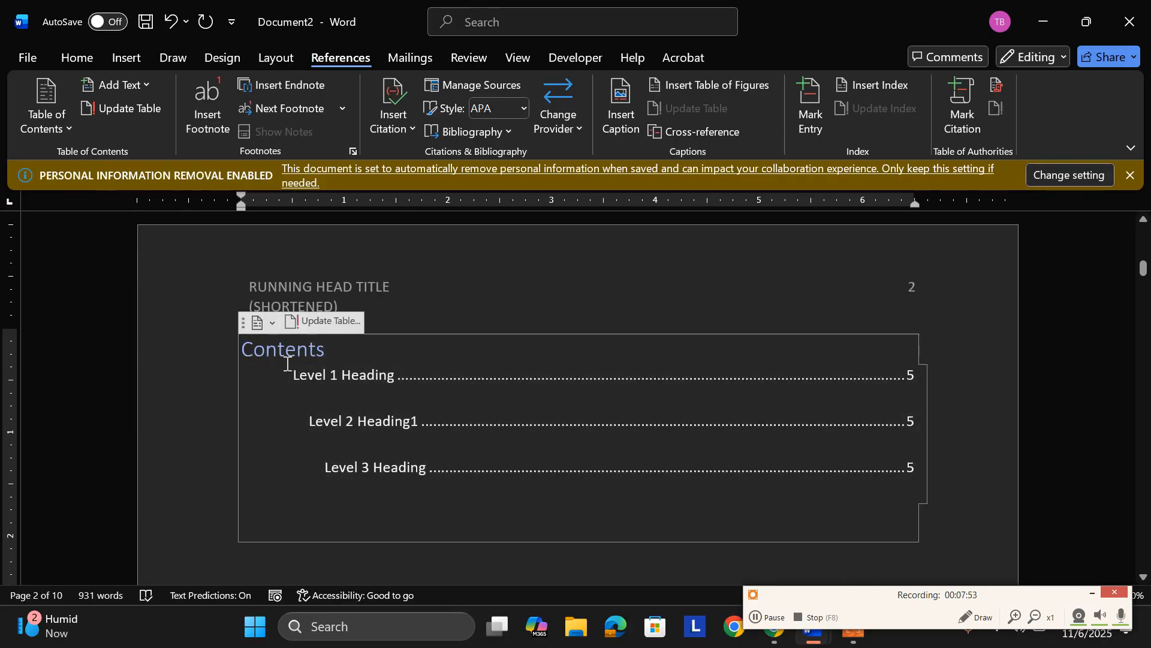
{"action": "type", "text": "Ta"}
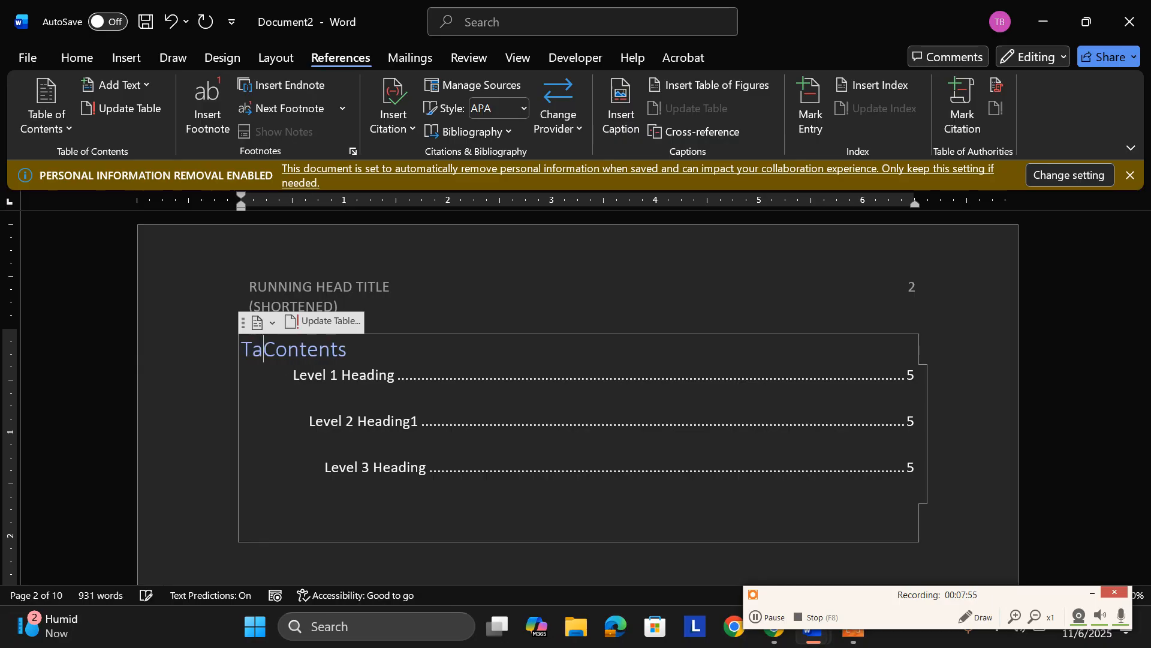
{"action": "type", "text": "ble of"}
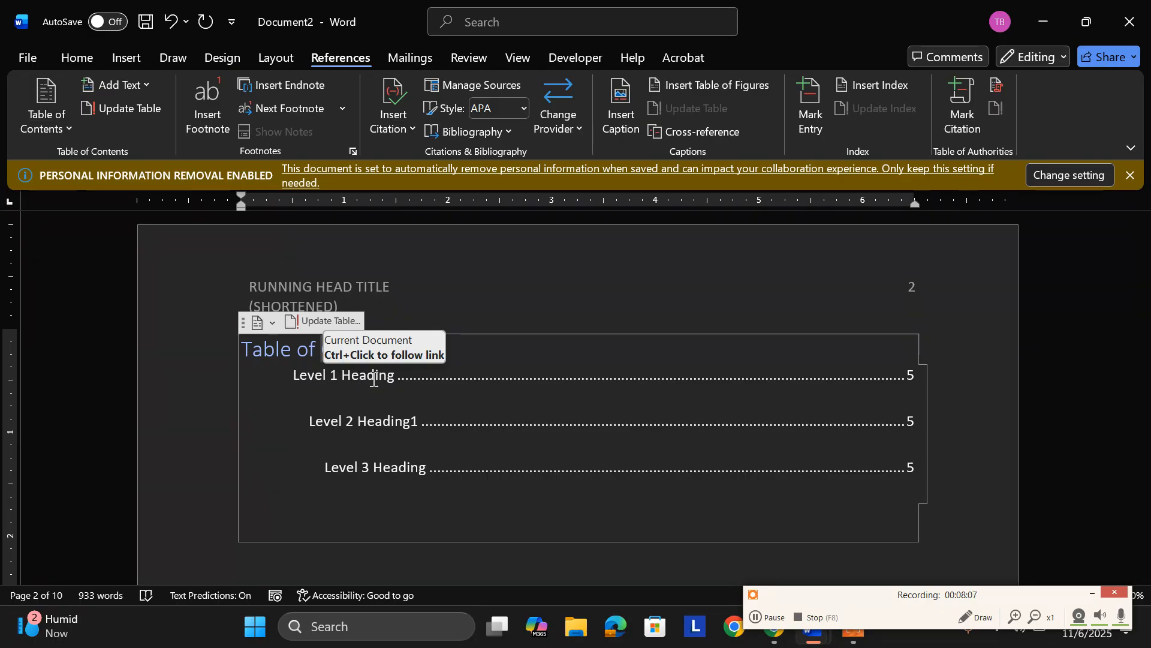
Apply the Heading 1 style to the existing Author Note title on page 3.
{"action": "scroll", "coordinate": [611, 508], "scroll_direction": "down", "scroll_amount": 1}
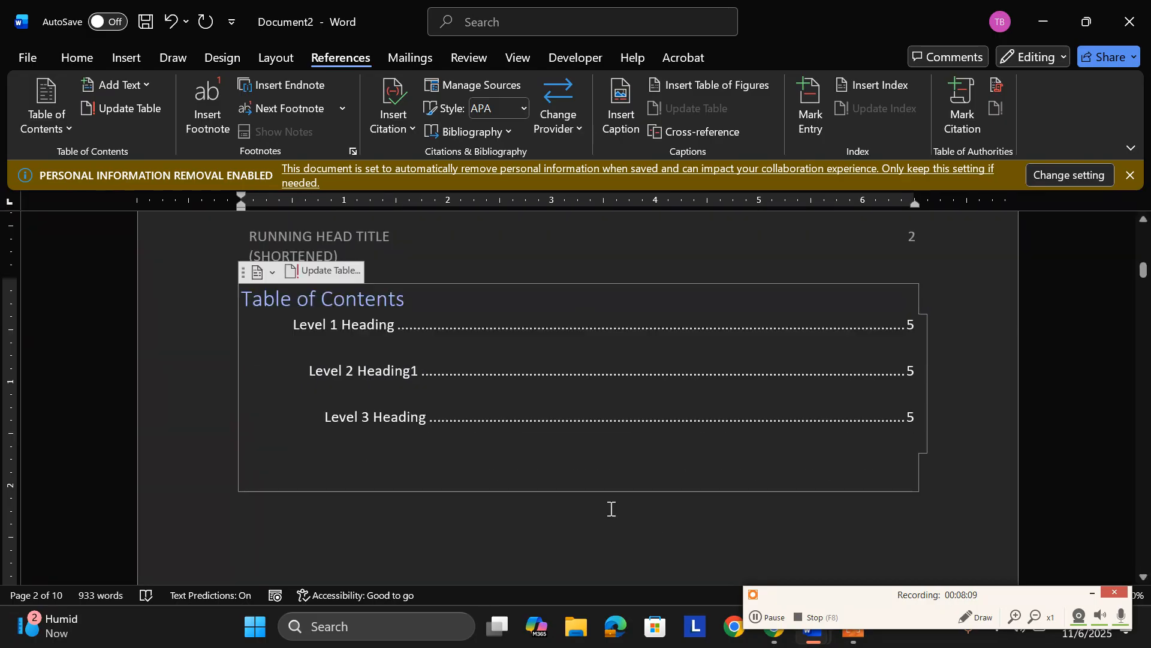
{"action": "scroll", "coordinate": [611, 509], "scroll_direction": "down", "scroll_amount": 15}
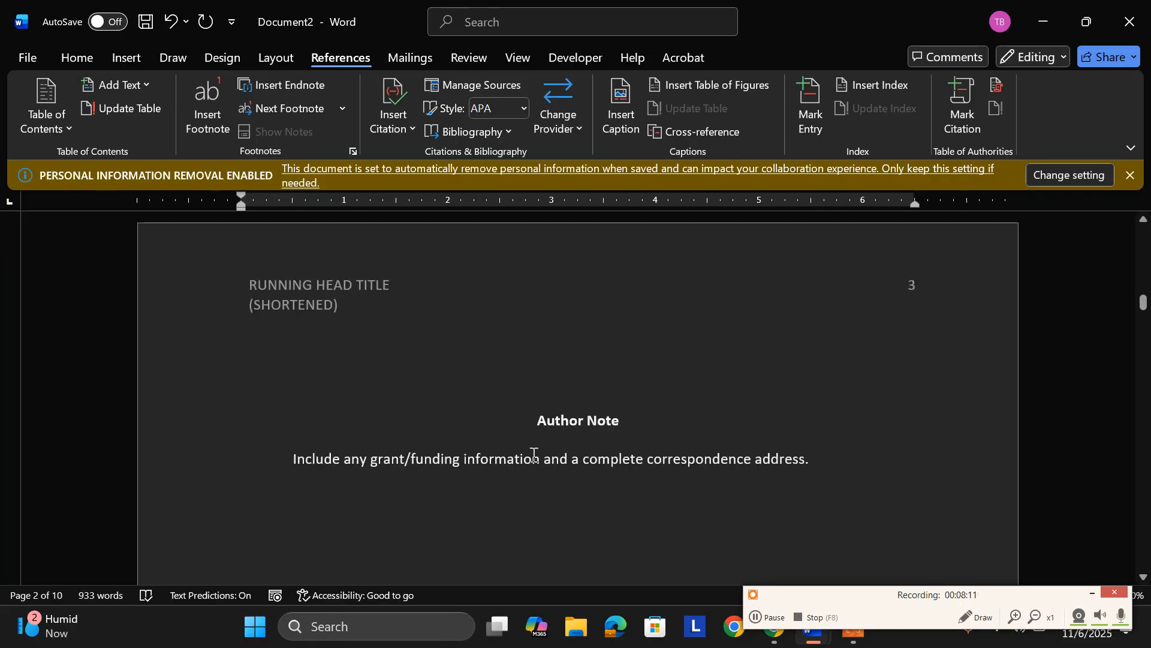
{"action": "triple_click", "coordinate": [542, 415]}
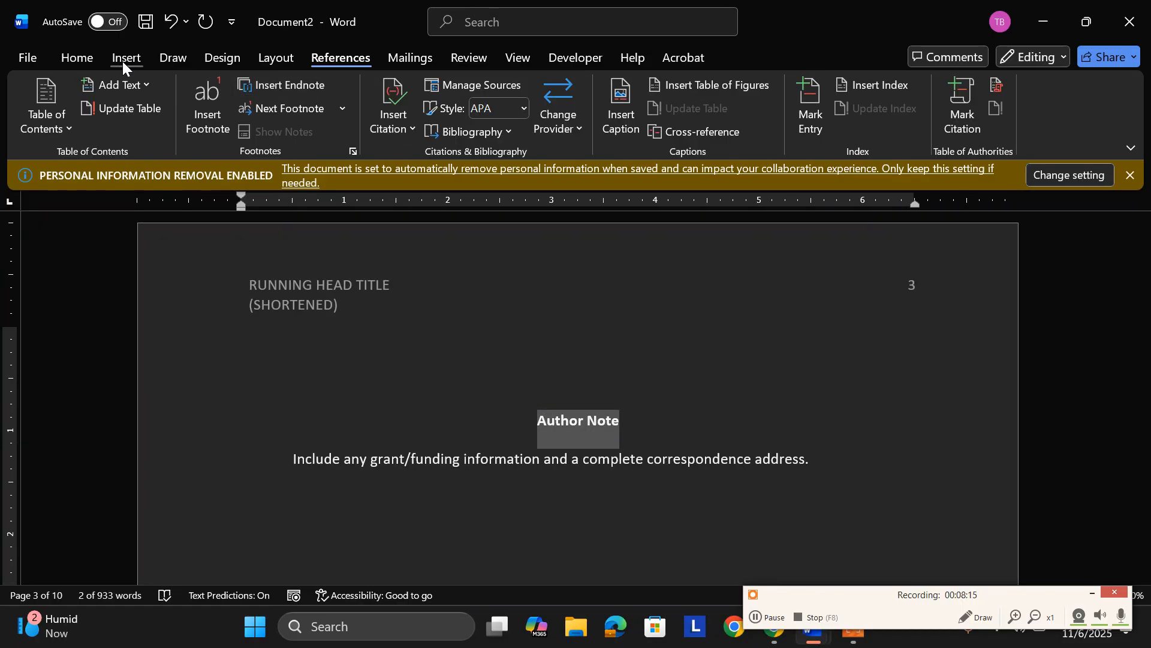
{"action": "left_click", "coordinate": [87, 57]}
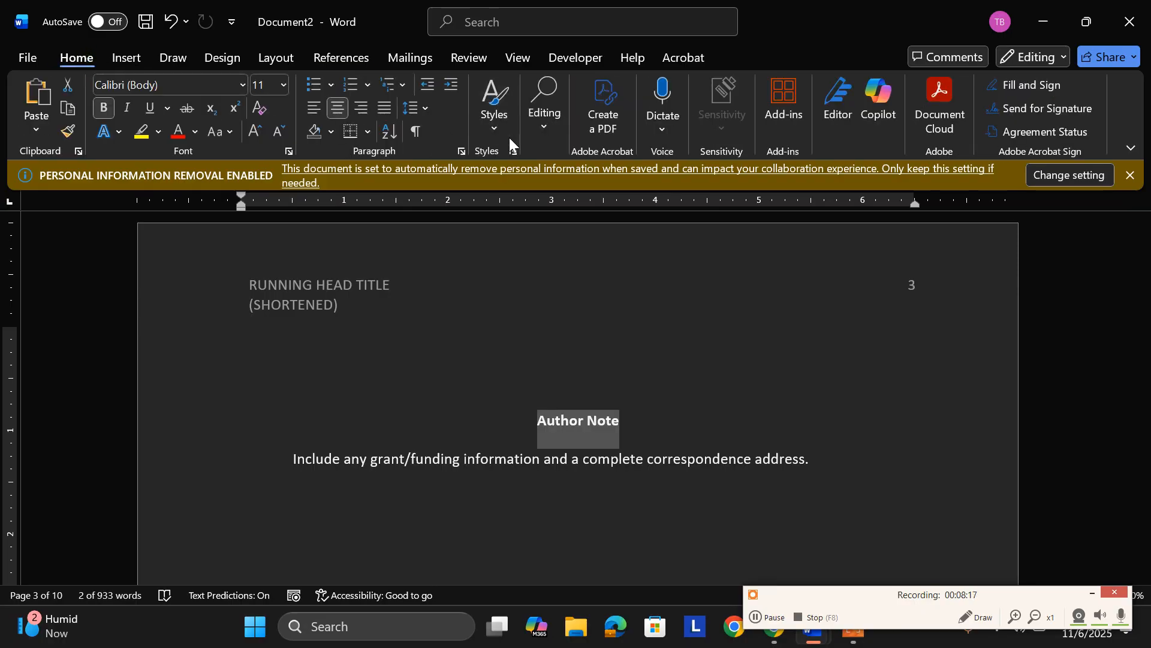
{"action": "left_click", "coordinate": [498, 118]}
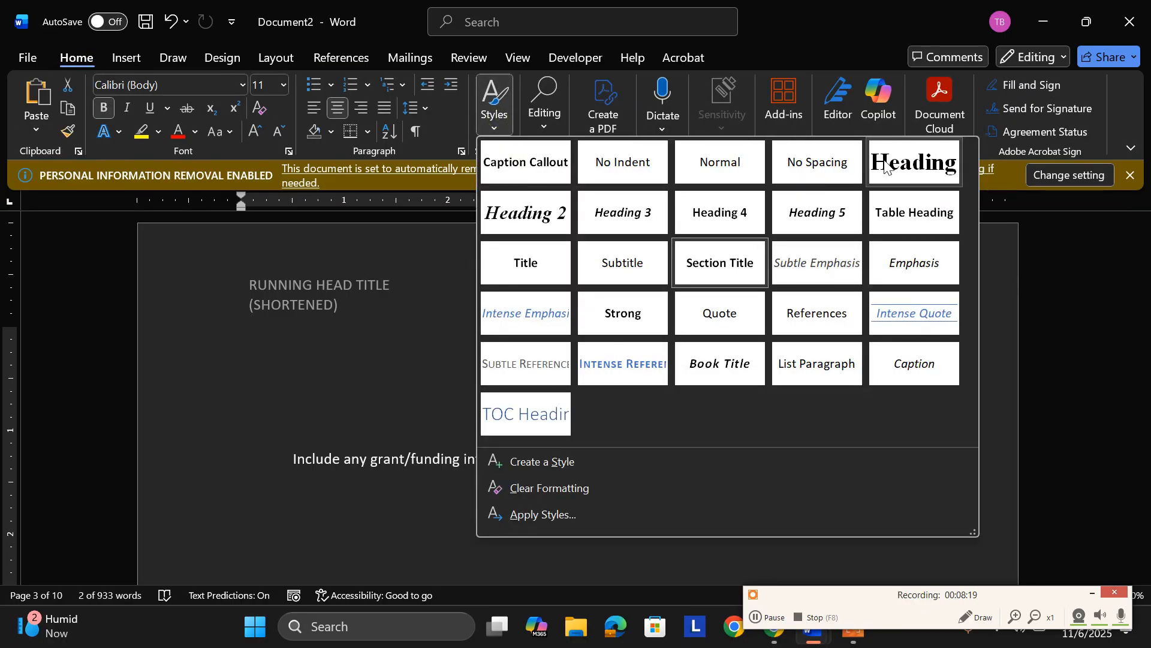
{"action": "left_click", "coordinate": [885, 166]}
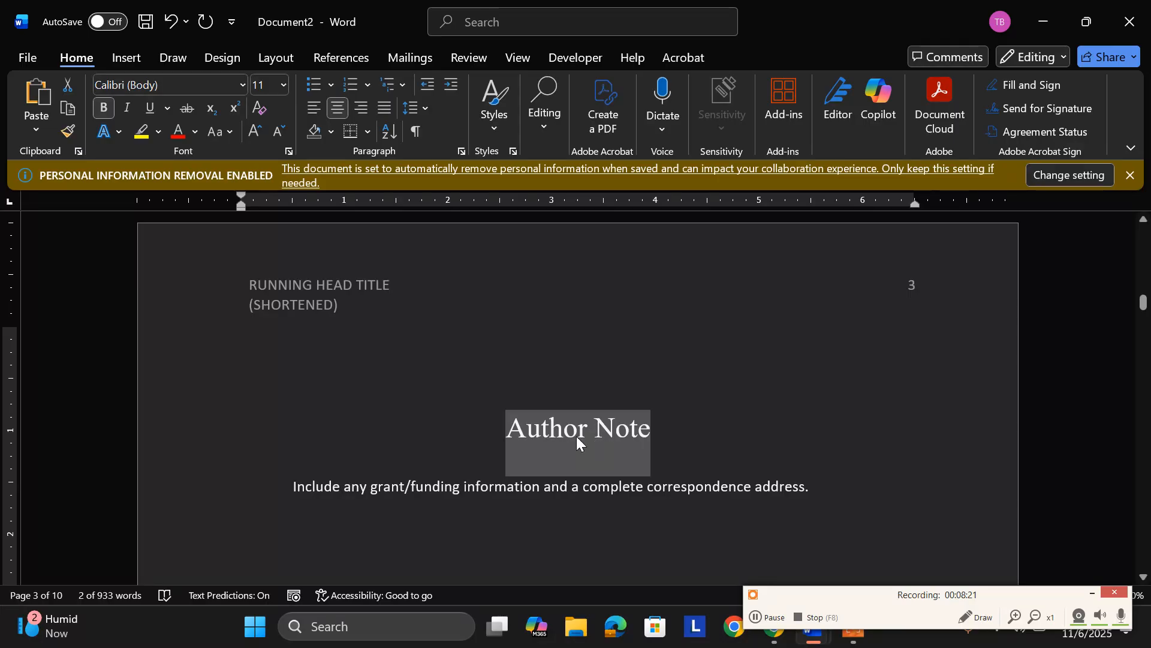
{"action": "left_click", "coordinate": [633, 523]}
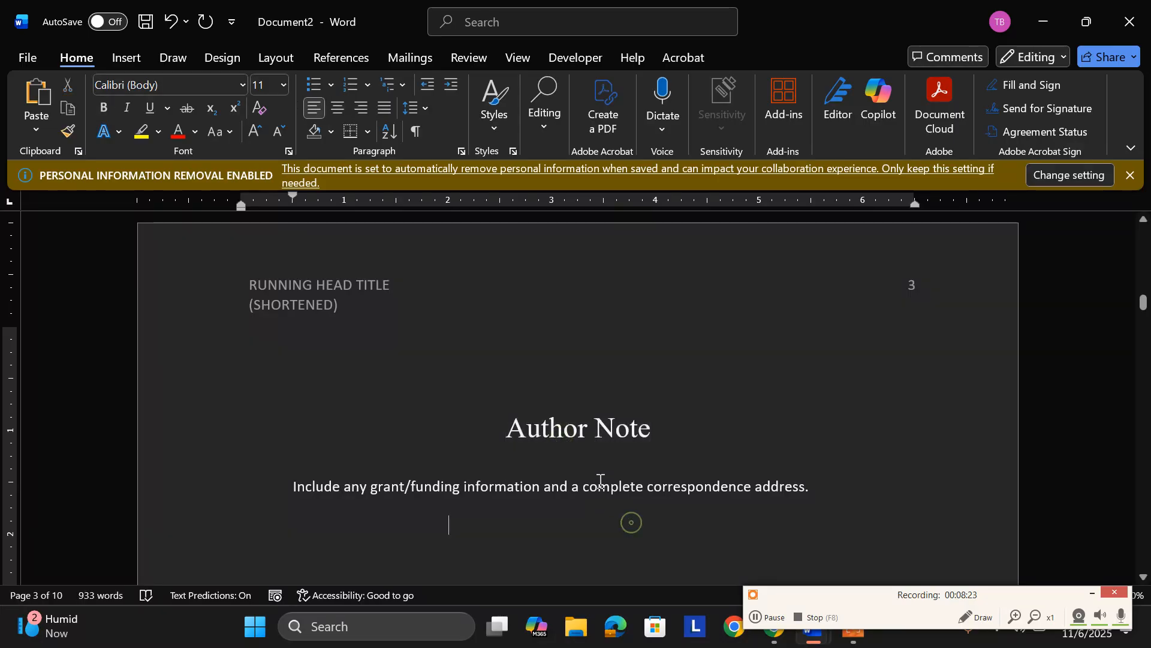
Remove the break between the grant/funding line and the Abstract, and enter "Author Note" on the line above the Abstract.
{"action": "triple_click", "coordinate": [570, 431]}
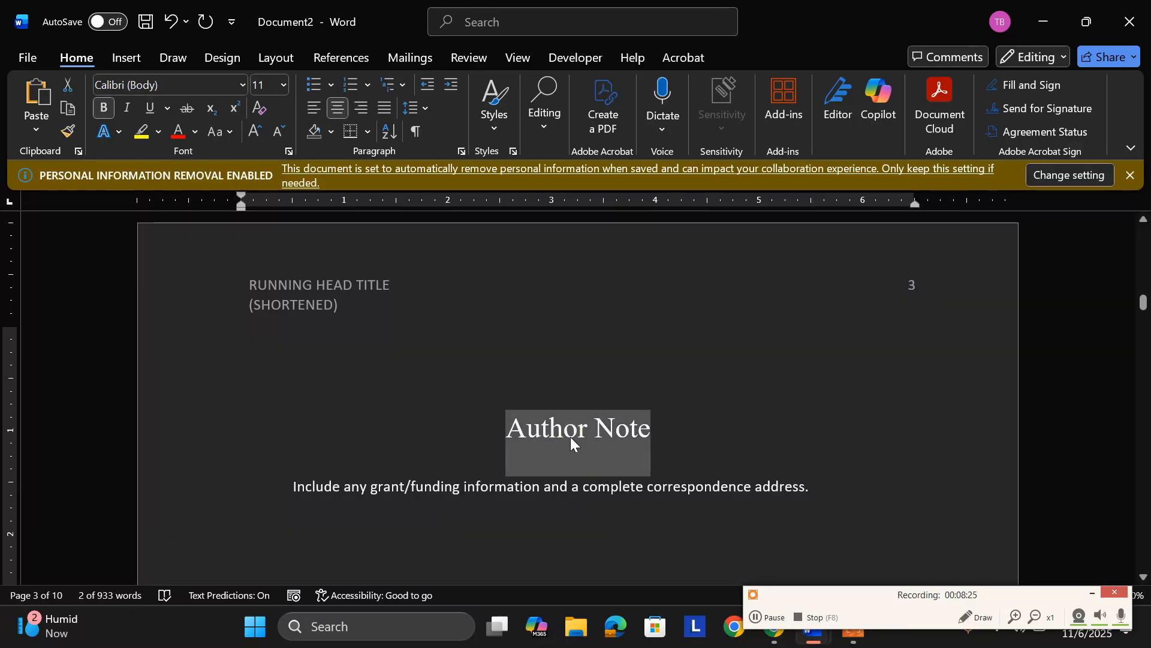
{"action": "triple_click", "coordinate": [577, 485]}
{"action": "triple_click", "coordinate": [563, 444]}
{"action": "scroll", "coordinate": [444, 462], "scroll_direction": "down", "scroll_amount": 2}
{"action": "left_click", "coordinate": [334, 412]}
{"action": "key", "text": "Delete"}
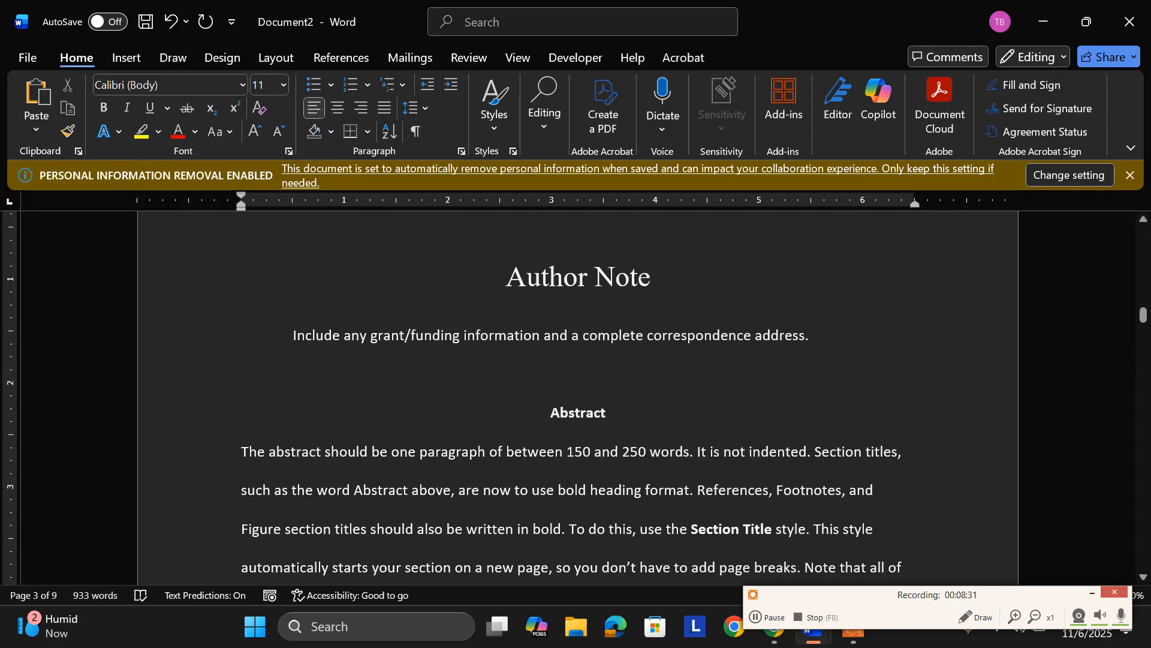
{"action": "type", "text": "Author Note"}
Apply the Heading 1 style to the newly entered Author Note line above the Abstract.
{"action": "left_click", "coordinate": [214, 370]}
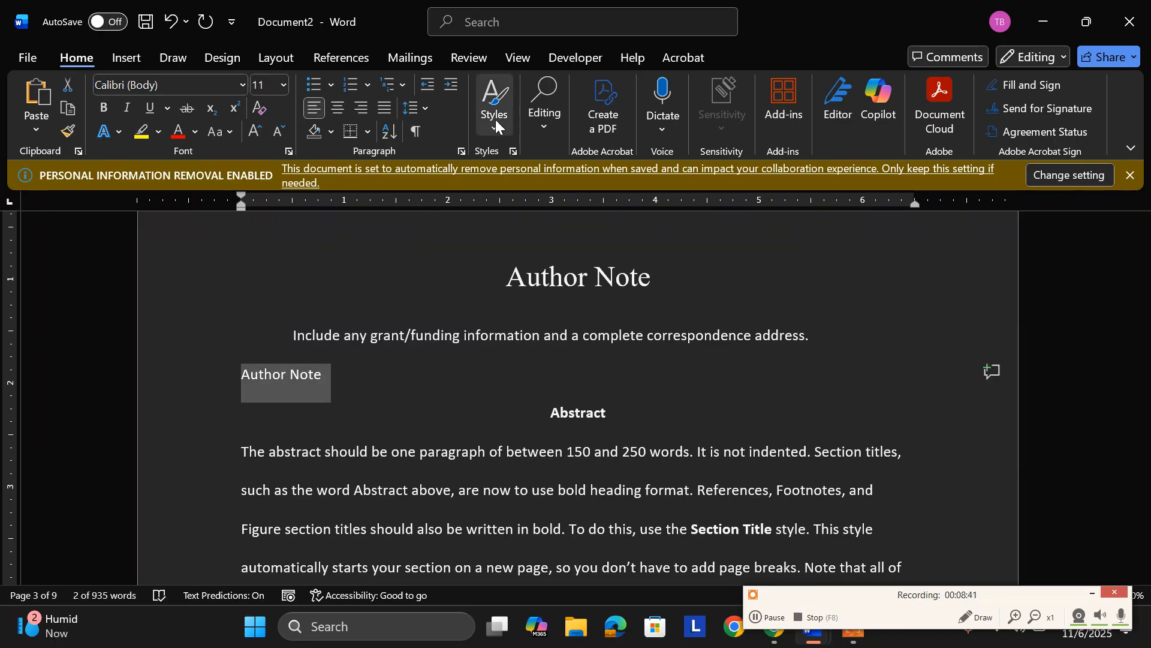
{"action": "left_click", "coordinate": [494, 111]}
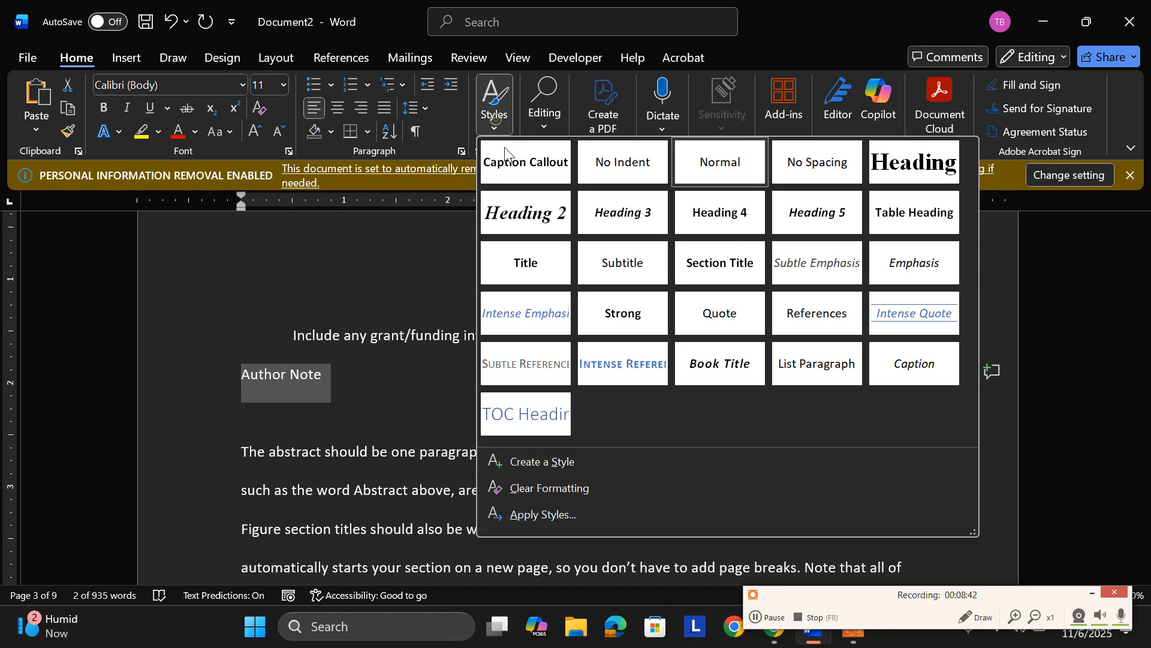
{"action": "left_click", "coordinate": [903, 163]}
{"action": "left_click", "coordinate": [708, 407]}
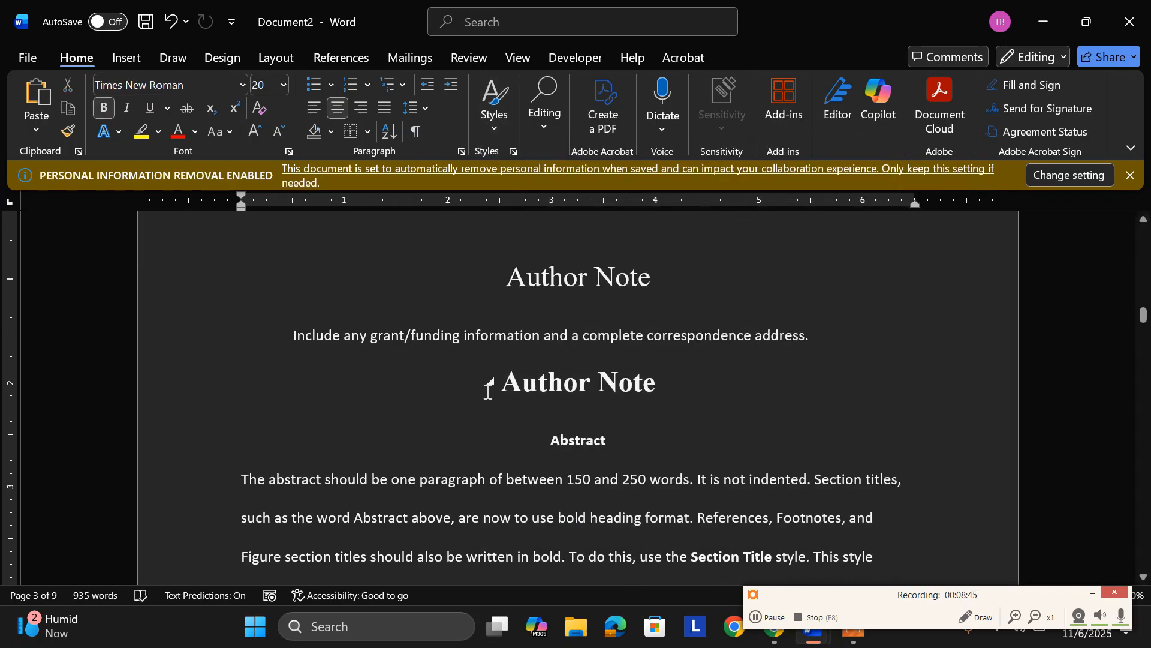
Update the entire table of contents on page 2, including both headings and page numbers.
{"action": "scroll", "coordinate": [576, 396], "scroll_direction": "up", "scroll_amount": 8}
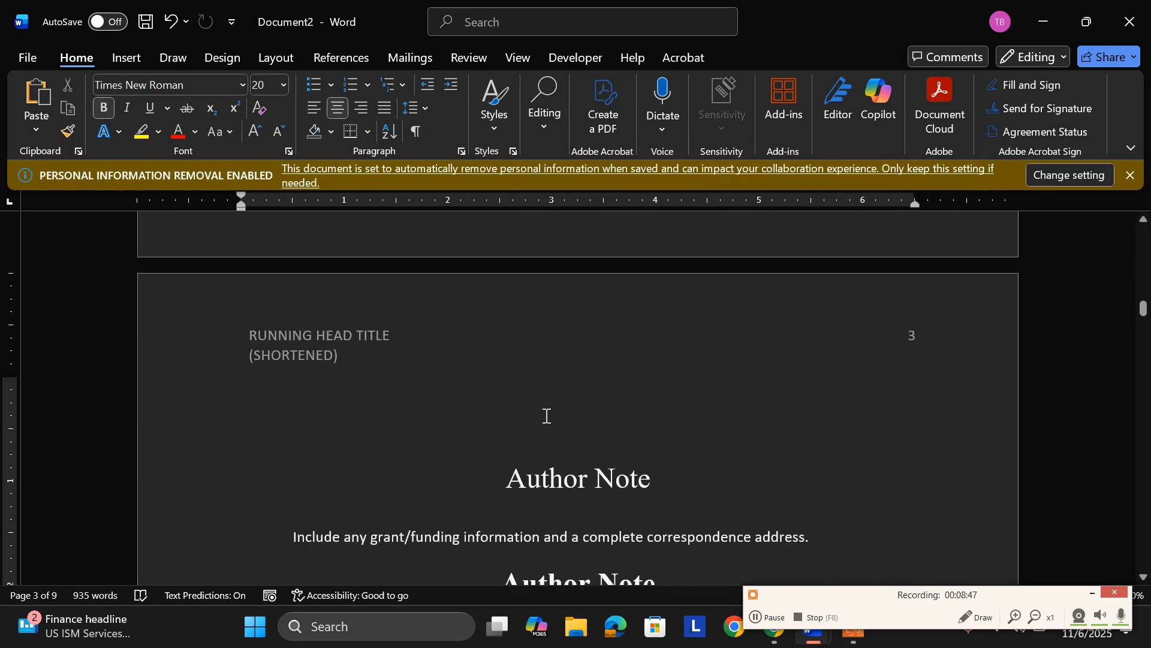
{"action": "scroll", "coordinate": [460, 407], "scroll_direction": "up", "scroll_amount": 5}
{"action": "left_click", "coordinate": [368, 395]}
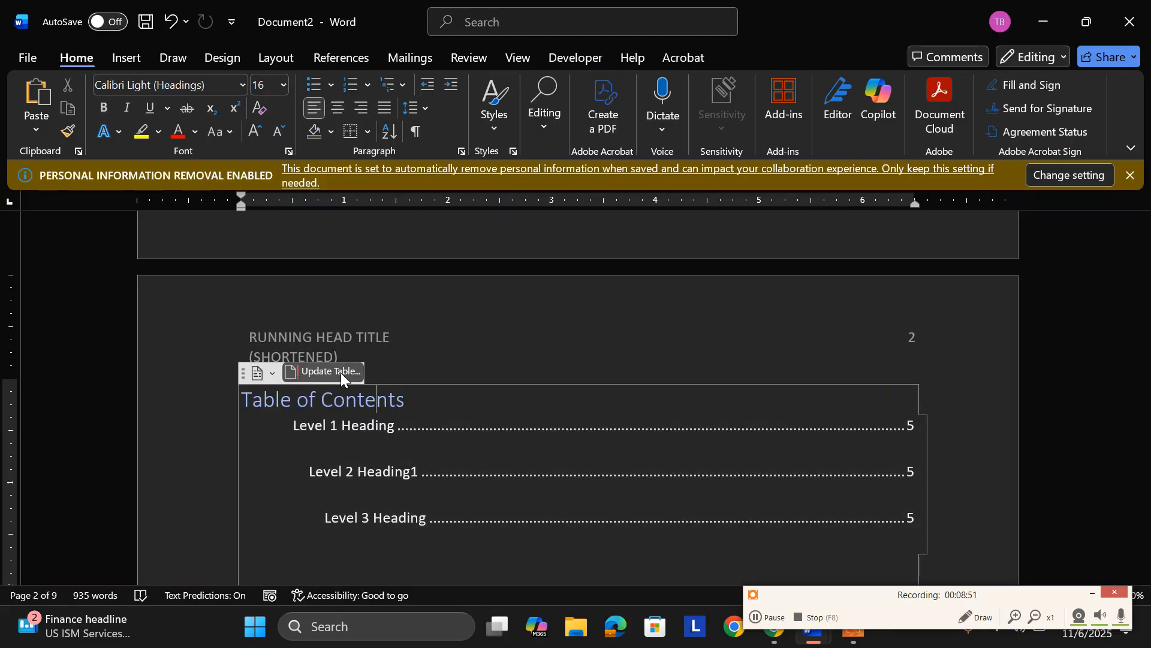
{"action": "left_click", "coordinate": [341, 372]}
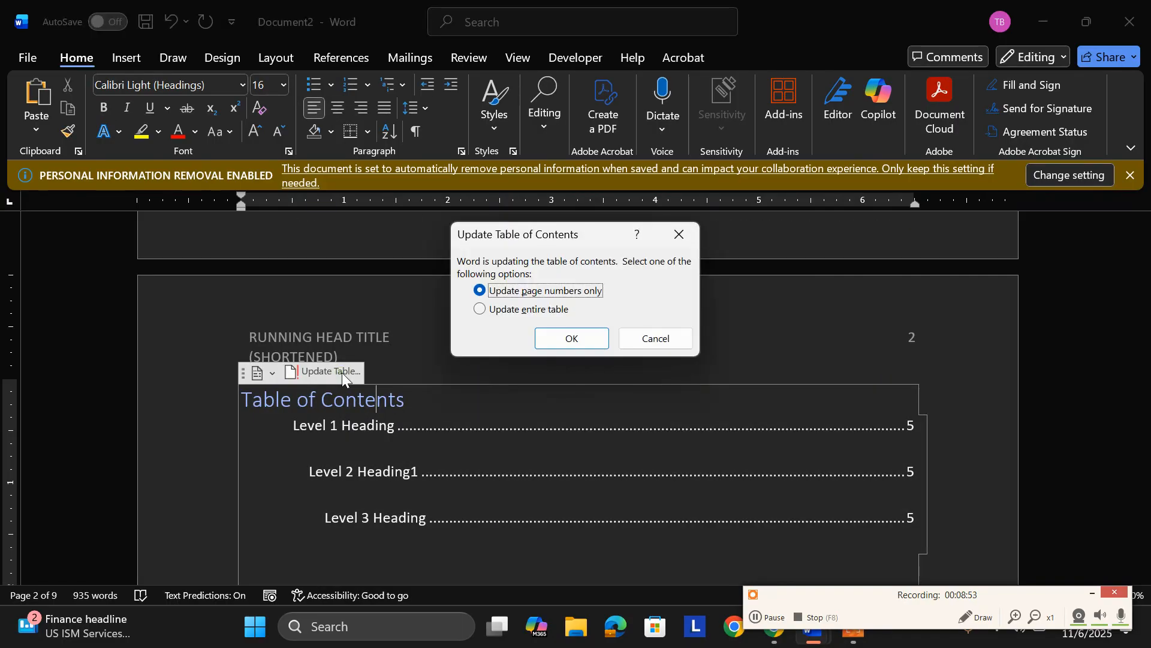
{"action": "left_click", "coordinate": [491, 313]}
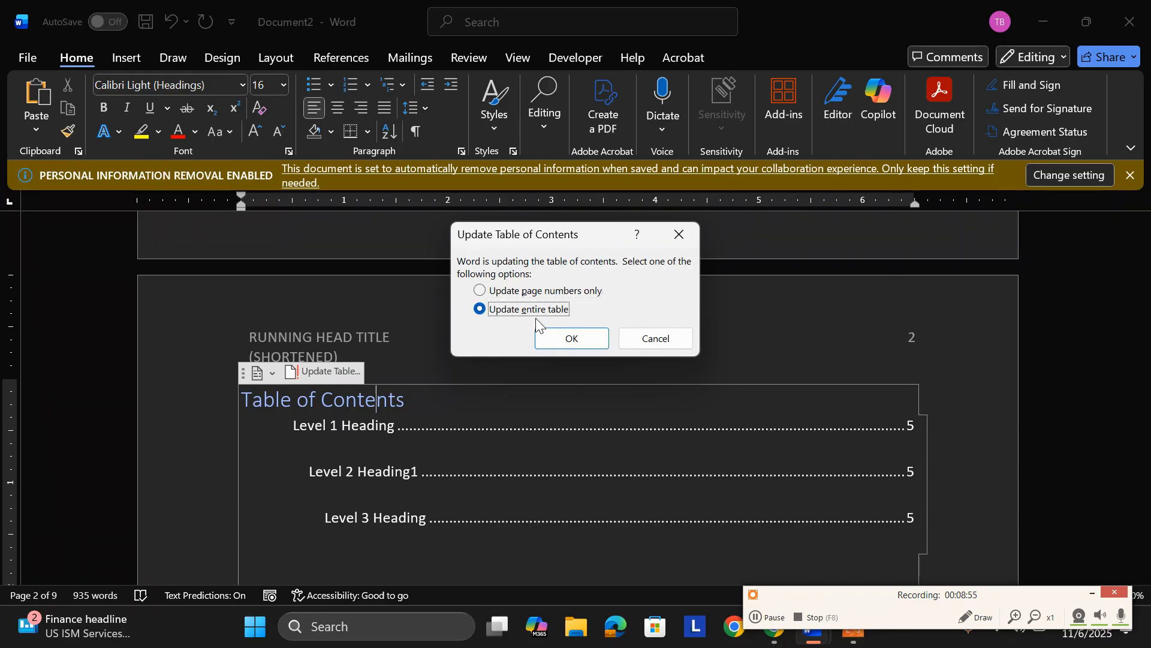
{"action": "left_click", "coordinate": [571, 337]}
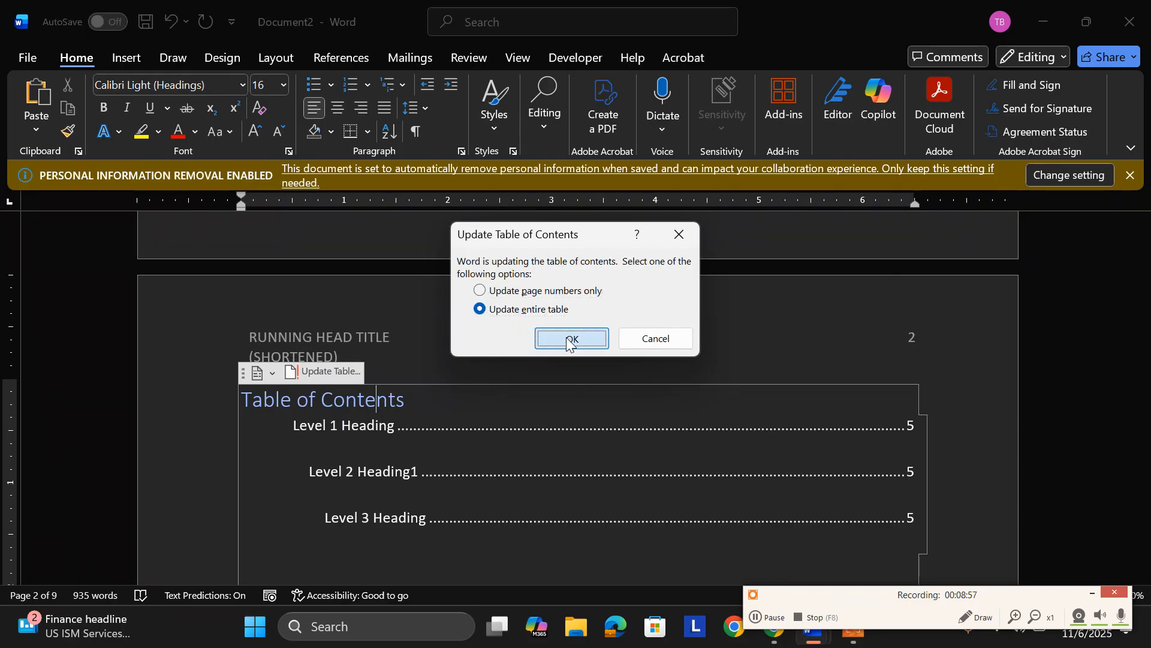
Open the running header on page 2 for editing and examine the page numbers on pages 2 and 3.
{"action": "scroll", "coordinate": [509, 442], "scroll_direction": "down", "scroll_amount": 1}
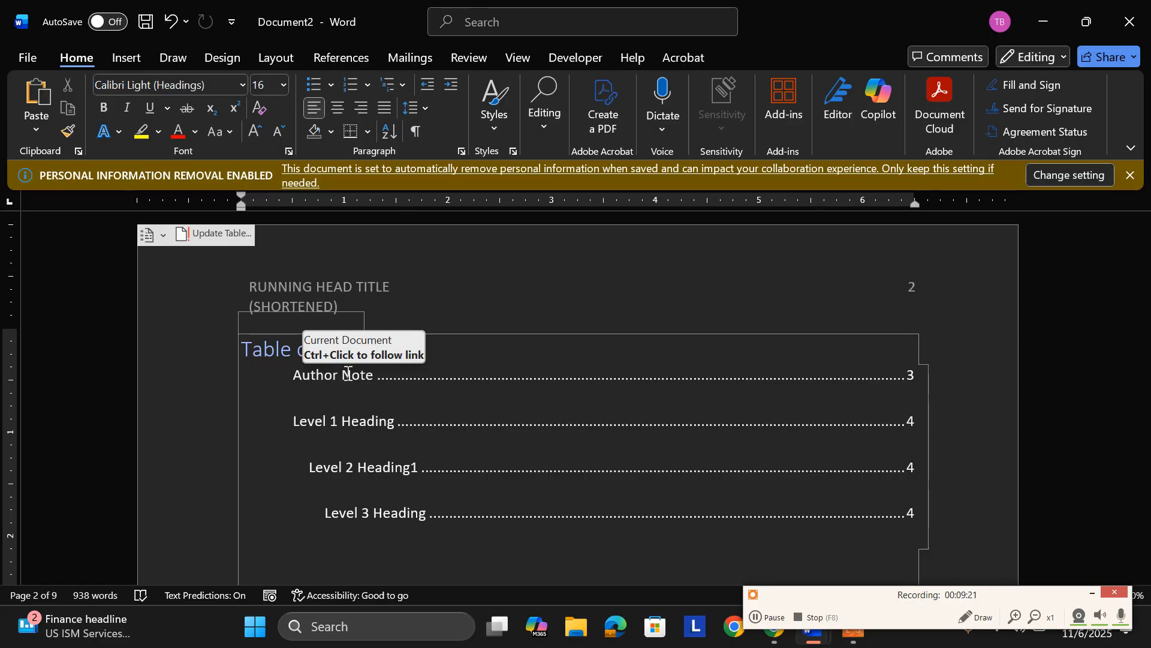
{"action": "double_click", "coordinate": [670, 254]}
{"action": "scroll", "coordinate": [730, 378], "scroll_direction": "down", "scroll_amount": 15}
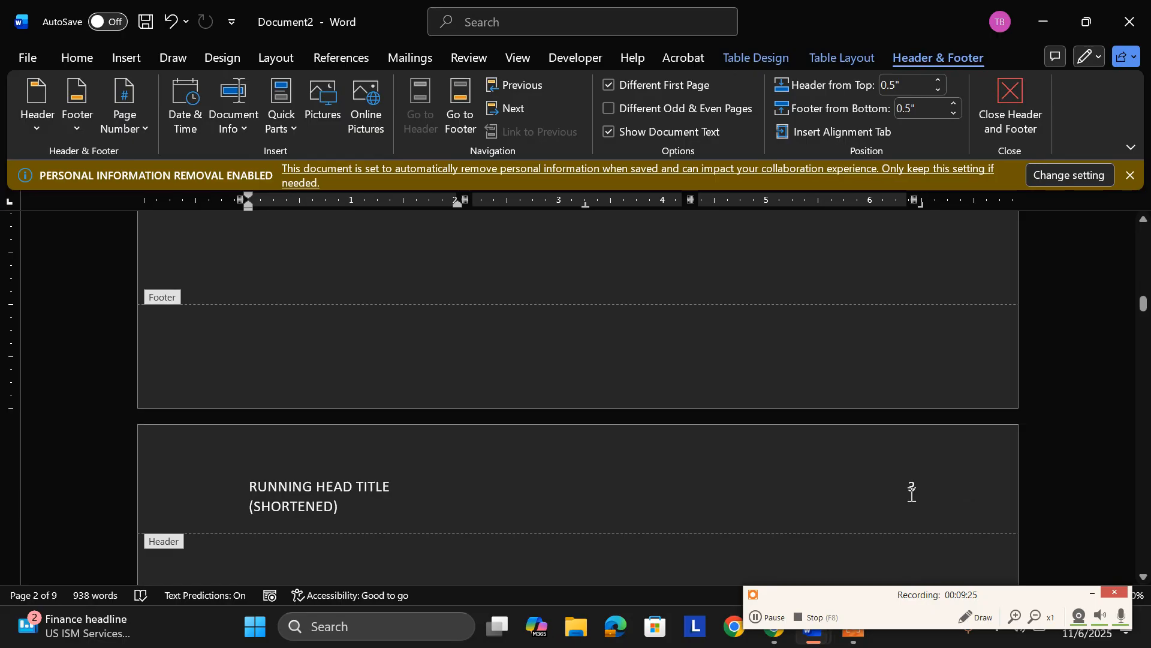
{"action": "scroll", "coordinate": [902, 493], "scroll_direction": "up", "scroll_amount": 15}
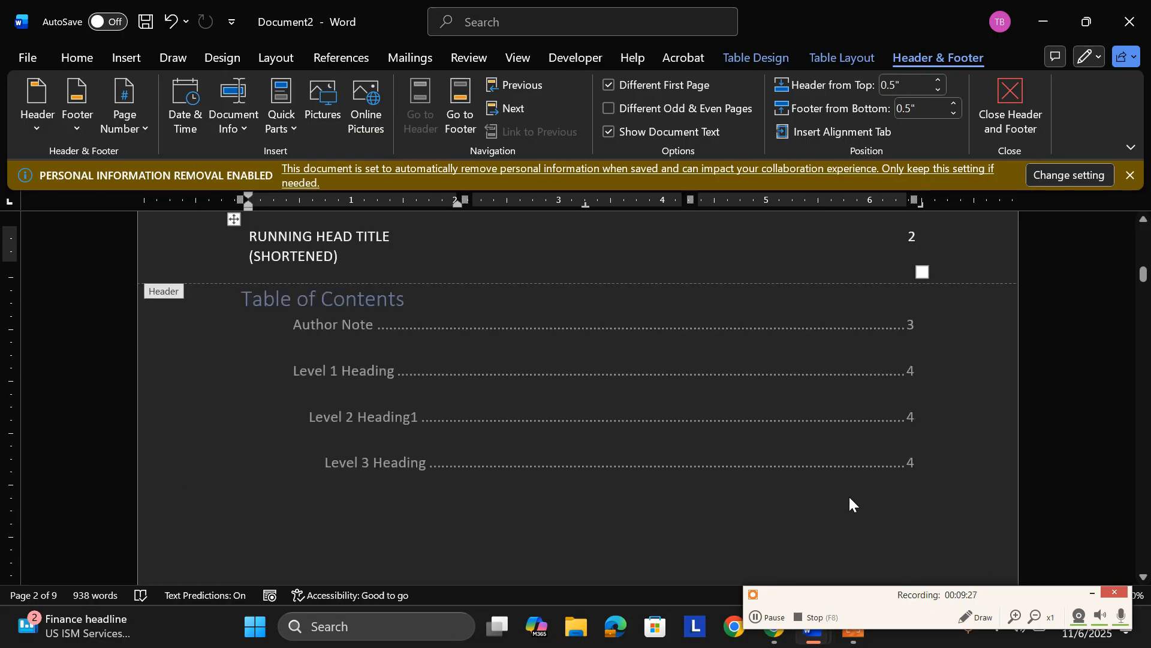
{"action": "scroll", "coordinate": [846, 498], "scroll_direction": "up", "scroll_amount": 5}
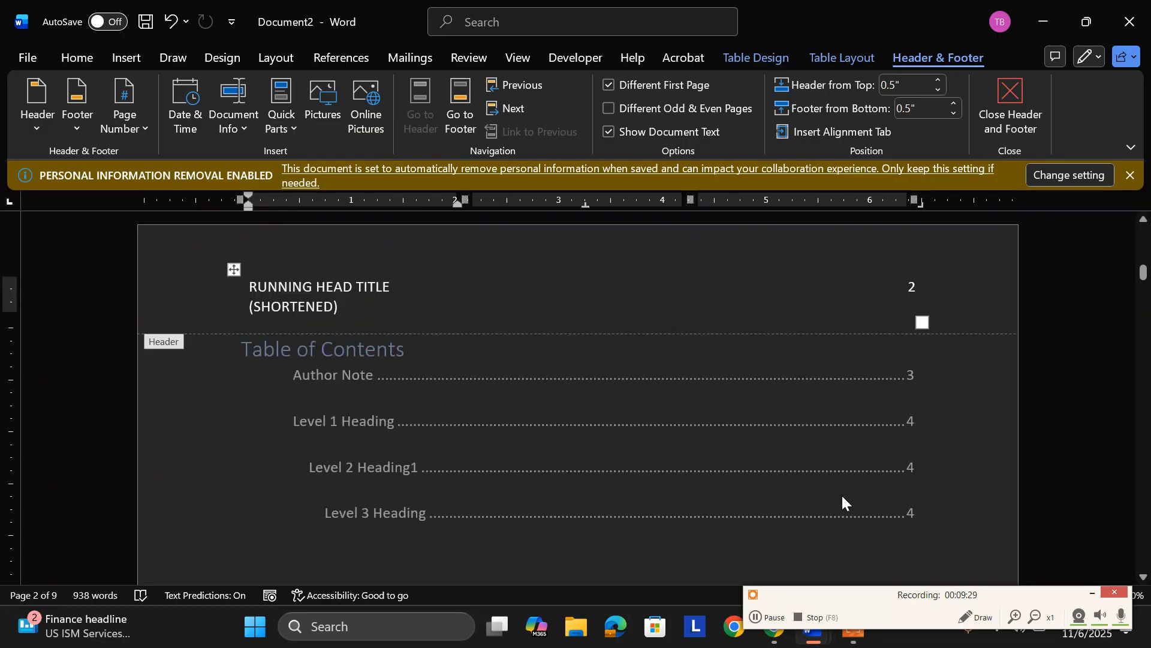
{"action": "left_click", "coordinate": [917, 480]}
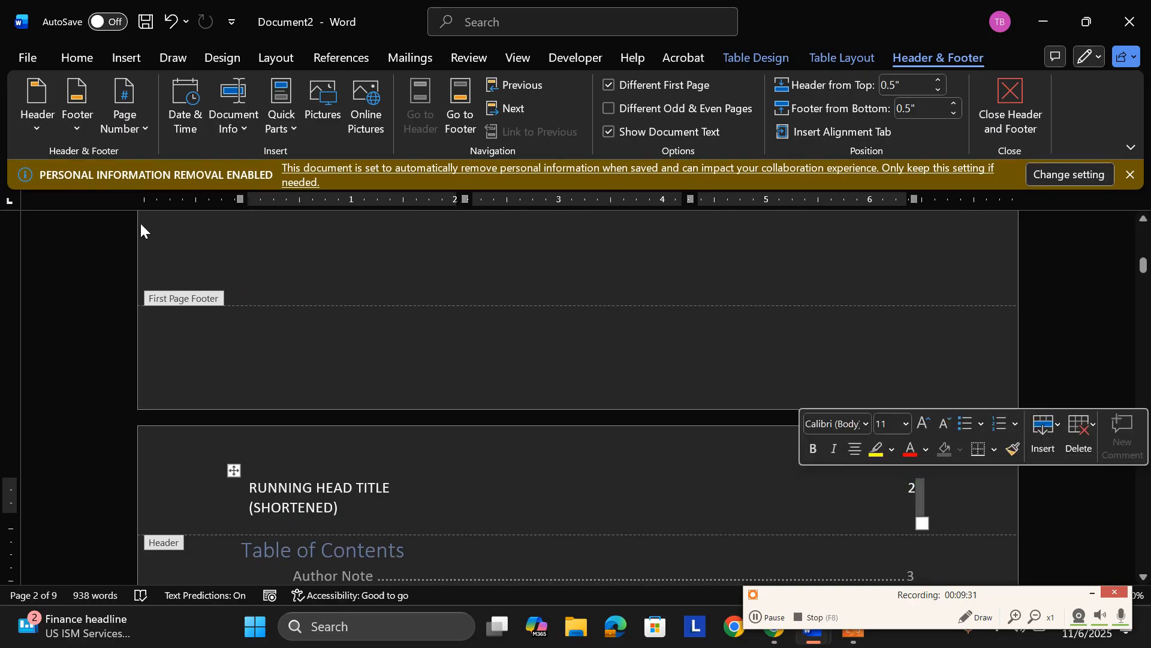
{"action": "left_click", "coordinate": [317, 59]}
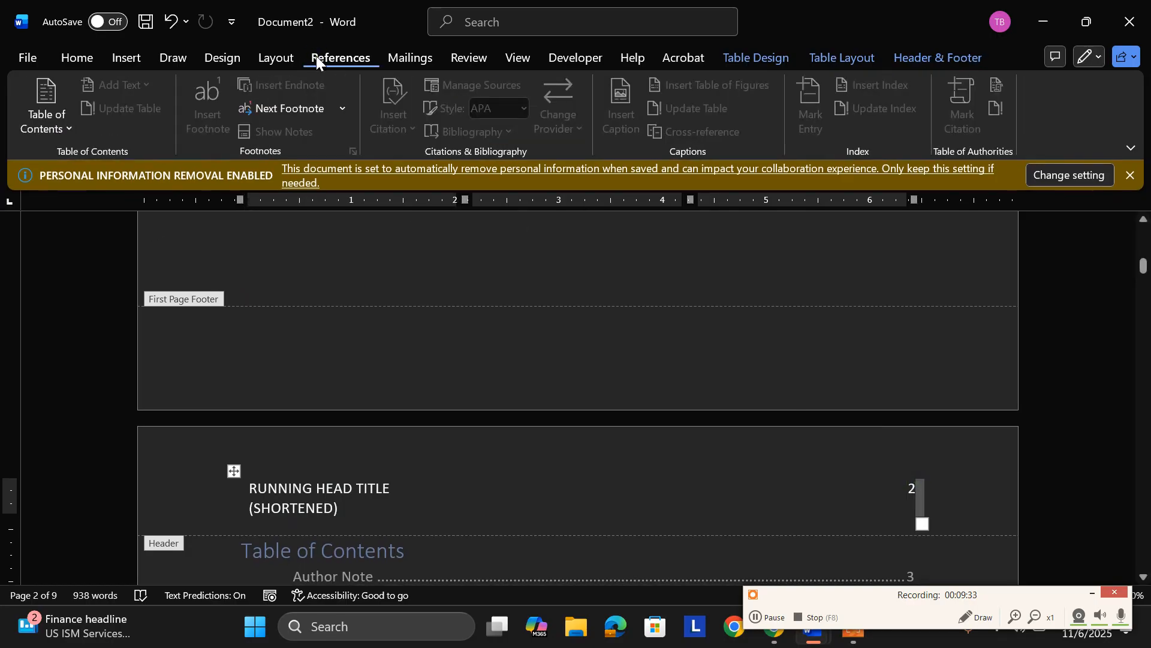
{"action": "left_click", "coordinate": [269, 59]}
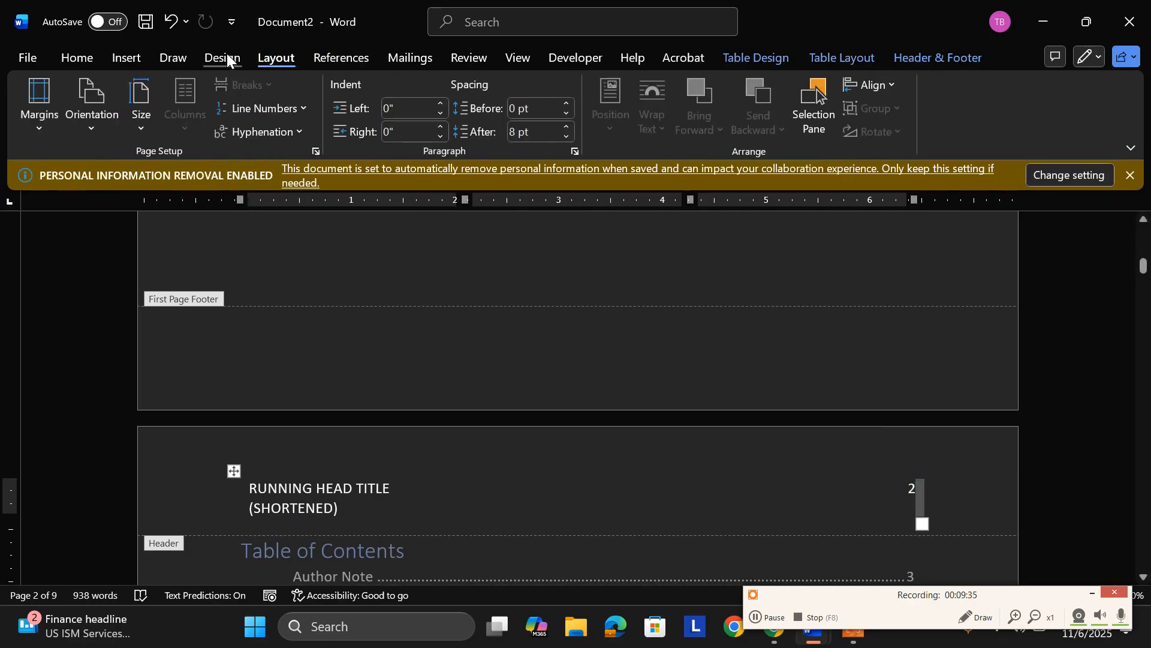
{"action": "left_click", "coordinate": [224, 55]}
{"action": "left_click", "coordinate": [171, 58]}
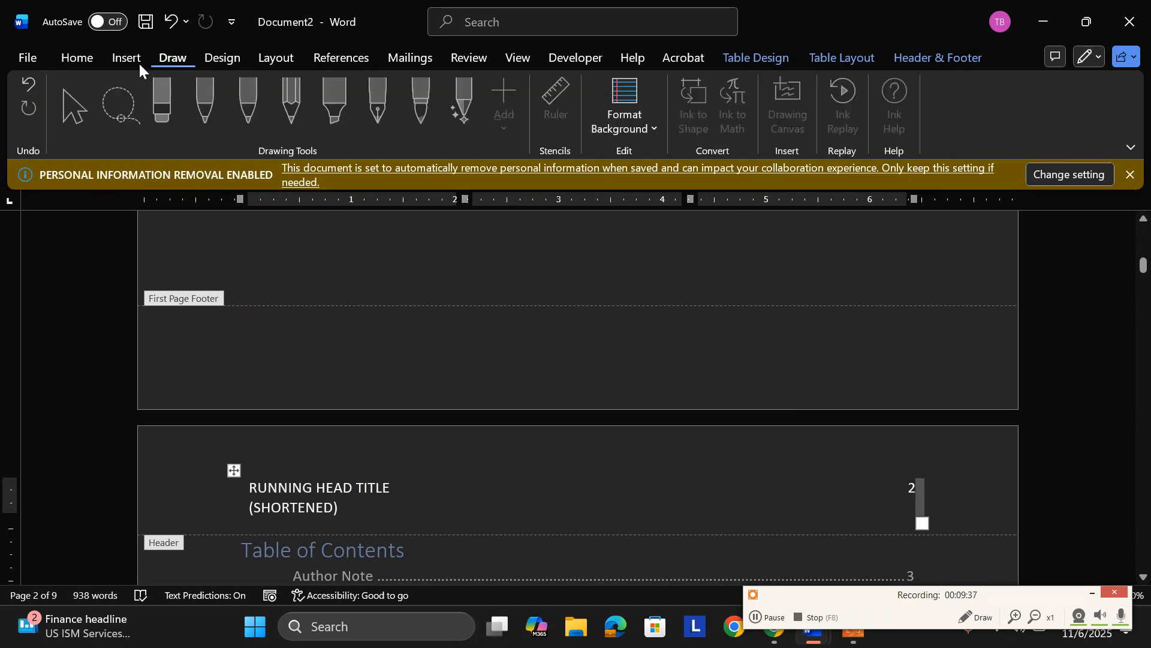
{"action": "left_click", "coordinate": [135, 62]}
{"action": "left_click", "coordinate": [408, 57]}
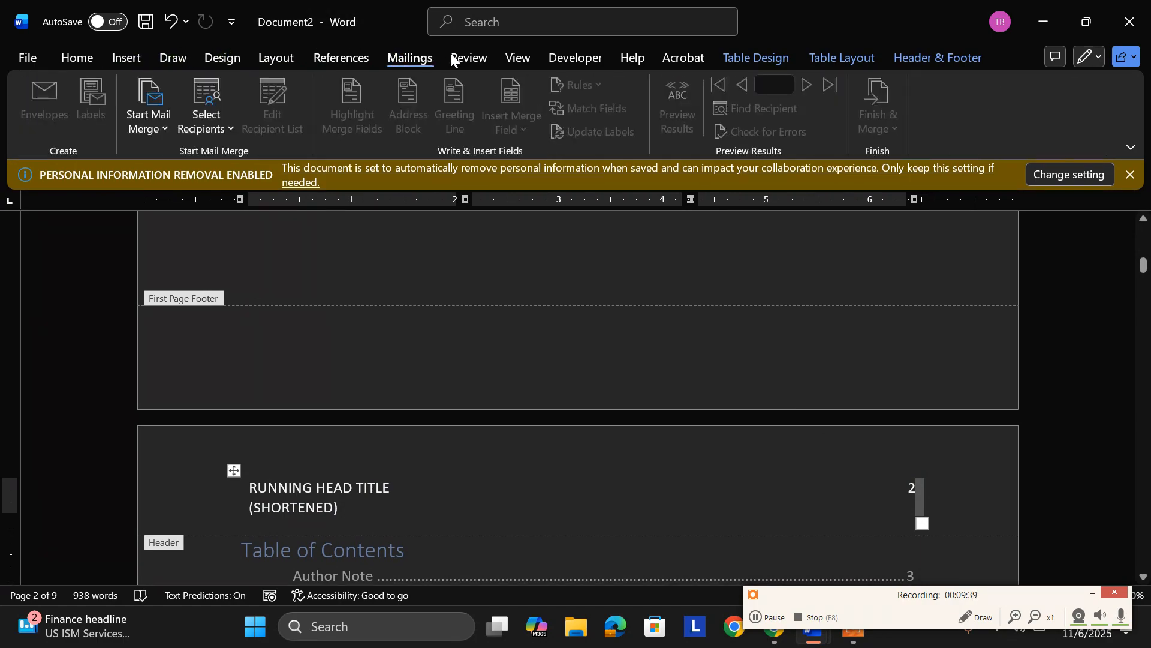
{"action": "left_click", "coordinate": [462, 56]}
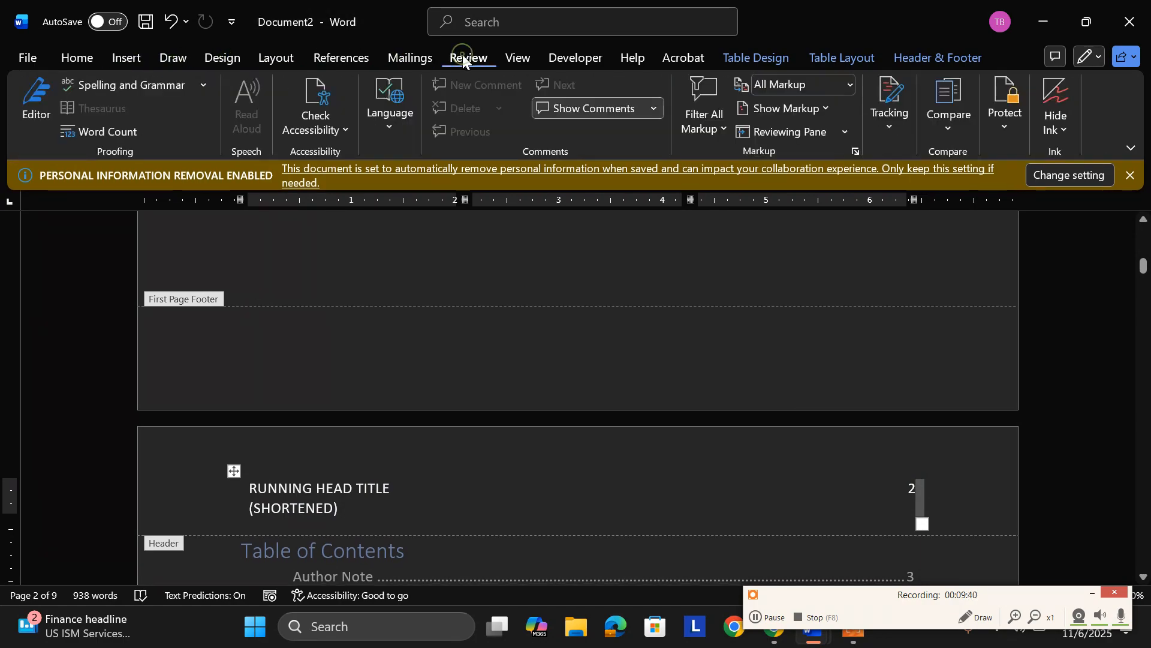
{"action": "left_click", "coordinate": [417, 59]}
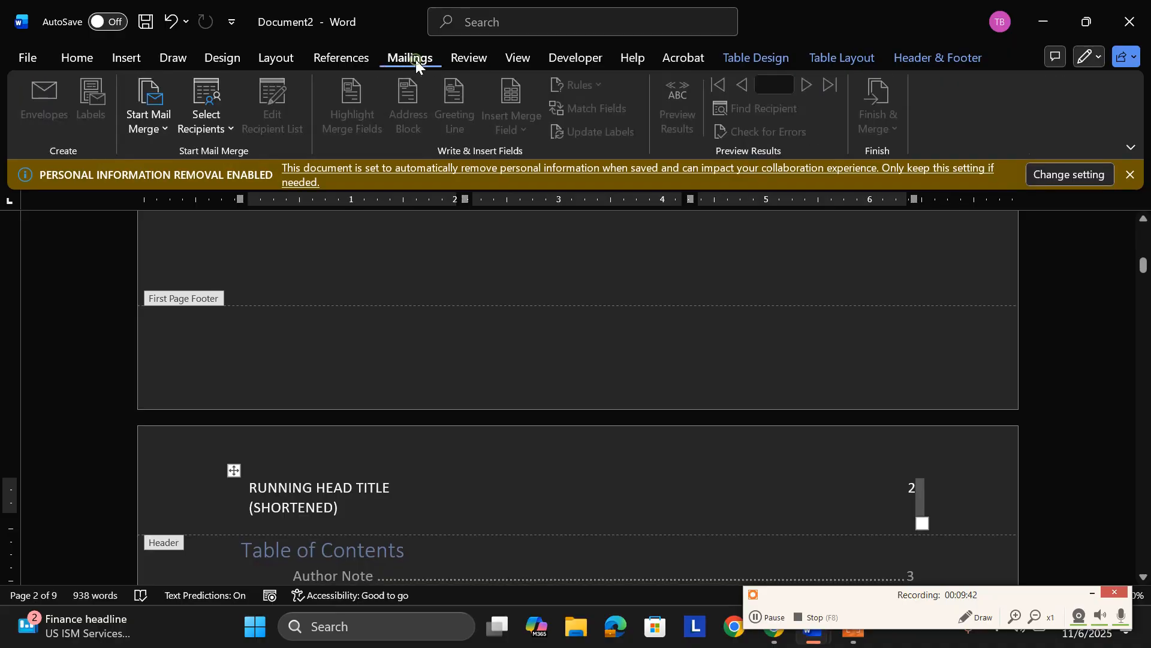
{"action": "left_click", "coordinate": [362, 60]}
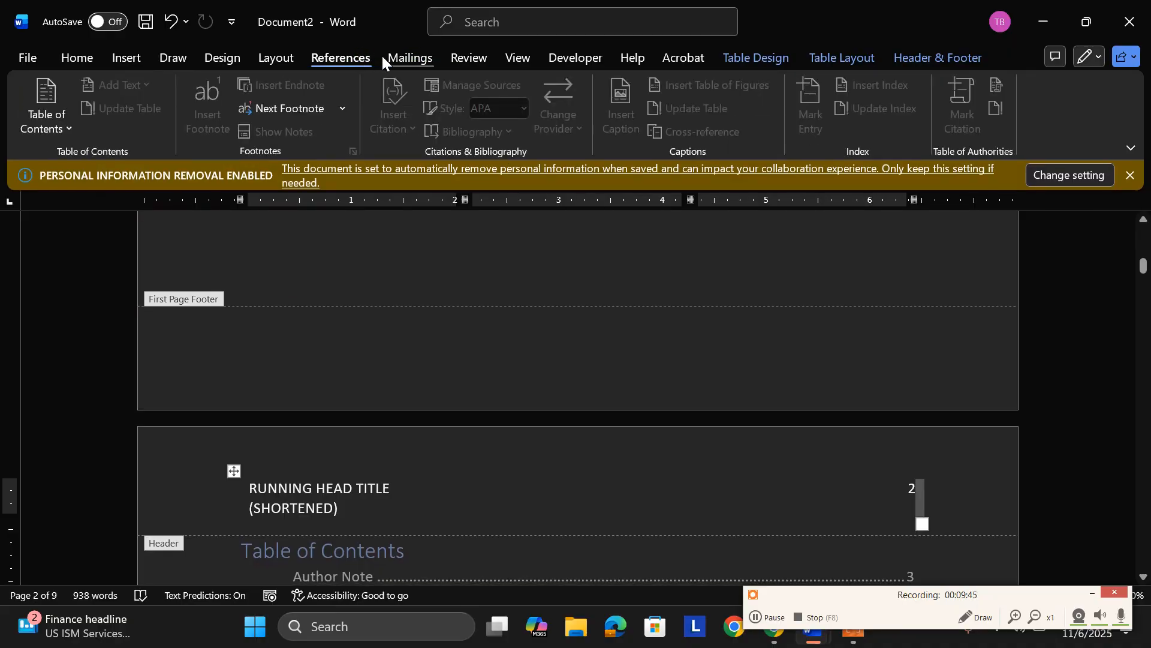
{"action": "left_click", "coordinate": [297, 60]}
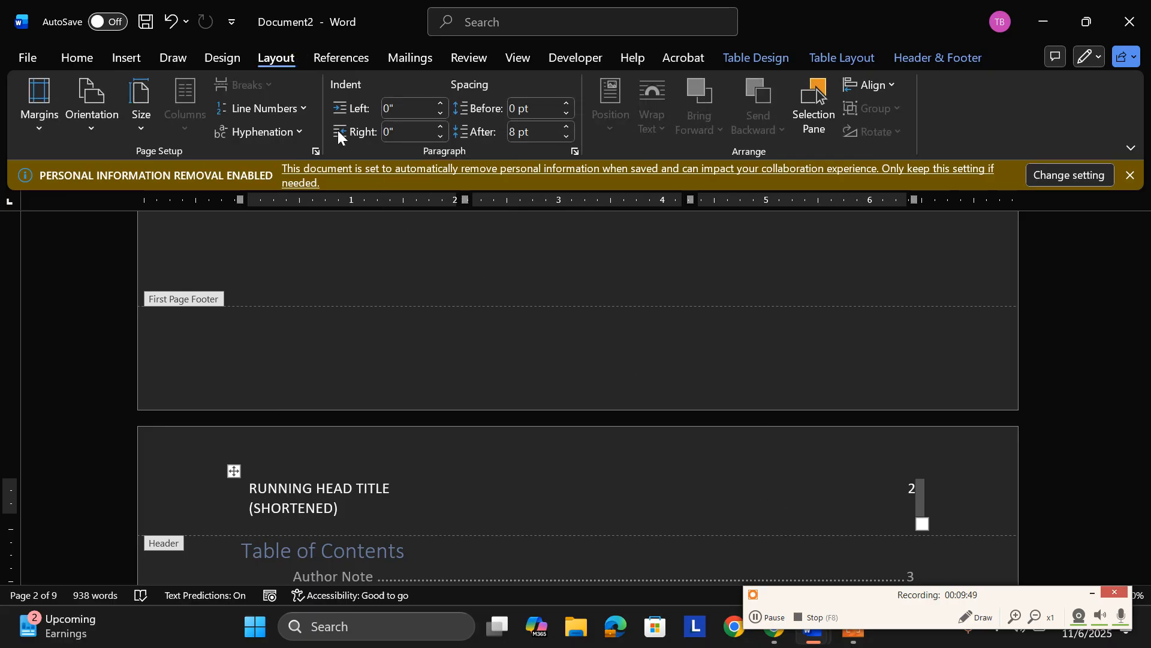
{"action": "left_click", "coordinate": [297, 116]}
{"action": "left_click", "coordinate": [298, 116]}
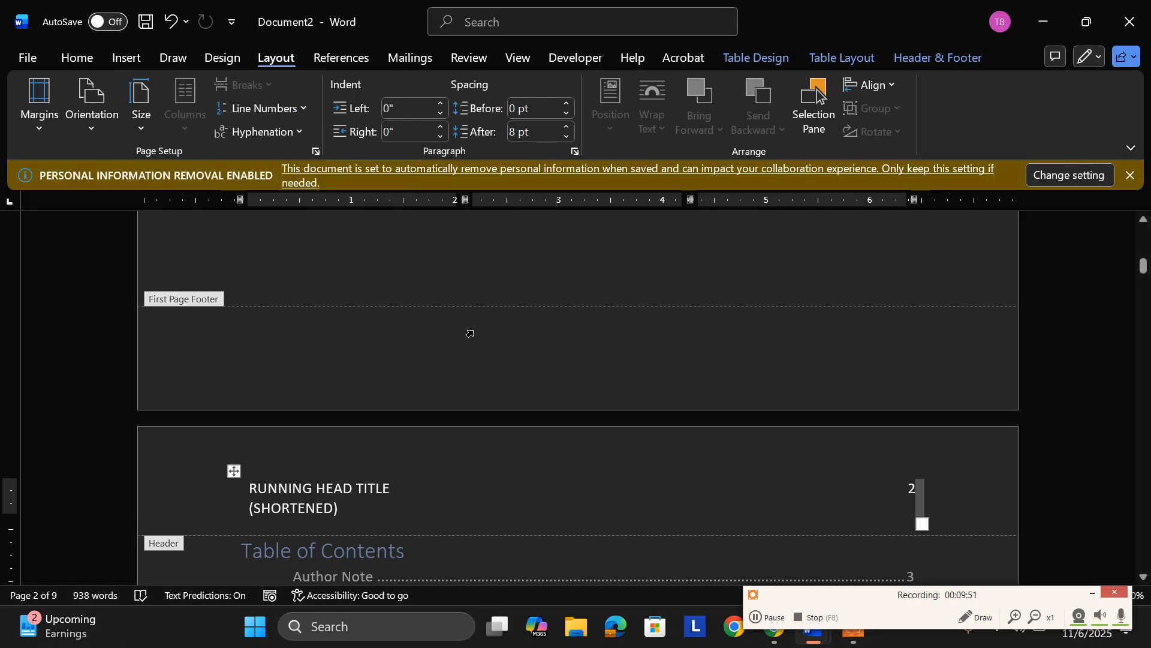
{"action": "left_click", "coordinate": [566, 370]}
{"action": "double_click", "coordinate": [532, 244]}
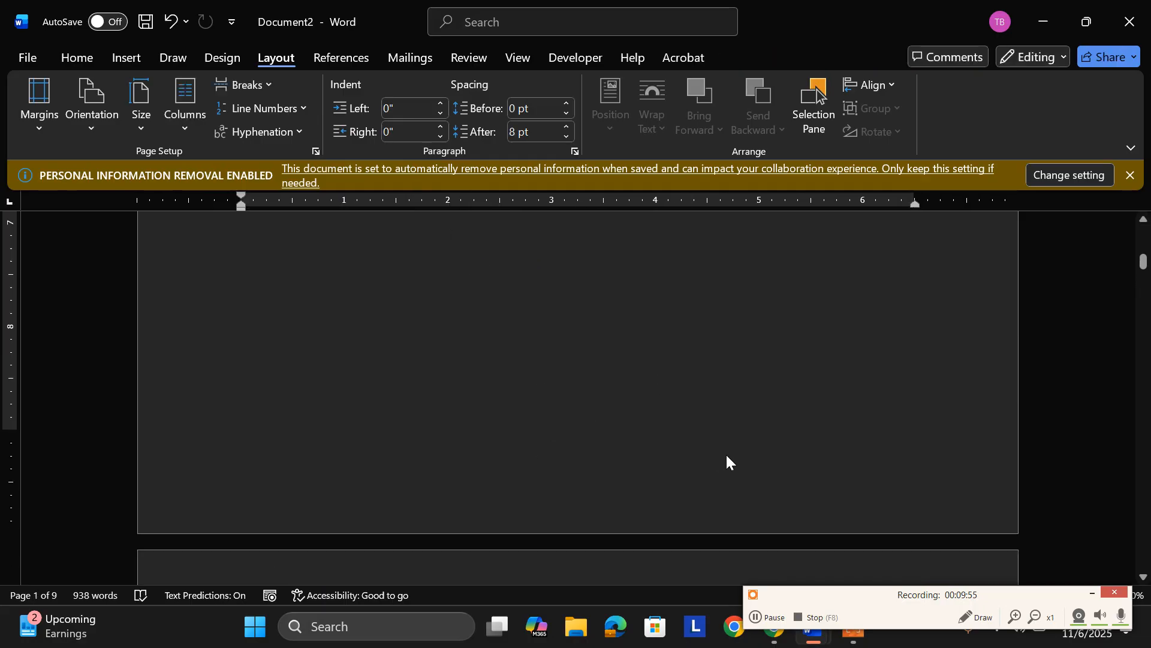
{"action": "scroll", "coordinate": [724, 455], "scroll_direction": "down", "scroll_amount": 4}
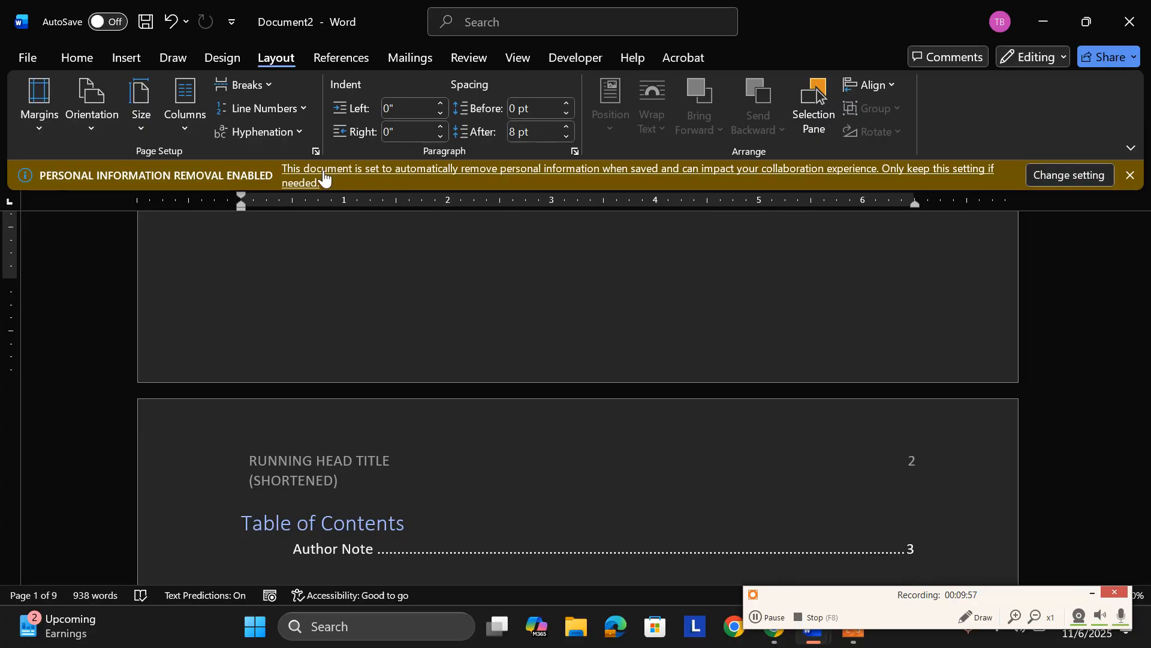
{"action": "double_click", "coordinate": [585, 445]}
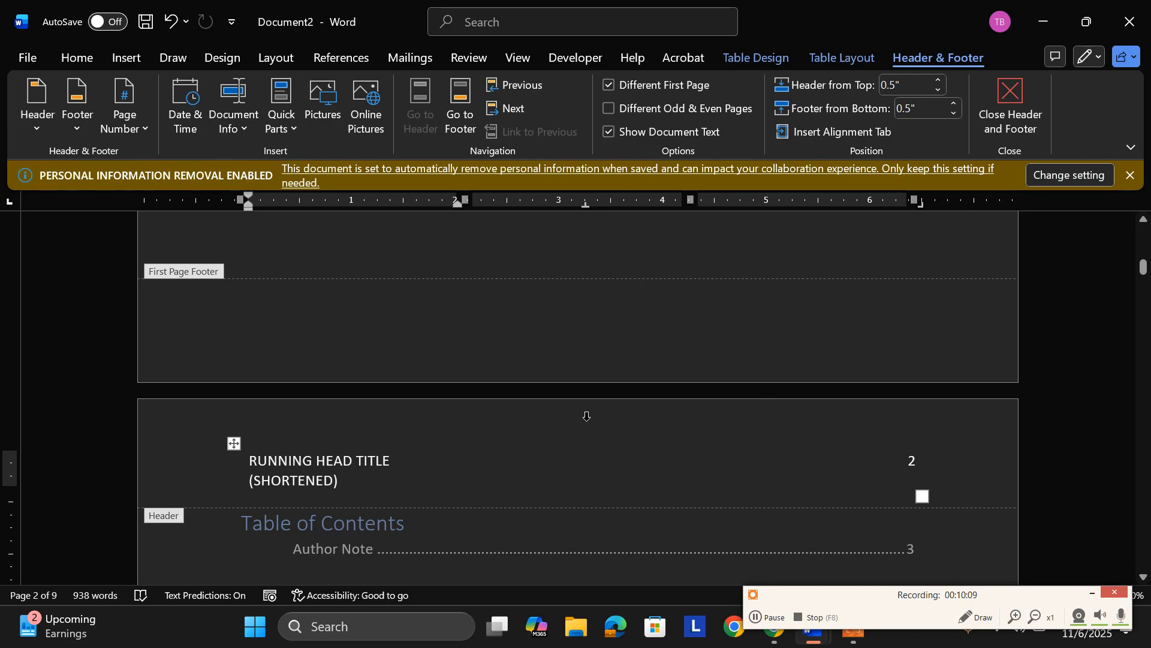
{"action": "double_click", "coordinate": [565, 524]}
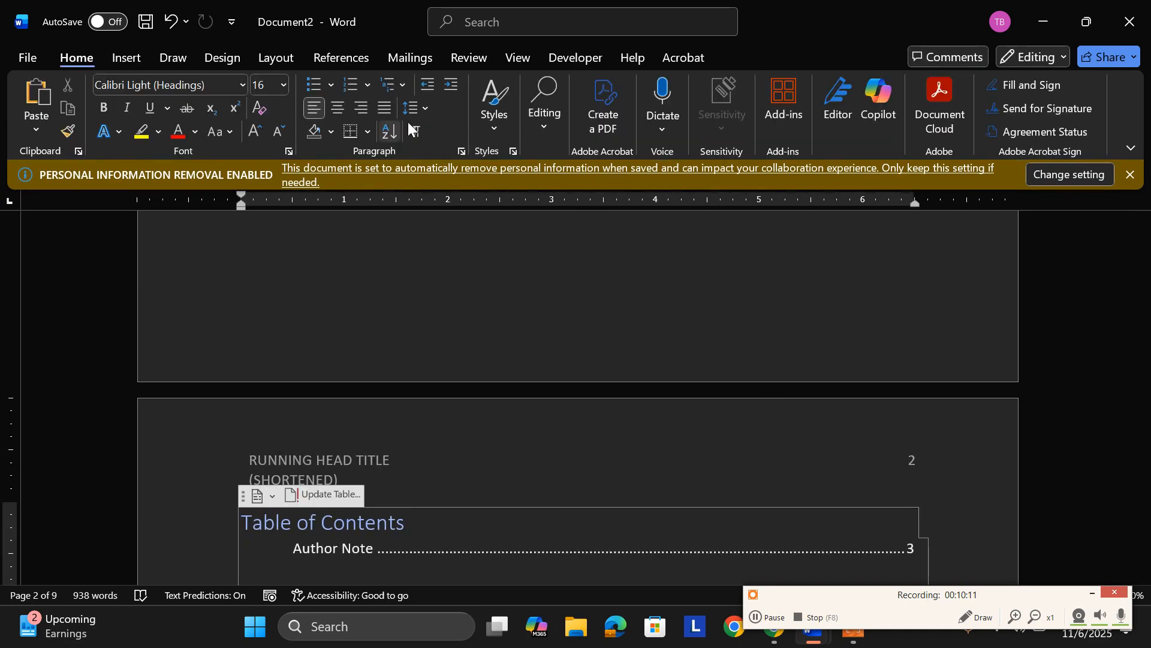
{"action": "left_click", "coordinate": [410, 60]}
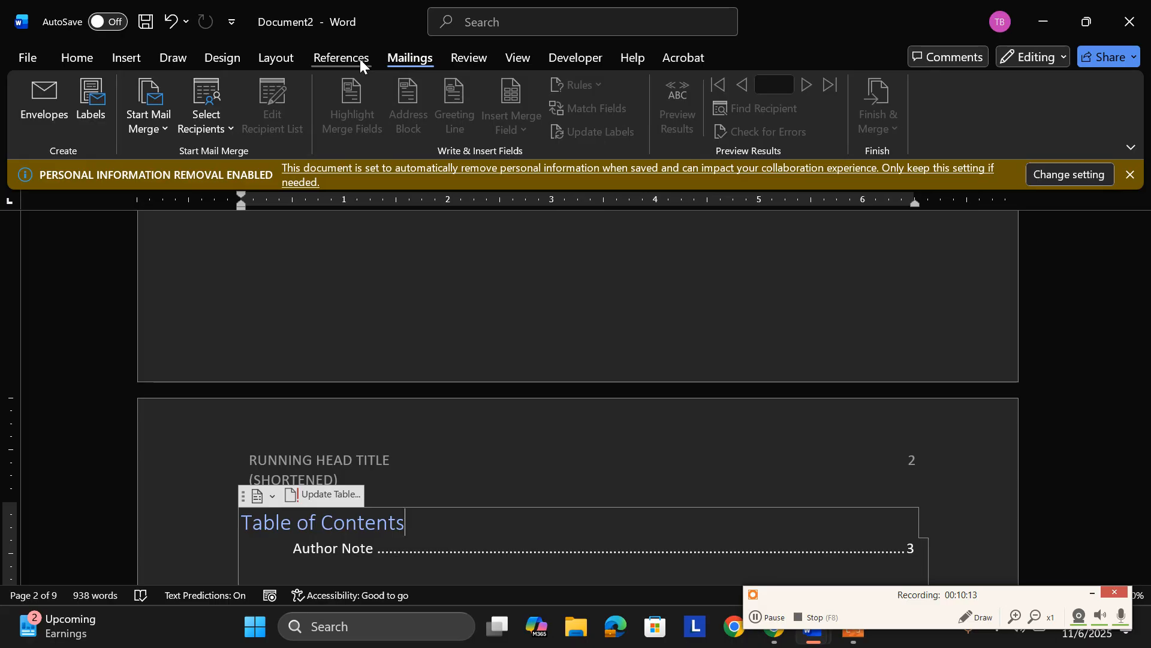
{"action": "left_click", "coordinate": [359, 59]}
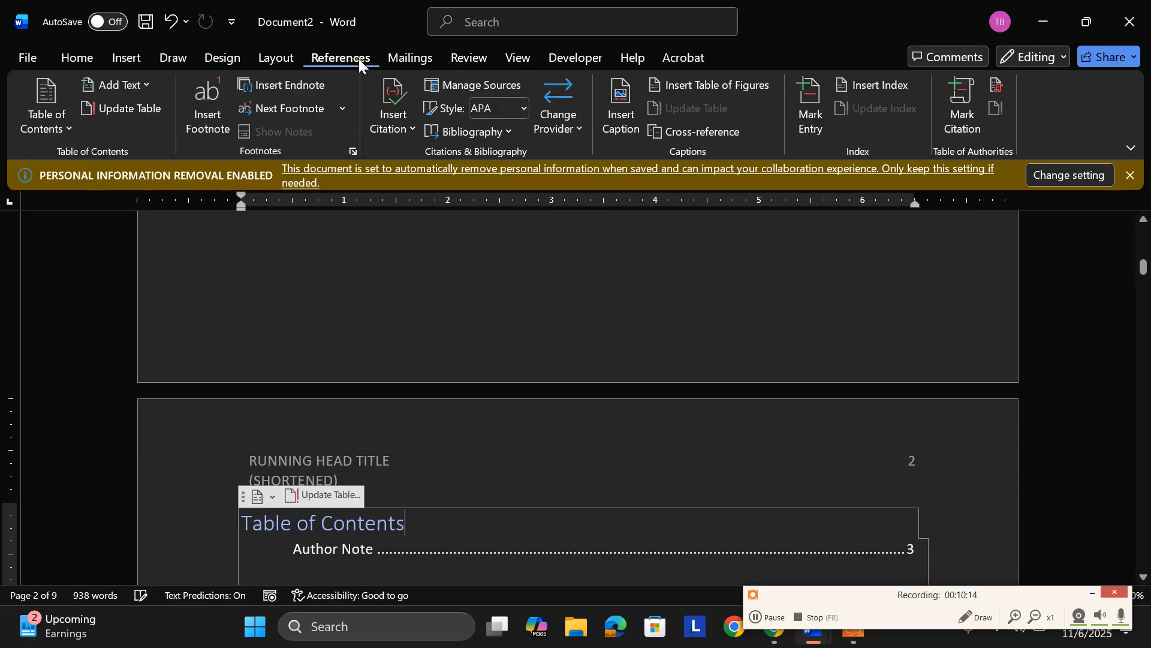
{"action": "left_click", "coordinate": [279, 60]}
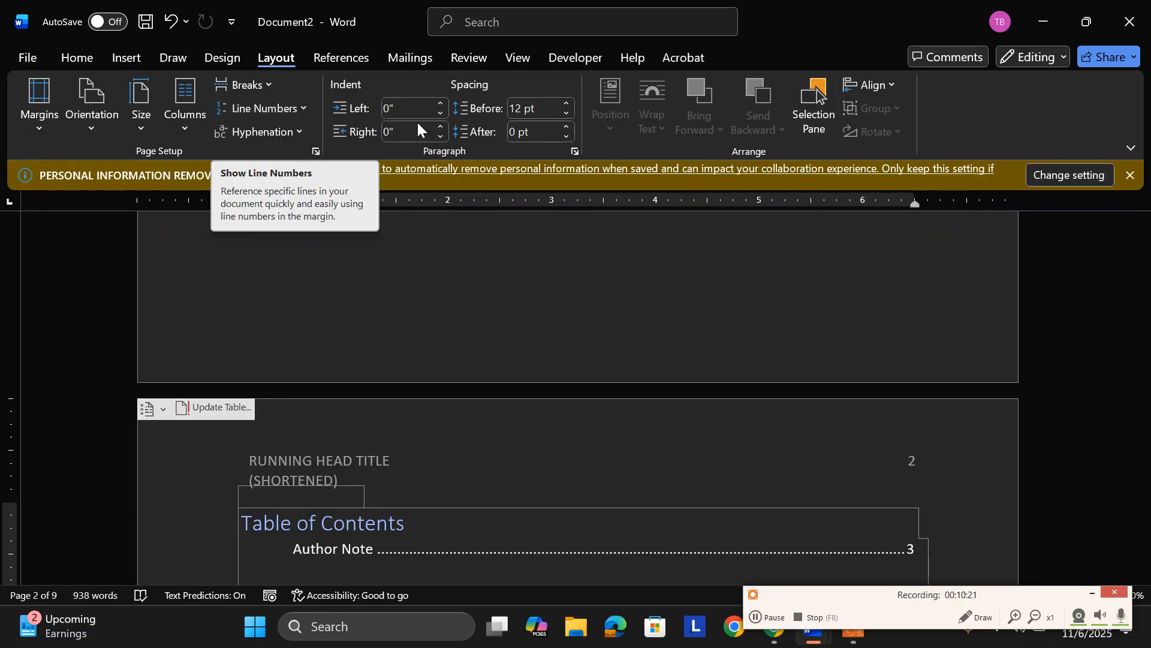
{"action": "left_click", "coordinate": [191, 54]}
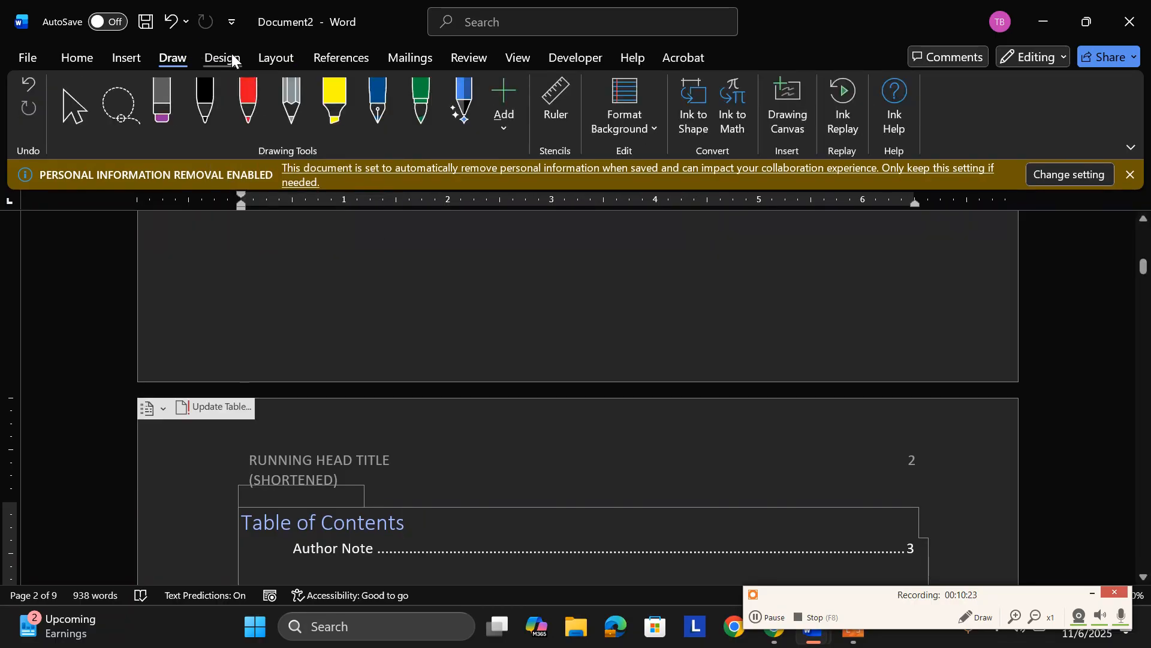
{"action": "left_click", "coordinate": [232, 55]}
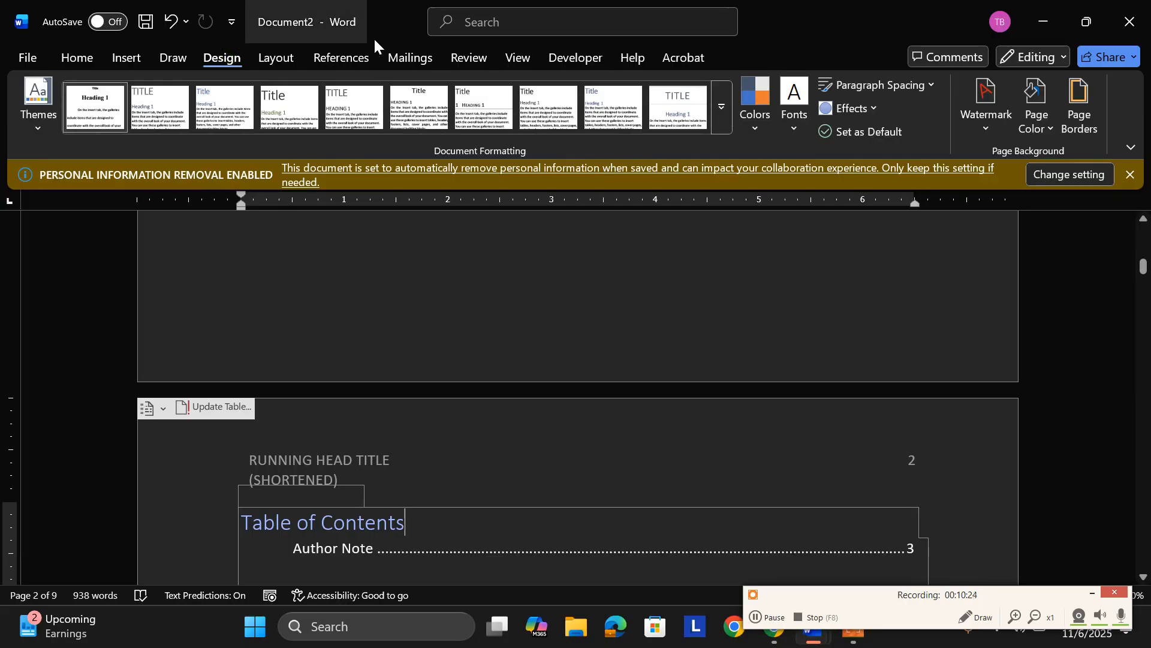
{"action": "left_click", "coordinate": [286, 59]}
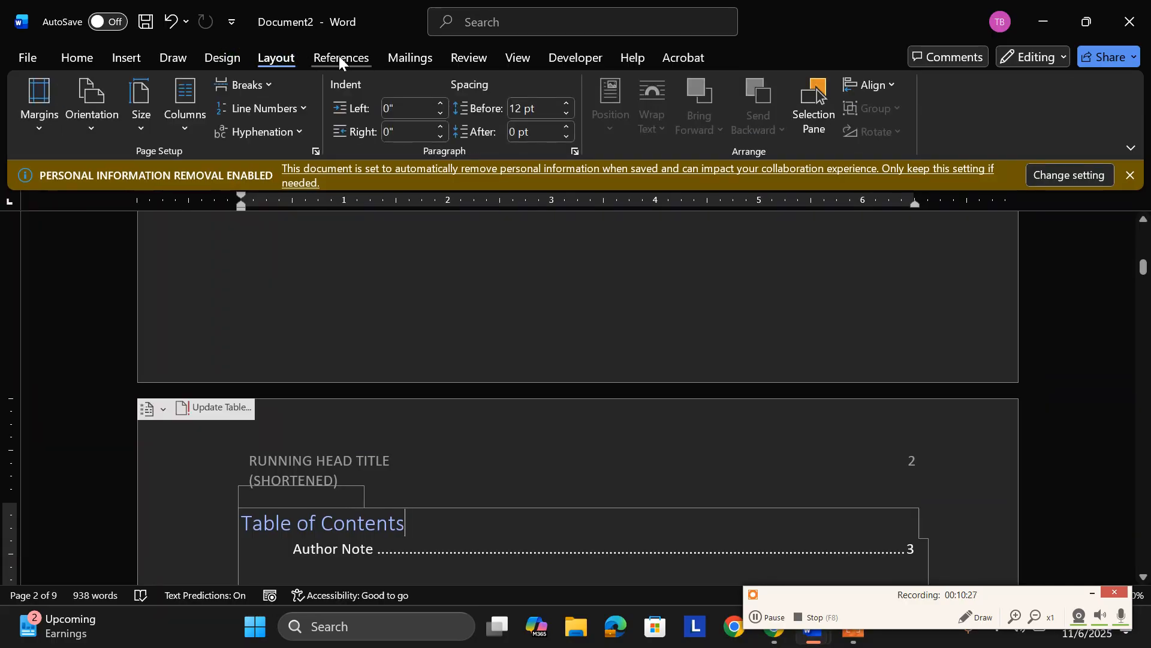
{"action": "left_click", "coordinate": [340, 56]}
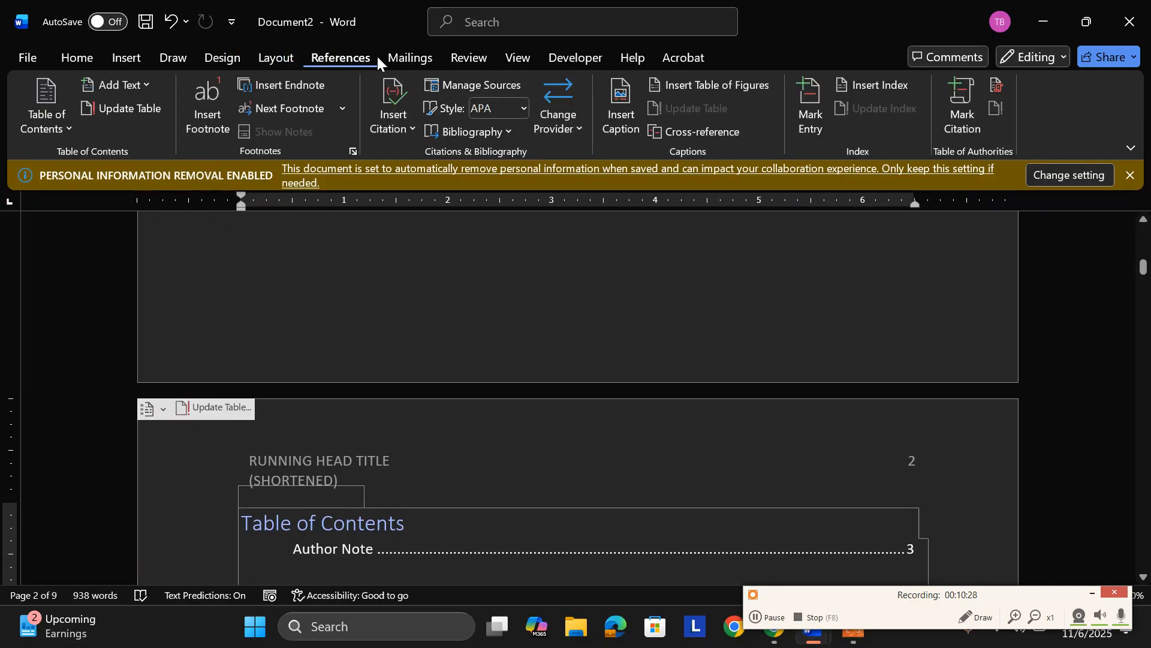
{"action": "left_click", "coordinate": [412, 62]}
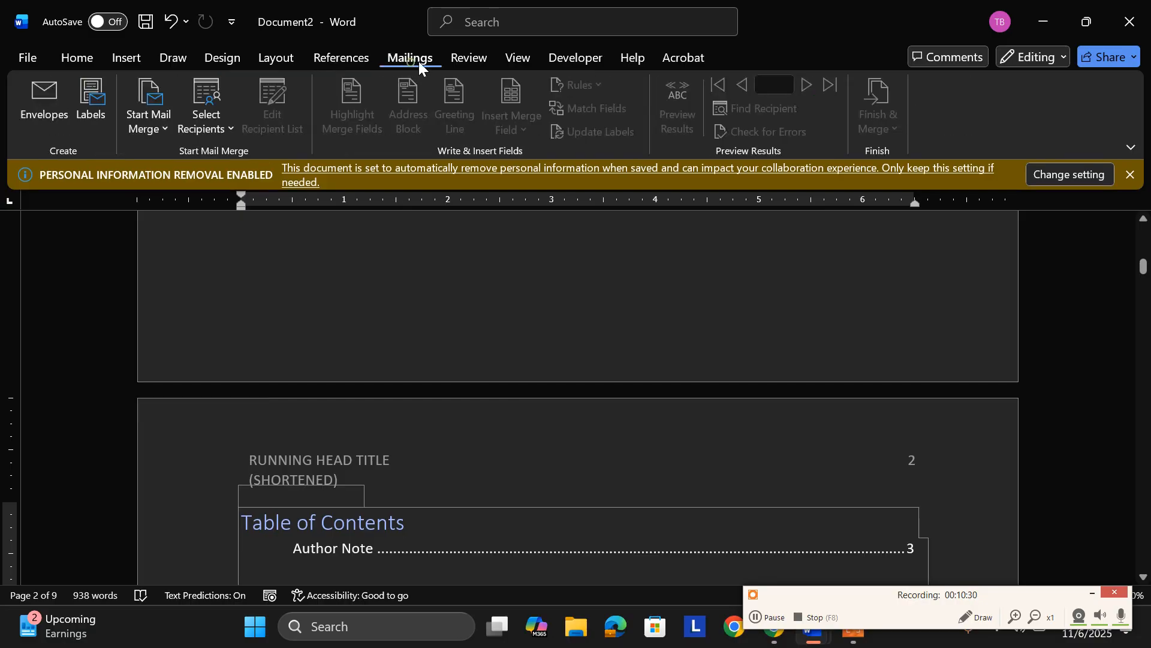
{"action": "left_click", "coordinate": [470, 57]}
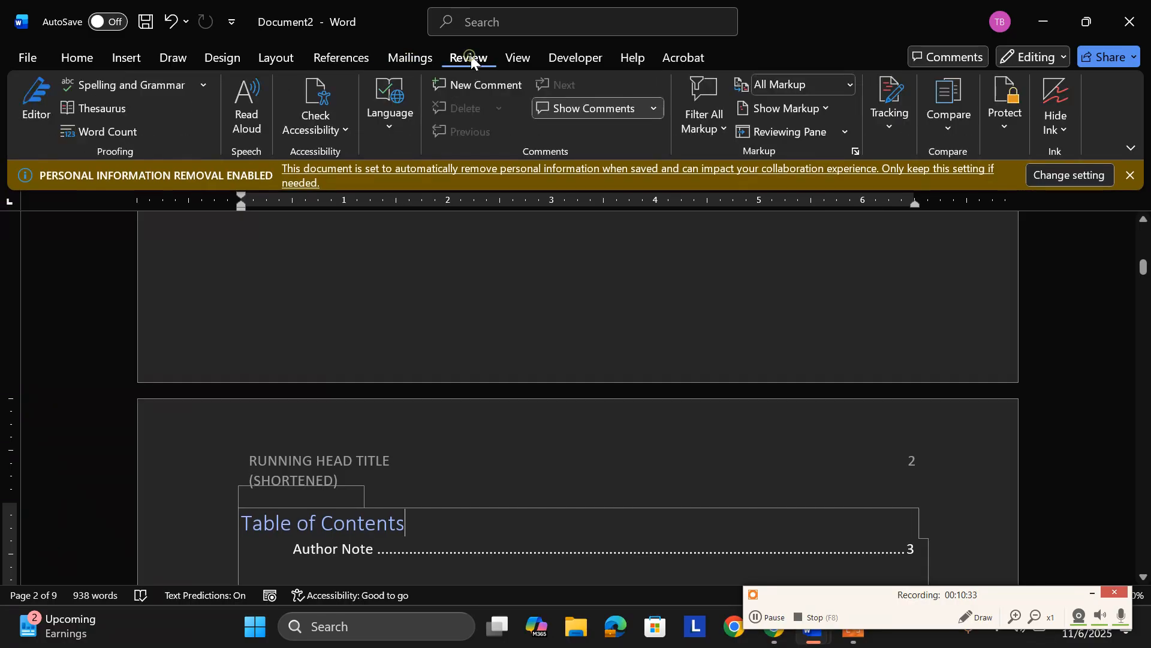
{"action": "left_click", "coordinate": [519, 58]}
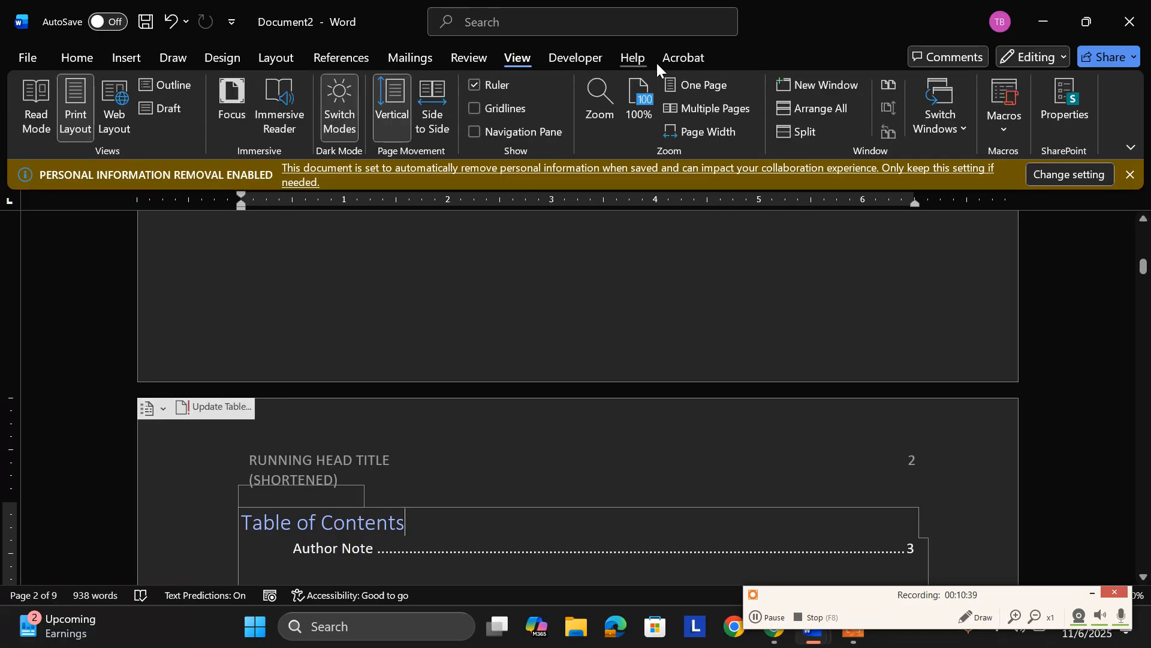
Open the page 2 header and look through the page number placement options, including the bottom-of-page designs, without choosing one.
{"action": "double_click", "coordinate": [545, 436]}
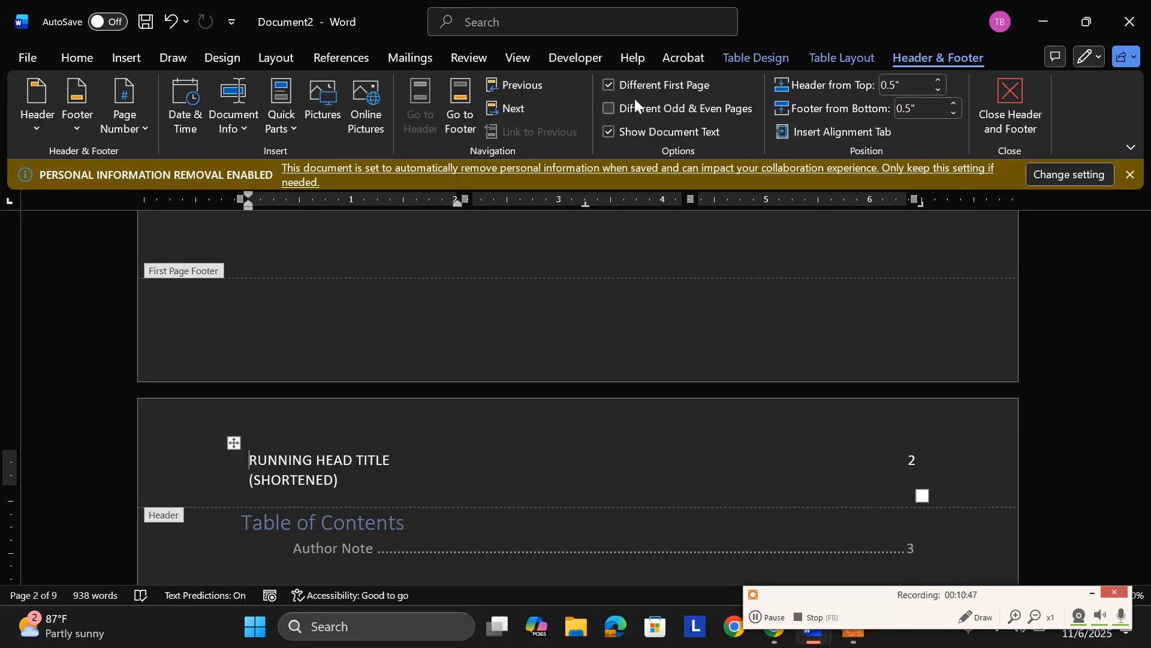
{"action": "left_click", "coordinate": [140, 131]}
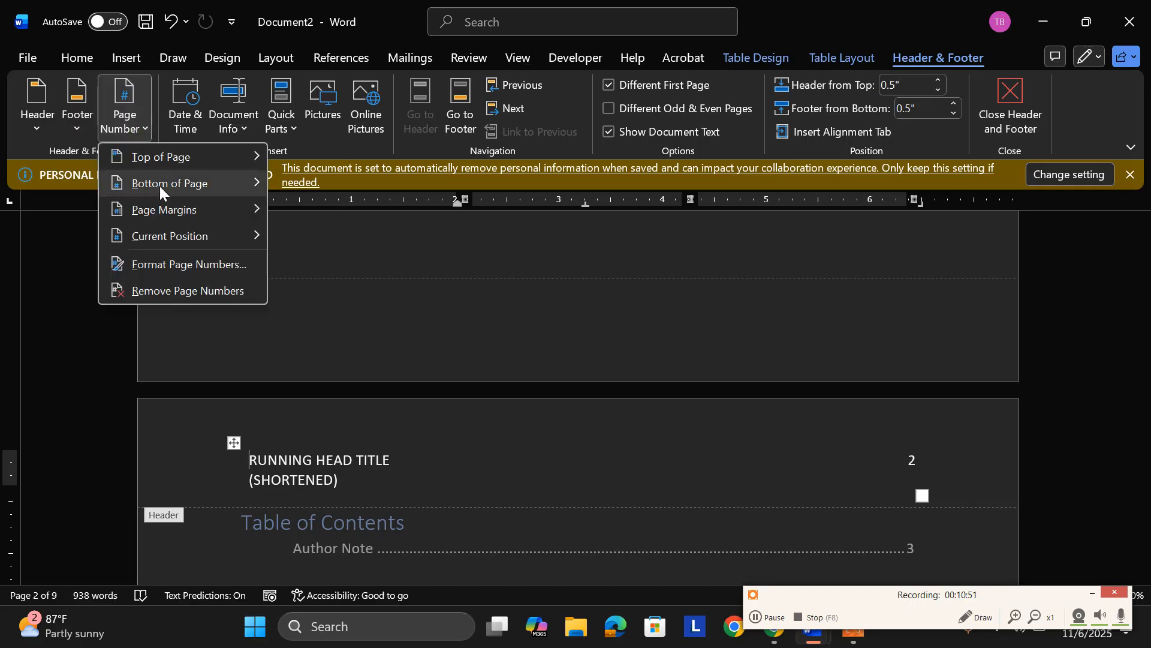
{"action": "mouse_move", "coordinate": [150, 168]}
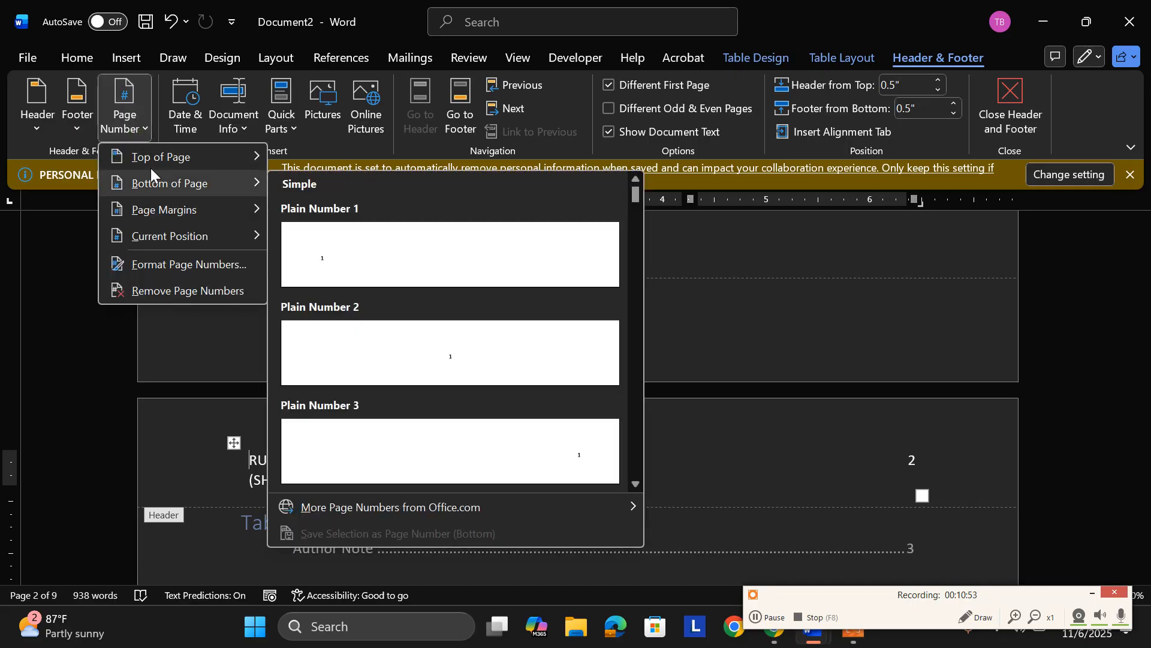
{"action": "left_click", "coordinate": [762, 318]}
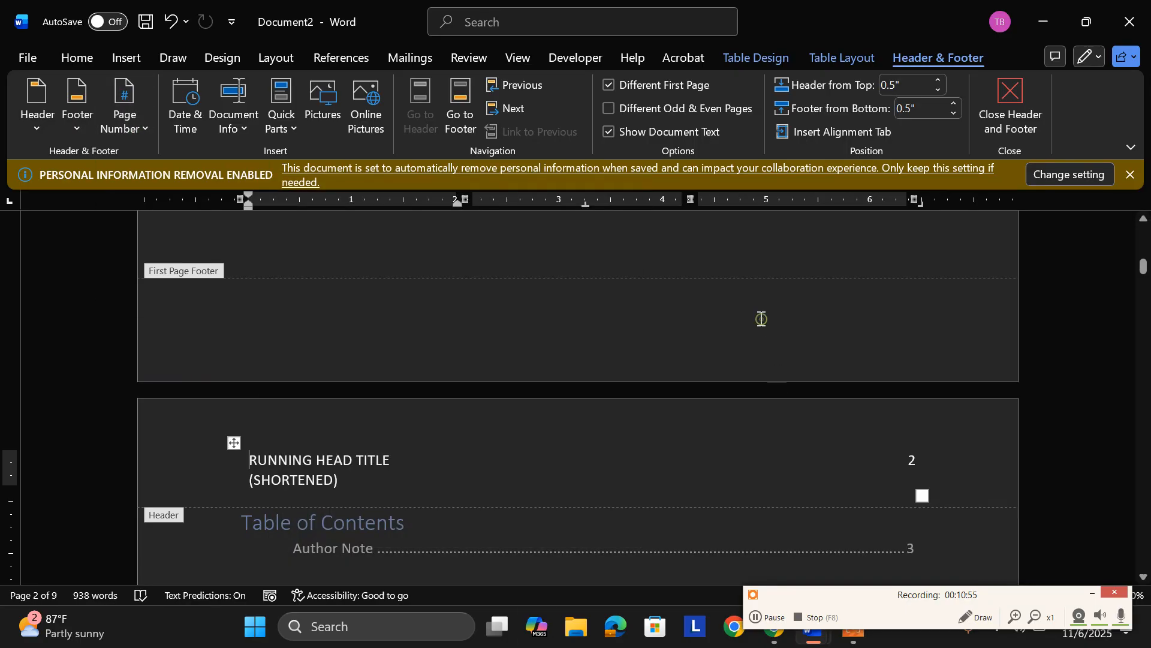
{"action": "double_click", "coordinate": [696, 262]}
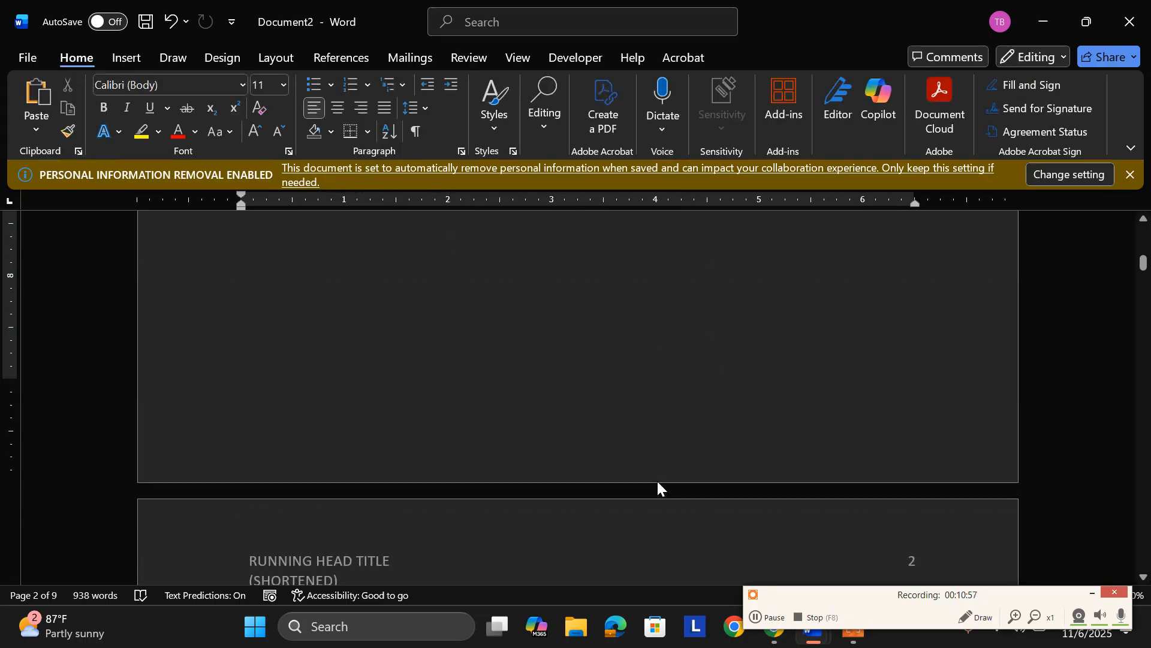
Open the page 2 header for editing and insert a bottom-of-page number in the Plain Number 3 design.
{"action": "scroll", "coordinate": [658, 489], "scroll_direction": "down", "scroll_amount": 2}
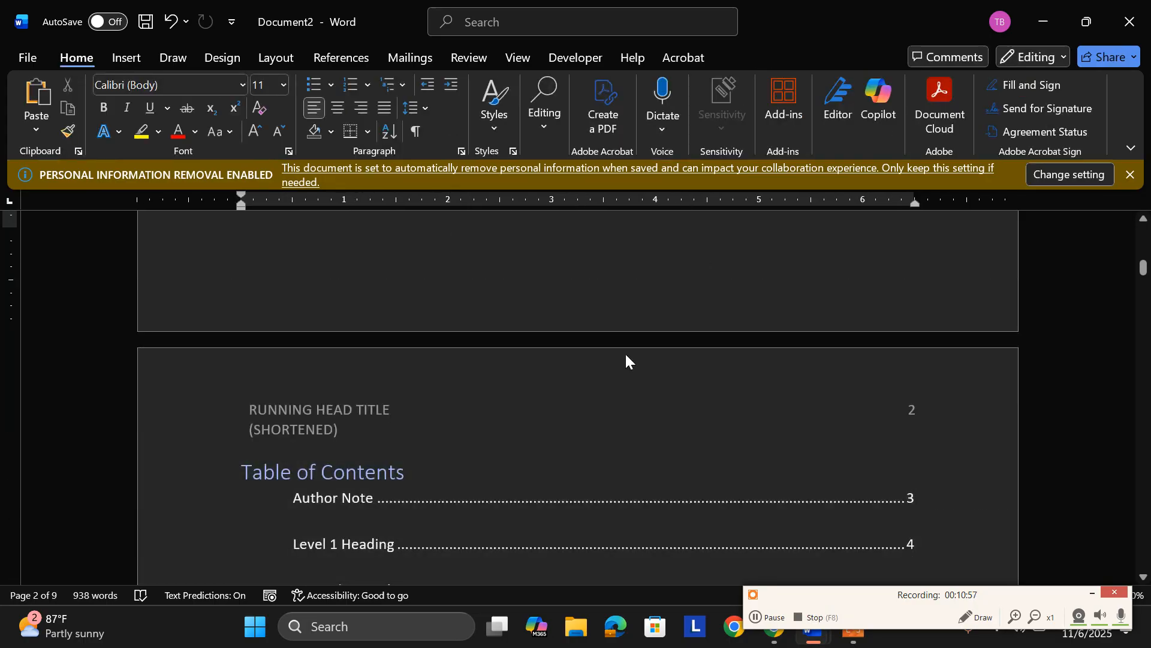
{"action": "double_click", "coordinate": [652, 402]}
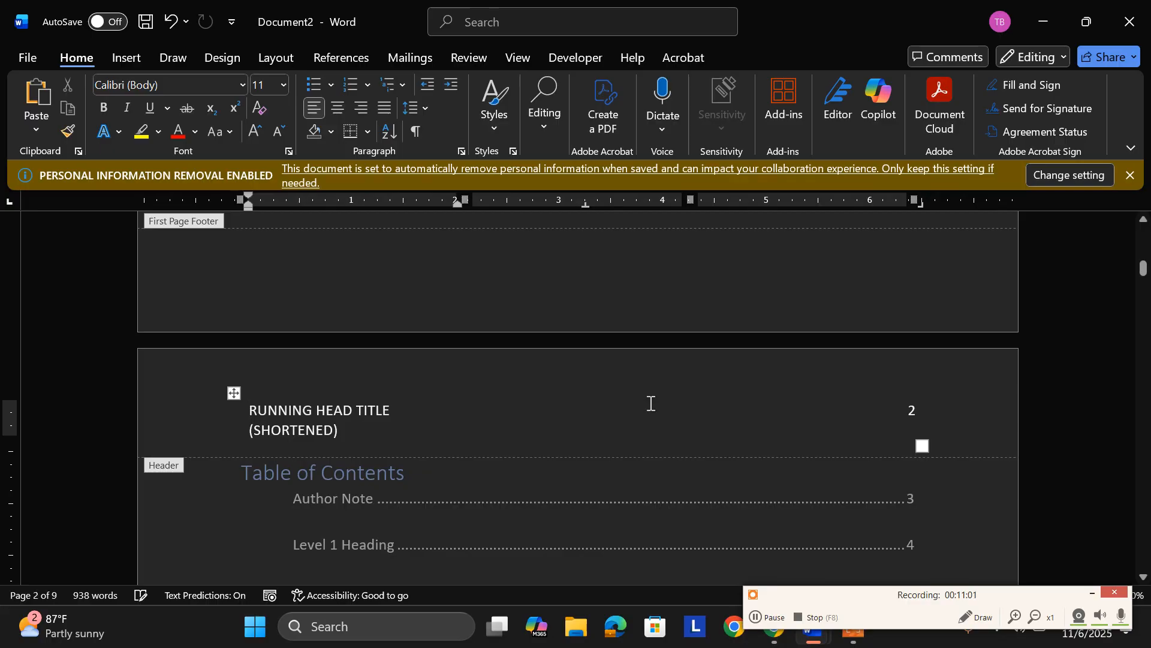
{"action": "left_click", "coordinate": [726, 419]}
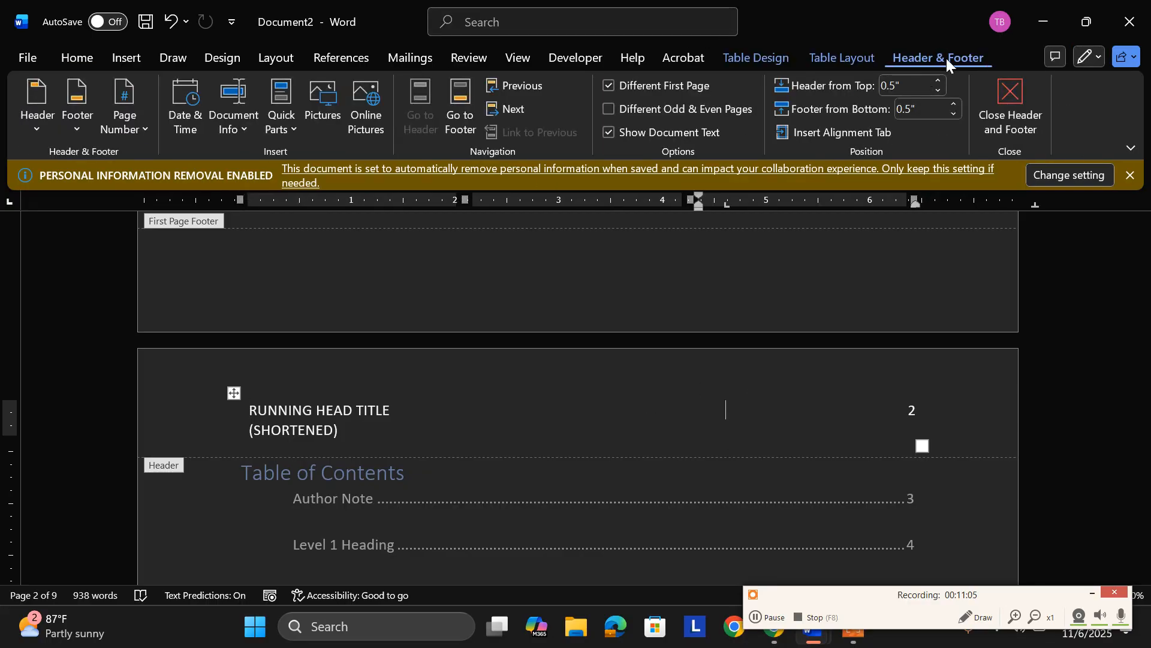
{"action": "left_click", "coordinate": [123, 123]}
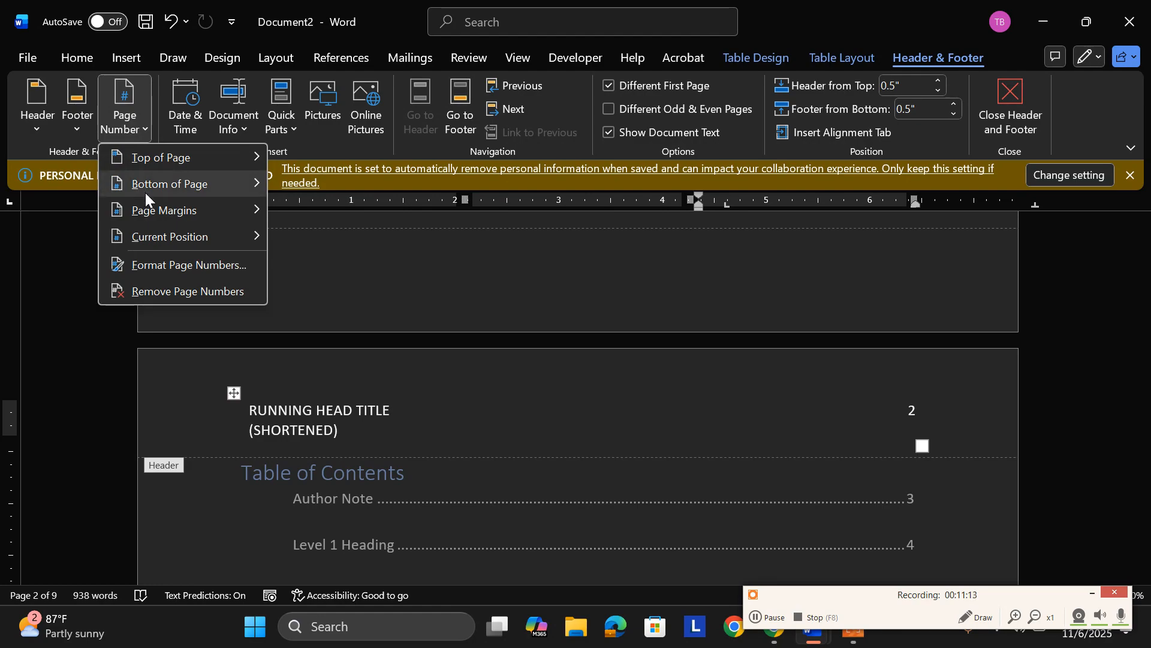
{"action": "mouse_move", "coordinate": [167, 192]}
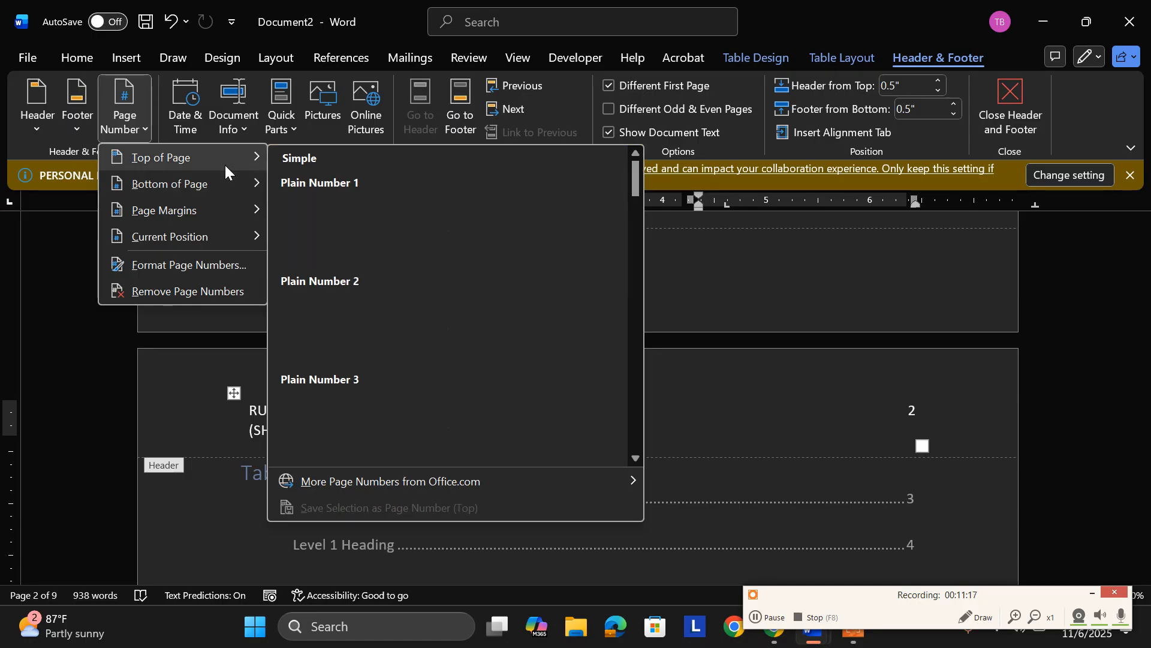
{"action": "mouse_move", "coordinate": [213, 174]}
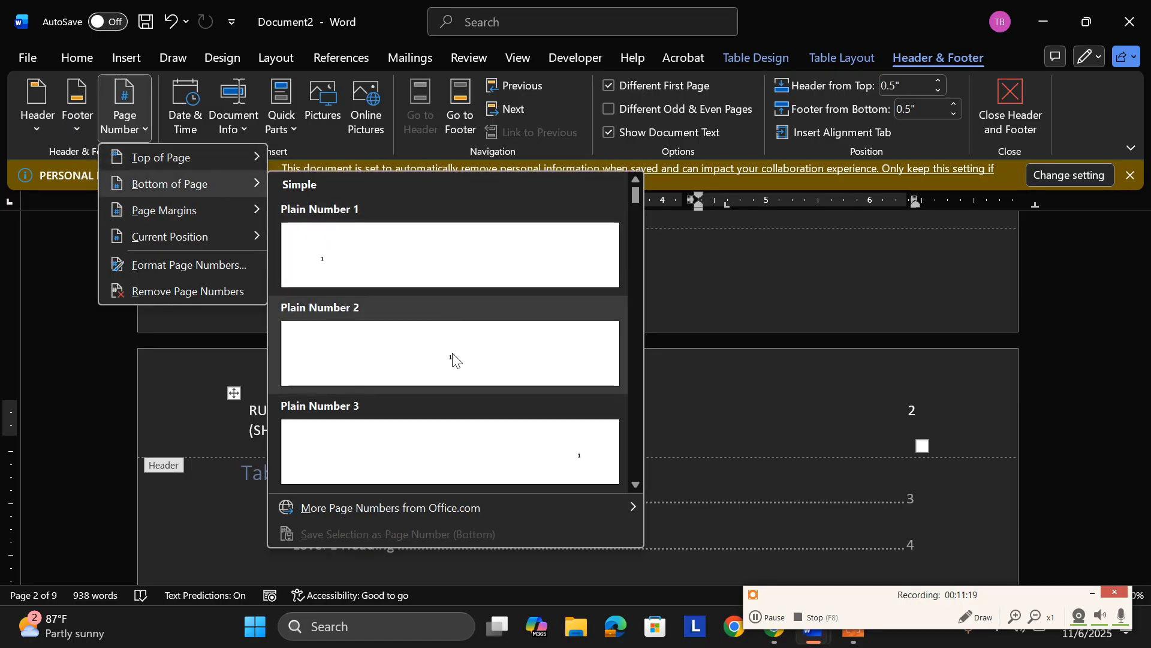
{"action": "left_click", "coordinate": [484, 434]}
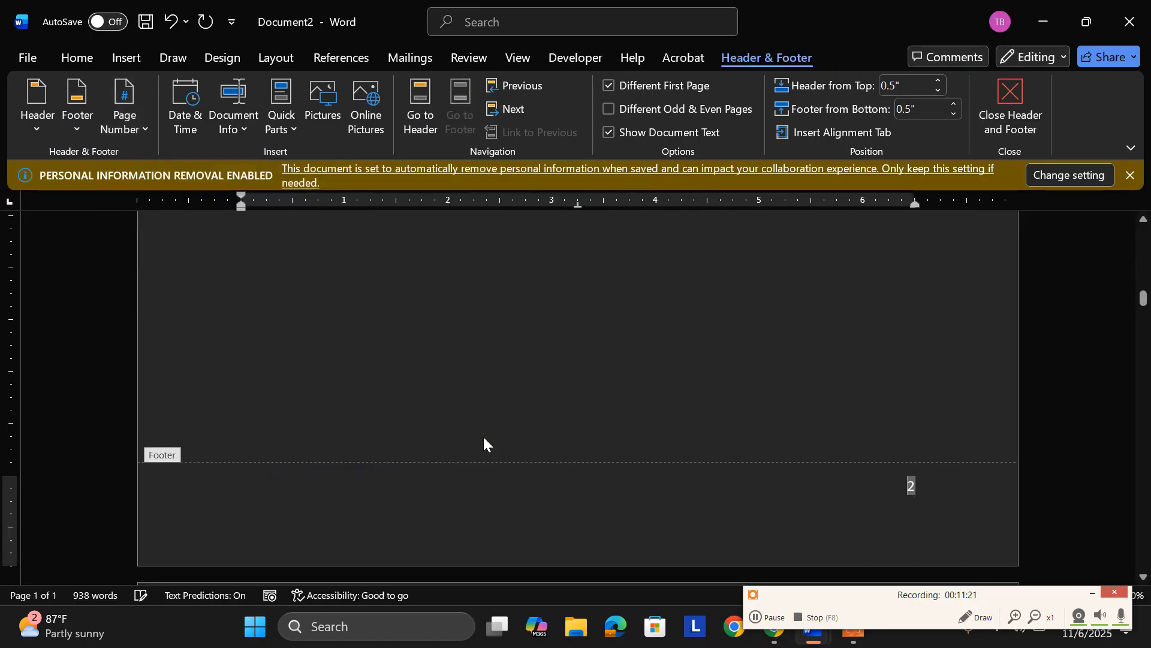
Select the number in the page 3 header and remove the page numbers added to the footer.
{"action": "left_click", "coordinate": [942, 396]}
{"action": "left_click", "coordinate": [933, 548]}
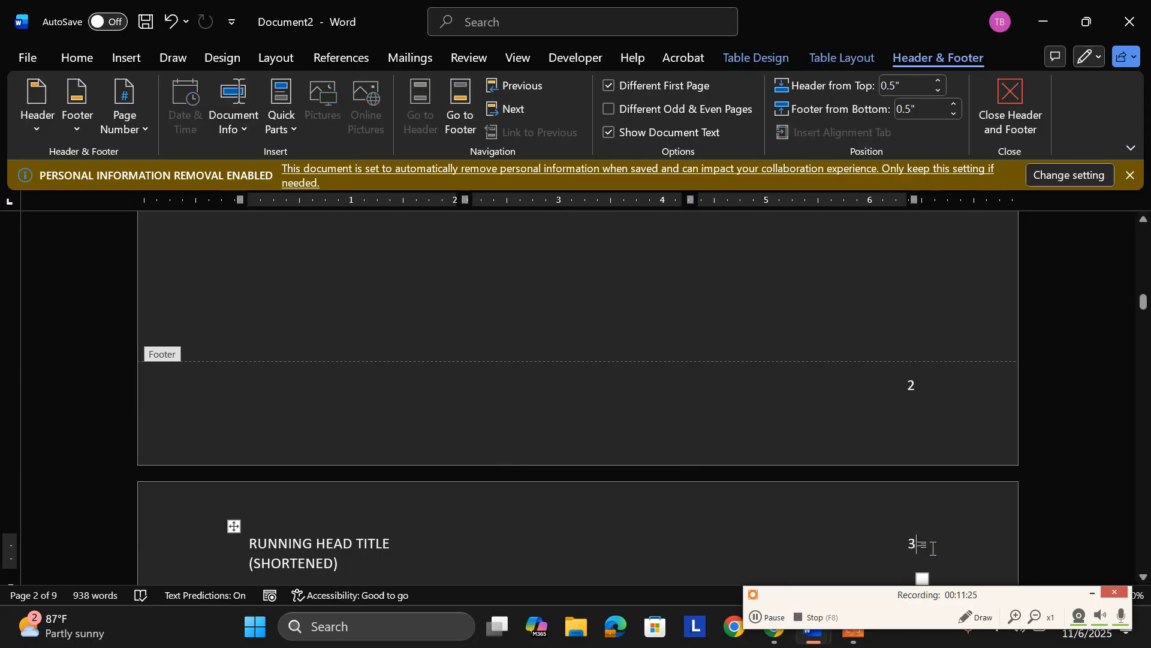
{"action": "left_click_drag", "start_coordinate": [919, 546], "coordinate": [883, 538]}
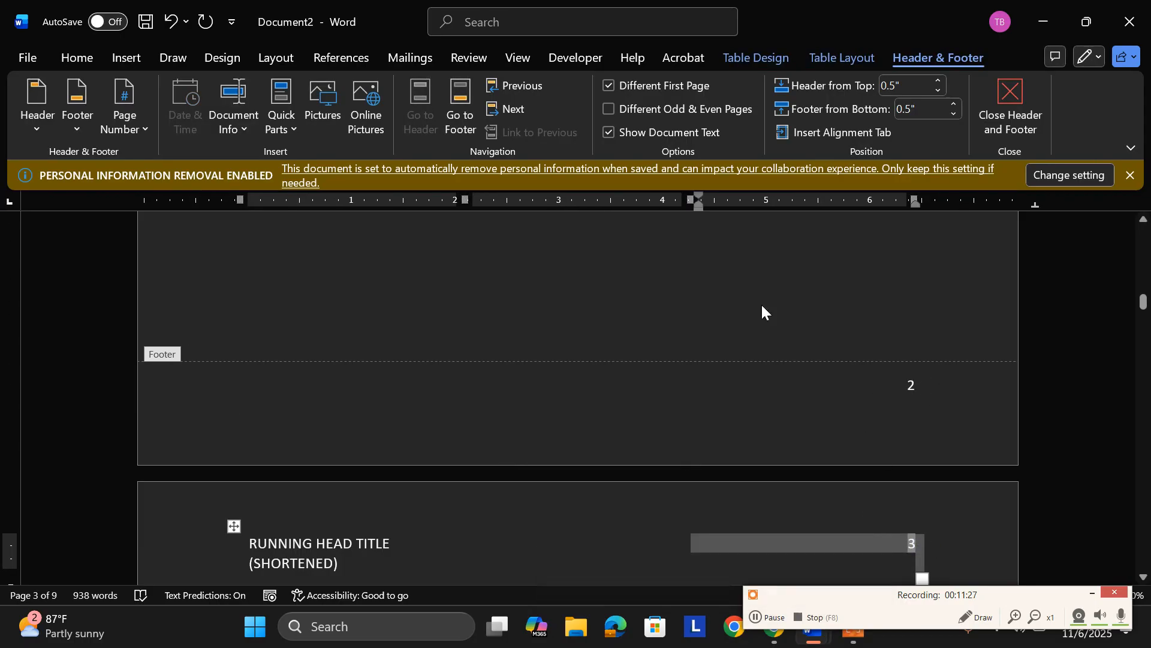
{"action": "left_click", "coordinate": [134, 133]}
{"action": "mouse_move", "coordinate": [170, 159]}
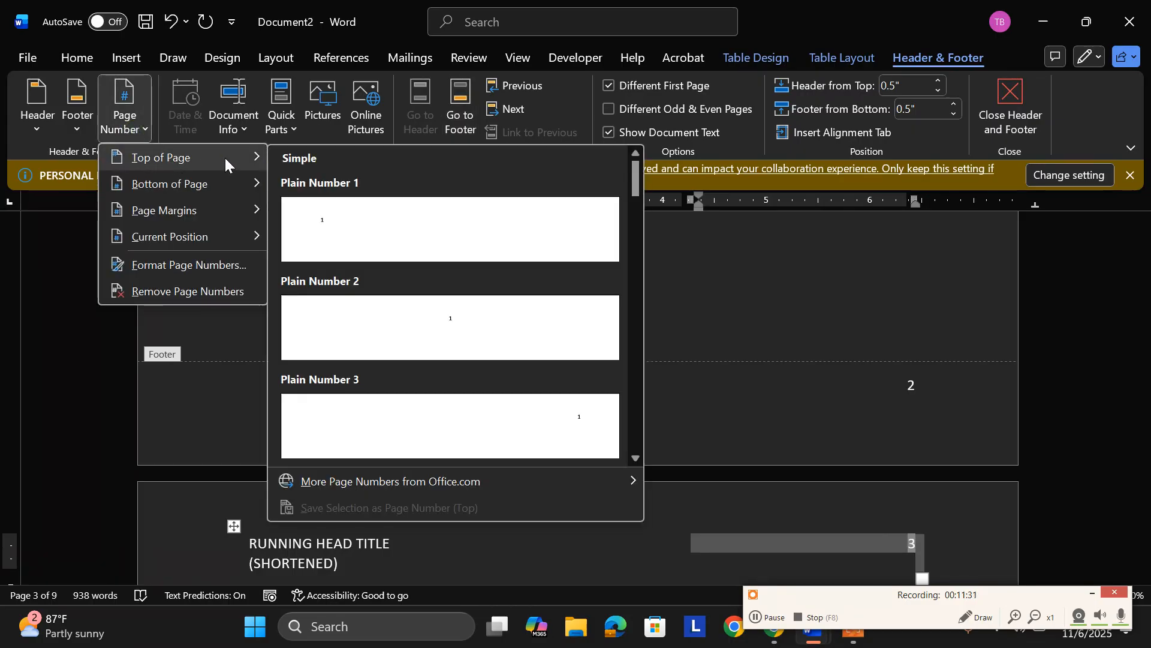
{"action": "left_click", "coordinate": [203, 288]}
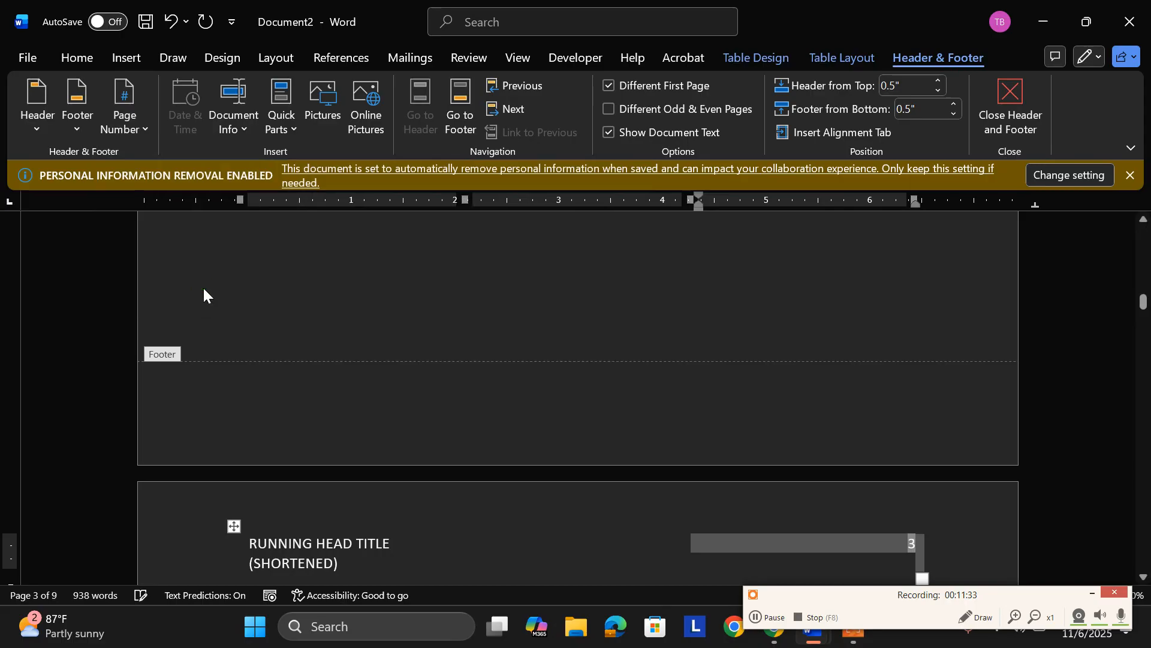
Look through the document from the table of contents to the closing APA Style Manual note on the last page.
{"action": "scroll", "coordinate": [668, 501], "scroll_direction": "down", "scroll_amount": 10}
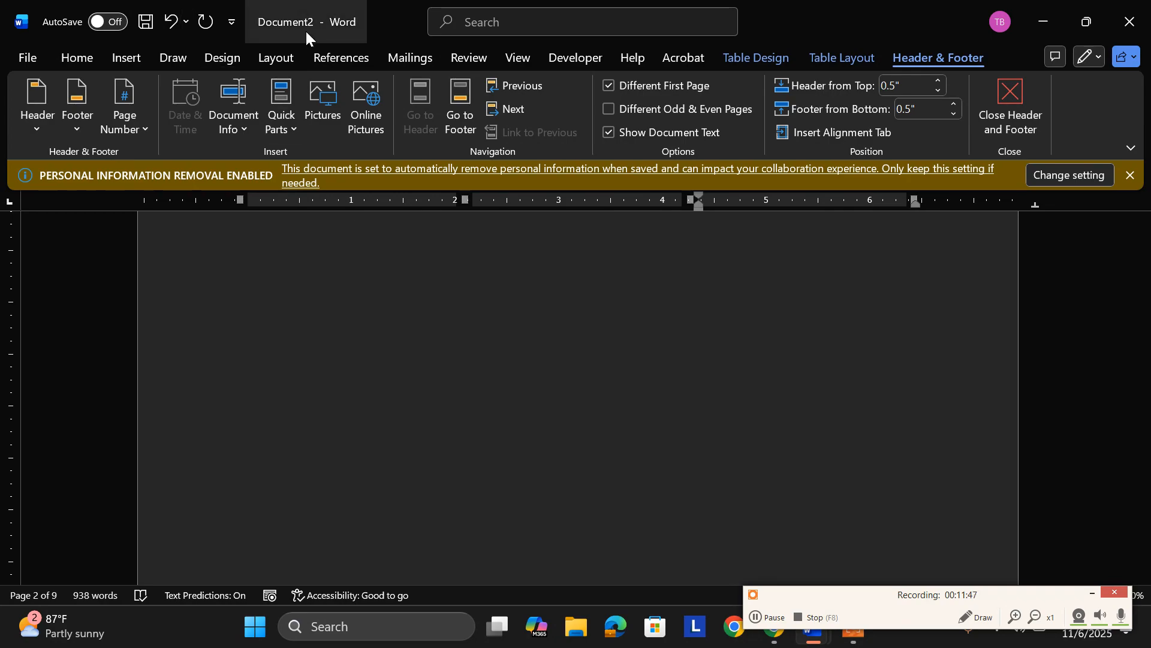
{"action": "left_click", "coordinate": [340, 59]}
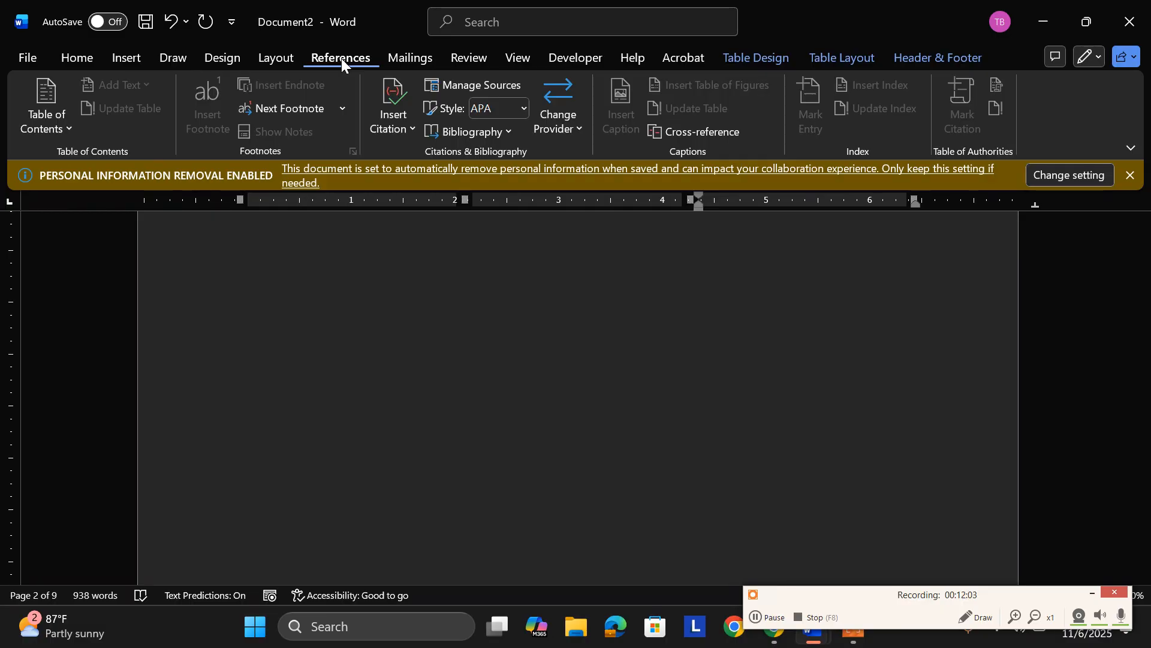
{"action": "scroll", "coordinate": [258, 341], "scroll_direction": "up", "scroll_amount": 1}
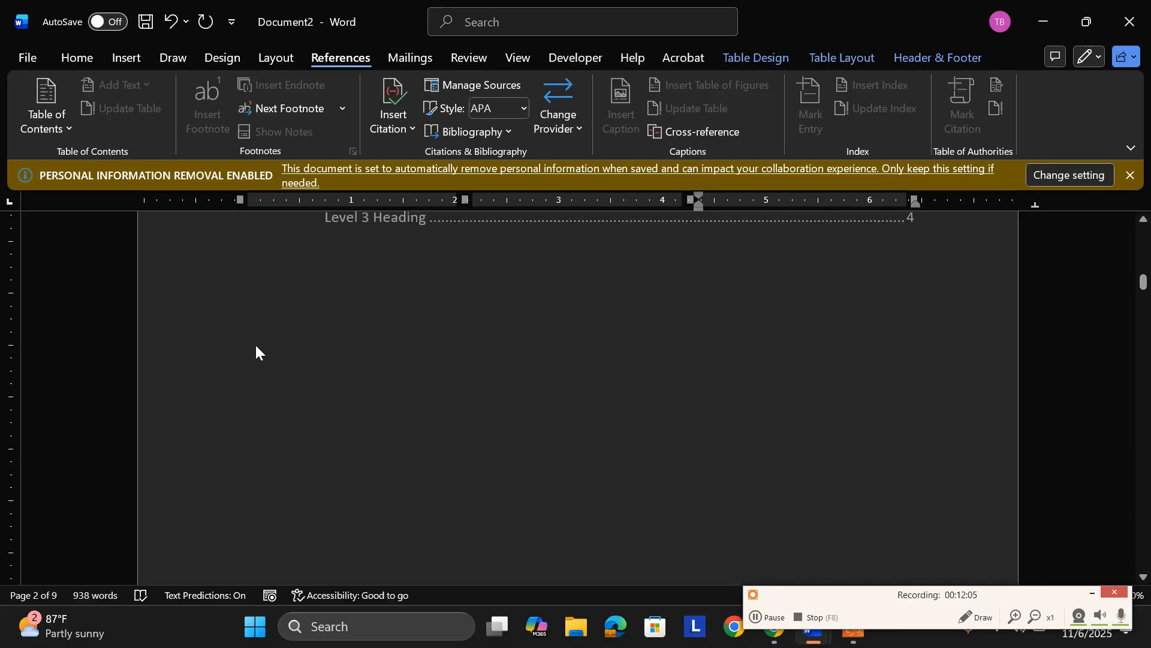
{"action": "scroll", "coordinate": [255, 346], "scroll_direction": "up", "scroll_amount": 4}
{"action": "scroll", "coordinate": [255, 348], "scroll_direction": "down", "scroll_amount": 7}
{"action": "left_click_drag", "start_coordinate": [1144, 291], "coordinate": [1145, 561]}
{"action": "scroll", "coordinate": [601, 451], "scroll_direction": "up", "scroll_amount": 8}
{"action": "scroll", "coordinate": [433, 439], "scroll_direction": "up", "scroll_amount": 15}
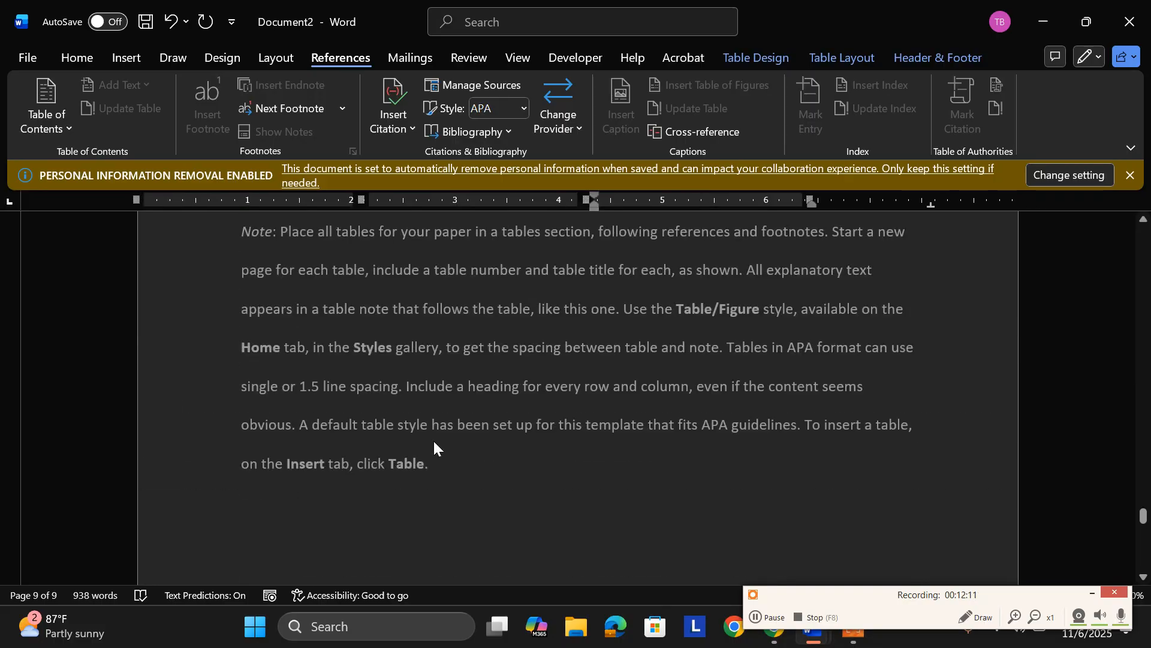
{"action": "scroll", "coordinate": [435, 447], "scroll_direction": "up", "scroll_amount": 10}
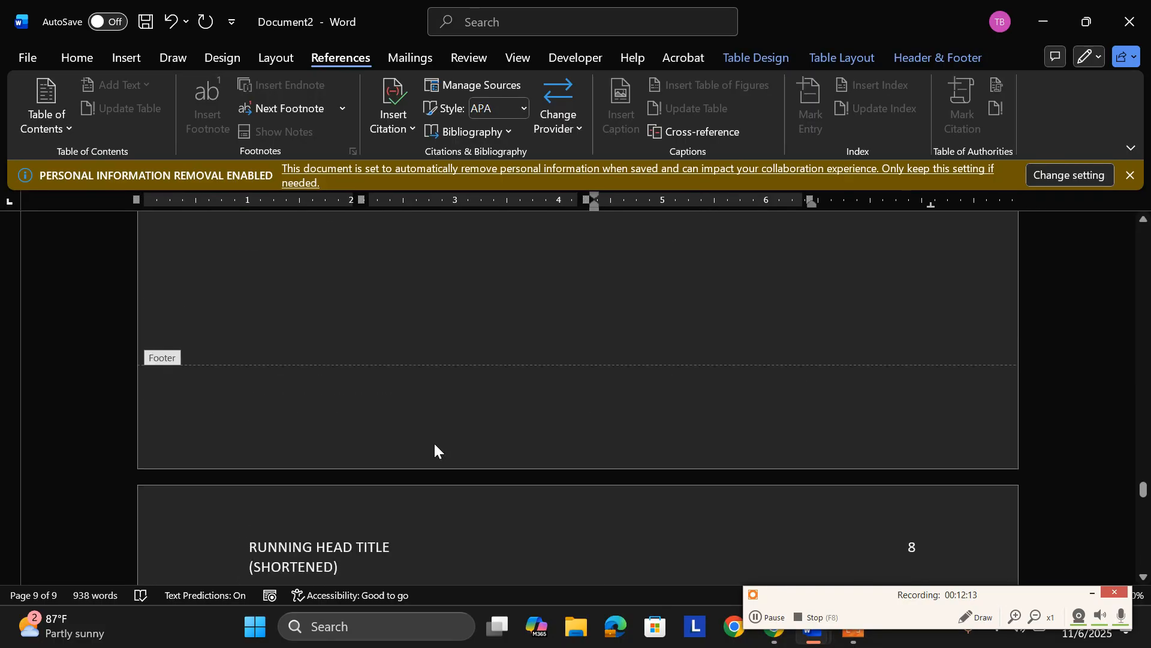
{"action": "scroll", "coordinate": [436, 445], "scroll_direction": "down", "scroll_amount": 12}
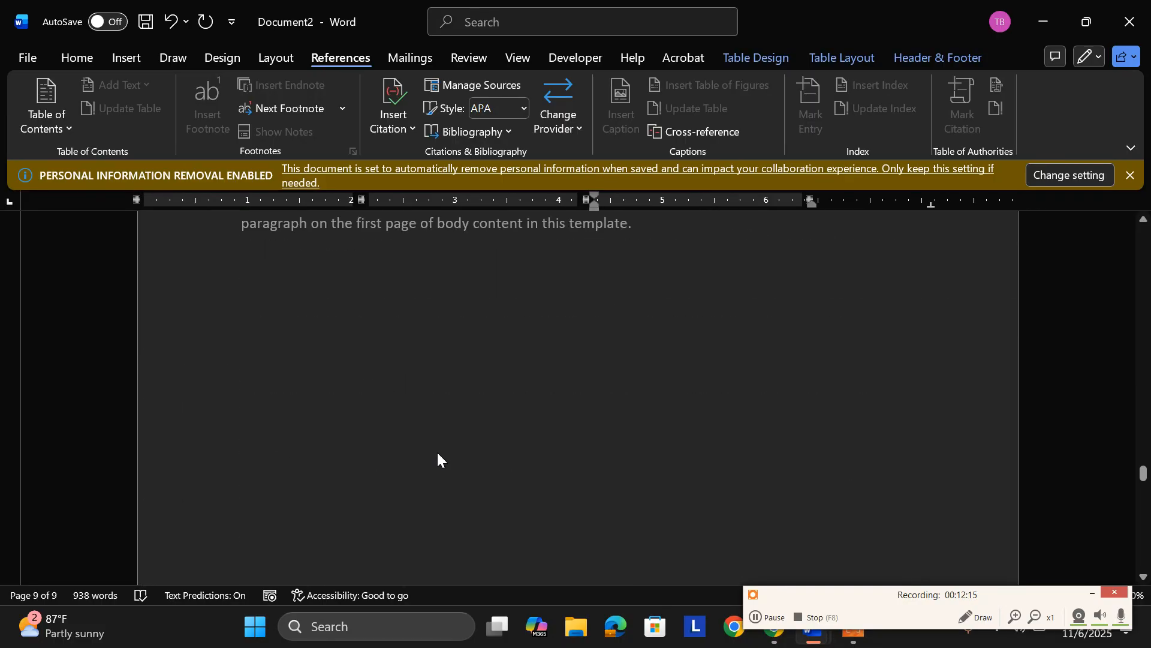
{"action": "scroll", "coordinate": [588, 480], "scroll_direction": "down", "scroll_amount": 12}
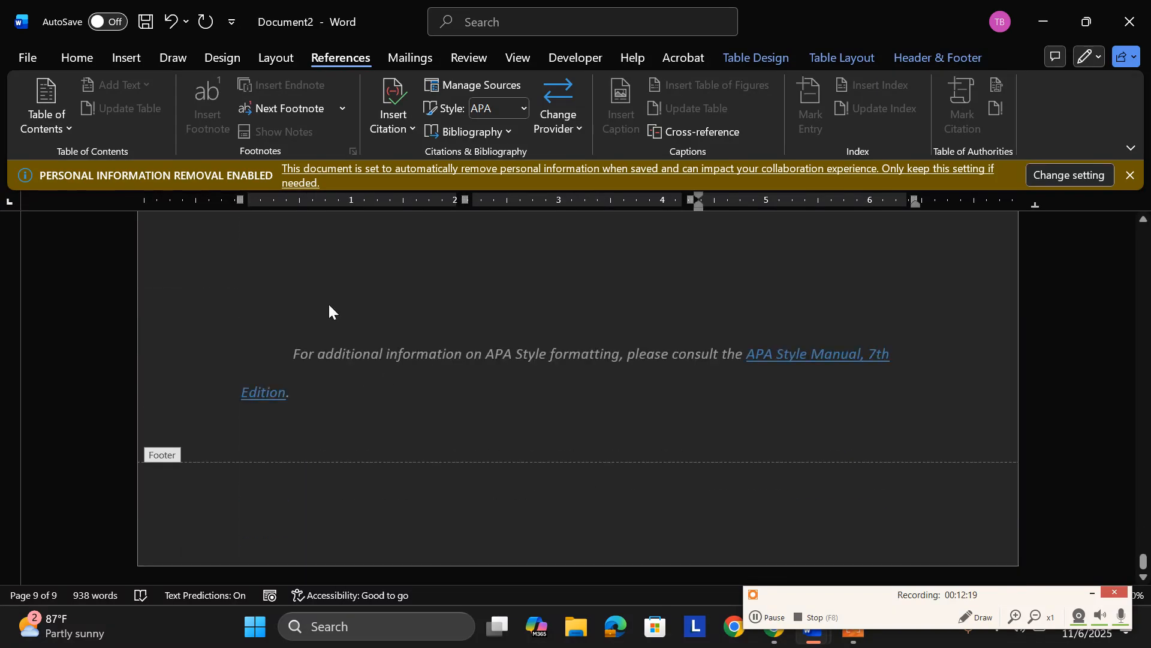
{"action": "scroll", "coordinate": [365, 404], "scroll_direction": "up", "scroll_amount": 10}
{"action": "scroll", "coordinate": [609, 376], "scroll_direction": "down", "scroll_amount": 9}
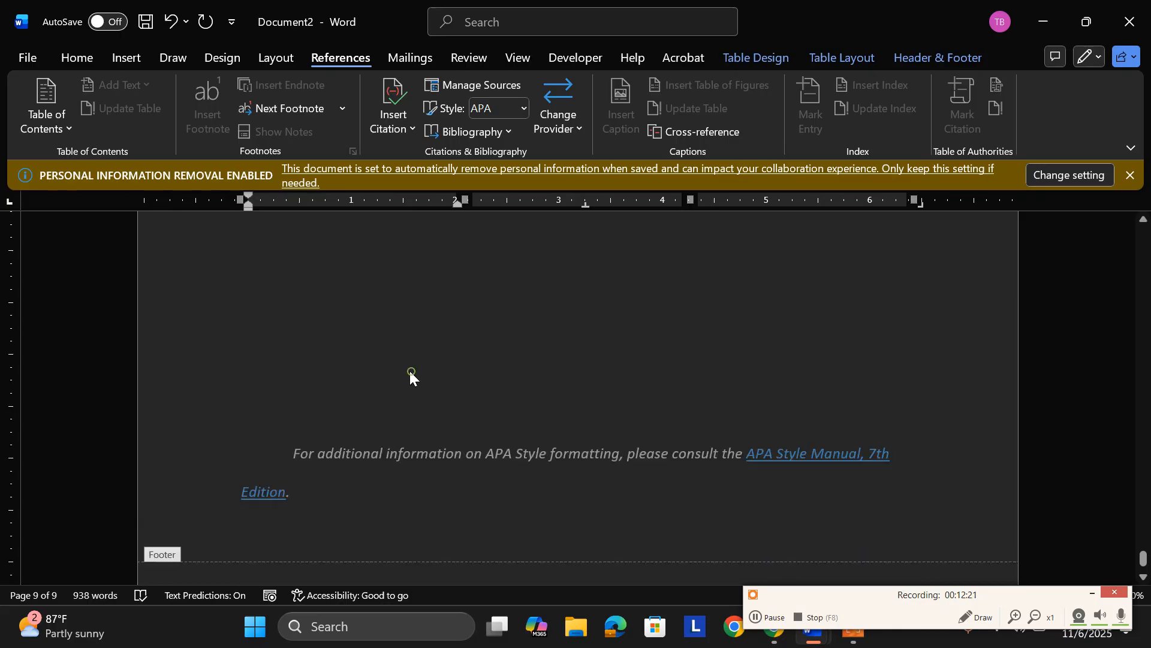
Leave header editing, insert a page break before the closing APA Style Manual note, and delete that note from the new page.
{"action": "double_click", "coordinate": [283, 334]}
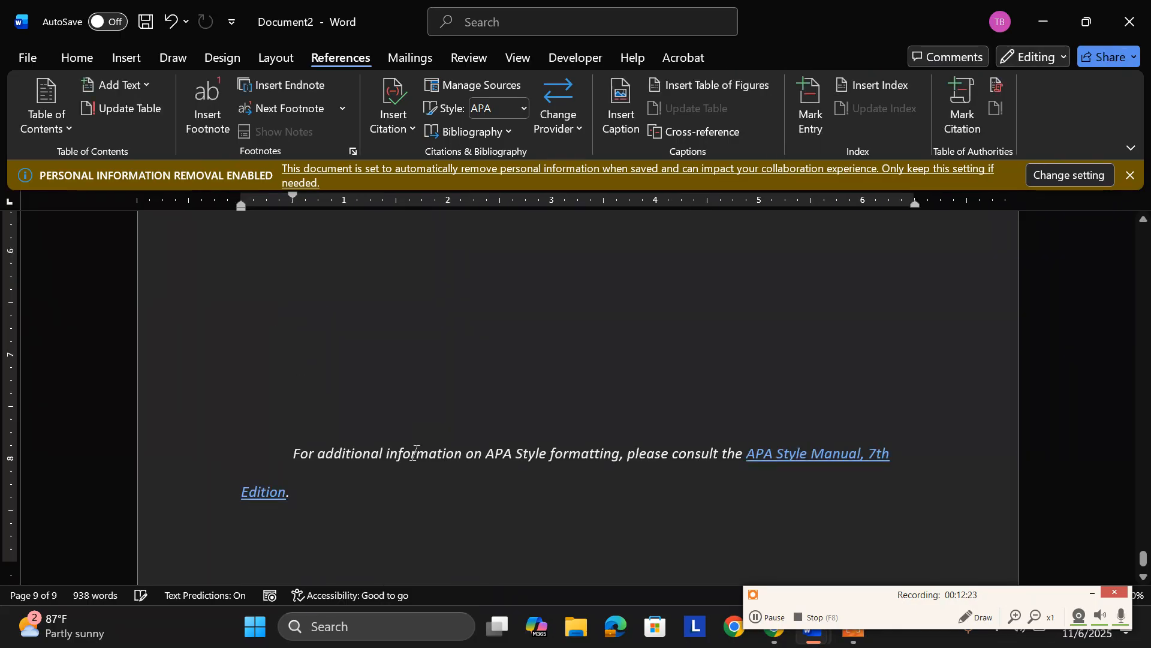
{"action": "key", "text": "ctrl+z"}
{"action": "key", "text": "ctrl+z"}
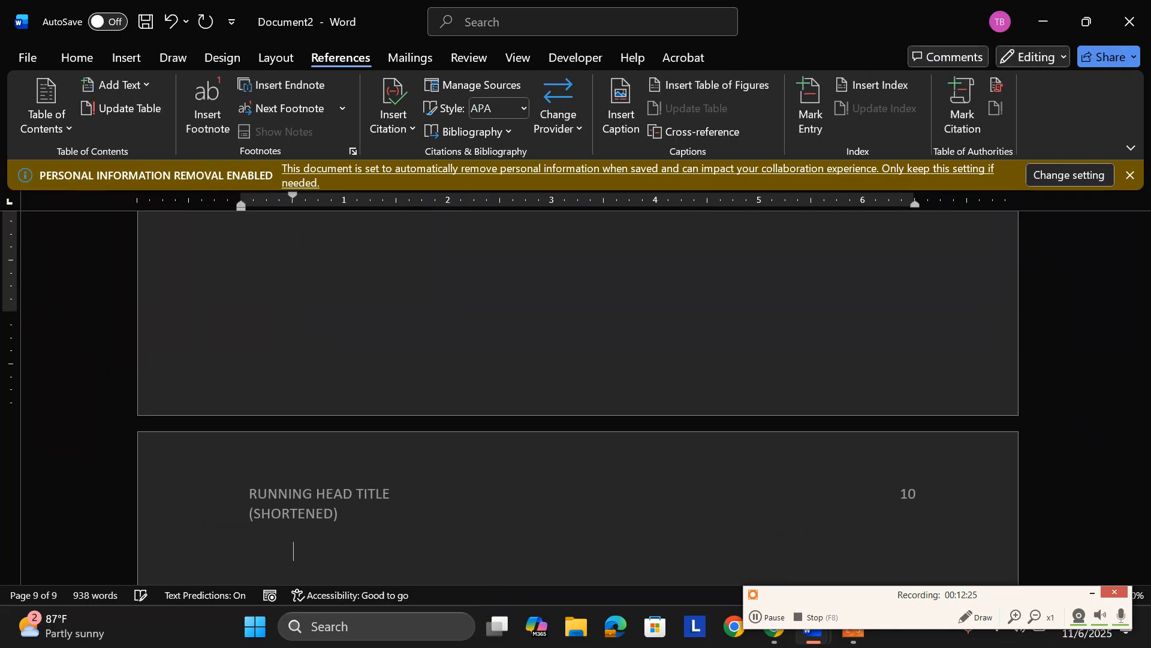
{"action": "scroll", "coordinate": [391, 442], "scroll_direction": "down", "scroll_amount": 5}
{"action": "left_click_drag", "start_coordinate": [349, 430], "coordinate": [244, 352]}
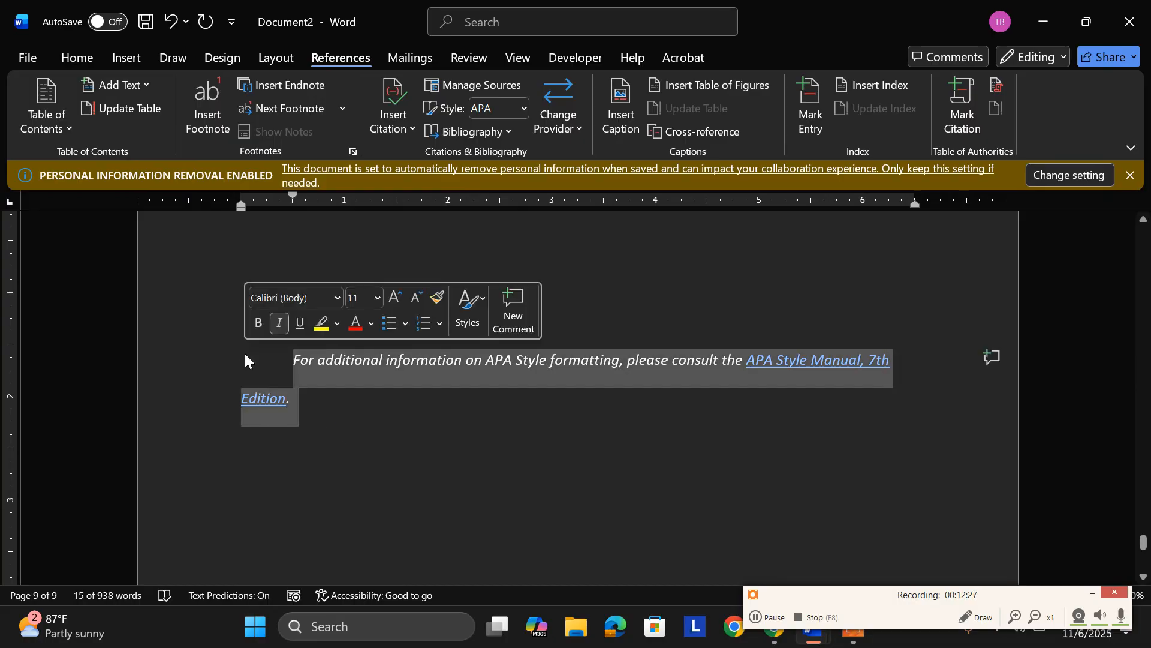
{"action": "key", "text": "BackSpace"}
{"action": "key", "text": "BackSpace"}
{"action": "key", "text": "BackSpace"}
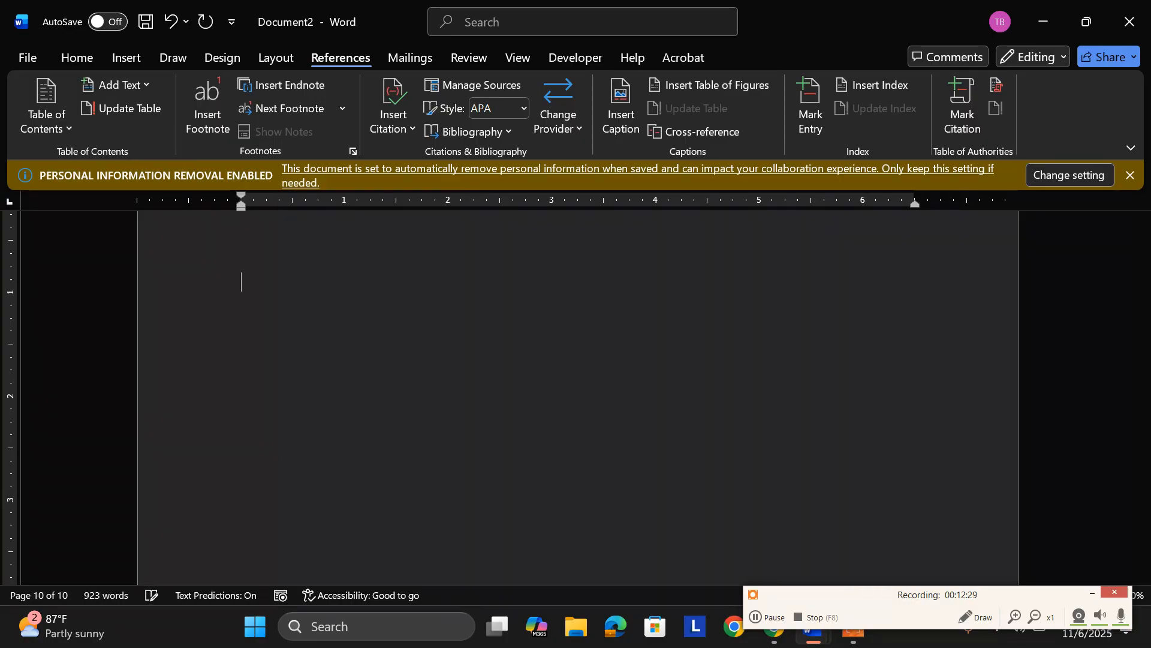
Enter the title "References" at the top of the new last page and apply the centred bold heading style to it.
{"action": "type", "text": "References"}
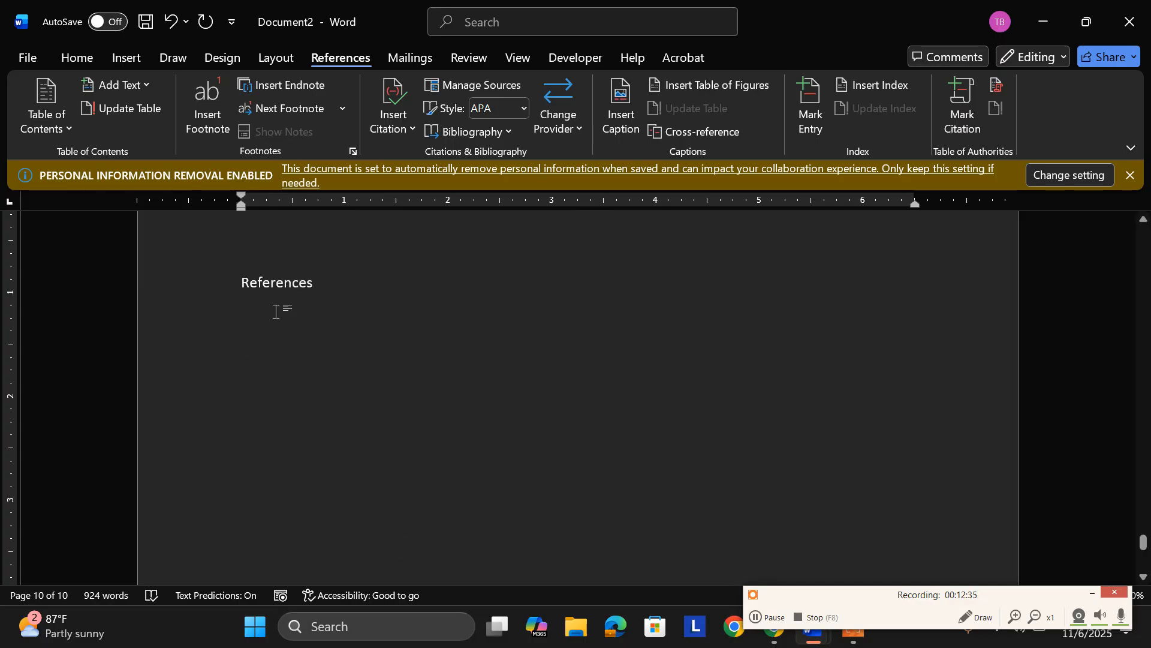
{"action": "left_click_drag", "start_coordinate": [322, 292], "coordinate": [246, 290]}
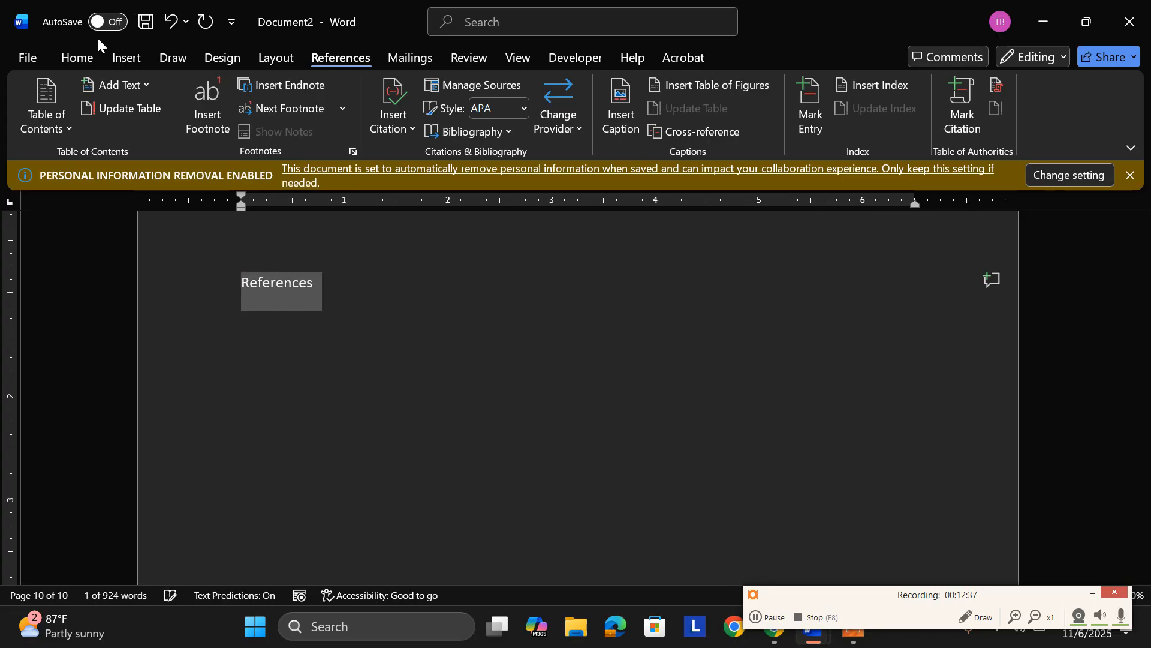
{"action": "left_click", "coordinate": [78, 57]}
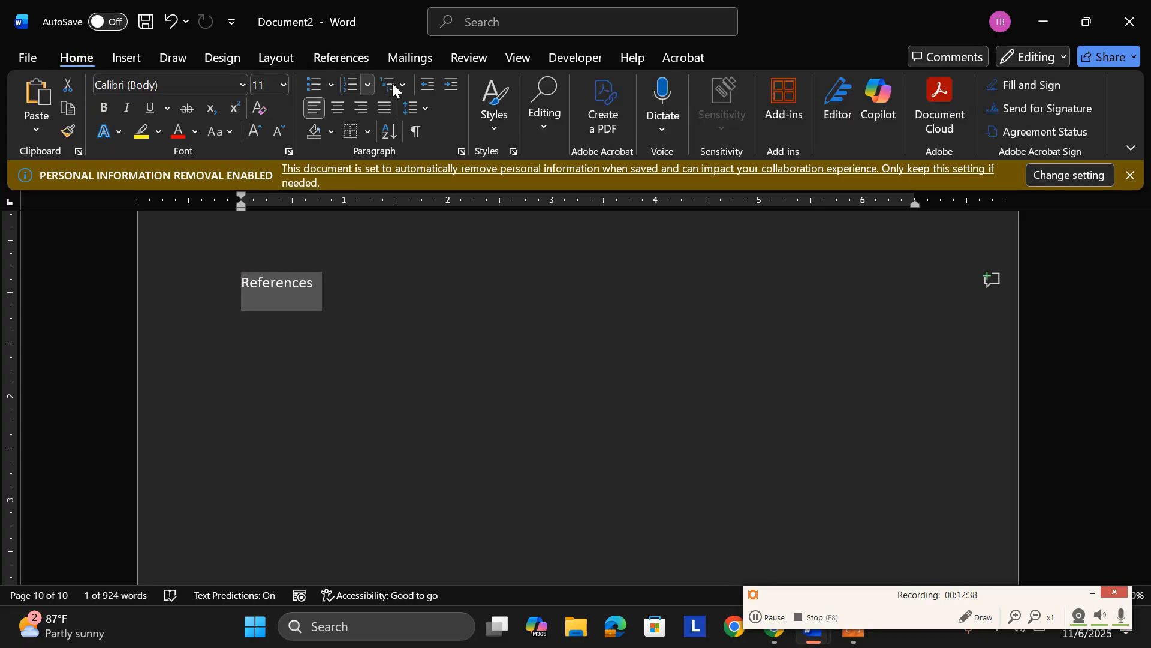
{"action": "left_click", "coordinate": [500, 128]}
{"action": "left_click", "coordinate": [914, 162]}
{"action": "left_click", "coordinate": [626, 456]}
{"action": "left_click", "coordinate": [265, 366]}
{"action": "double_click", "coordinate": [278, 343]}
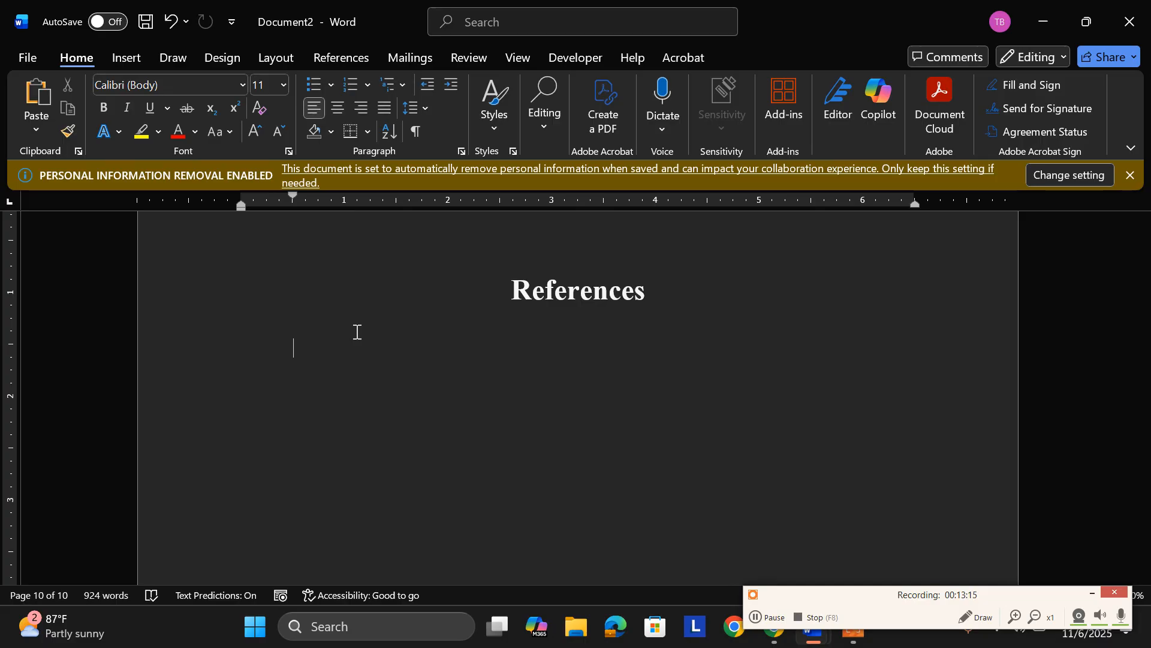
{"action": "type", "text": "www.google.com"}
{"action": "key", "text": "Return"}
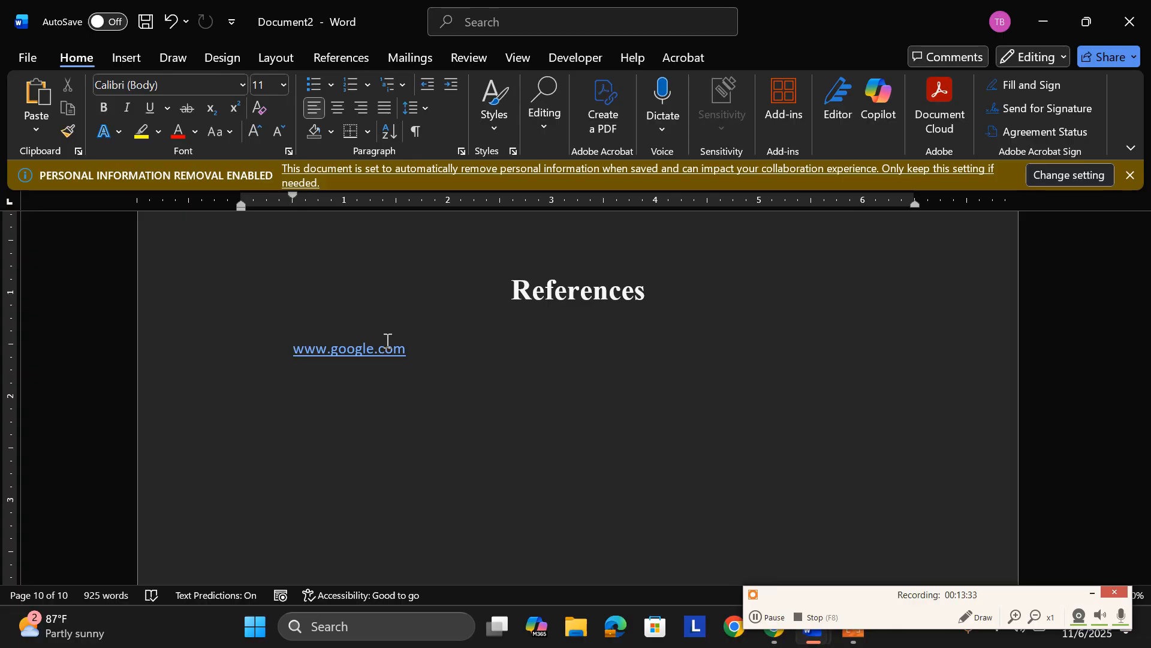
Switch to Chrome, go back to the "bibliography generator" search results, and open the EasyBib bibliography generator site.
{"action": "left_click", "coordinate": [770, 626]}
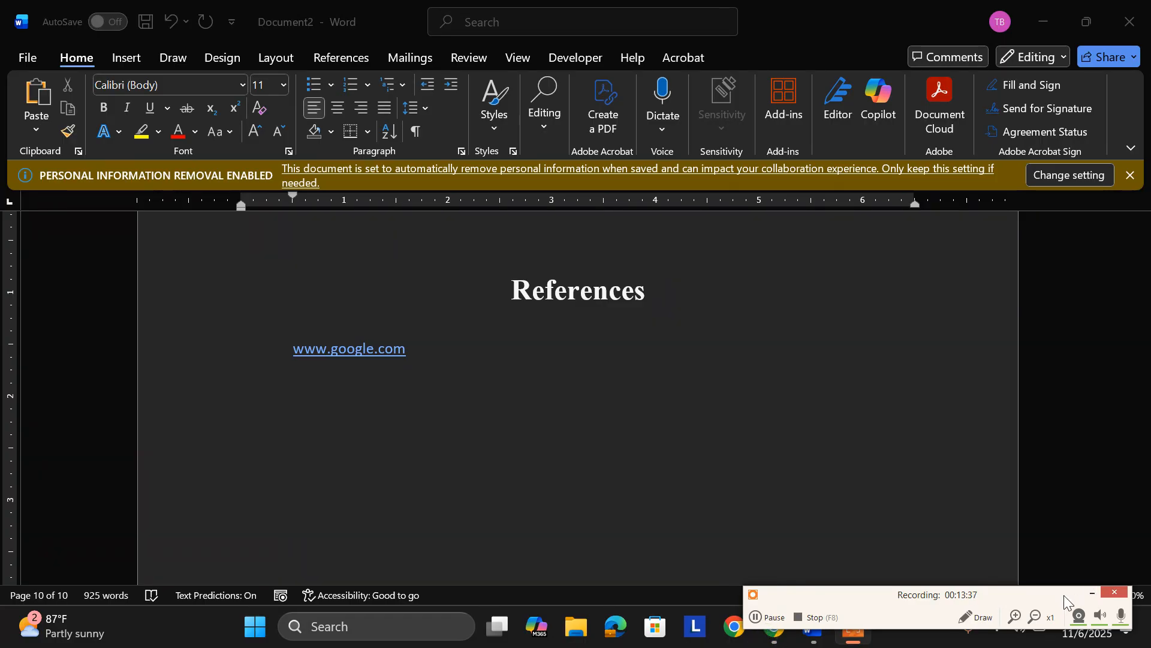
{"action": "left_click", "coordinate": [1091, 594]}
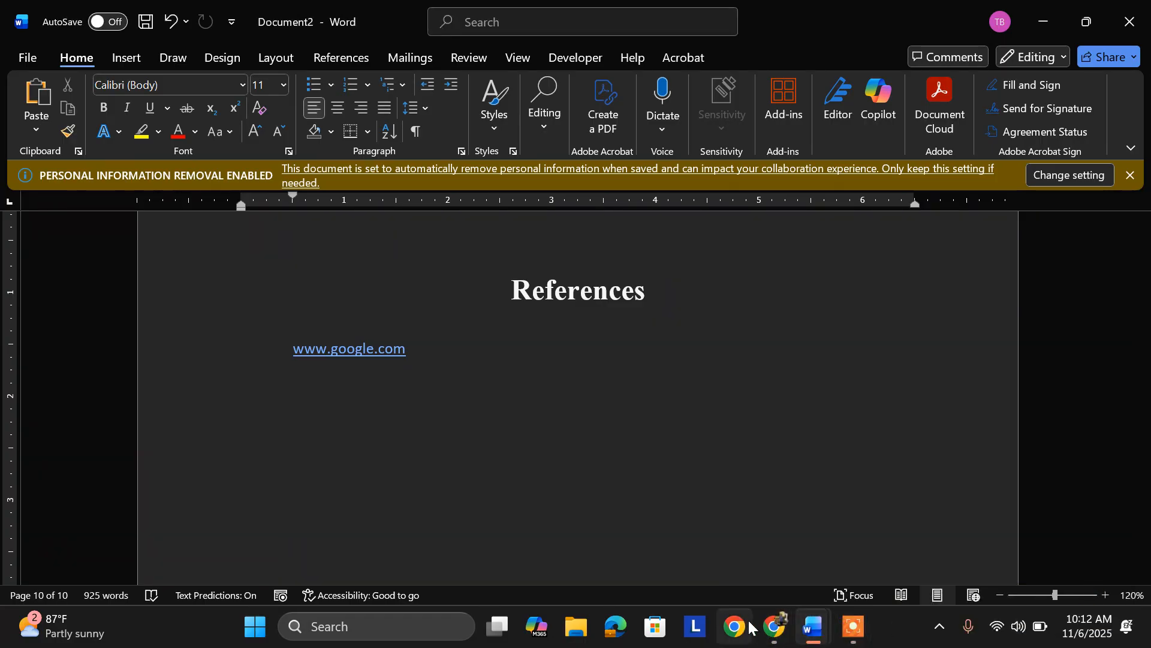
{"action": "left_click", "coordinate": [774, 629]}
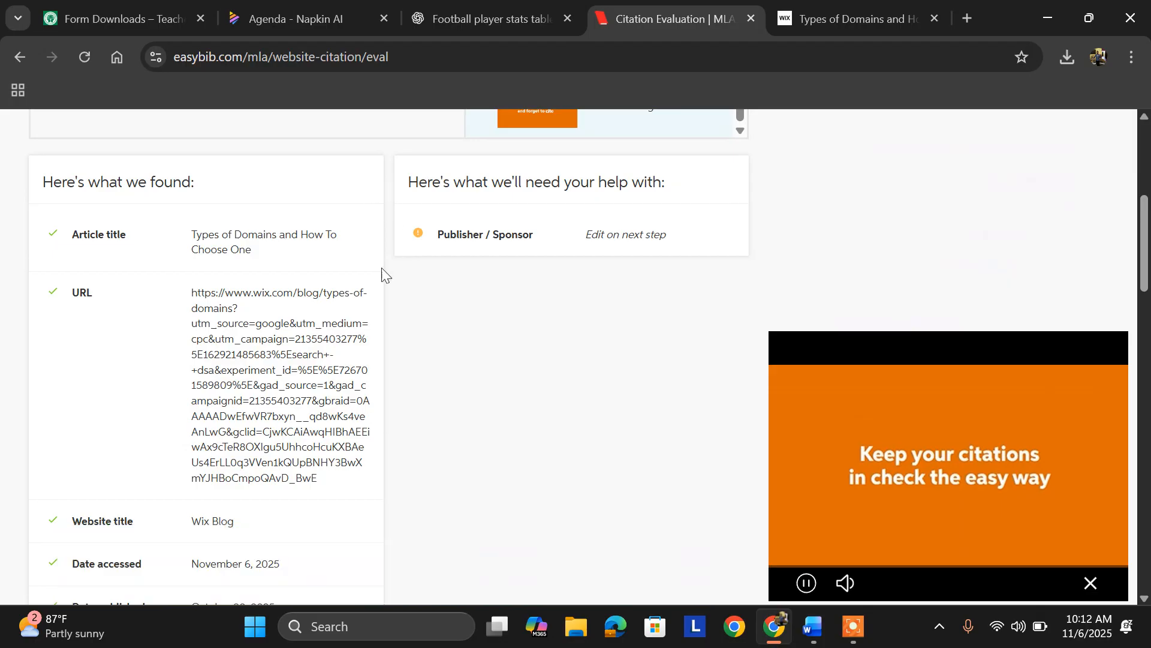
{"action": "scroll", "coordinate": [360, 270], "scroll_direction": "up", "scroll_amount": 6}
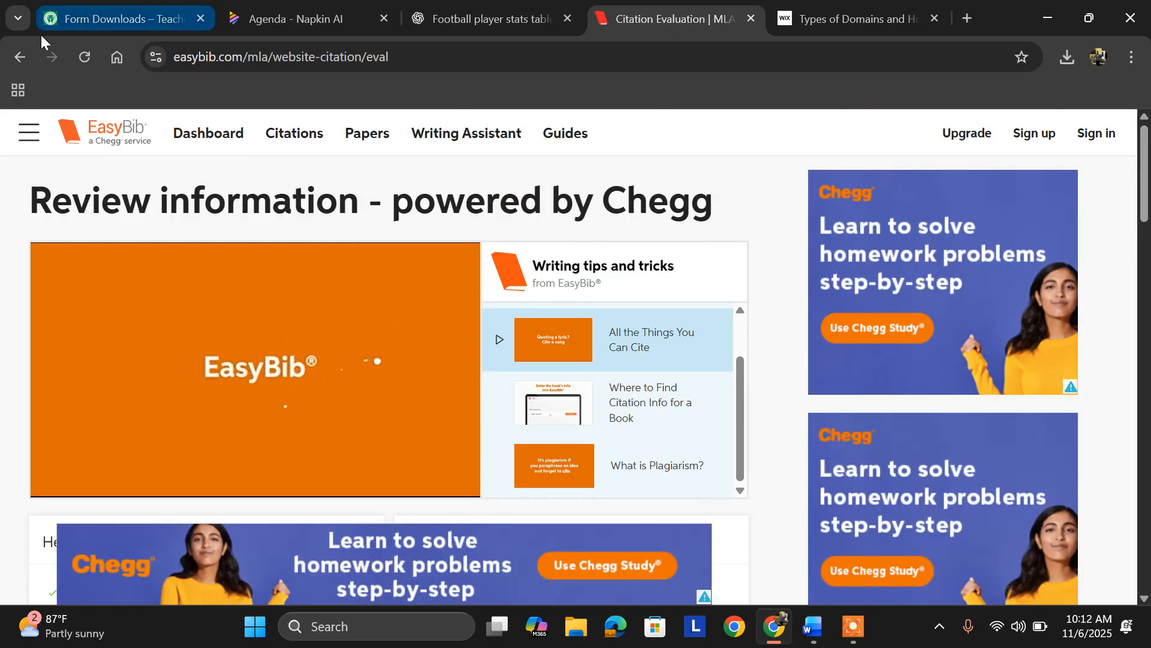
{"action": "left_click", "coordinate": [18, 57]}
{"action": "left_click", "coordinate": [18, 58]}
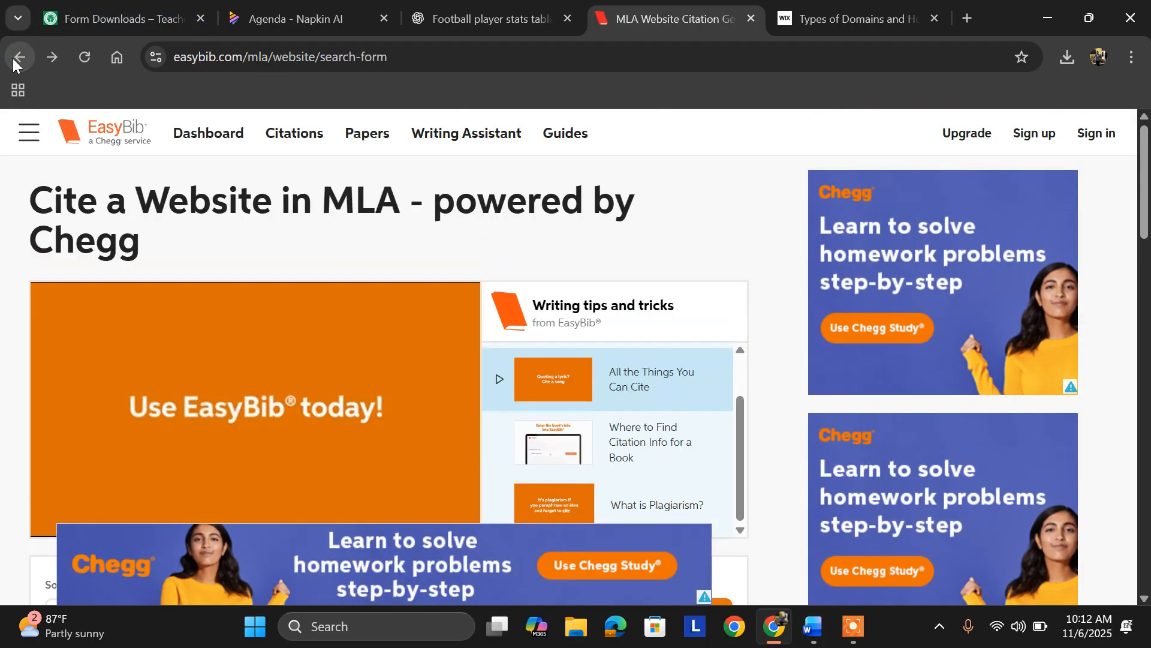
{"action": "left_click", "coordinate": [17, 58]}
{"action": "left_click", "coordinate": [16, 59]}
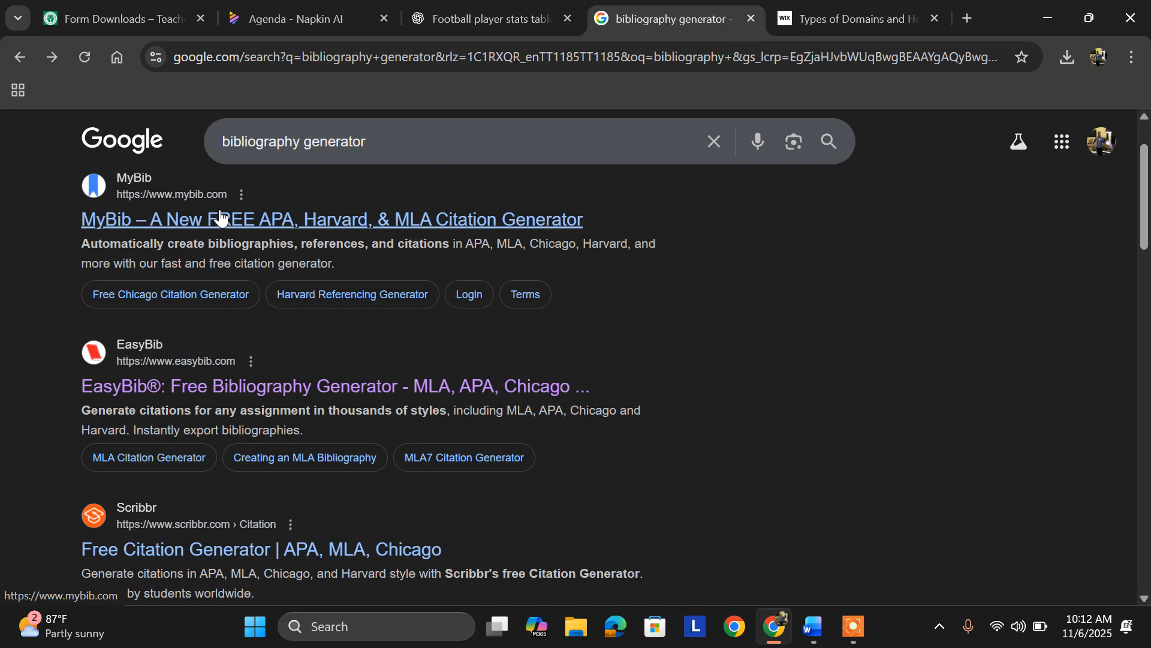
{"action": "left_click", "coordinate": [271, 387]}
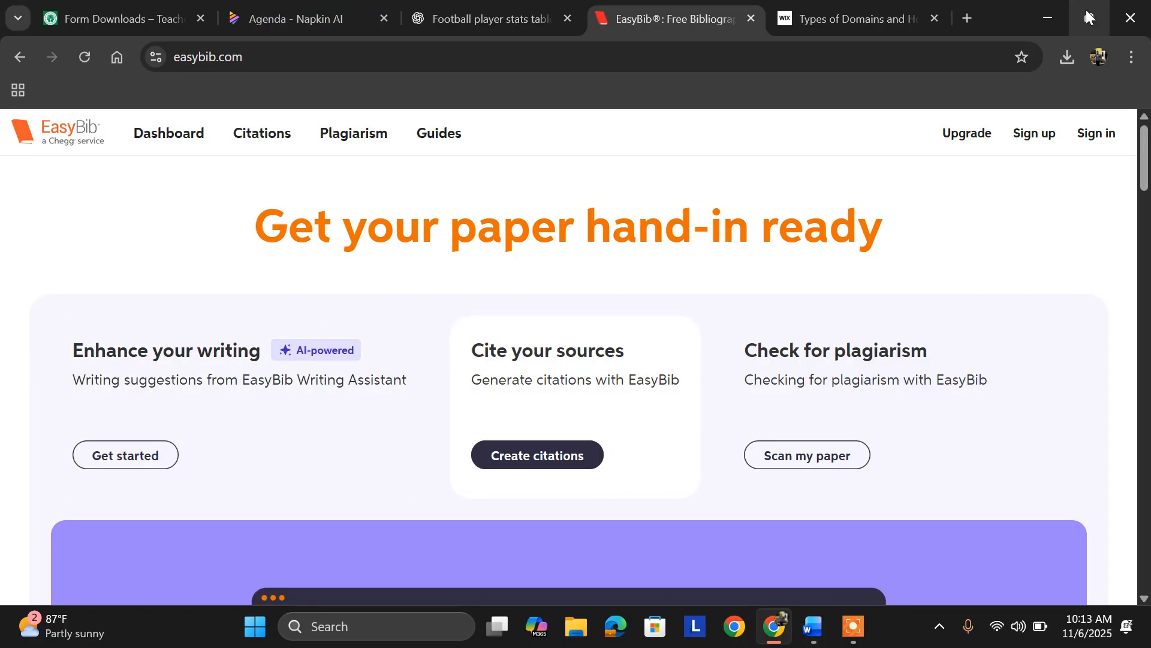
Copy the full web address of the Wix article "Types of Domains and How To Choose One", dismissing the sign-in prompt.
{"action": "left_click", "coordinate": [871, 21]}
{"action": "left_click", "coordinate": [206, 58]}
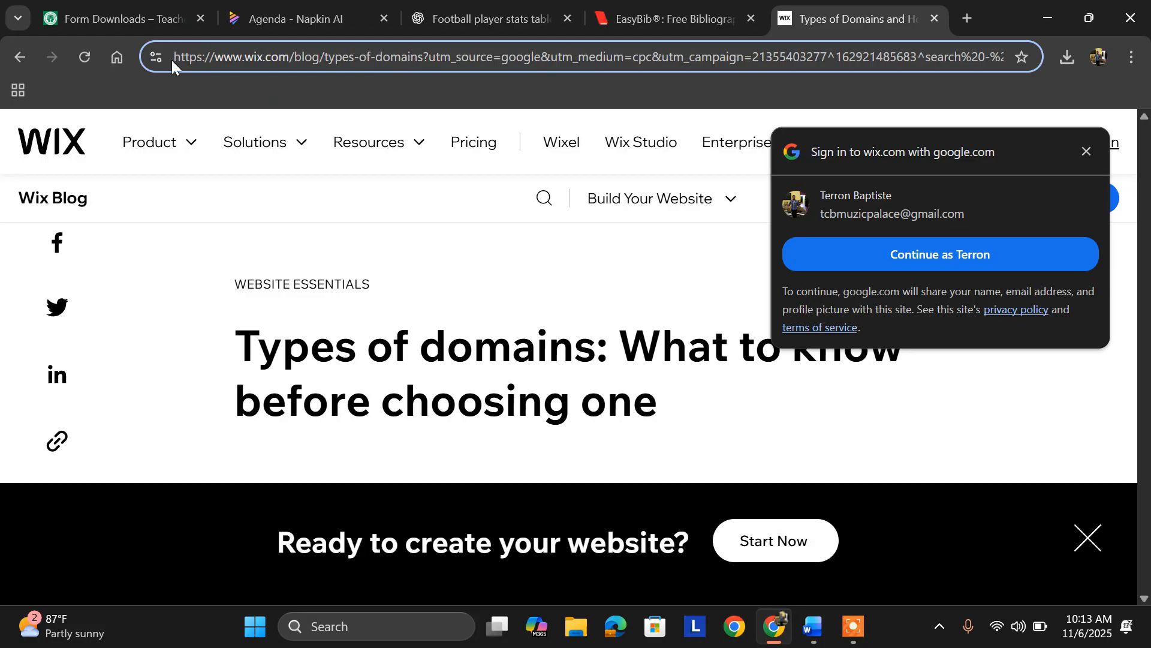
{"action": "left_click", "coordinate": [1087, 150]}
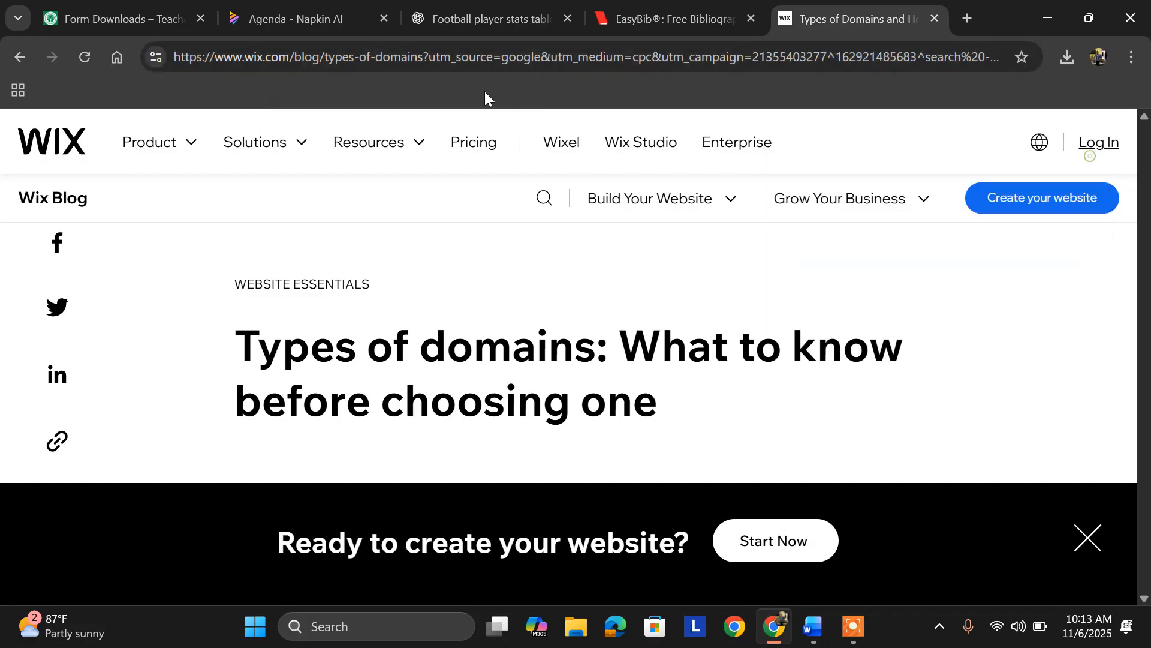
{"action": "double_click", "coordinate": [203, 57]}
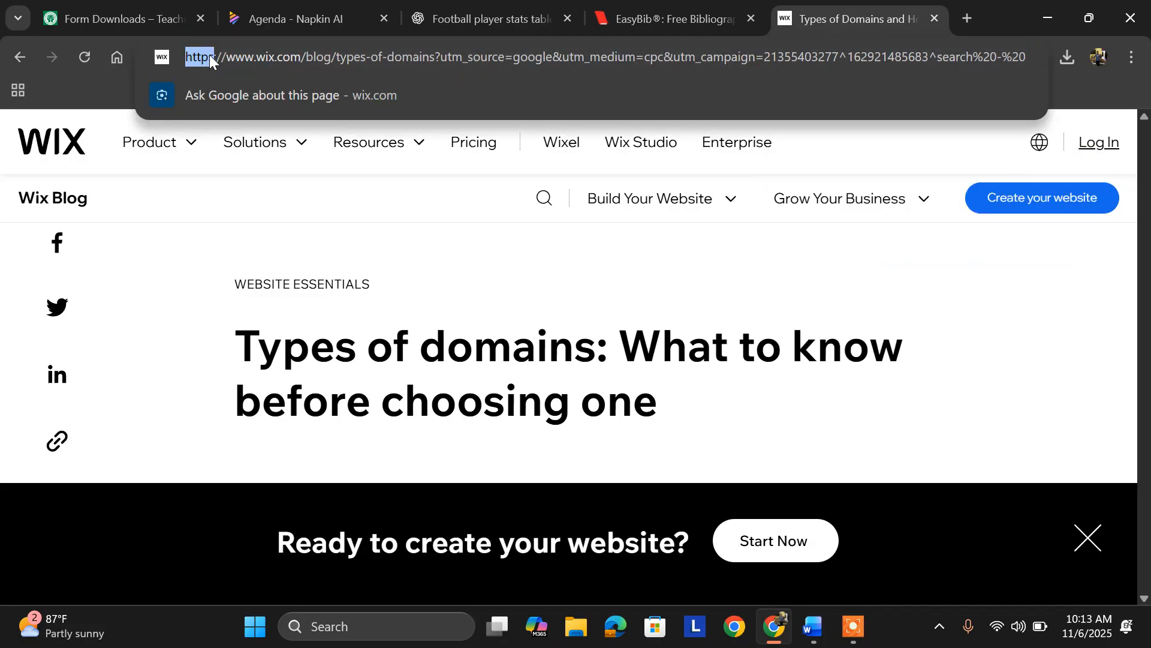
{"action": "key", "text": "ctrl+a"}
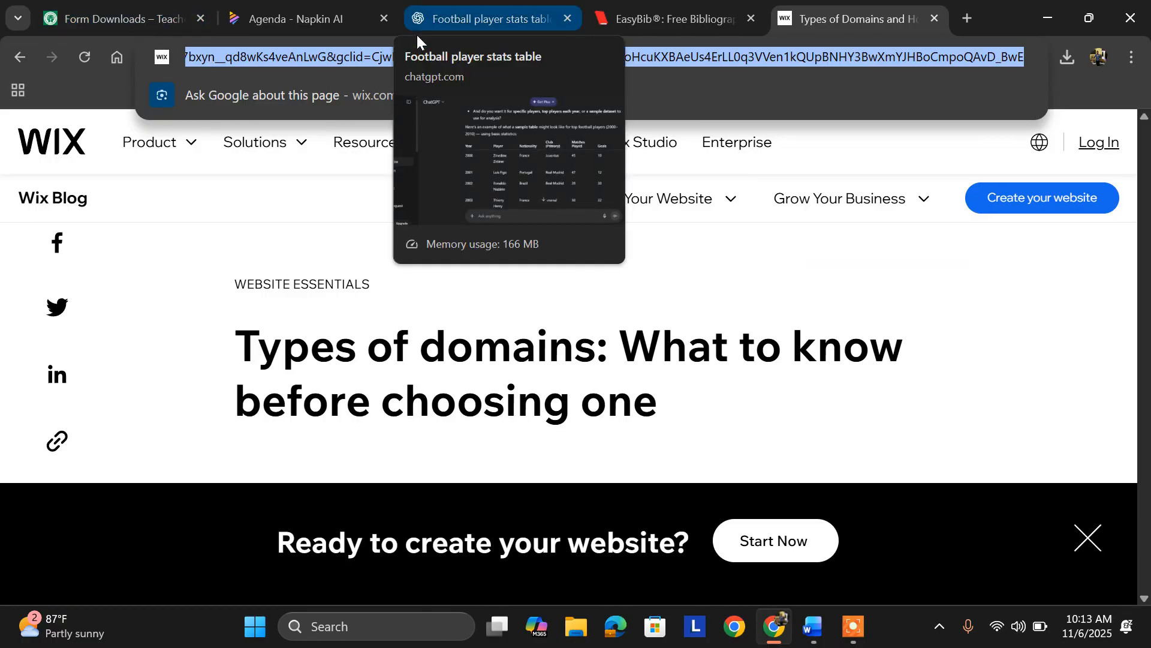
Return to EasyBib, start creating citations, and choose Website as the source type.
{"action": "left_click", "coordinate": [621, 9]}
{"action": "scroll", "coordinate": [248, 297], "scroll_direction": "down", "scroll_amount": 4}
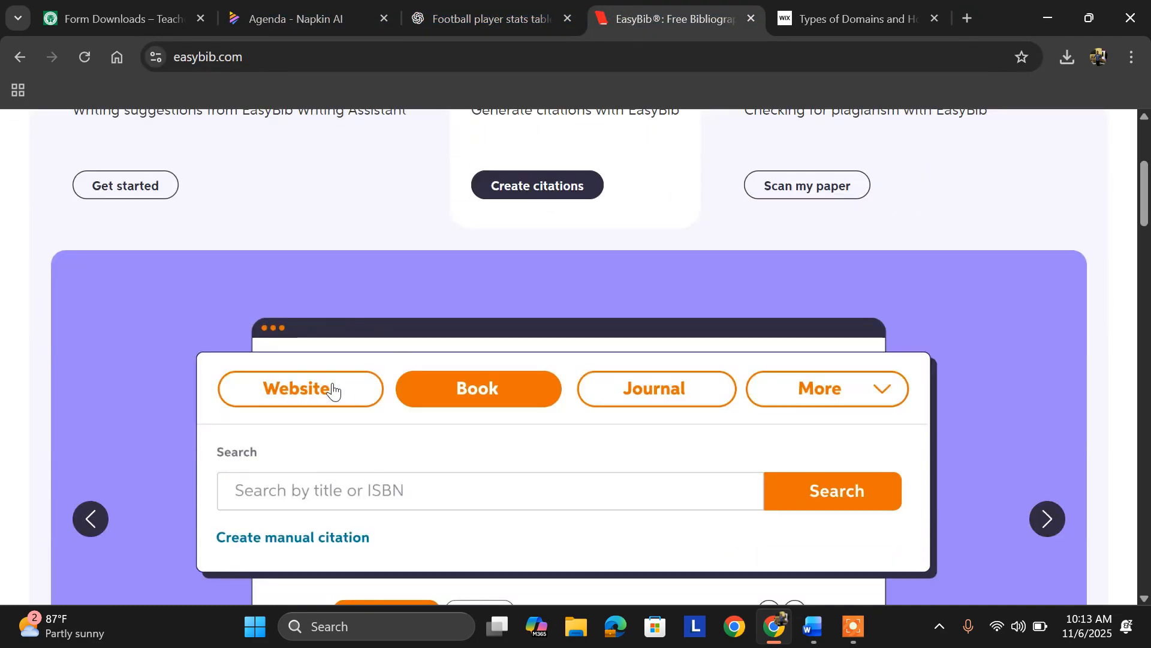
{"action": "scroll", "coordinate": [276, 327], "scroll_direction": "down", "scroll_amount": 4}
{"action": "scroll", "coordinate": [262, 322], "scroll_direction": "up", "scroll_amount": 5}
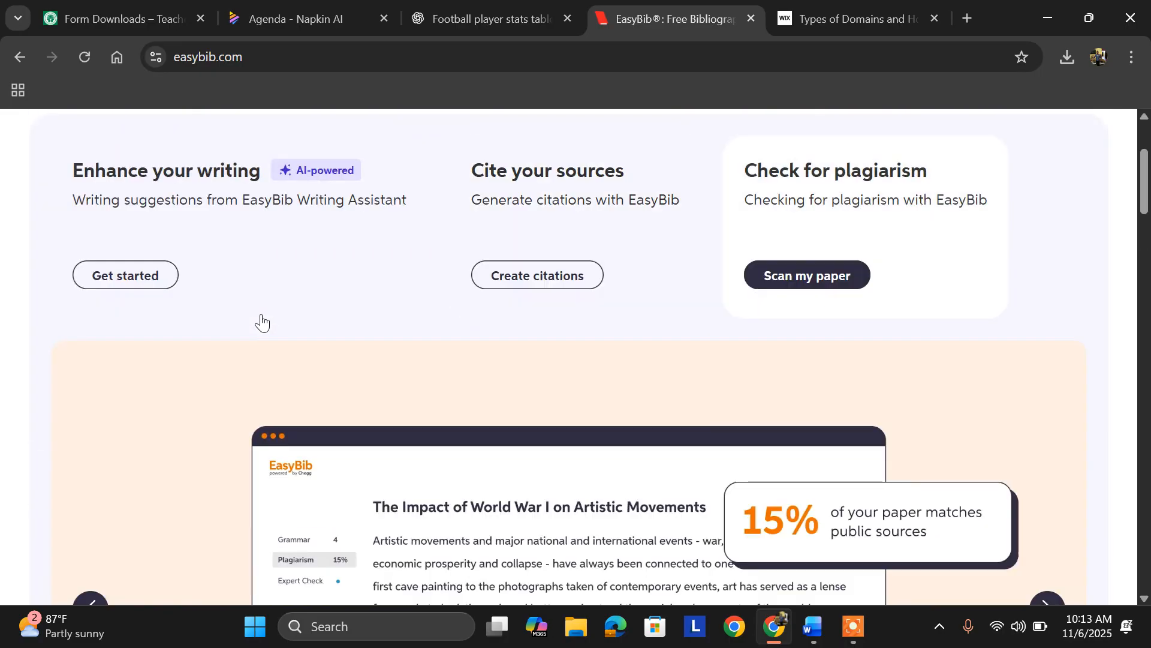
{"action": "left_click", "coordinate": [541, 290]}
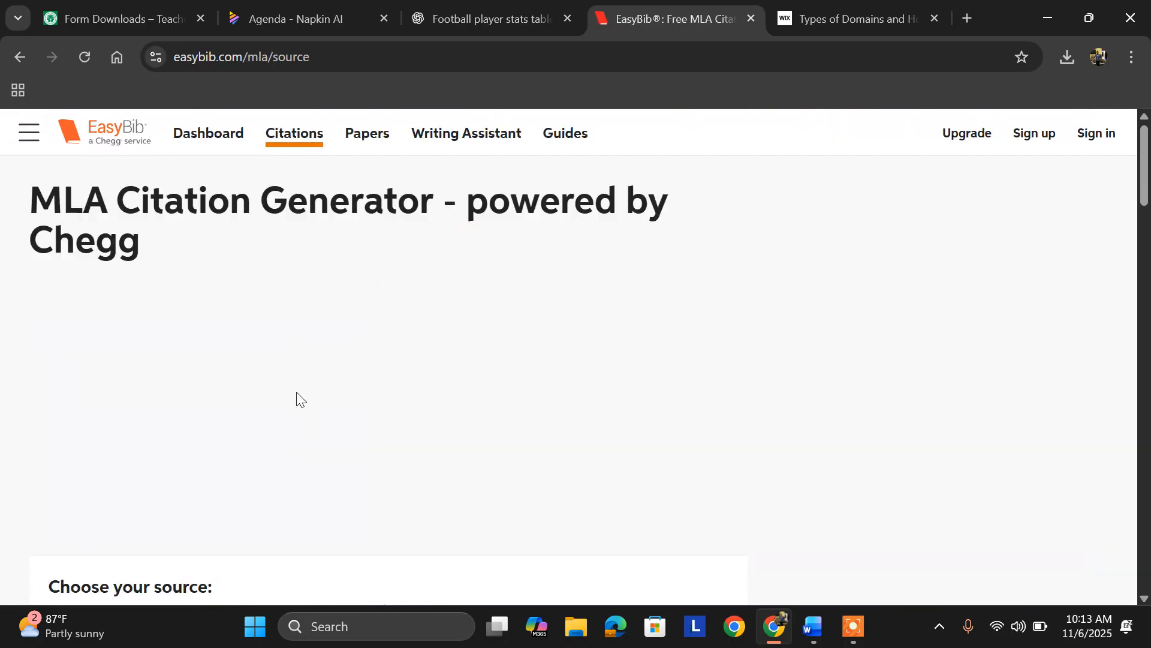
{"action": "scroll", "coordinate": [335, 331], "scroll_direction": "down", "scroll_amount": 1}
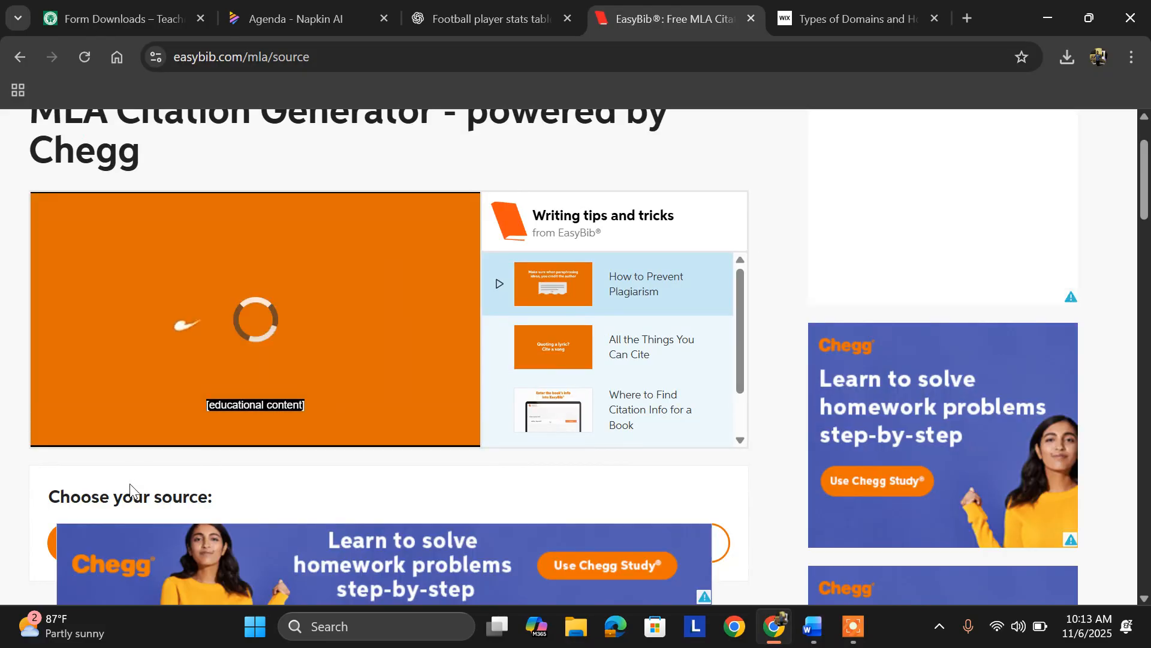
{"action": "scroll", "coordinate": [130, 488], "scroll_direction": "down", "scroll_amount": 1}
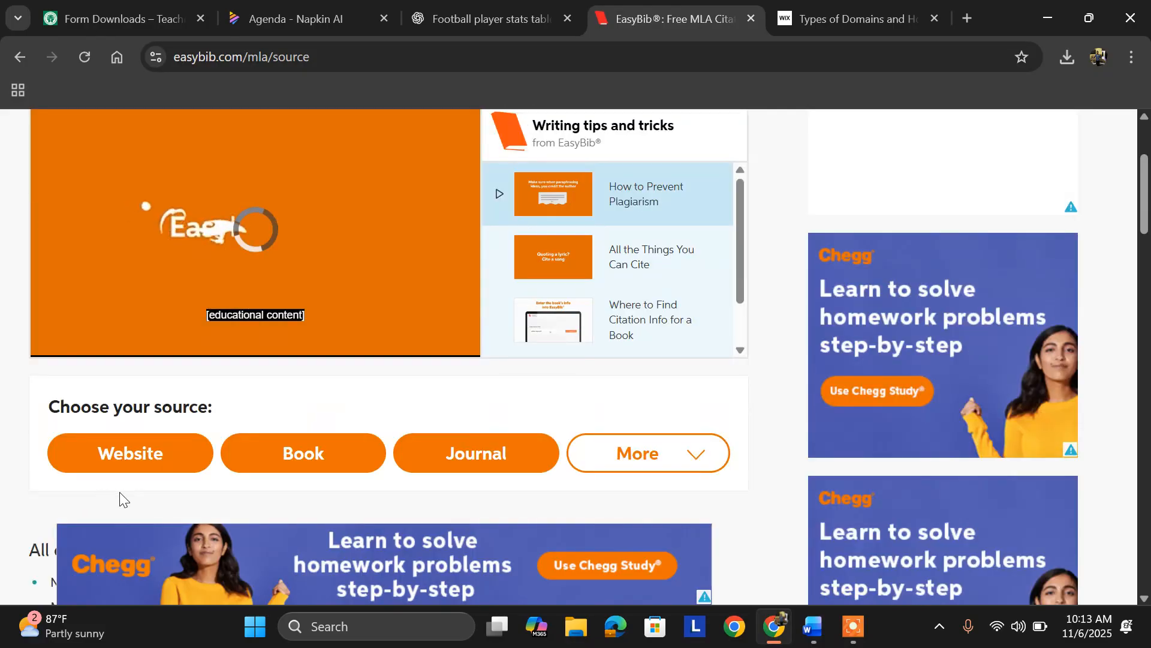
{"action": "left_click", "coordinate": [142, 462]}
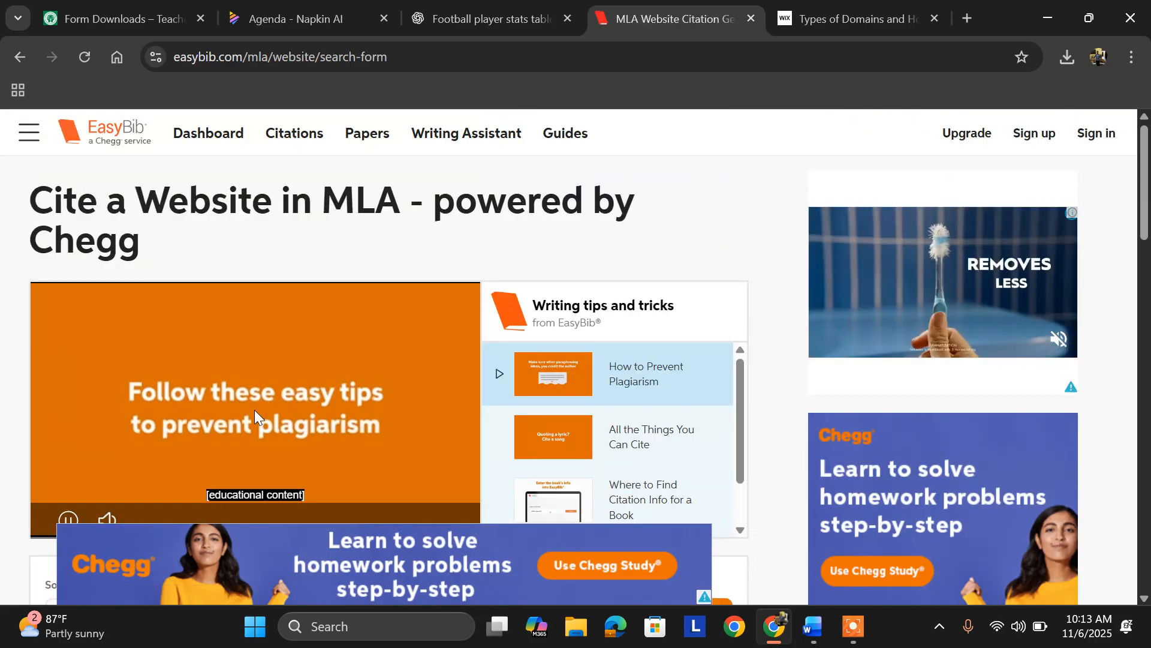
Paste the copied Wix article address into the website citation search and run it.
{"action": "scroll", "coordinate": [240, 408], "scroll_direction": "down", "scroll_amount": 3}
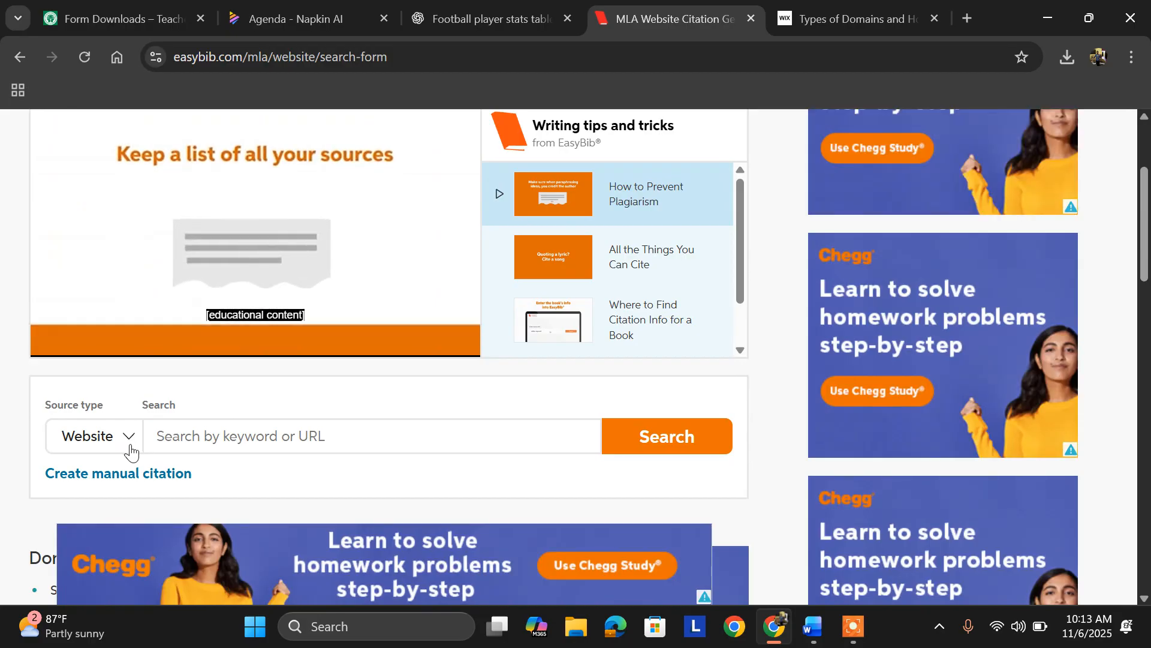
{"action": "scroll", "coordinate": [149, 427], "scroll_direction": "down", "scroll_amount": 1}
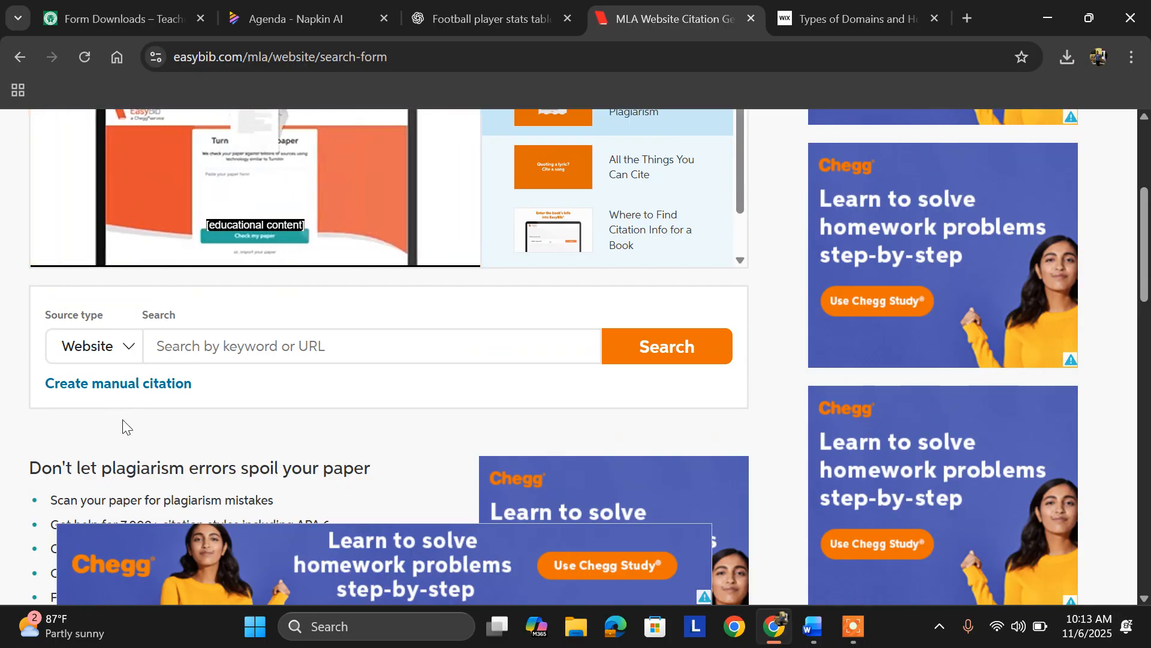
{"action": "left_click", "coordinate": [228, 340]}
{"action": "left_click", "coordinate": [279, 387]}
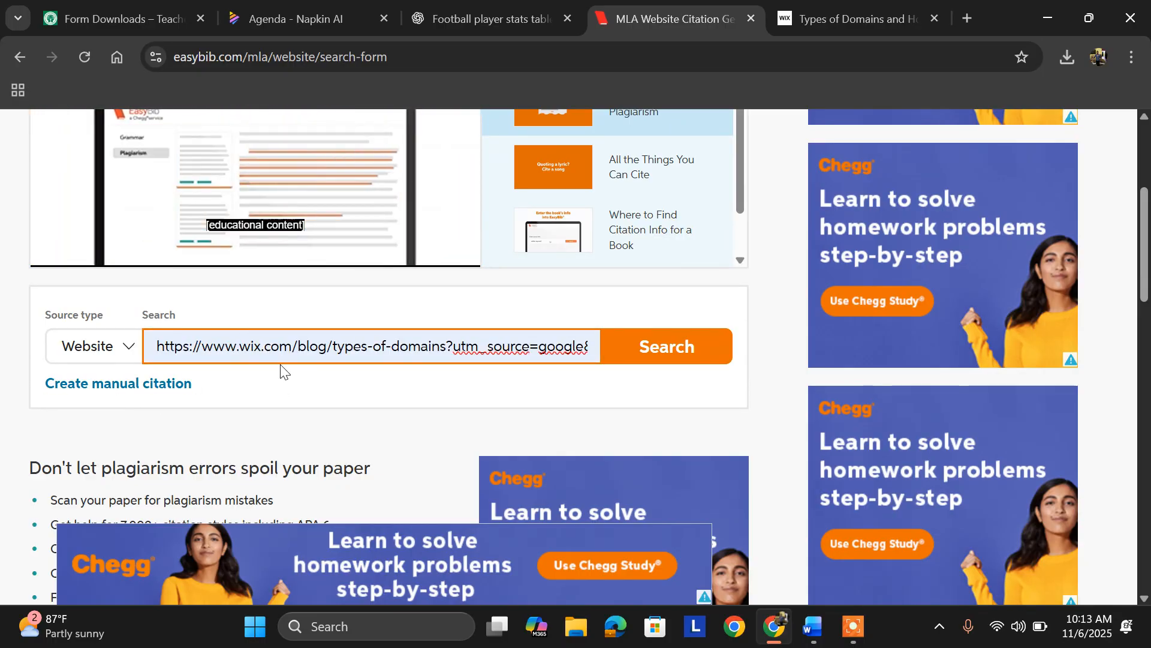
{"action": "left_click", "coordinate": [670, 350]}
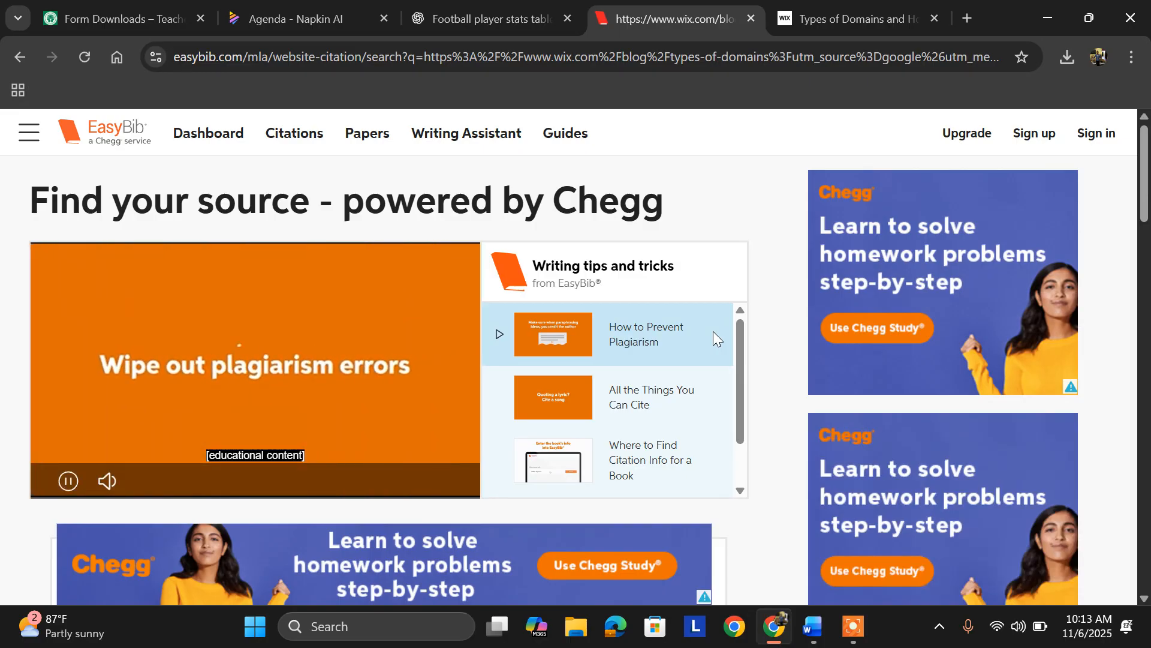
Cite the "Types of Domains and How To Choose One" result and review the source details gathered for it.
{"action": "scroll", "coordinate": [779, 293], "scroll_direction": "down", "scroll_amount": 6}
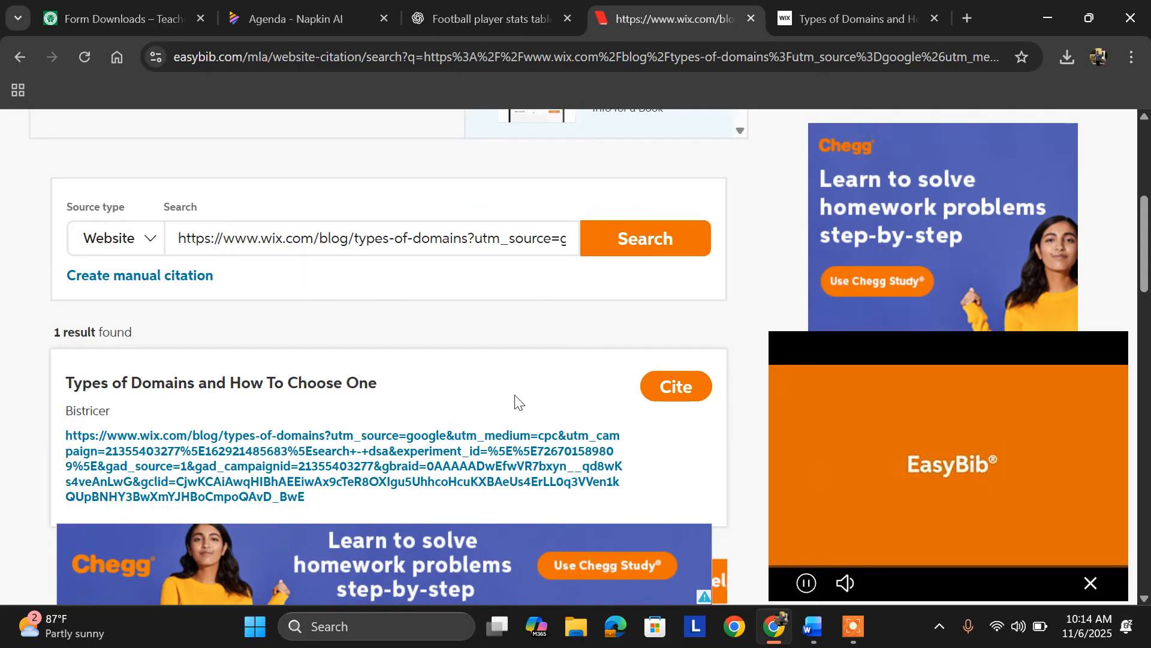
{"action": "scroll", "coordinate": [543, 391], "scroll_direction": "down", "scroll_amount": 1}
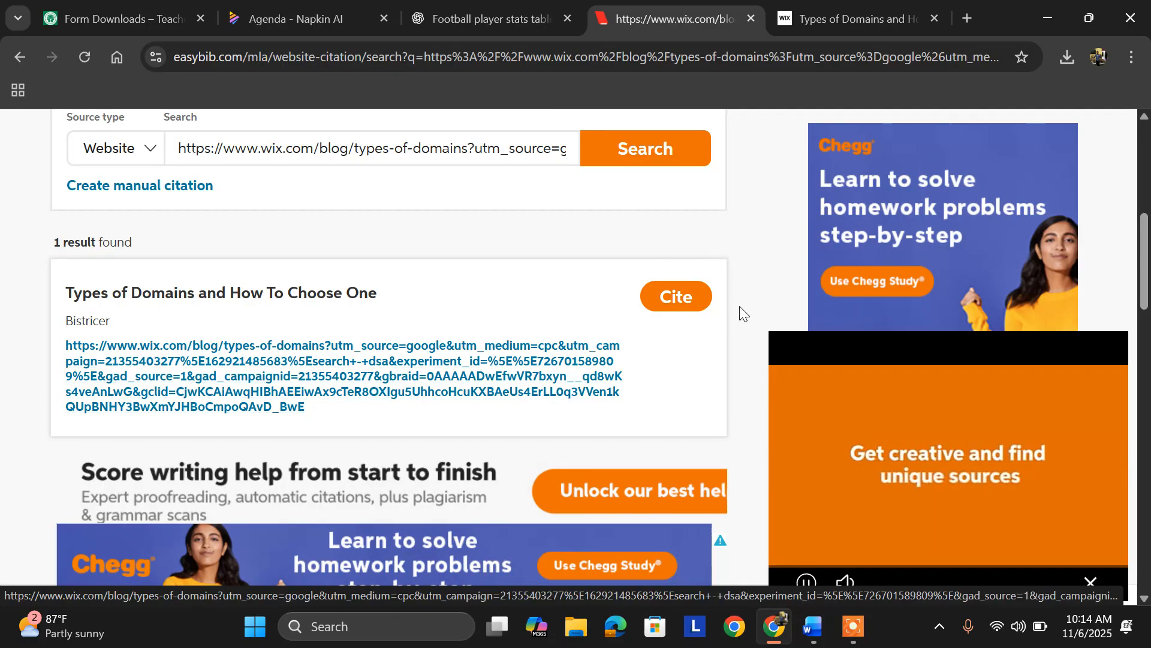
{"action": "left_click", "coordinate": [699, 304]}
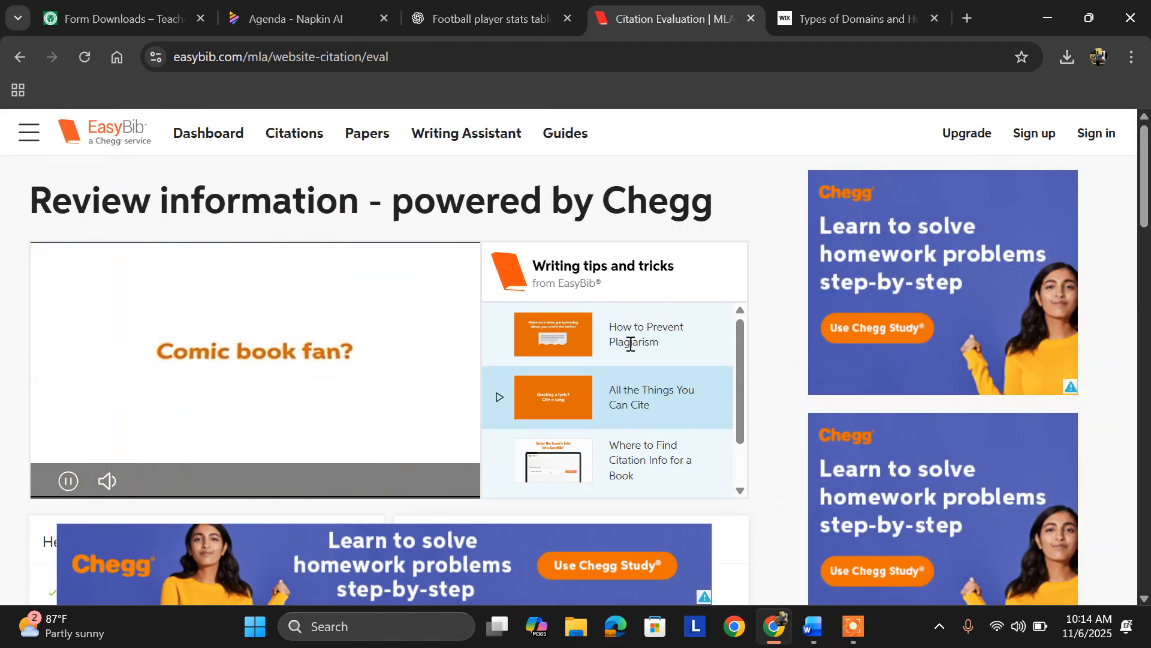
{"action": "scroll", "coordinate": [624, 341], "scroll_direction": "down", "scroll_amount": 1}
{"action": "scroll", "coordinate": [616, 357], "scroll_direction": "down", "scroll_amount": 2}
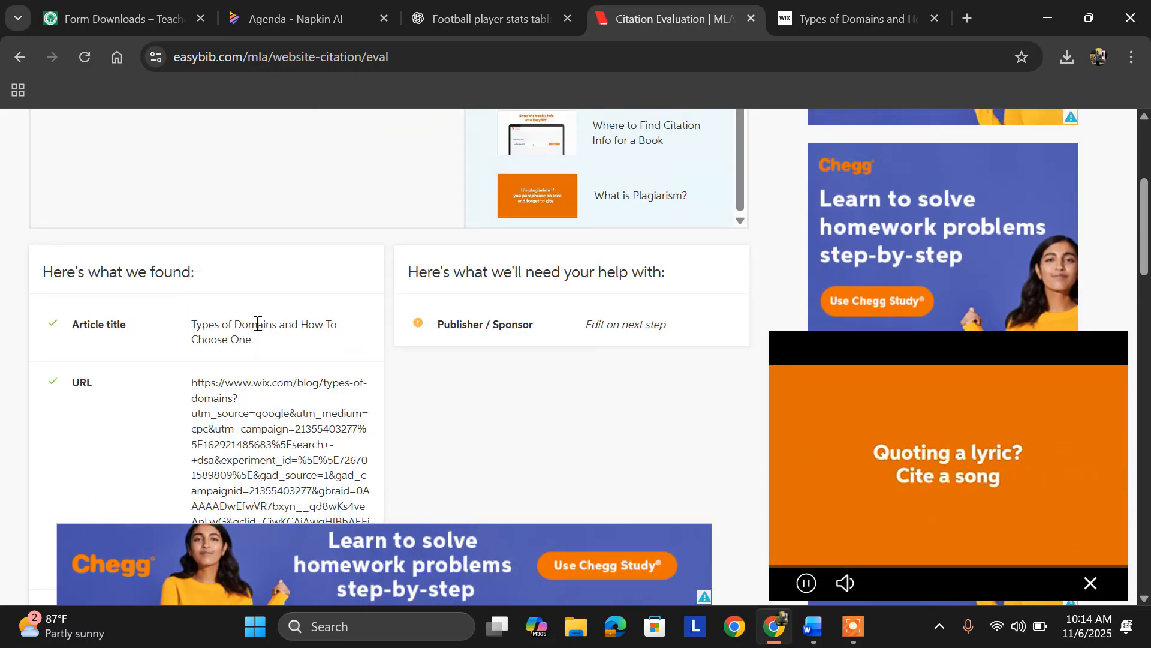
{"action": "scroll", "coordinate": [257, 324], "scroll_direction": "down", "scroll_amount": 2}
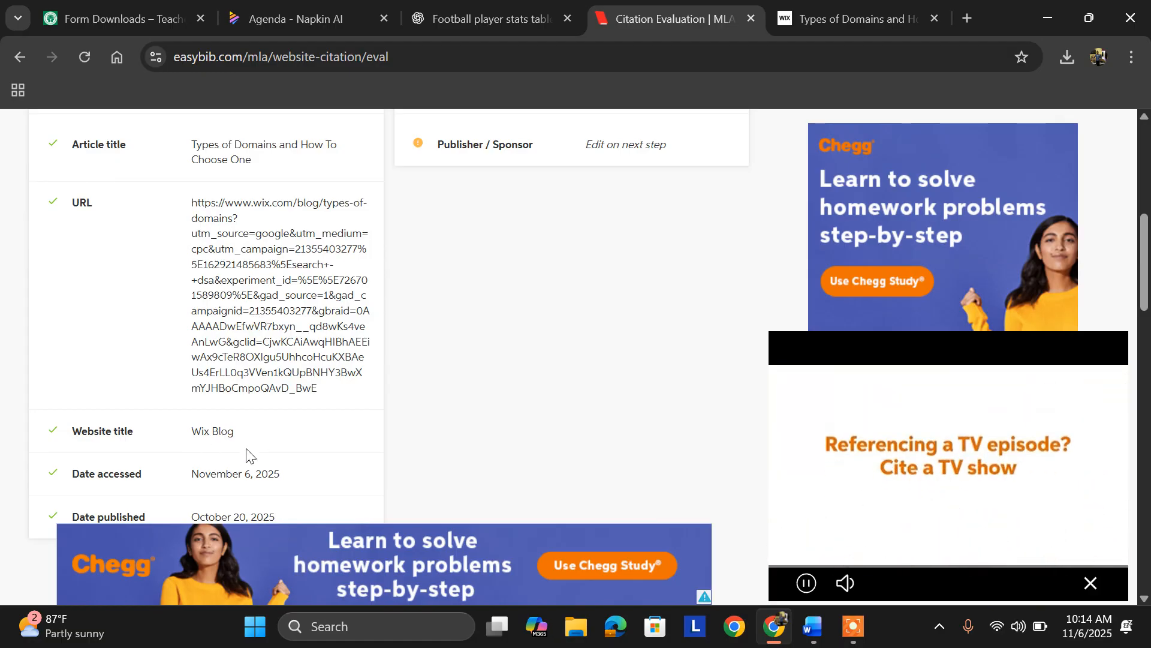
{"action": "scroll", "coordinate": [246, 451], "scroll_direction": "down", "scroll_amount": 1}
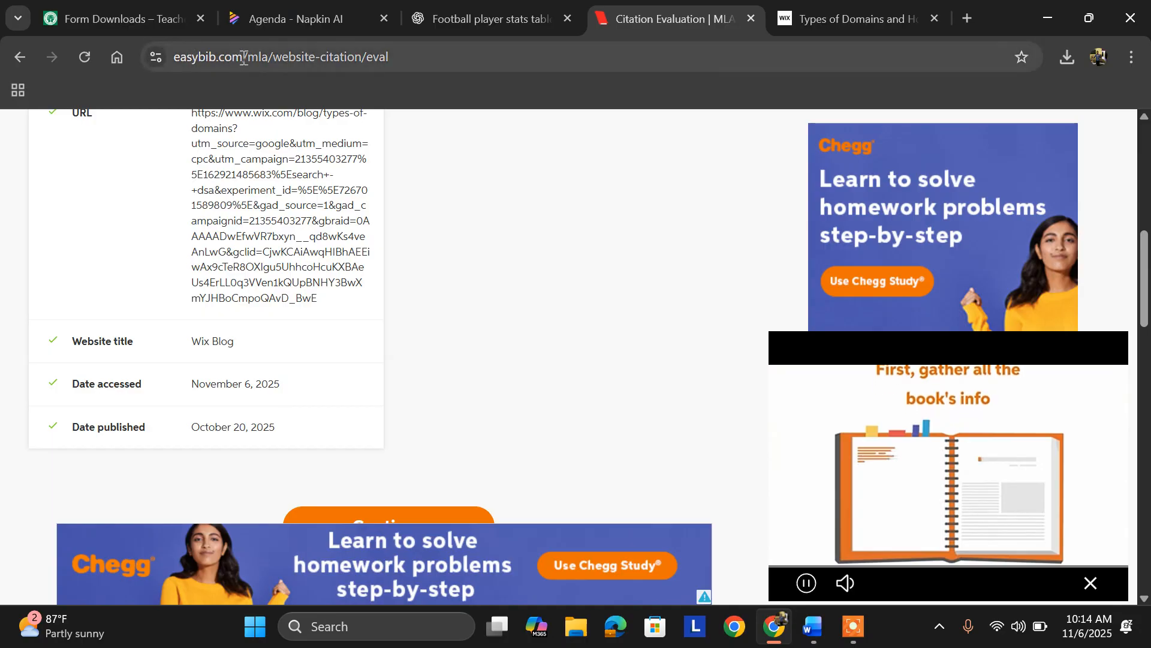
{"action": "scroll", "coordinate": [466, 430], "scroll_direction": "down", "scroll_amount": 5}
{"action": "scroll", "coordinate": [465, 429], "scroll_direction": "up", "scroll_amount": 13}
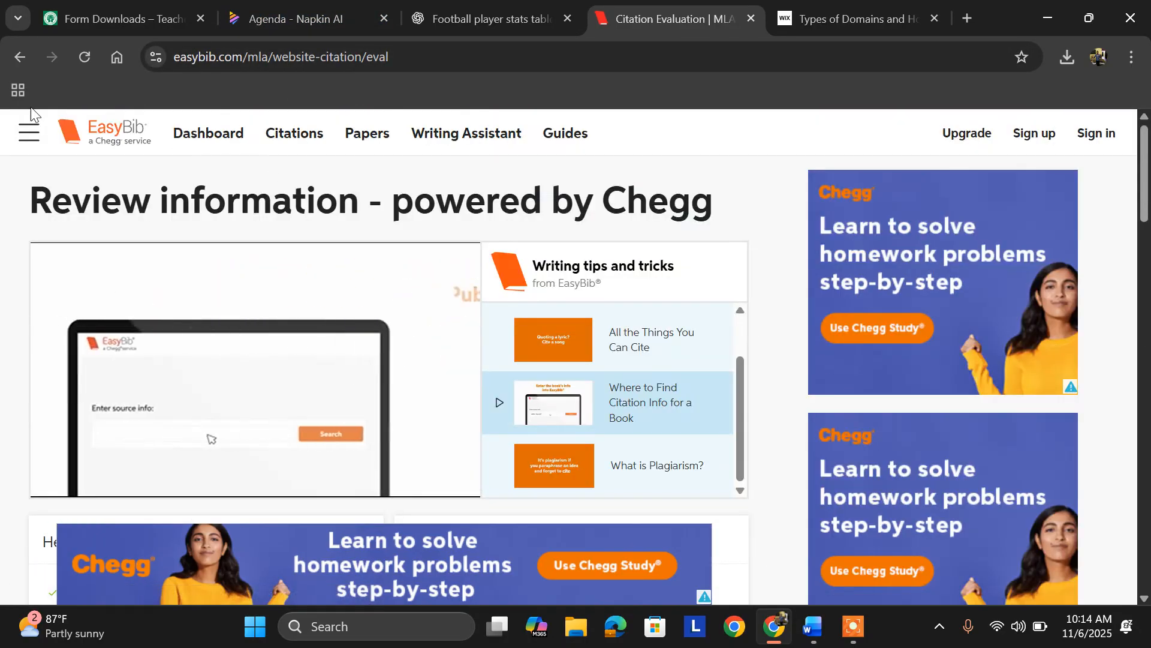
Go back to the citation source selection and choose Journal as the source type.
{"action": "left_click", "coordinate": [19, 57]}
{"action": "left_click", "coordinate": [19, 57]}
{"action": "left_click", "coordinate": [19, 57]}
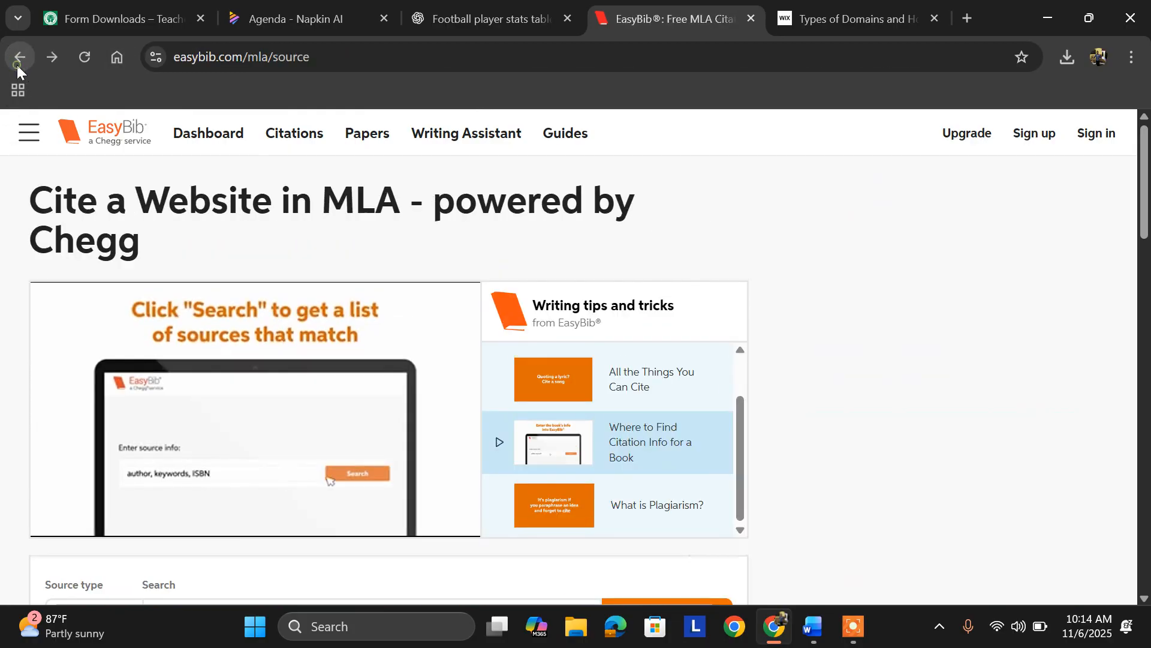
{"action": "scroll", "coordinate": [72, 222], "scroll_direction": "down", "scroll_amount": 3}
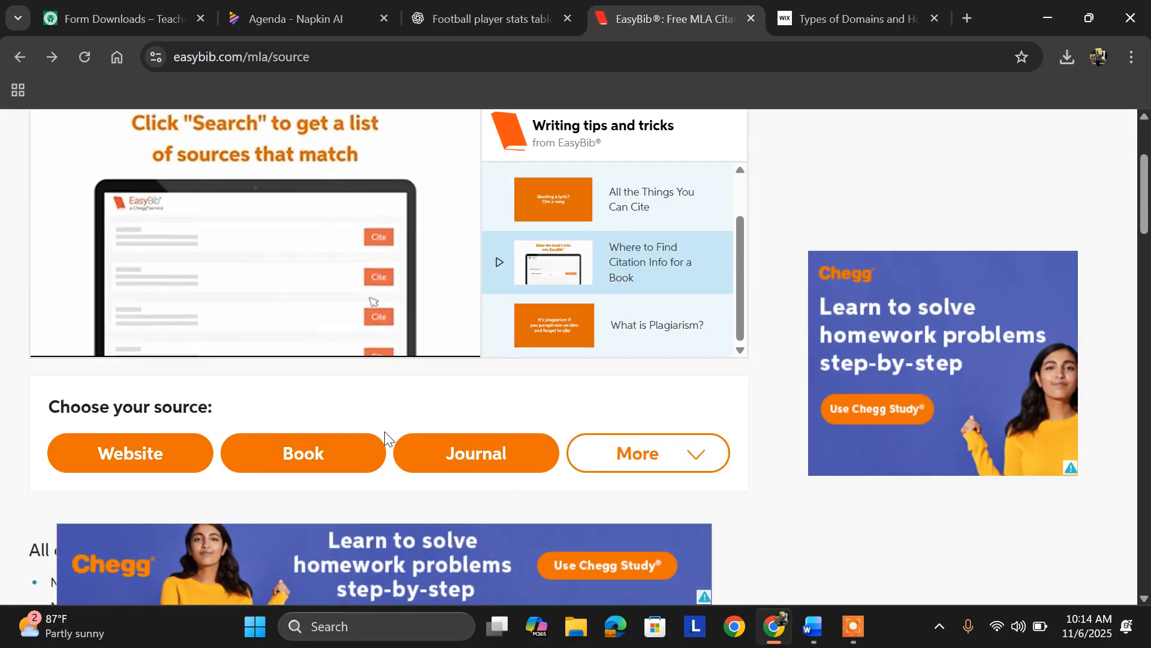
{"action": "left_click", "coordinate": [461, 473]}
{"action": "scroll", "coordinate": [696, 294], "scroll_direction": "down", "scroll_amount": 3}
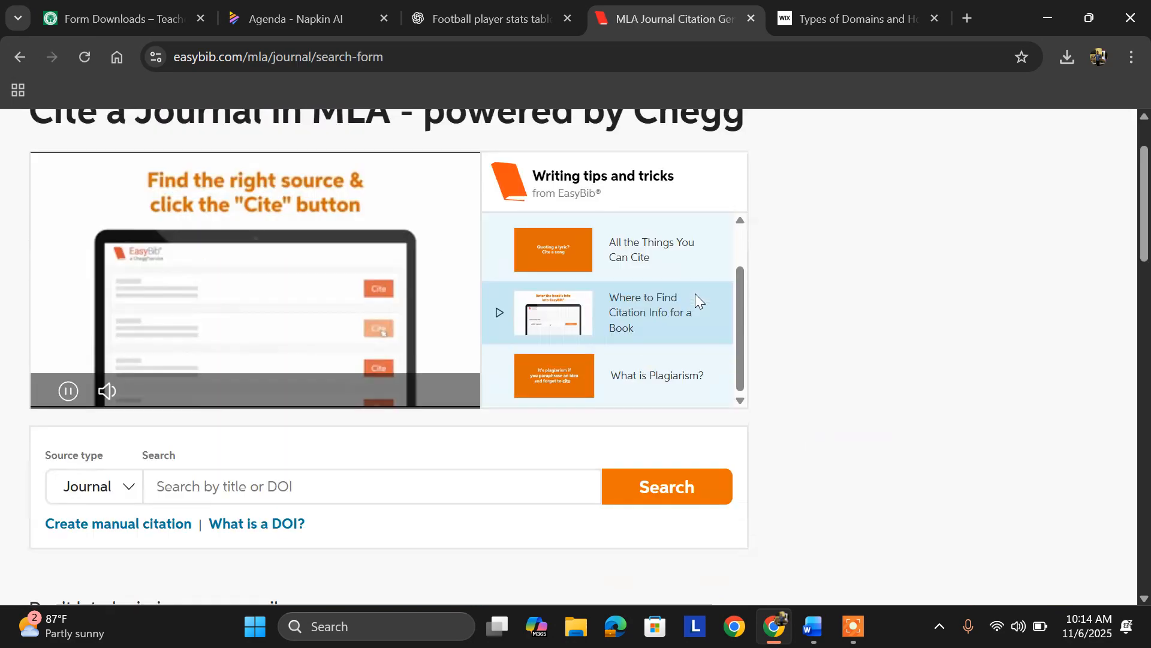
Search journal sources for "Information Technology For Csec Examination" and look through the results.
{"action": "left_click", "coordinate": [256, 399]}
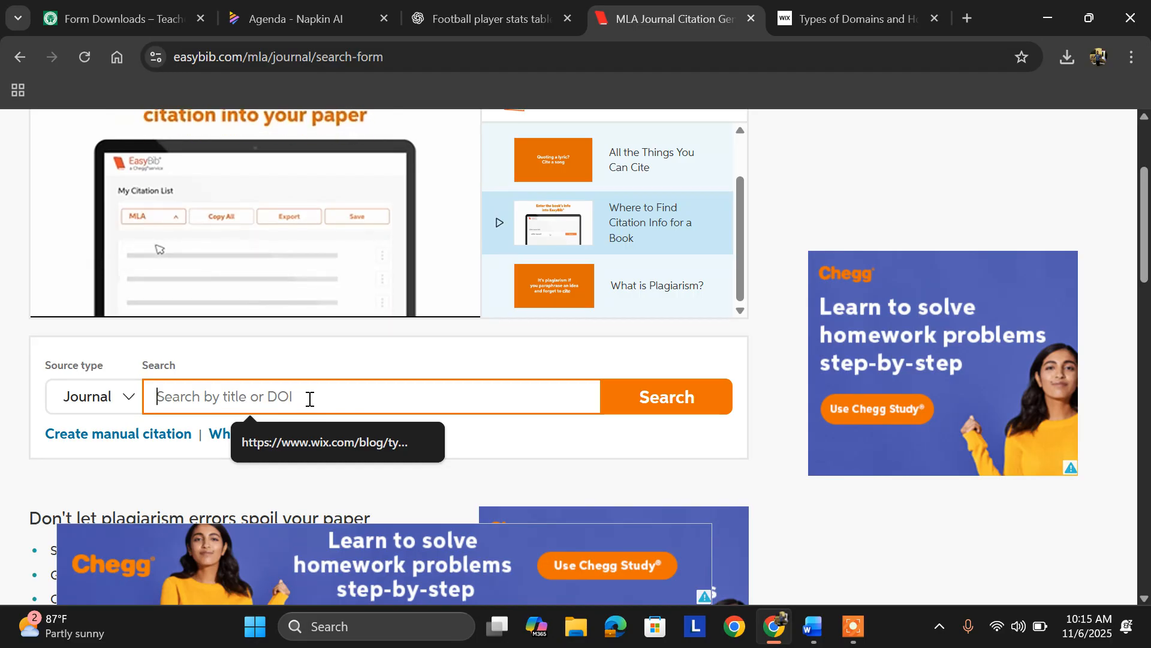
{"action": "type", "text": "Inform"}
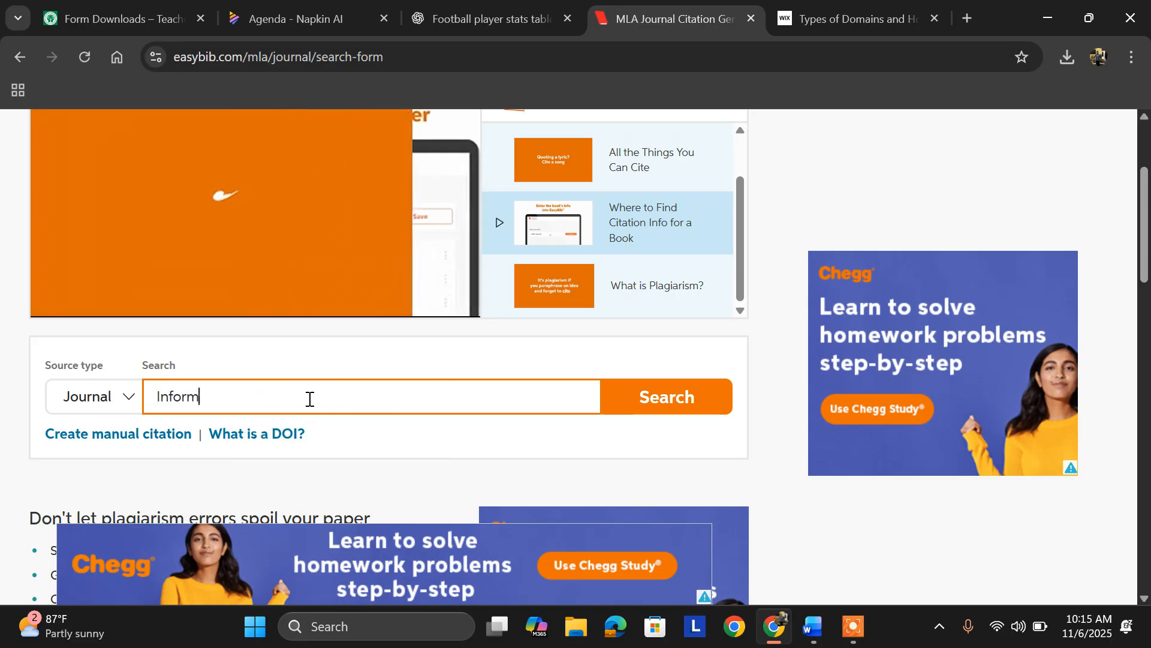
{"action": "type", "text": "ation Tech"}
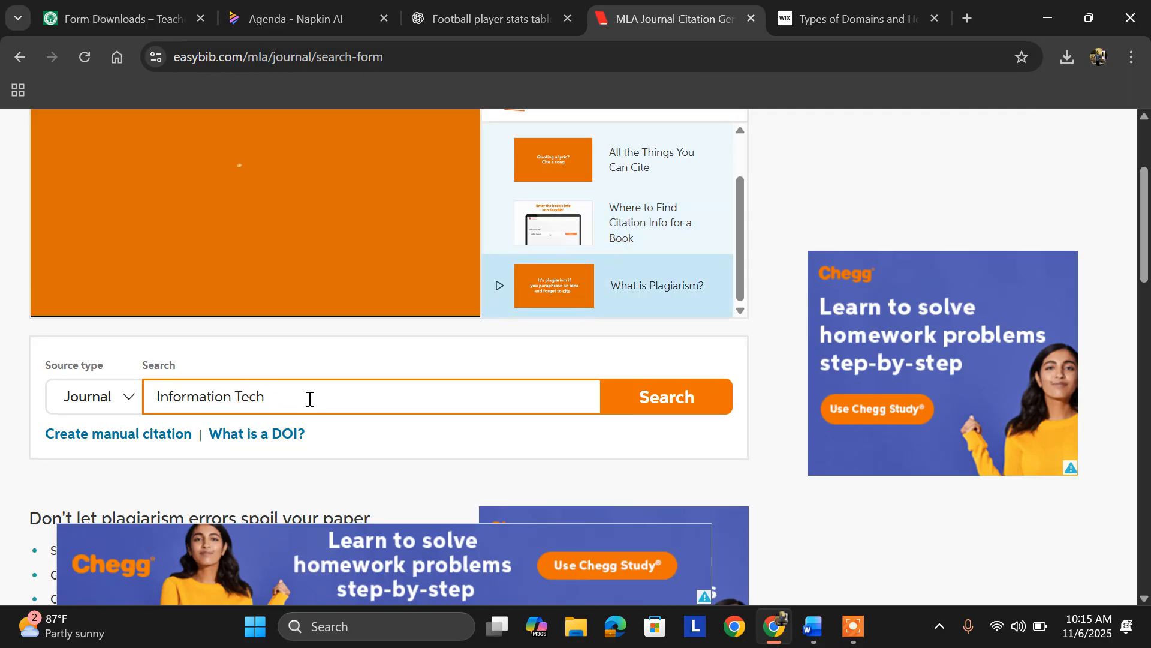
{"action": "type", "text": "nology"}
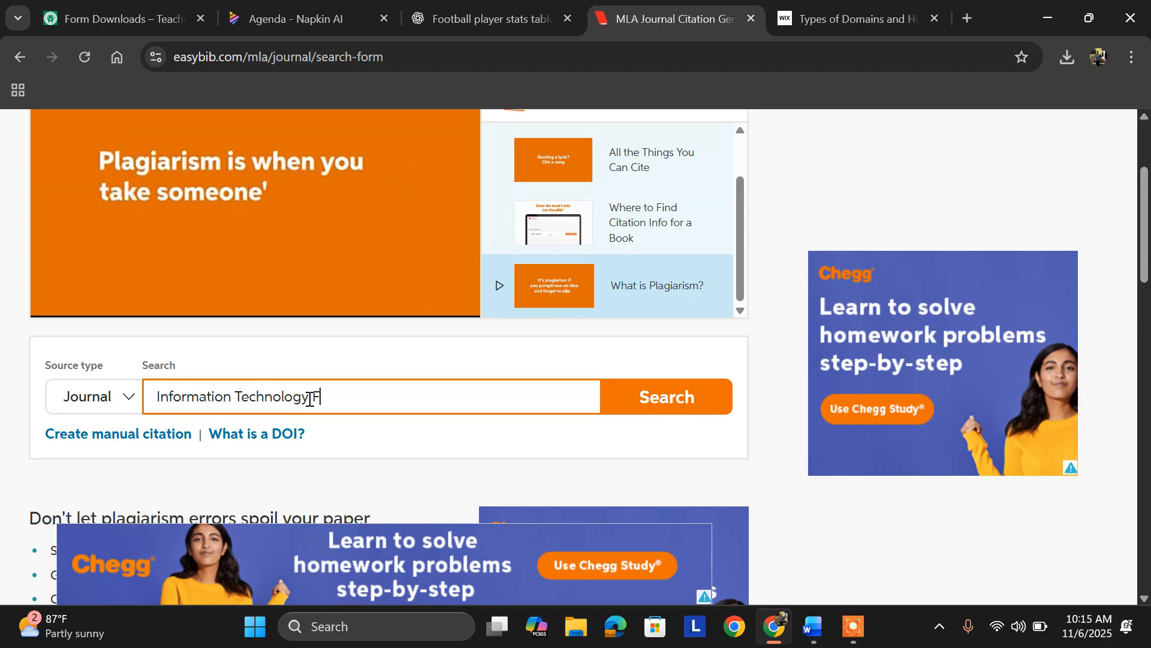
{"action": "type", "text": "For "}
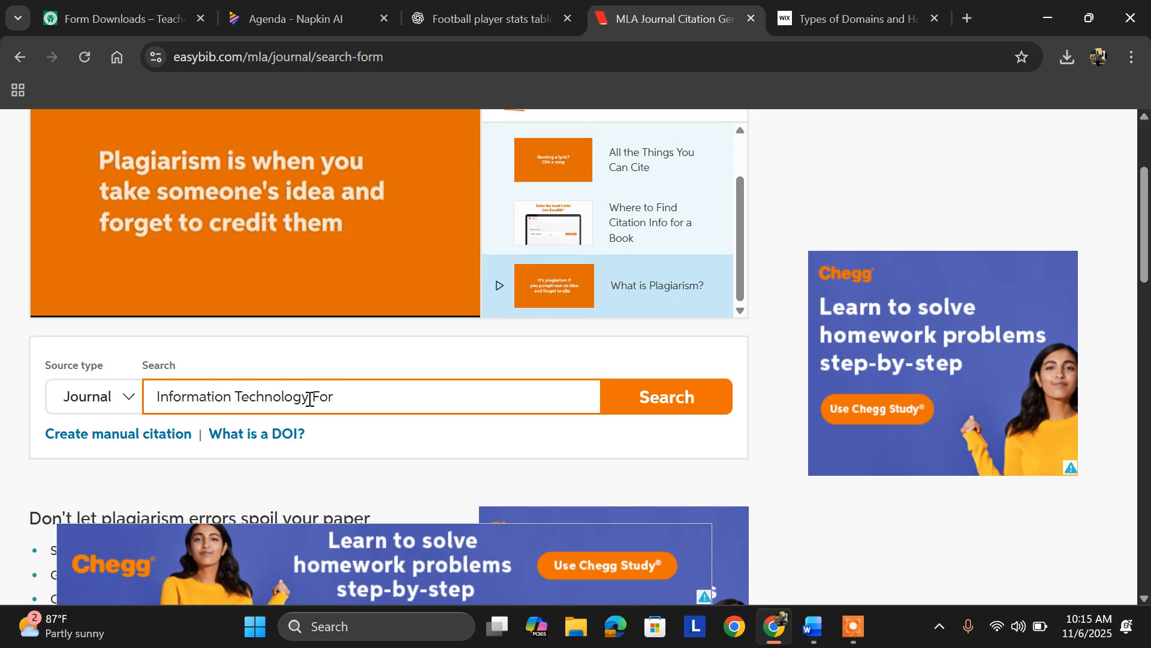
{"action": "type", "text": "Csec"}
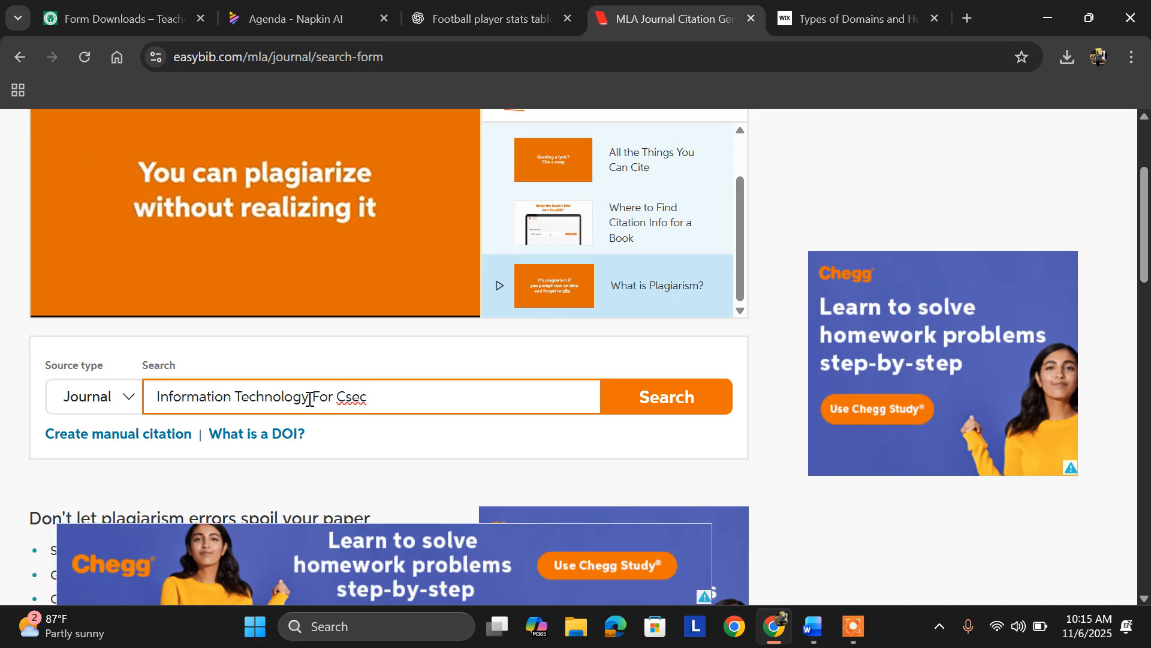
{"action": "type", "text": " Examini"}
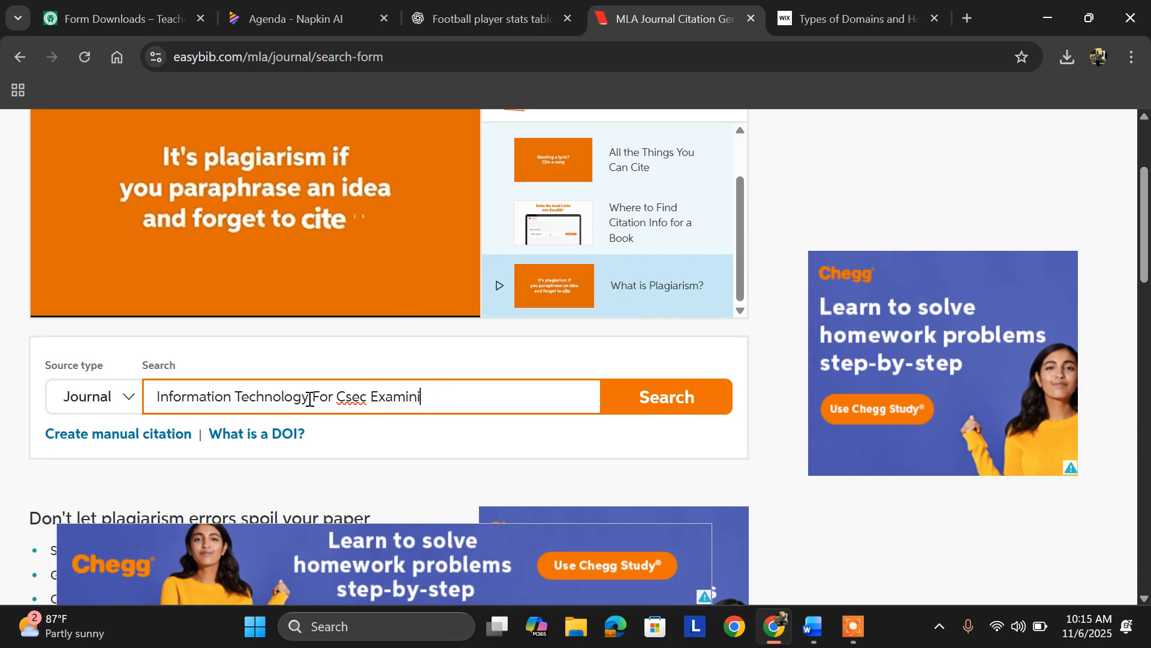
{"action": "key", "text": "BackSpace"}
{"action": "type", "text": "ation"}
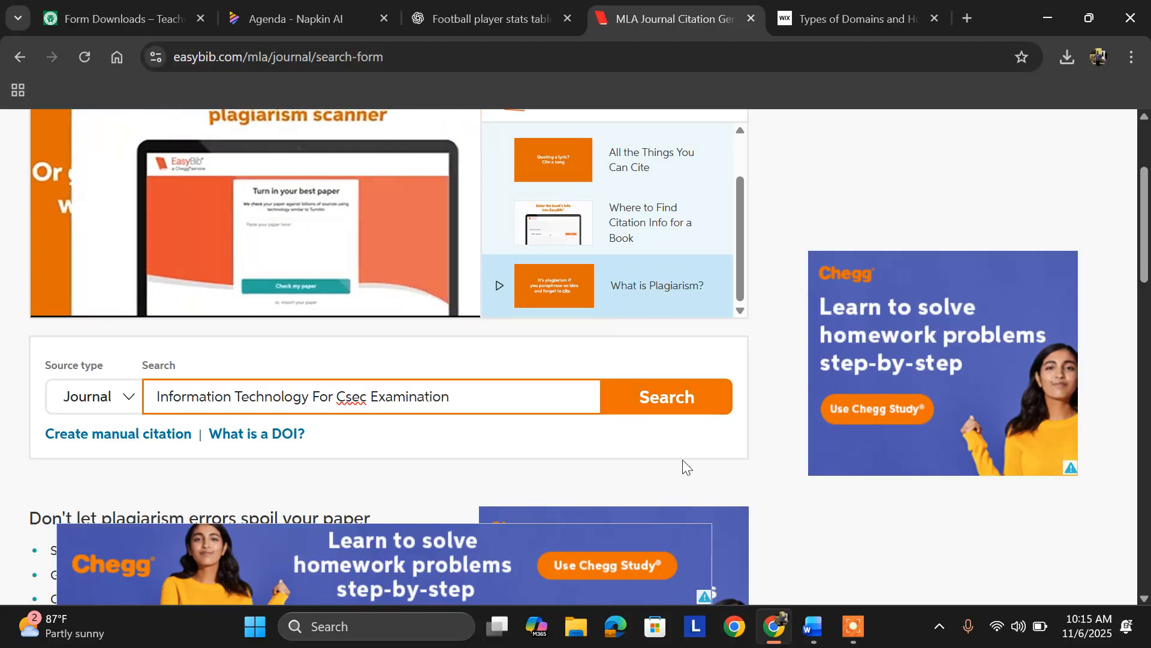
{"action": "left_click", "coordinate": [657, 412]}
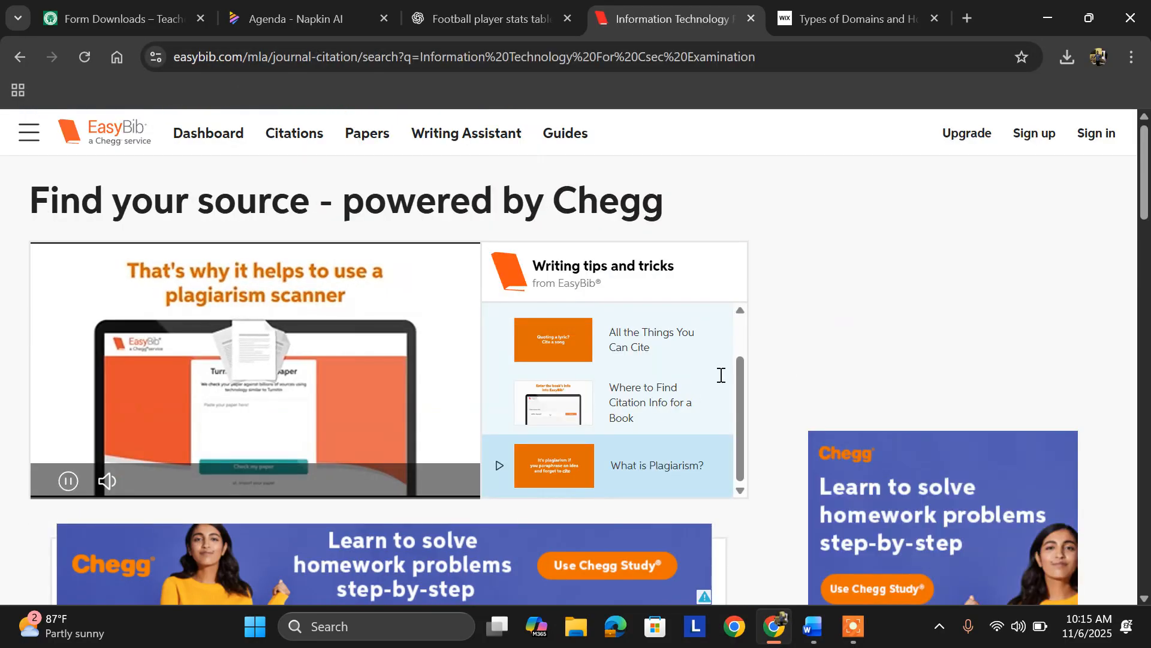
{"action": "scroll", "coordinate": [810, 423], "scroll_direction": "down", "scroll_amount": 2}
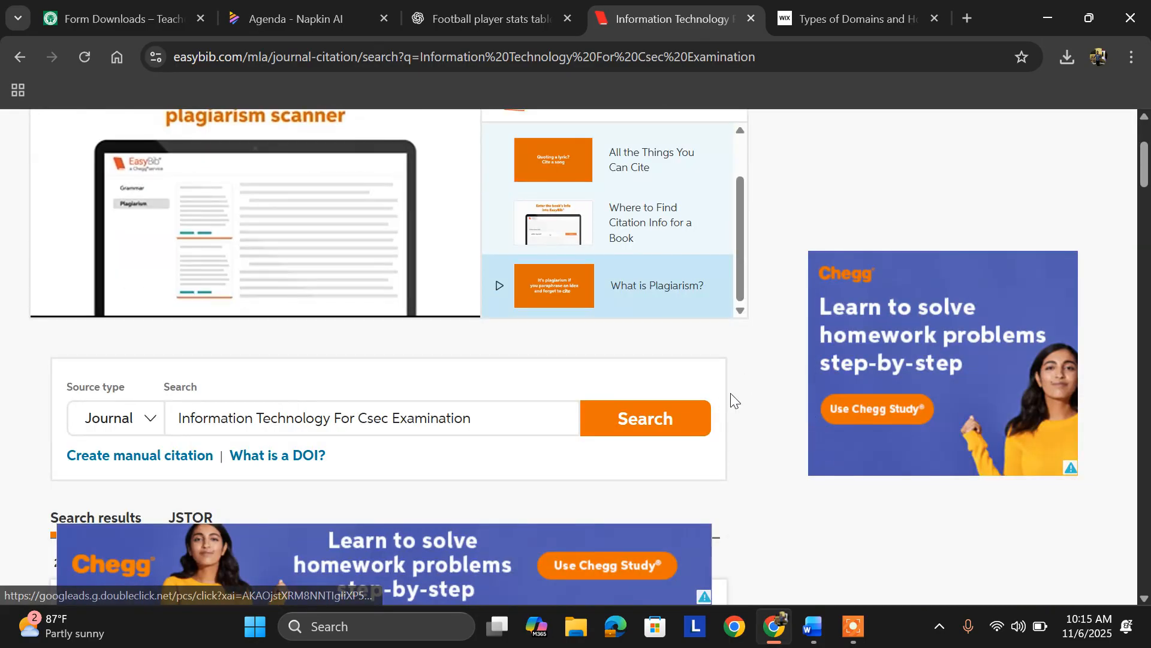
{"action": "scroll", "coordinate": [599, 417], "scroll_direction": "down", "scroll_amount": 1}
{"action": "scroll", "coordinate": [468, 387], "scroll_direction": "down", "scroll_amount": 3}
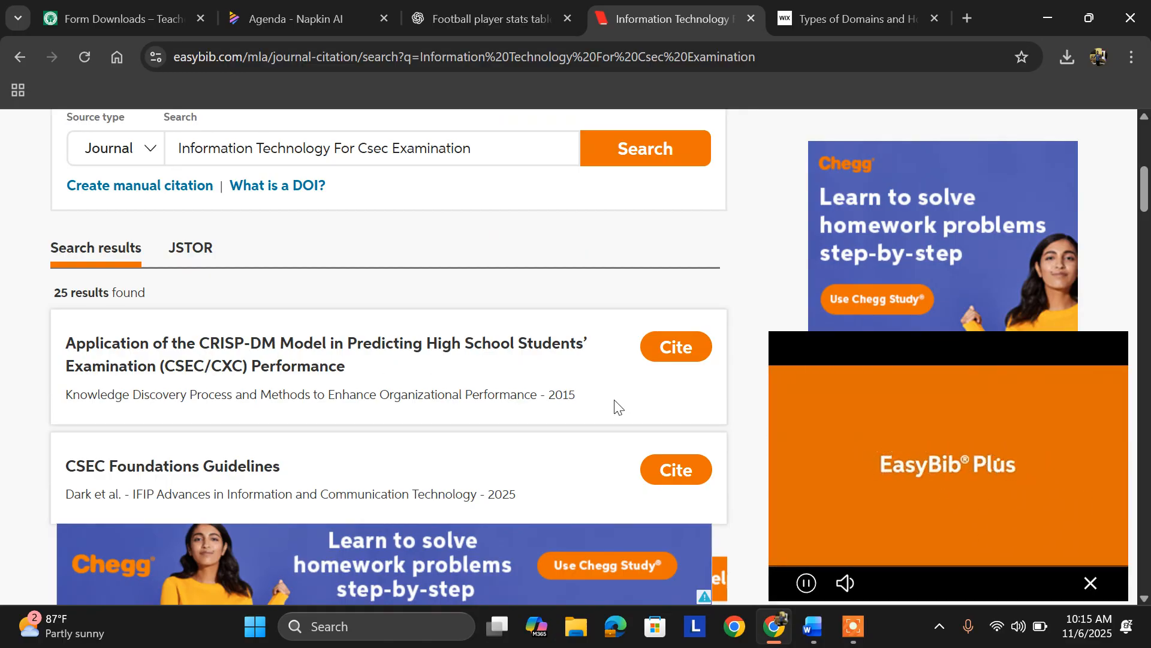
Look through the journal results for "Information Technology For Csec Examination" for a matching source.
{"action": "scroll", "coordinate": [431, 423], "scroll_direction": "down", "scroll_amount": 3}
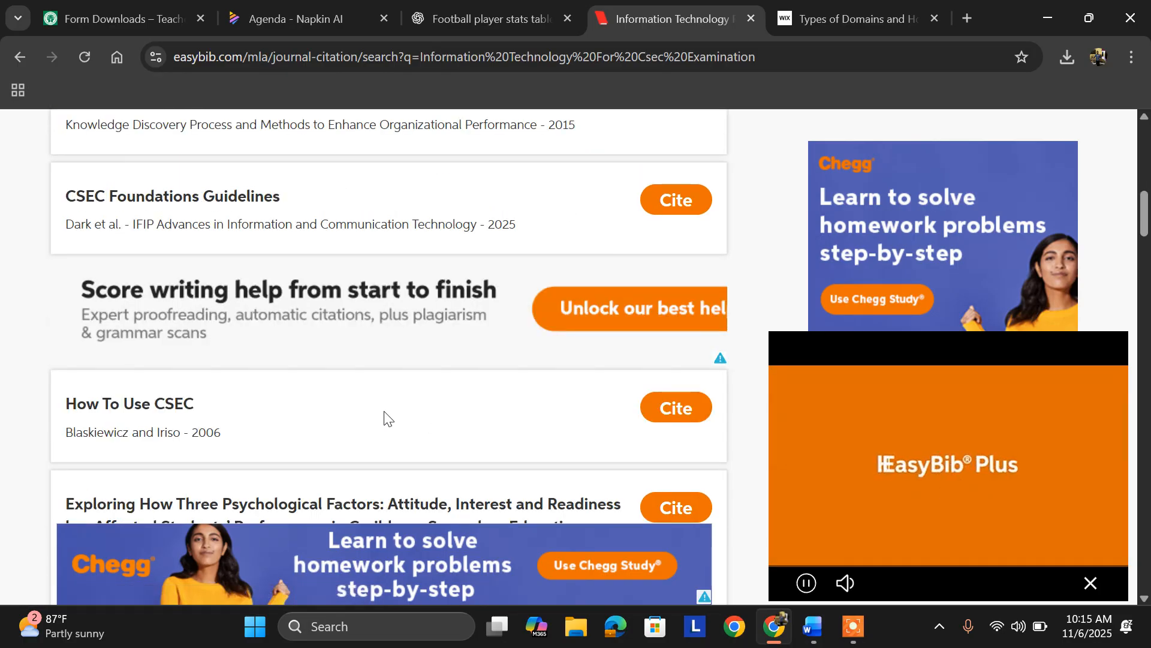
{"action": "scroll", "coordinate": [384, 418], "scroll_direction": "down", "scroll_amount": 5}
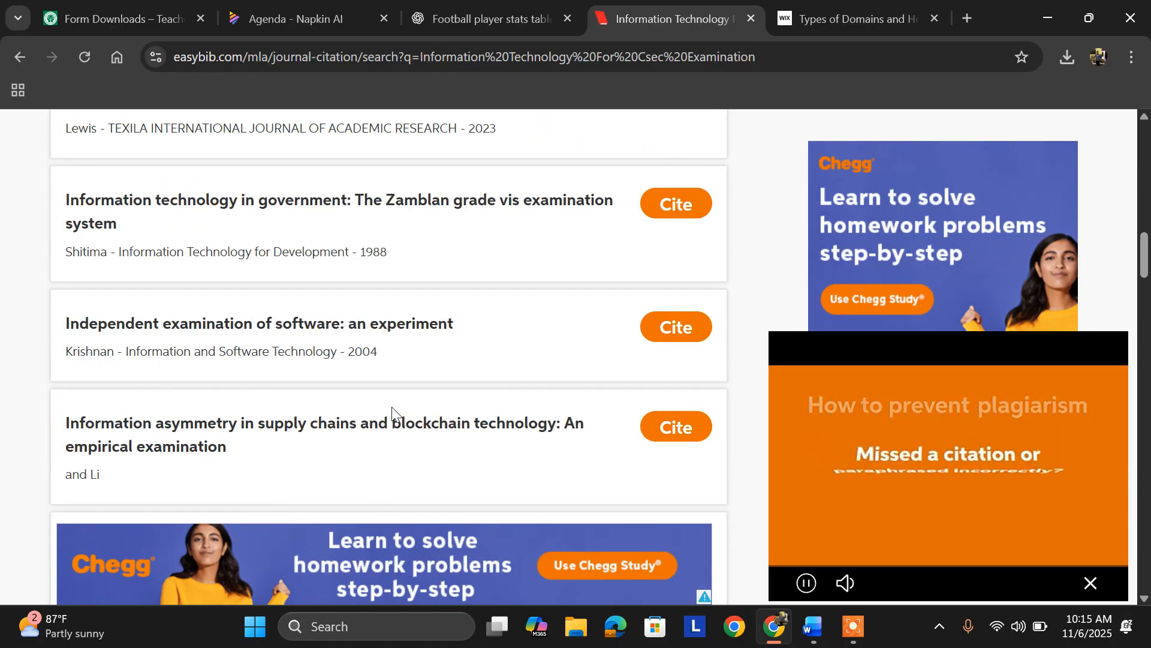
{"action": "scroll", "coordinate": [394, 411], "scroll_direction": "down", "scroll_amount": 3}
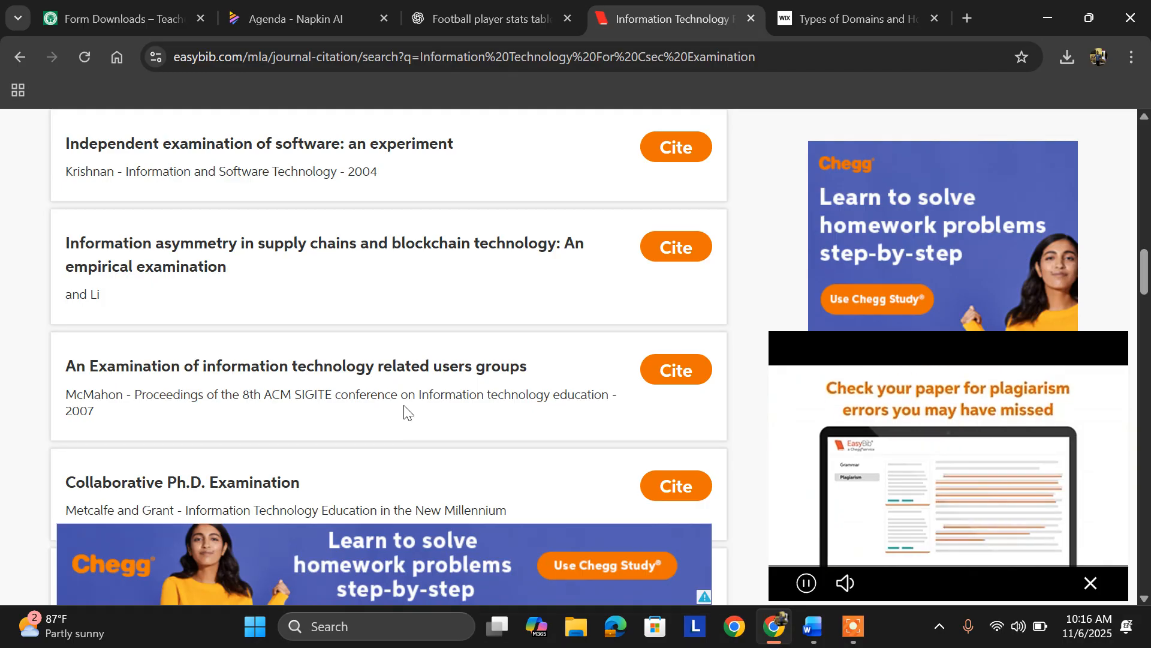
{"action": "scroll", "coordinate": [411, 441], "scroll_direction": "down", "scroll_amount": 5}
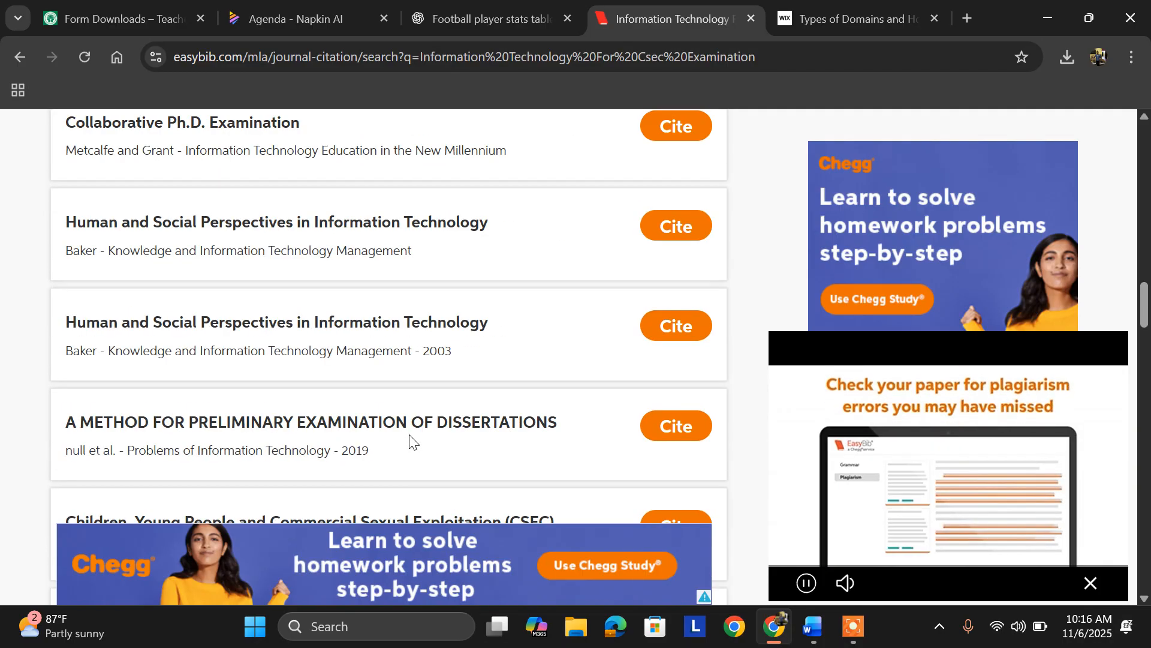
{"action": "scroll", "coordinate": [412, 442], "scroll_direction": "up", "scroll_amount": 7}
{"action": "scroll", "coordinate": [413, 439], "scroll_direction": "up", "scroll_amount": 20}
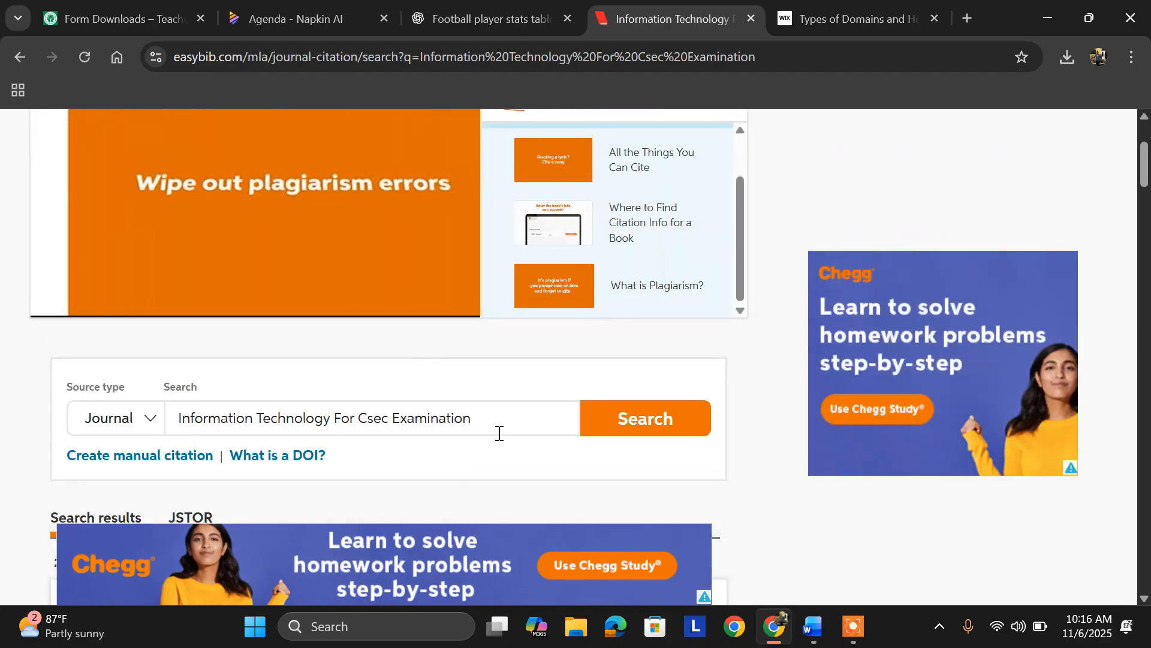
Extend the journal search query with "by" and the two authors' names, and run the search again.
{"action": "left_click", "coordinate": [489, 419]}
{"action": "type", "text": "by "}
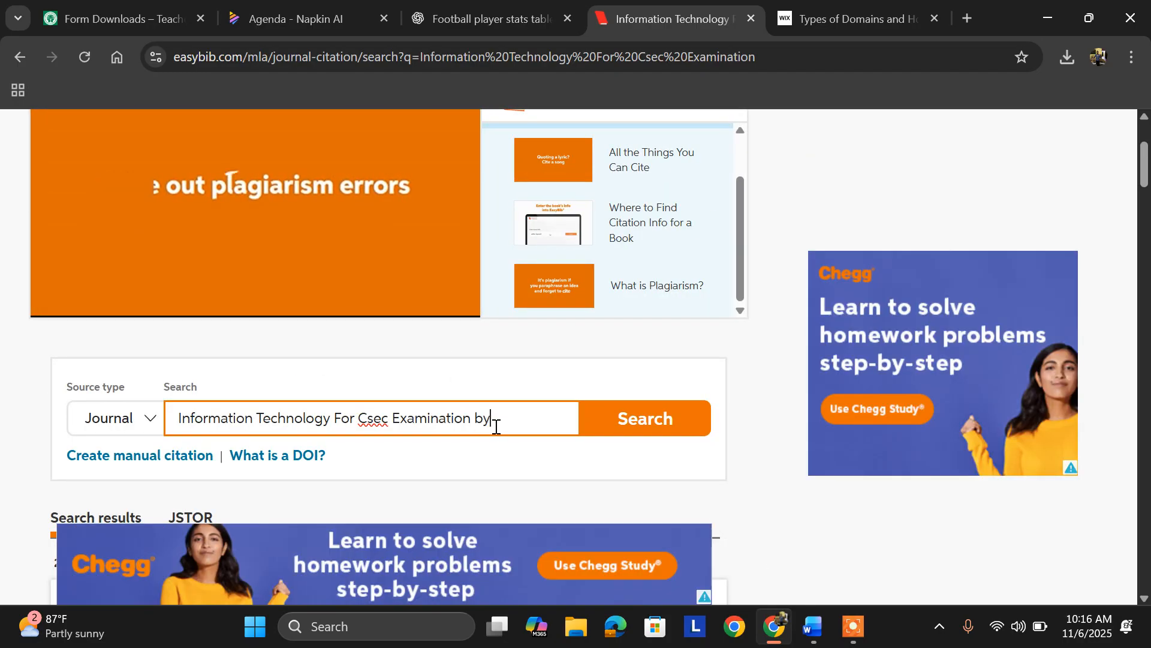
{"action": "type", "text": "Howar"}
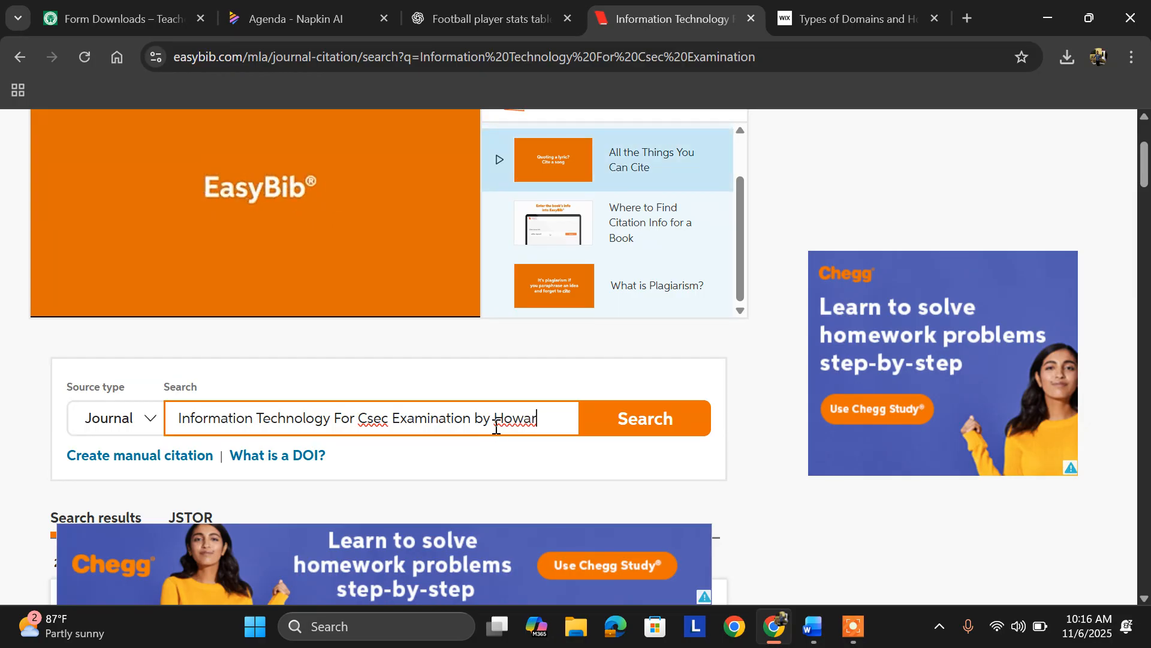
{"action": "type", "text": "d Campbell"}
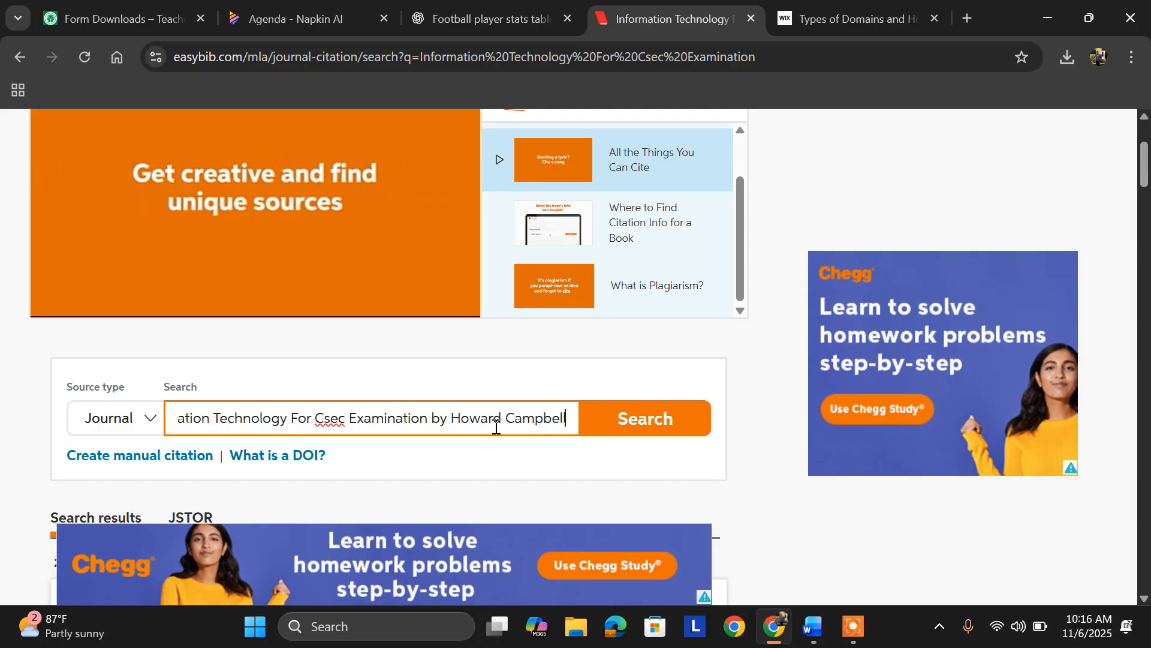
{"action": "type", "text": " and a"}
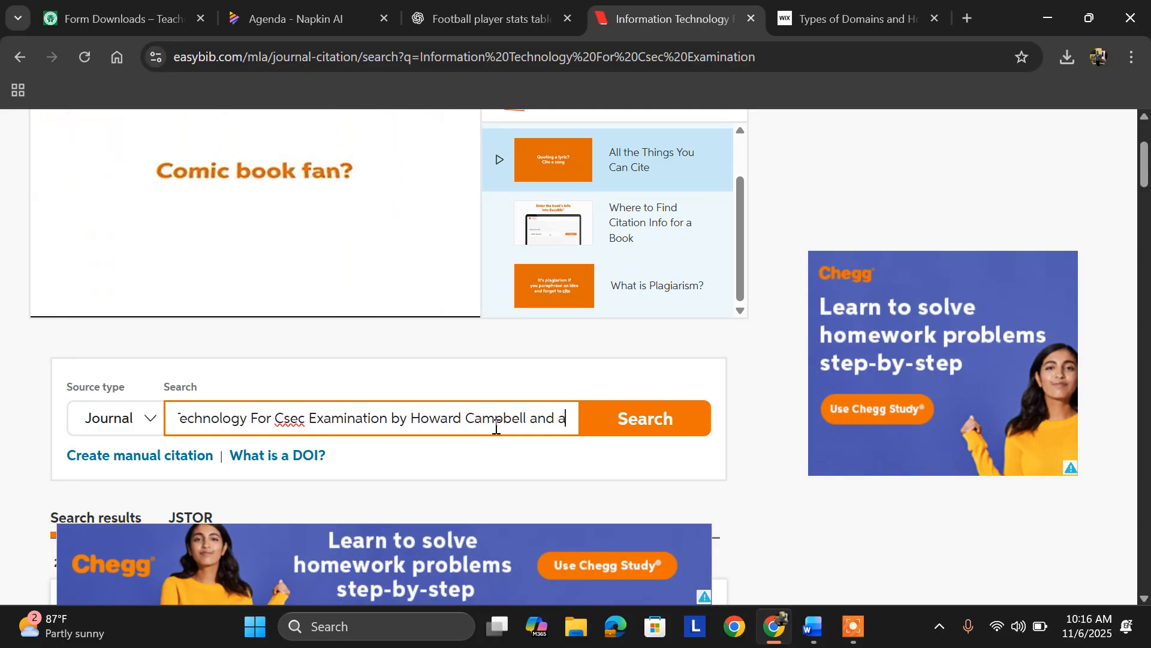
{"action": "type", "text": "lan wood"}
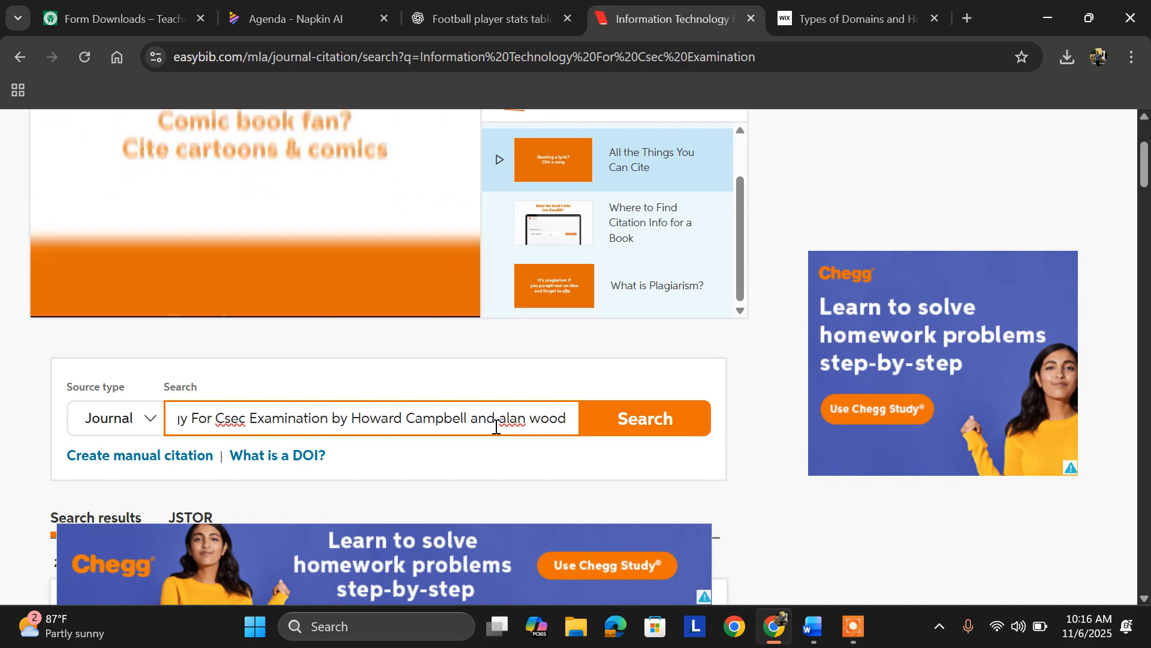
{"action": "key", "text": "Return"}
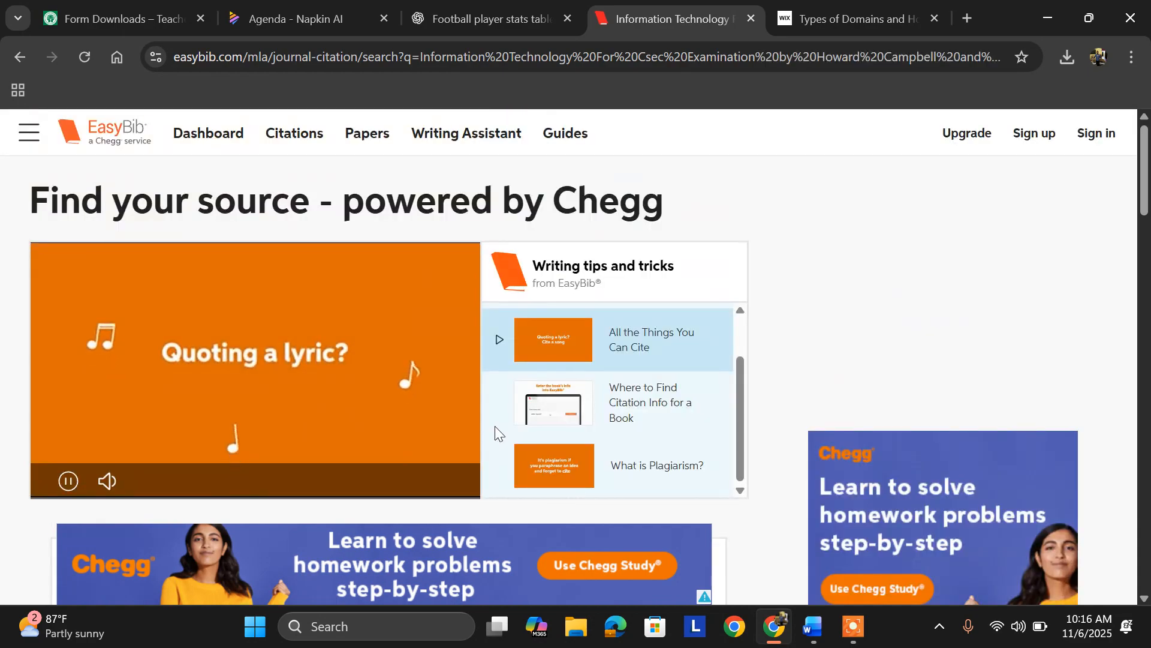
{"action": "scroll", "coordinate": [495, 426], "scroll_direction": "down", "scroll_amount": 3}
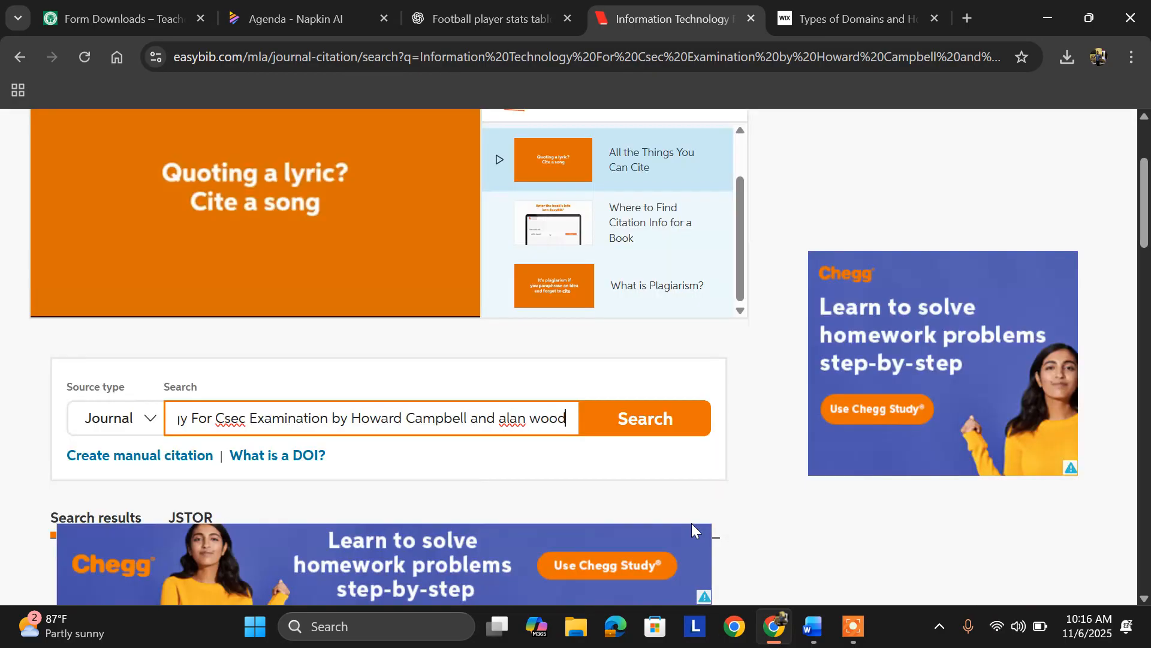
{"action": "left_click", "coordinate": [647, 435]}
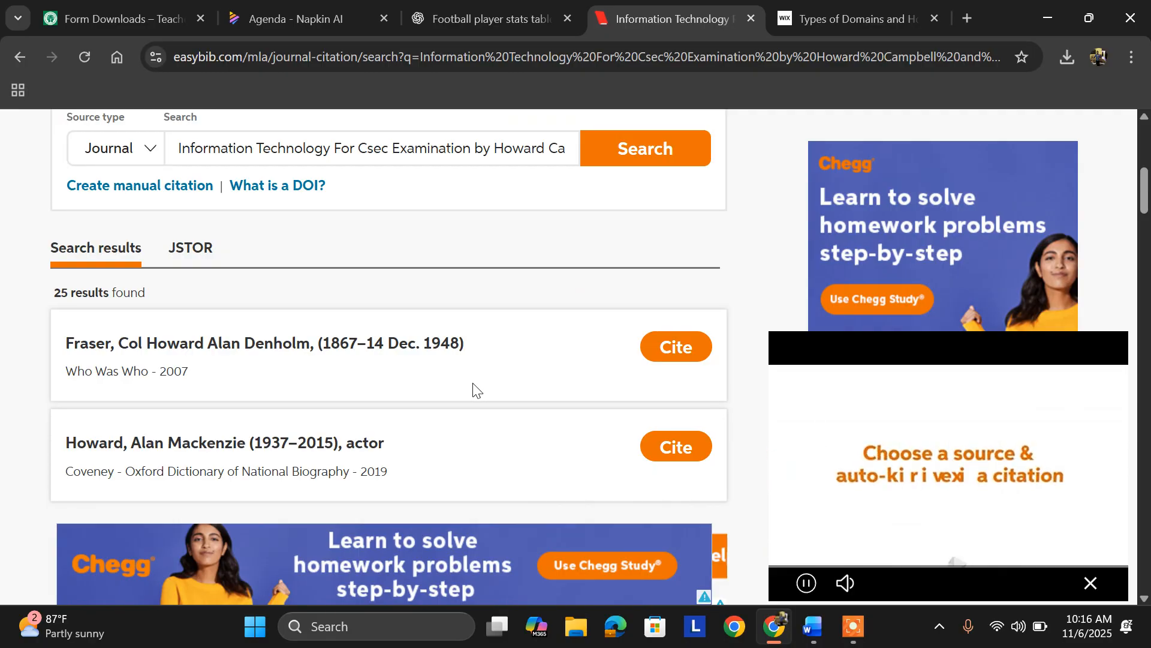
Examine the journal results of the title-and-author search for a source that matches the textbook.
{"action": "scroll", "coordinate": [474, 389], "scroll_direction": "down", "scroll_amount": 2}
{"action": "scroll", "coordinate": [474, 390], "scroll_direction": "down", "scroll_amount": 1}
{"action": "scroll", "coordinate": [442, 378], "scroll_direction": "down", "scroll_amount": 1}
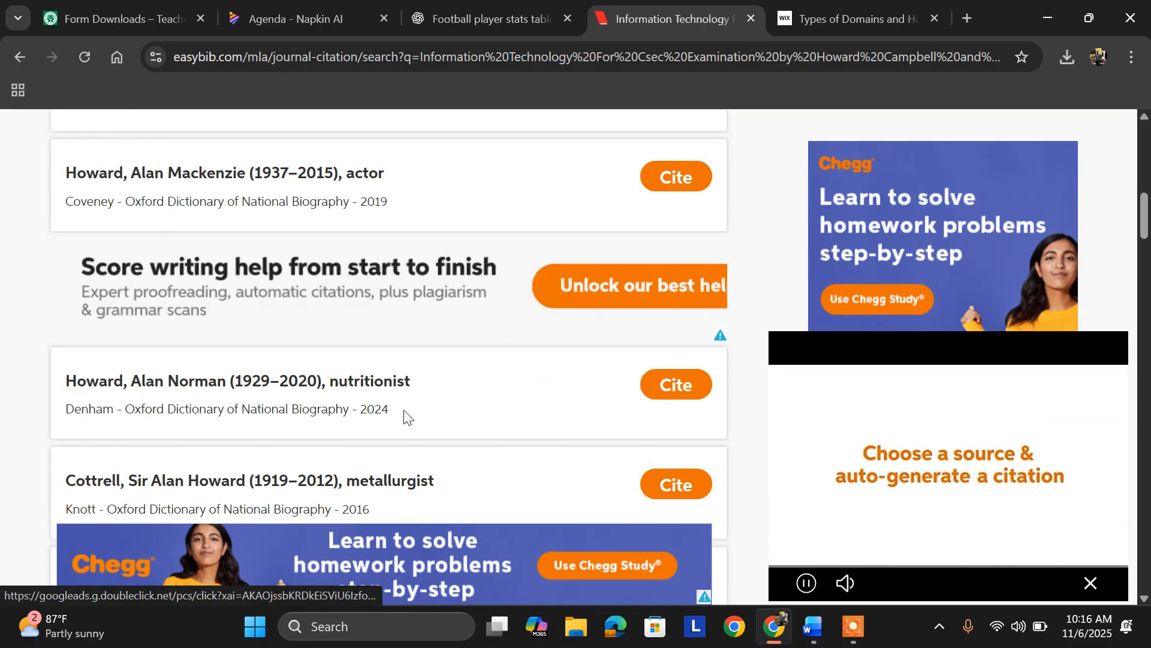
{"action": "scroll", "coordinate": [293, 473], "scroll_direction": "down", "scroll_amount": 3}
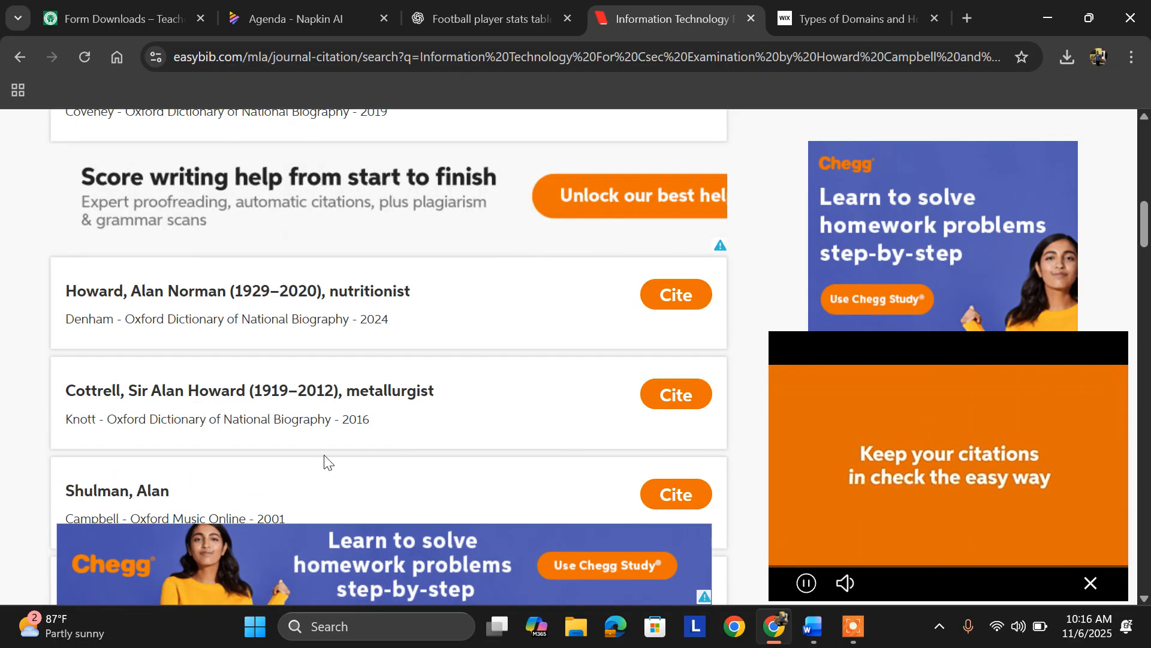
{"action": "scroll", "coordinate": [329, 402], "scroll_direction": "down", "scroll_amount": 2}
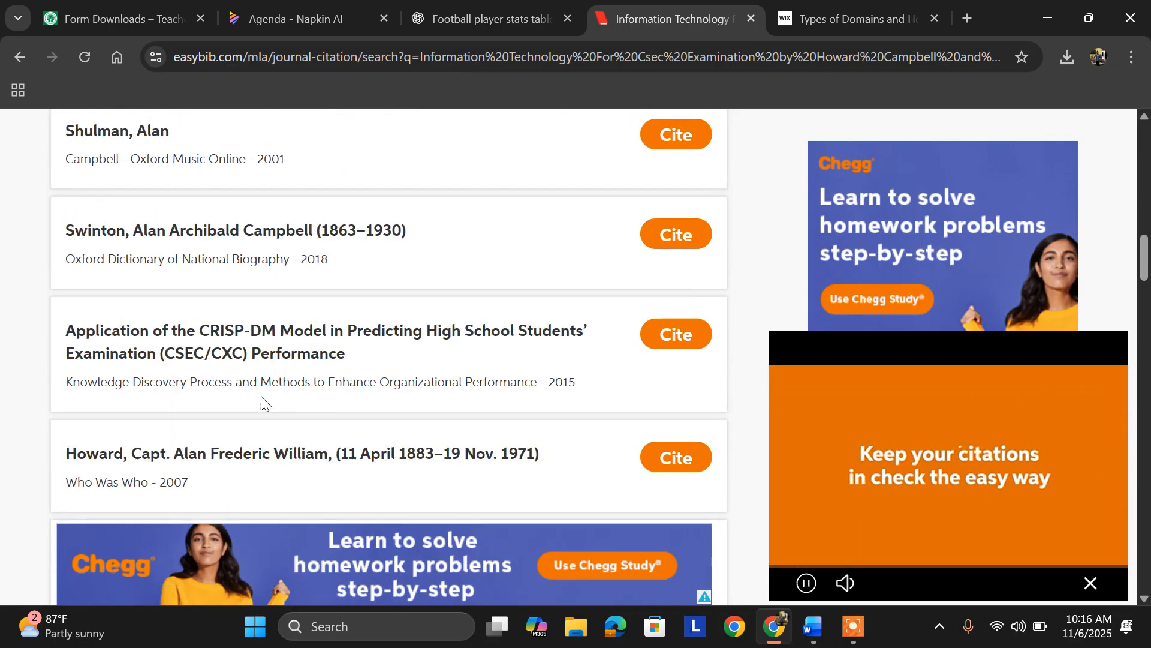
{"action": "scroll", "coordinate": [297, 362], "scroll_direction": "down", "scroll_amount": 4}
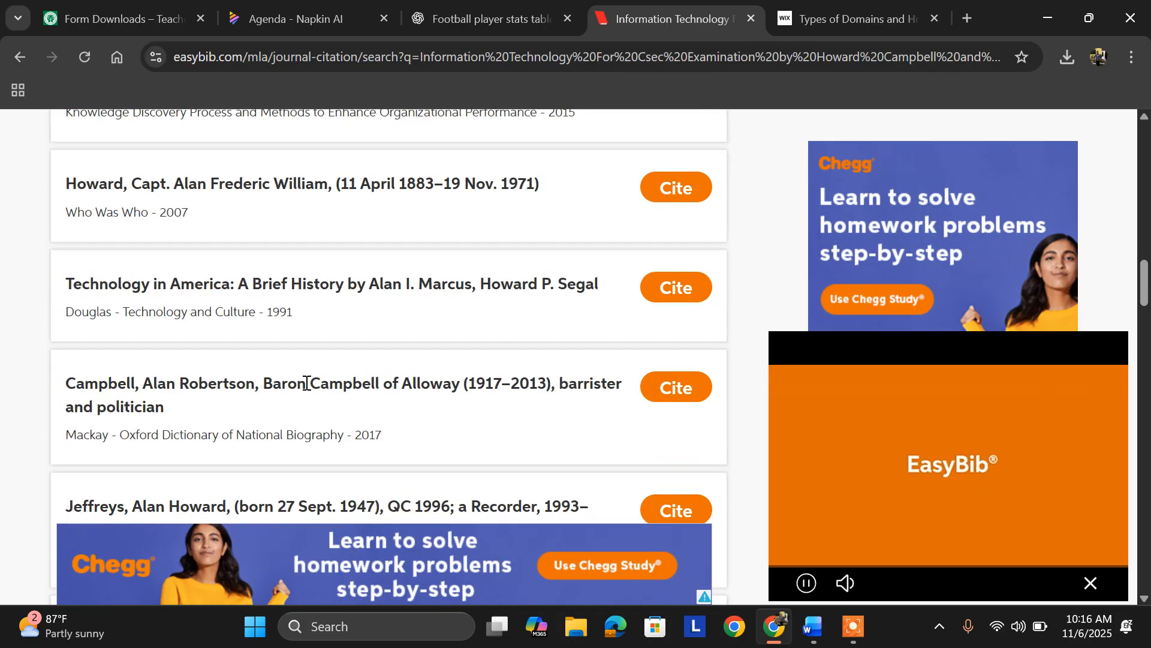
{"action": "scroll", "coordinate": [321, 398], "scroll_direction": "up", "scroll_amount": 8}
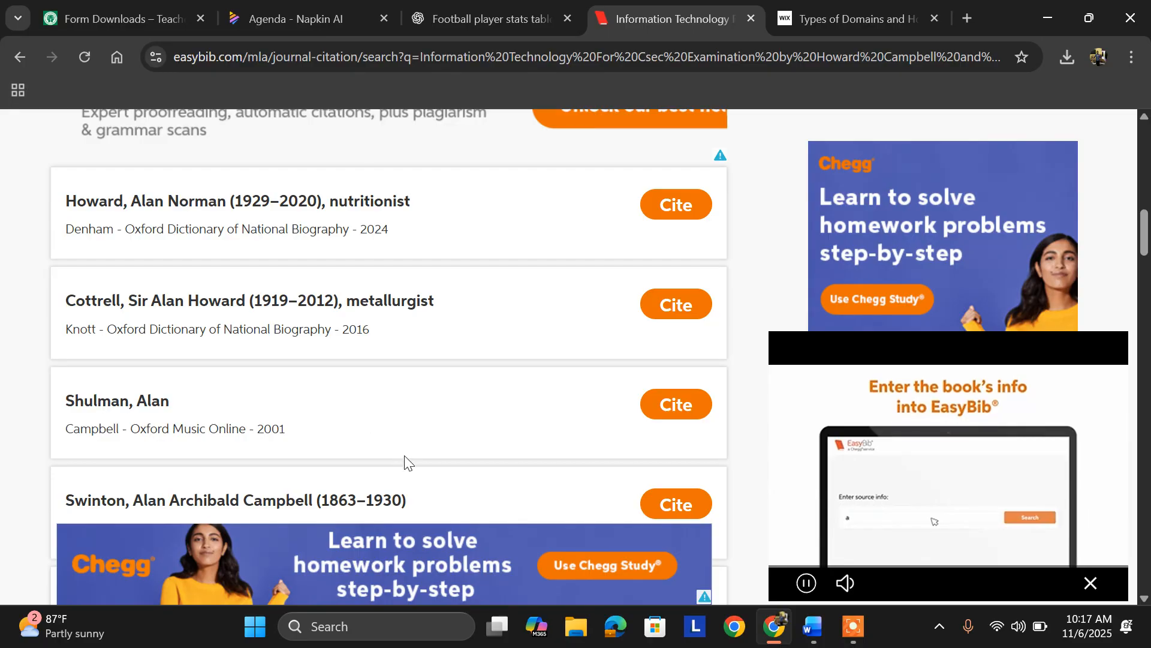
{"action": "scroll", "coordinate": [404, 455], "scroll_direction": "up", "scroll_amount": 15}
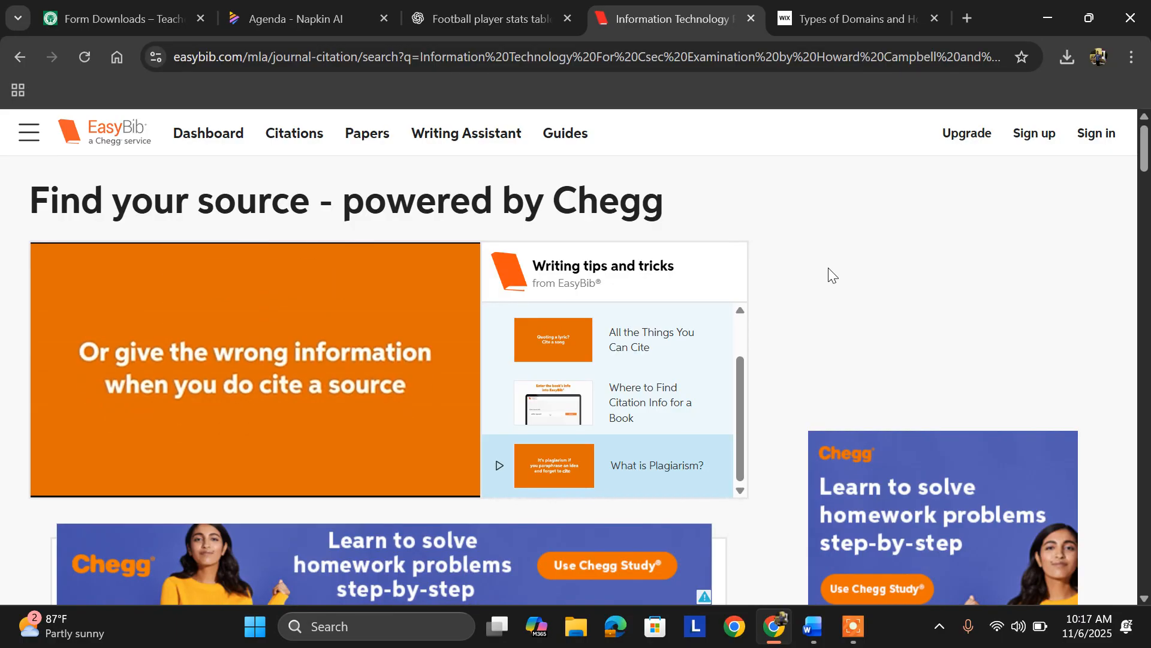
{"action": "scroll", "coordinate": [805, 359], "scroll_direction": "down", "scroll_amount": 1}
{"action": "scroll", "coordinate": [783, 371], "scroll_direction": "up", "scroll_amount": 1}
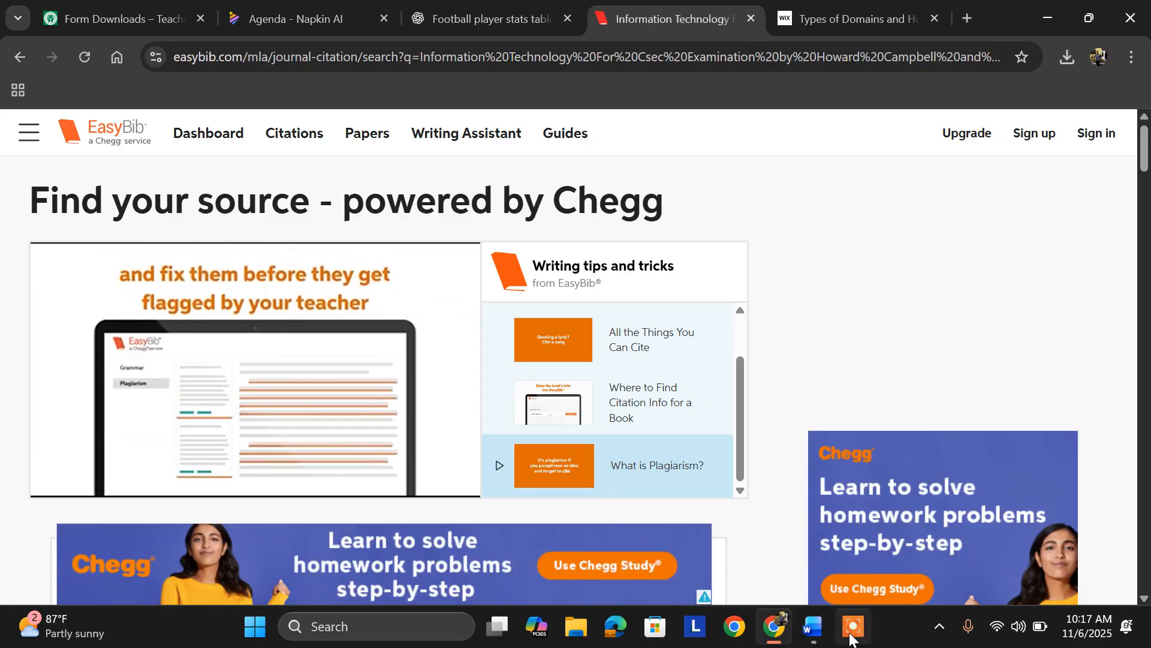
Switch to Document1 in Word and review the numbered steps of the infographic, from Set Up Document to Statistical Graphs.
{"action": "mouse_move", "coordinate": [817, 633]}
{"action": "left_click", "coordinate": [760, 577]}
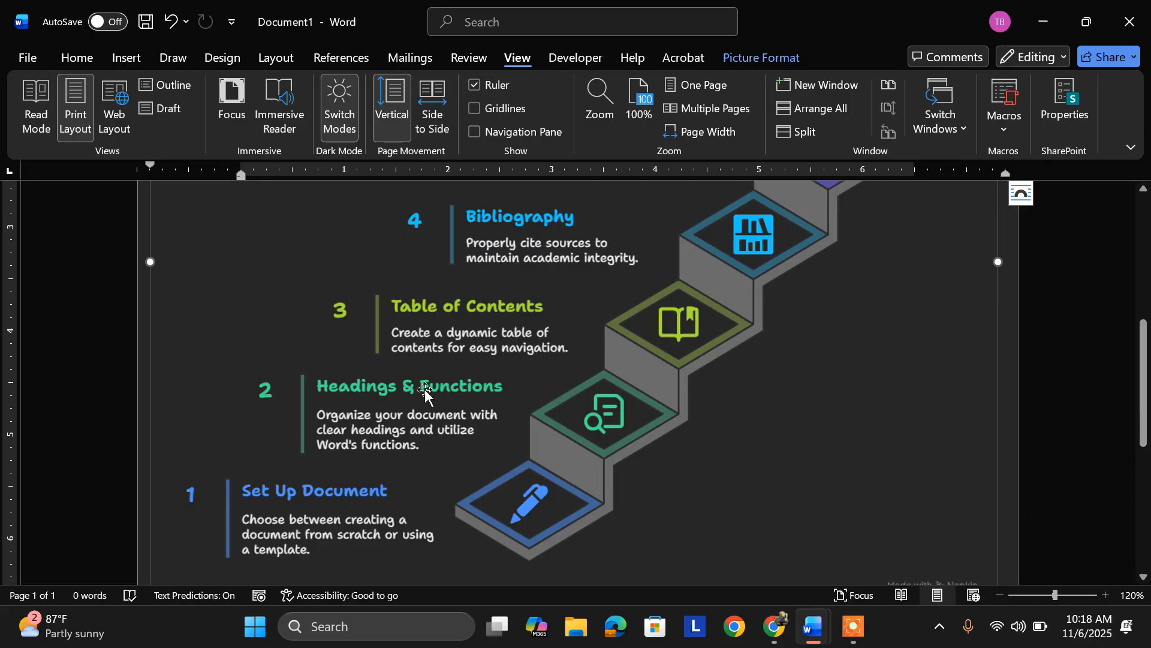
{"action": "scroll", "coordinate": [456, 378], "scroll_direction": "up", "scroll_amount": 3}
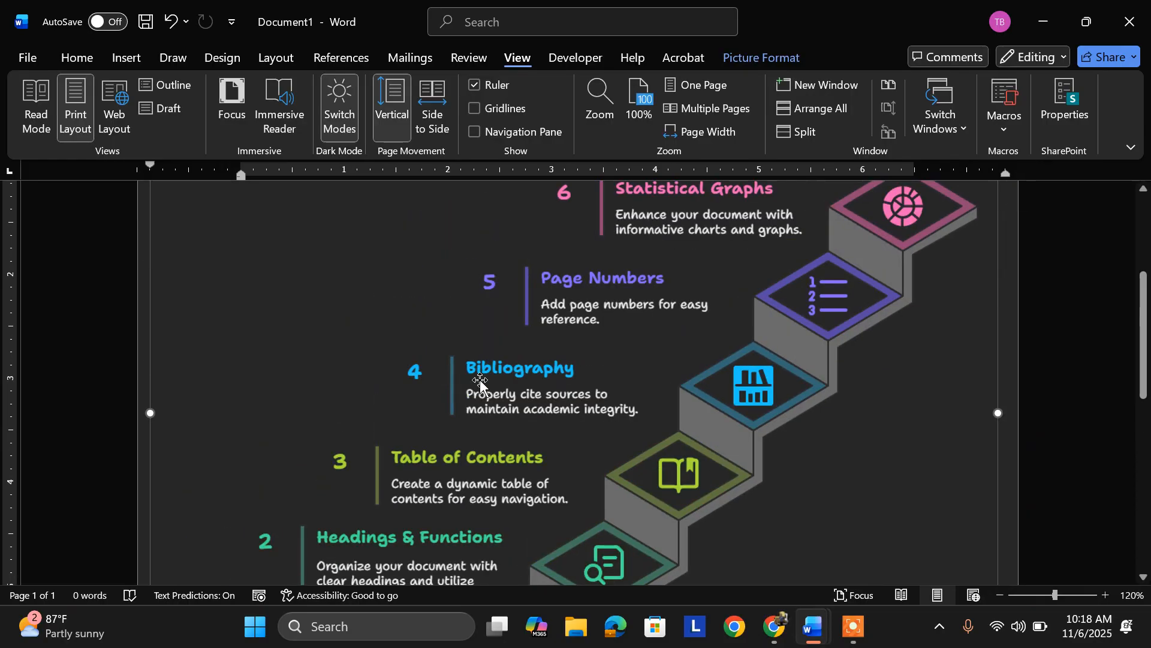
{"action": "scroll", "coordinate": [658, 306], "scroll_direction": "up", "scroll_amount": 1}
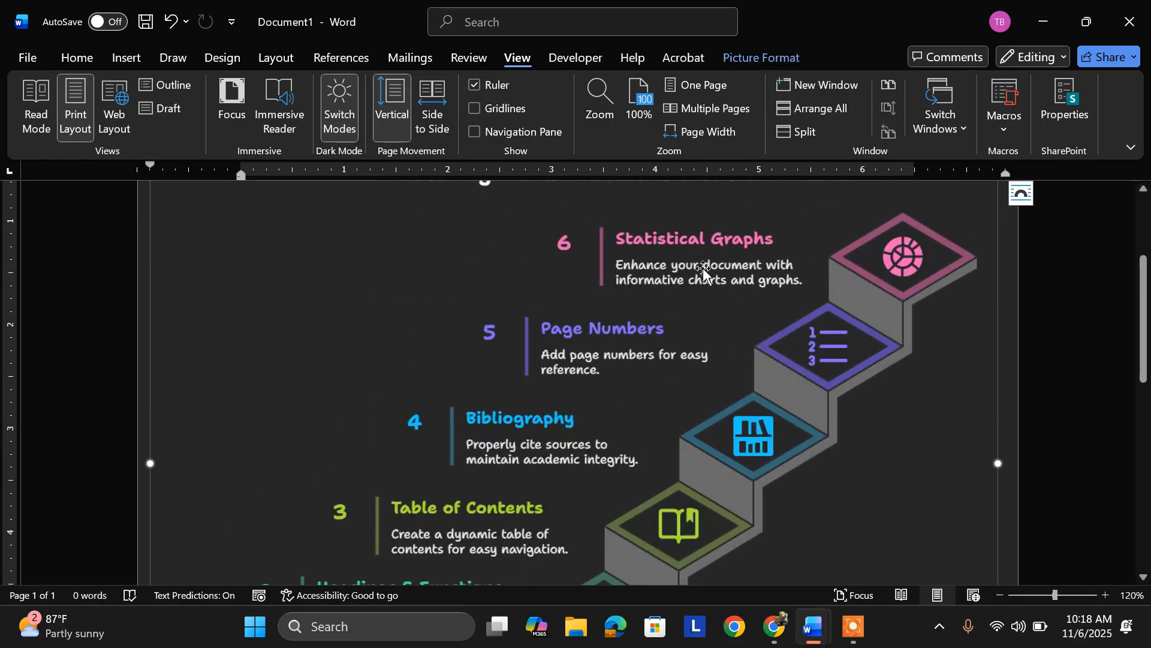
{"action": "scroll", "coordinate": [655, 347], "scroll_direction": "down", "scroll_amount": 12}
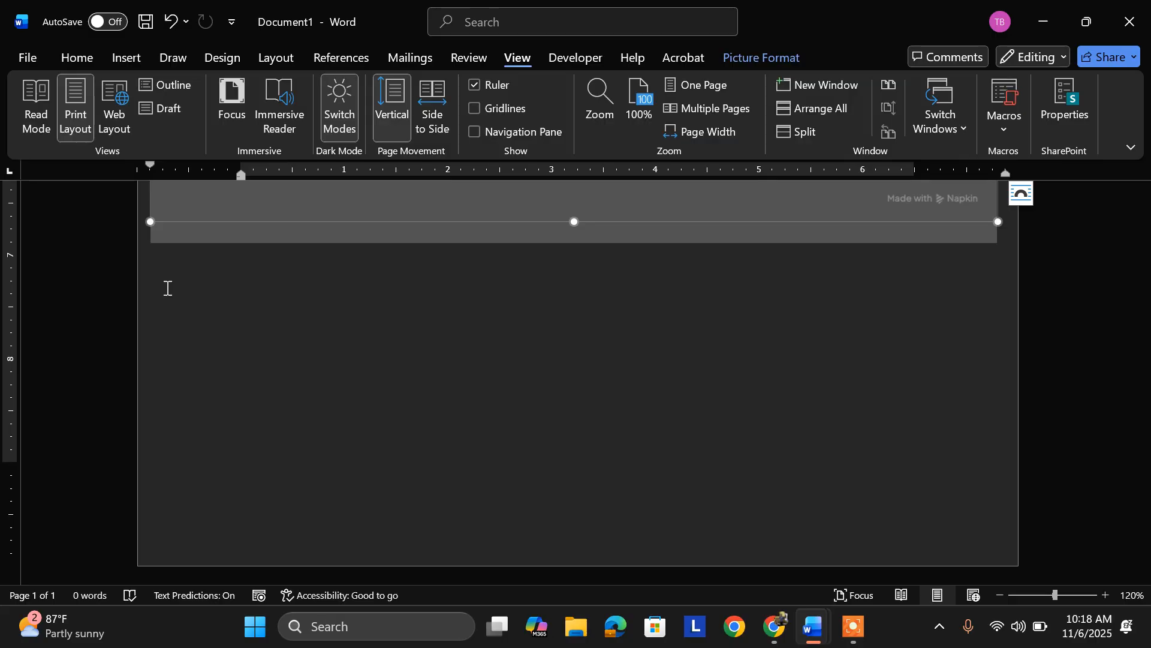
Insert a blank page ahead of the infographic in Document1.
{"action": "left_click", "coordinate": [168, 288]}
{"action": "left_click", "coordinate": [122, 59]}
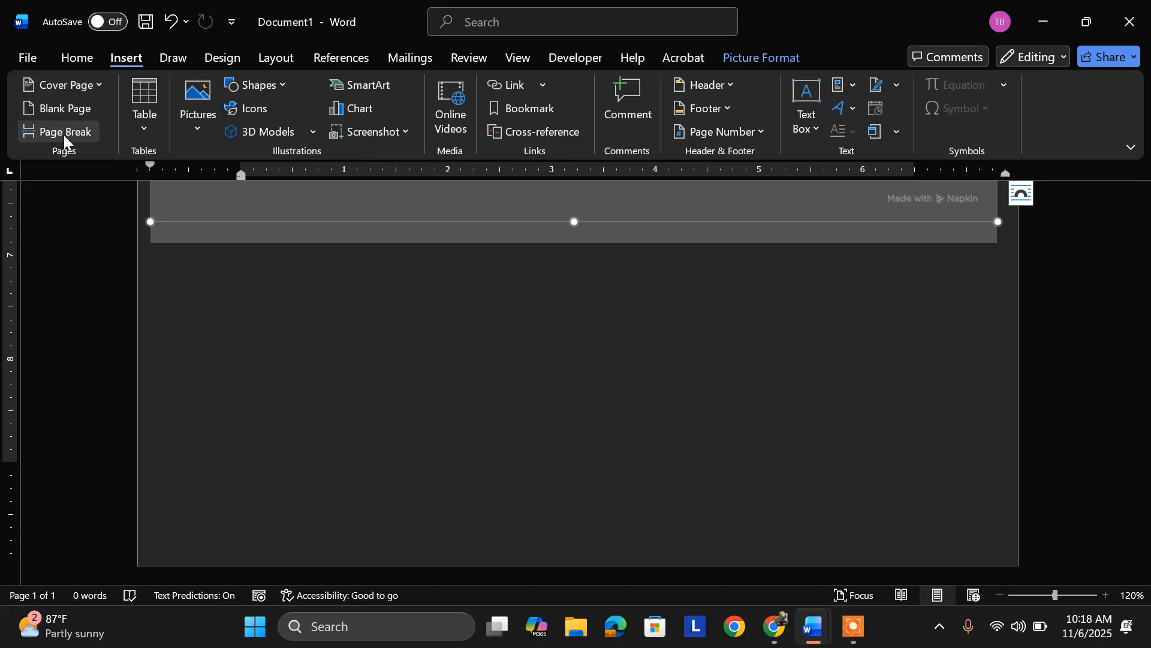
{"action": "left_click", "coordinate": [62, 109]}
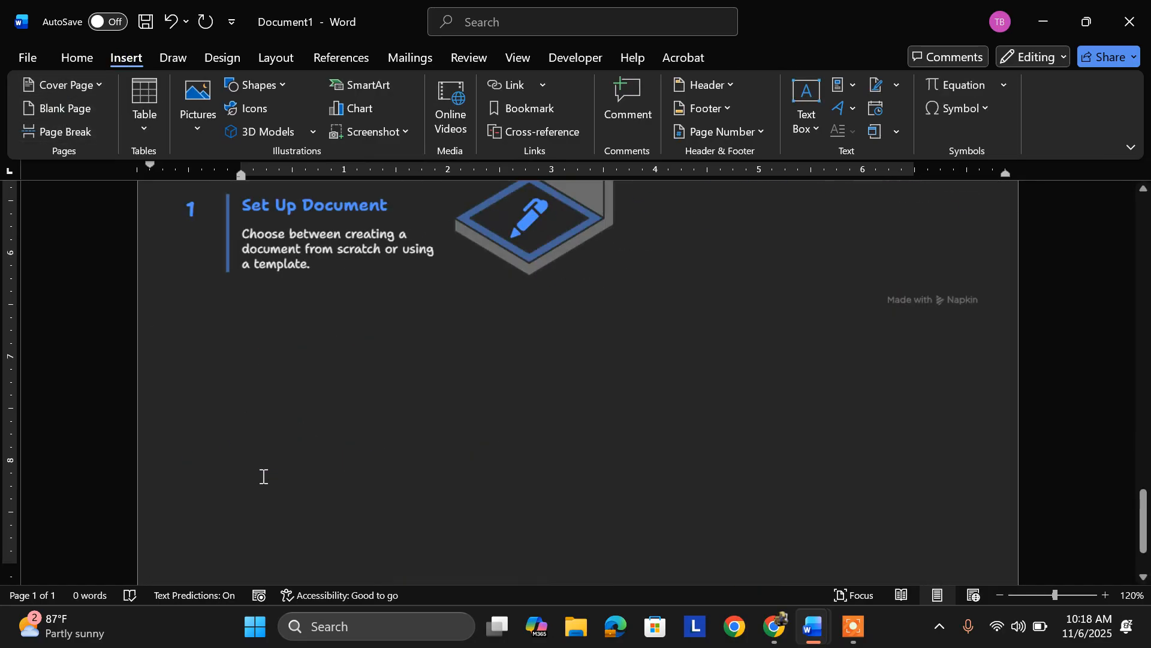
{"action": "scroll", "coordinate": [270, 509], "scroll_direction": "up", "scroll_amount": 15}
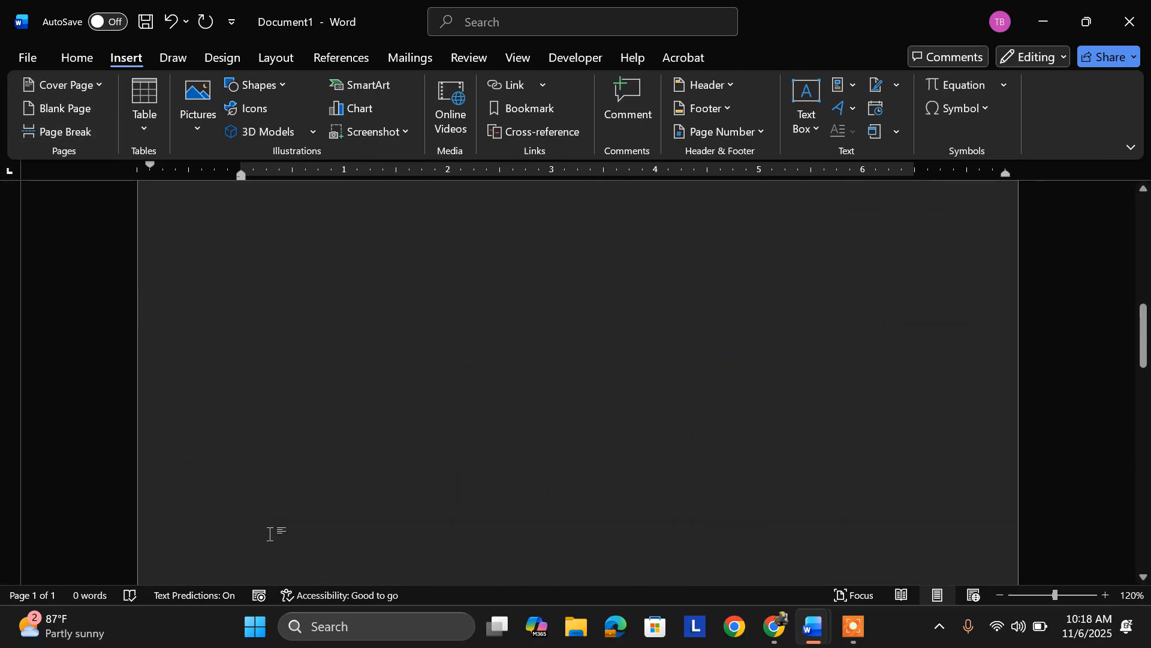
{"action": "scroll", "coordinate": [275, 509], "scroll_direction": "up", "scroll_amount": 1}
Insert a table with six columns and five rows on the new blank page.
{"action": "left_click", "coordinate": [295, 298]}
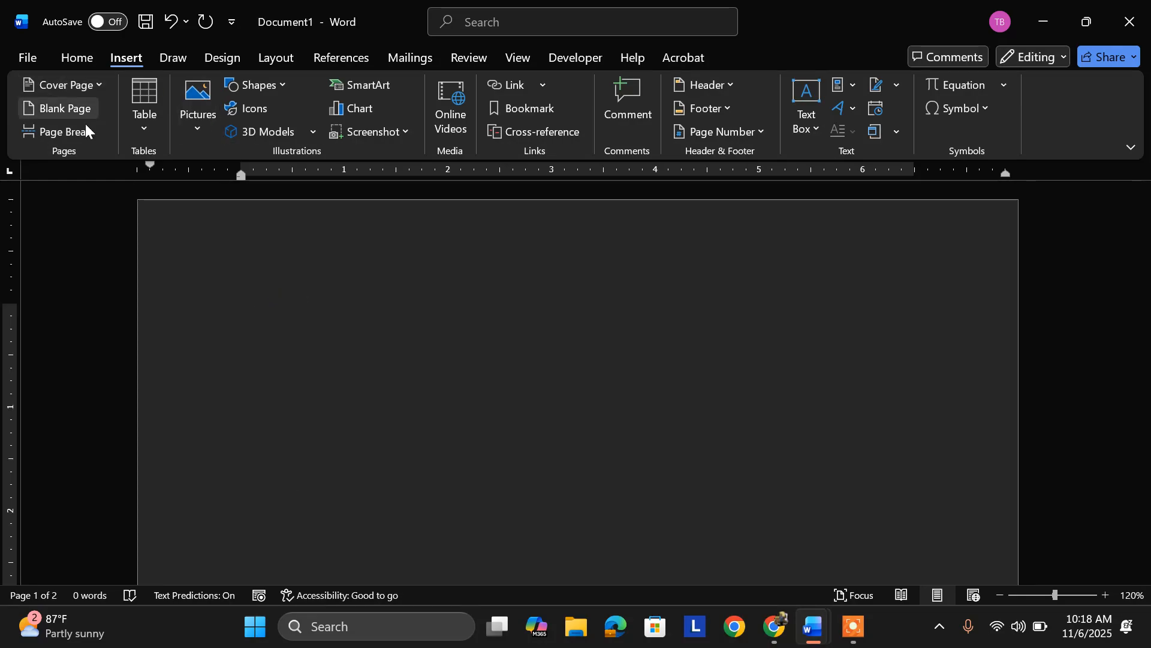
{"action": "left_click", "coordinate": [143, 128]}
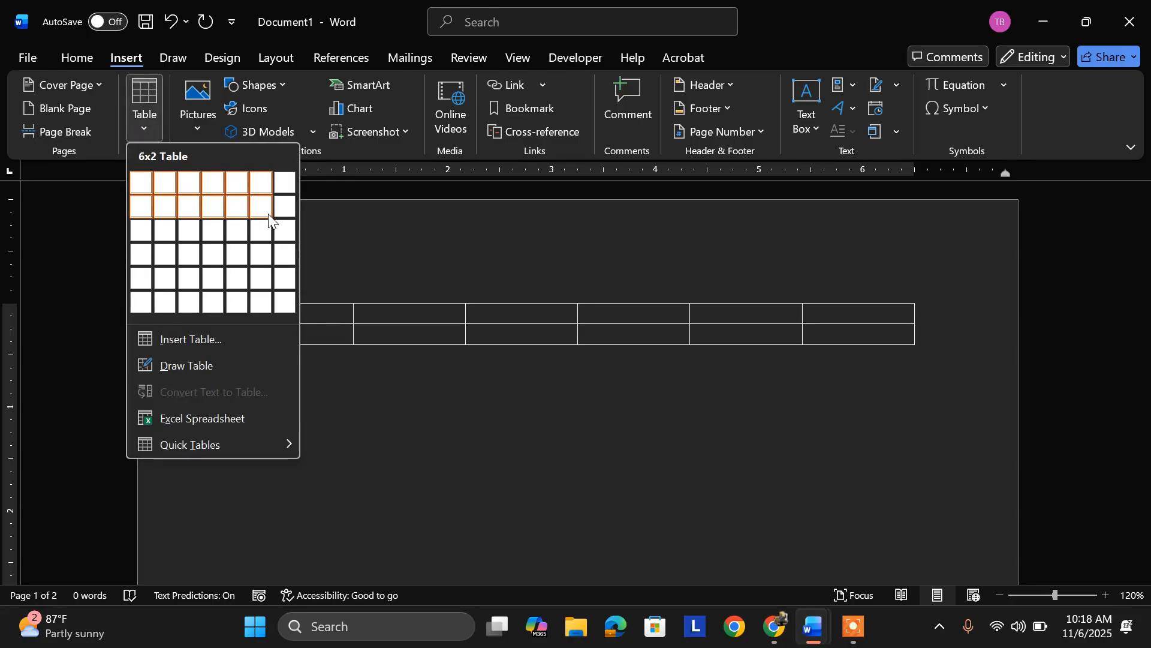
{"action": "left_click", "coordinate": [266, 286]}
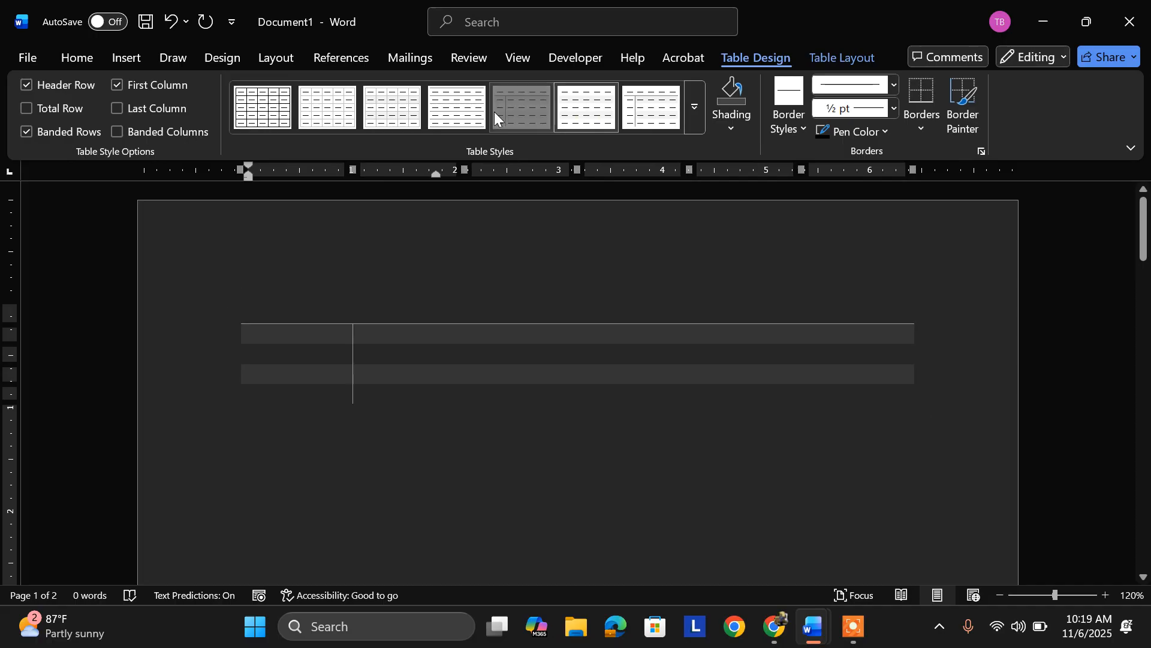
Style the table with the dark blue Grid Tables design that has a solid header row and banded rows.
{"action": "left_click", "coordinate": [393, 108]}
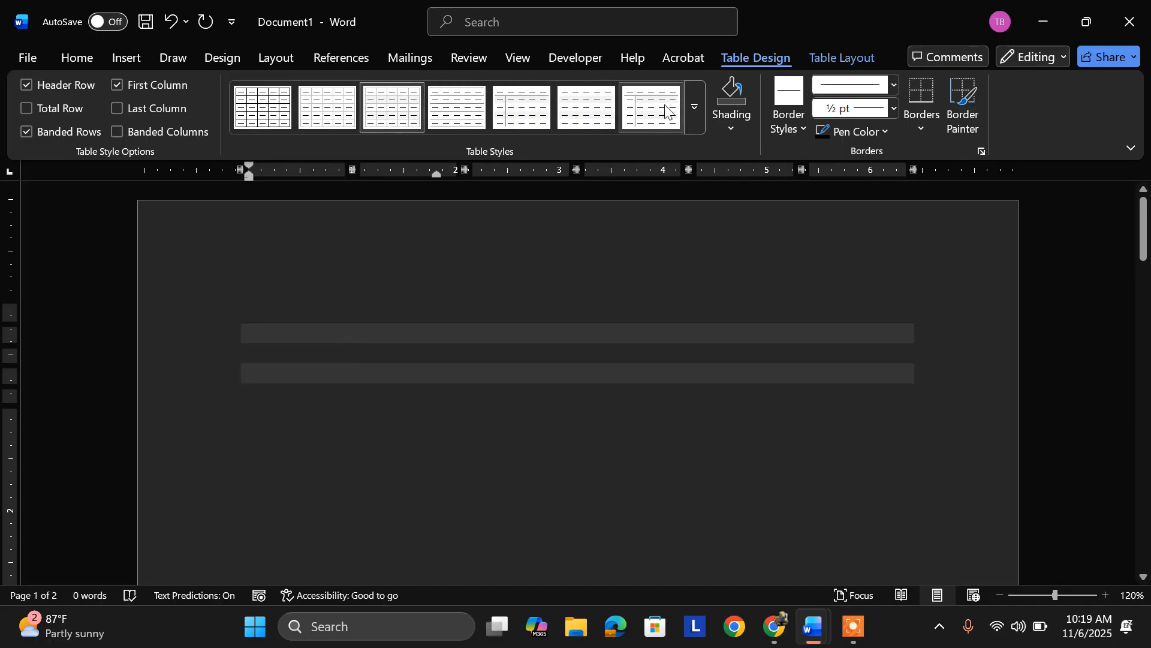
{"action": "left_click", "coordinate": [694, 108]}
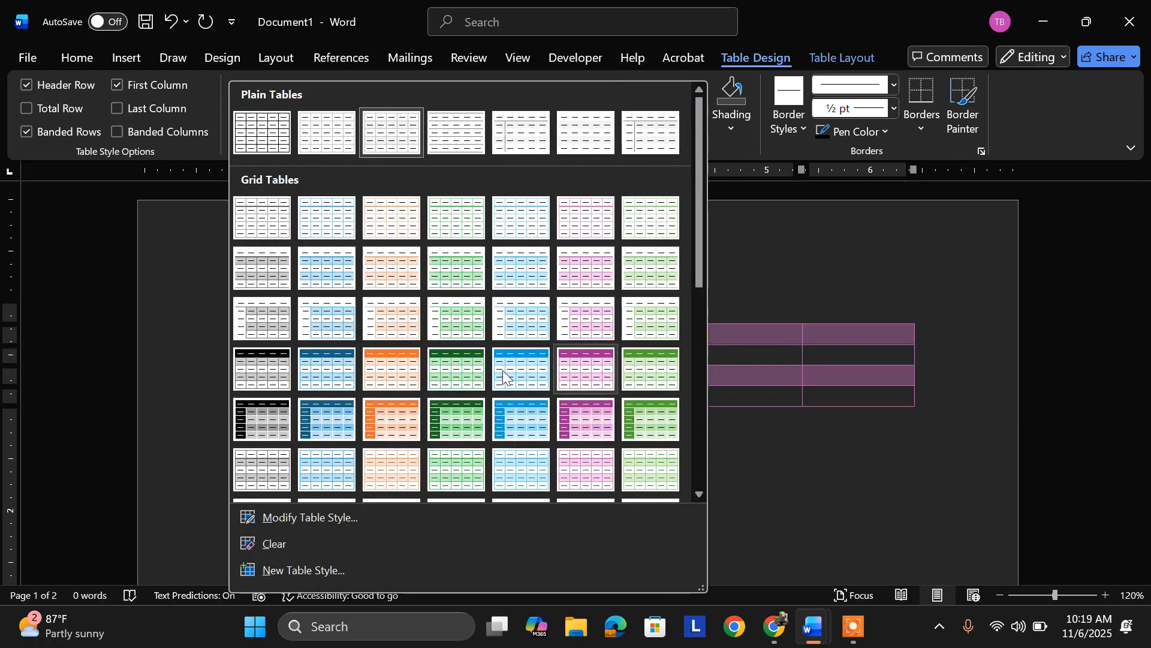
{"action": "left_click", "coordinate": [329, 368]}
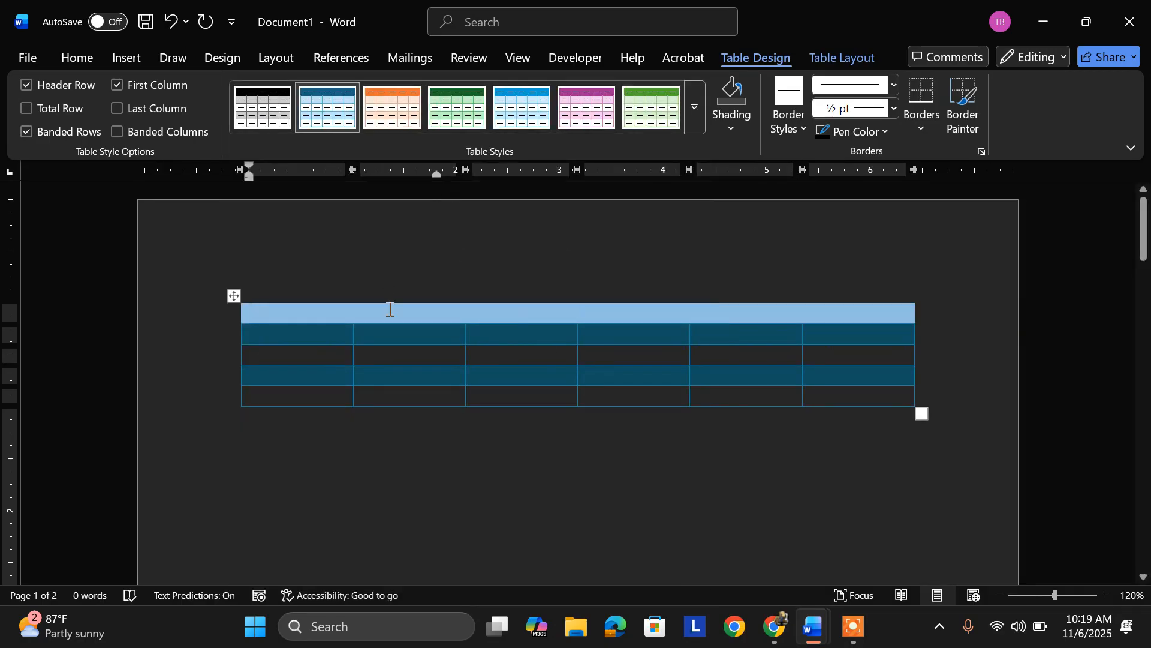
Restyle the table with the first Plain Tables design, a plain bordered grid without shading.
{"action": "left_click", "coordinate": [694, 108]}
{"action": "scroll", "coordinate": [446, 476], "scroll_direction": "down", "scroll_amount": 5}
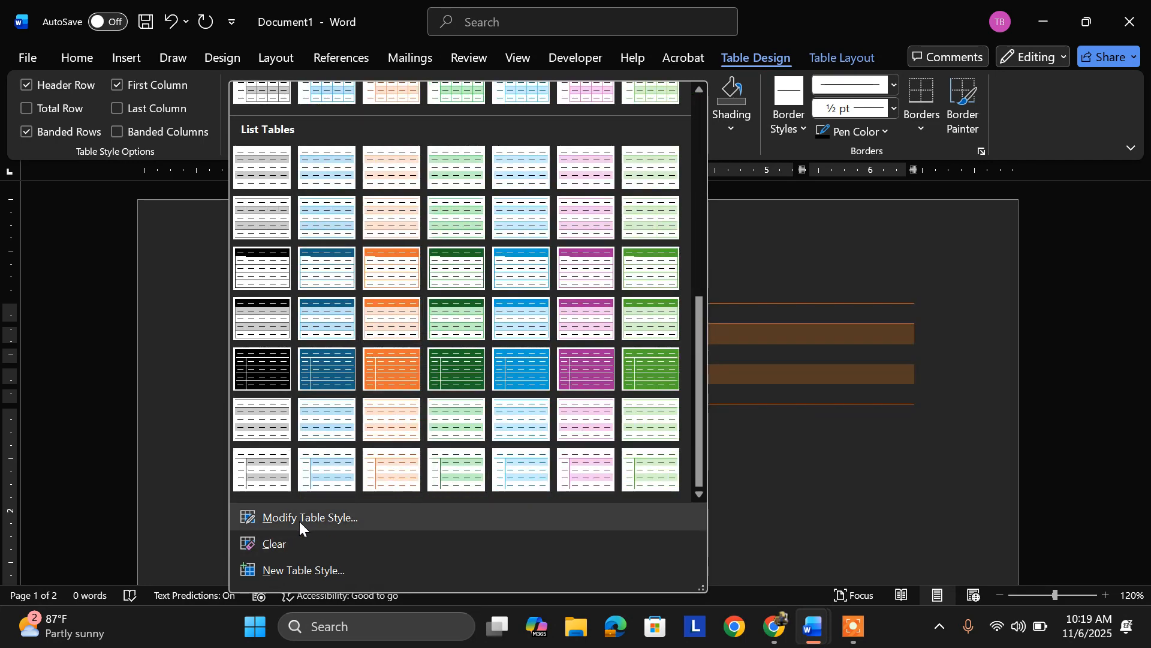
{"action": "scroll", "coordinate": [390, 375], "scroll_direction": "up", "scroll_amount": 10}
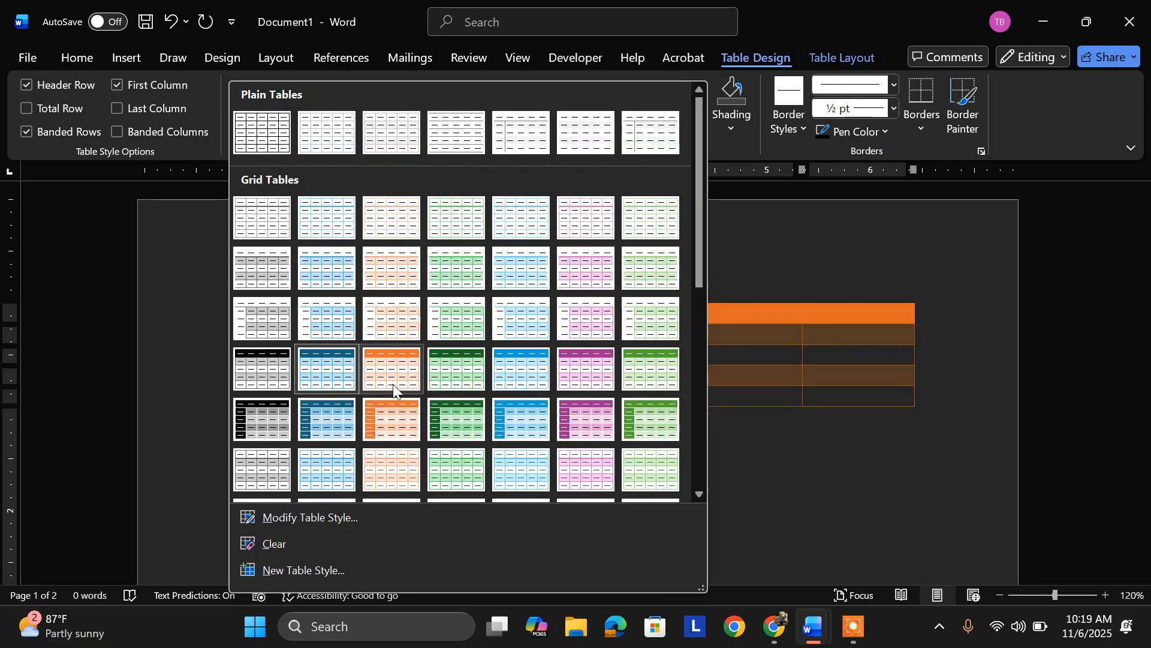
{"action": "left_click", "coordinate": [266, 131]}
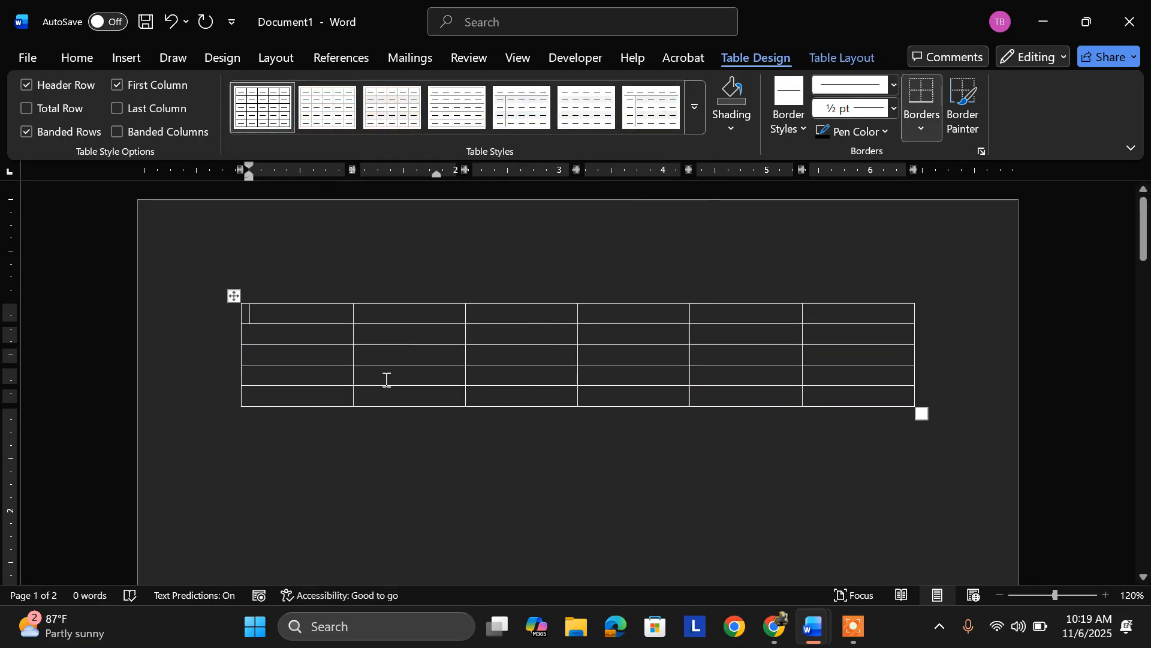
Switch to the ChatGPT chat in Chrome and copy the football player stats table from its header row through 2005.
{"action": "left_click", "coordinate": [774, 629]}
{"action": "left_click", "coordinate": [457, 14]}
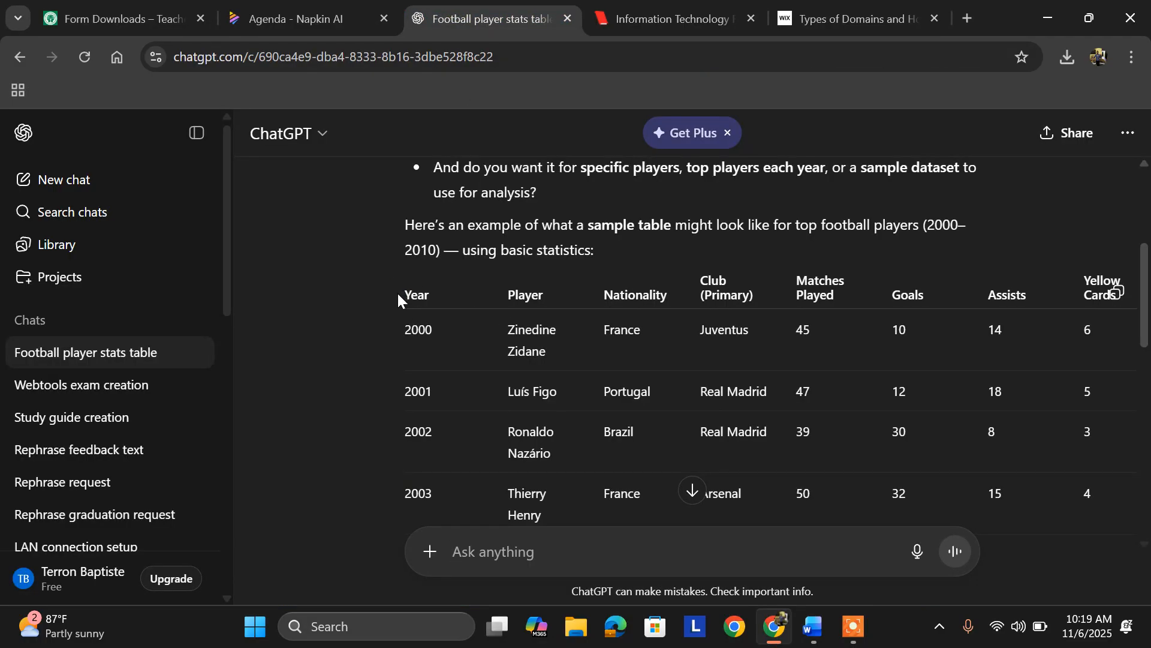
{"action": "scroll", "coordinate": [757, 505], "scroll_direction": "down", "scroll_amount": 10}
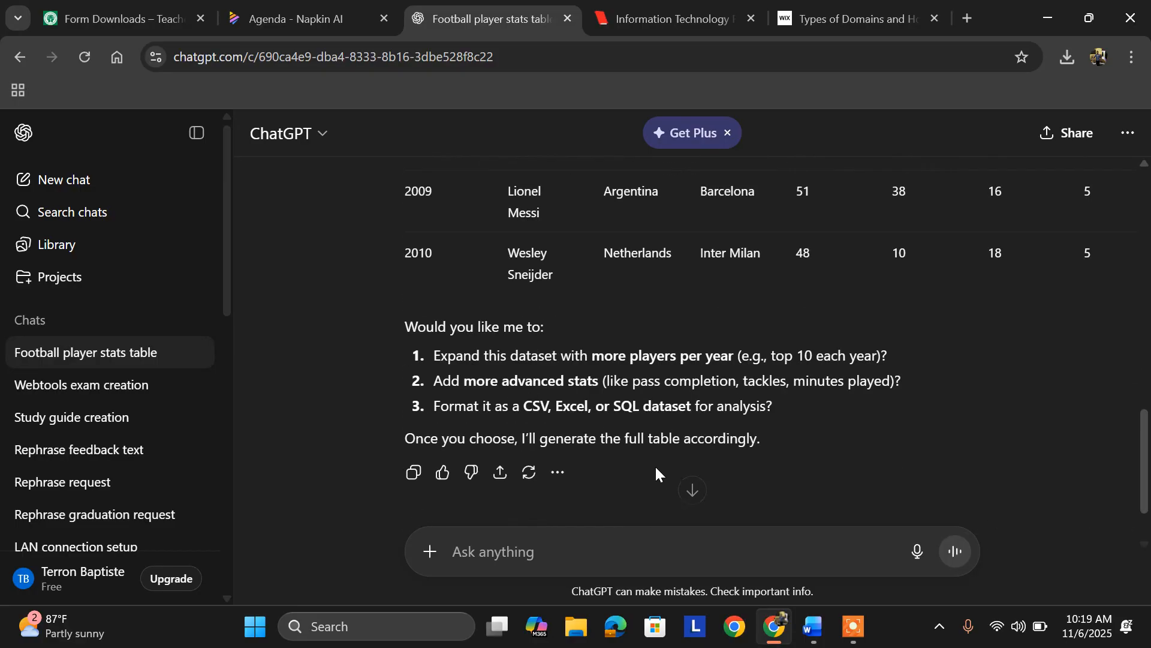
{"action": "scroll", "coordinate": [655, 466], "scroll_direction": "up", "scroll_amount": 5}
{"action": "scroll", "coordinate": [657, 468], "scroll_direction": "up", "scroll_amount": 4}
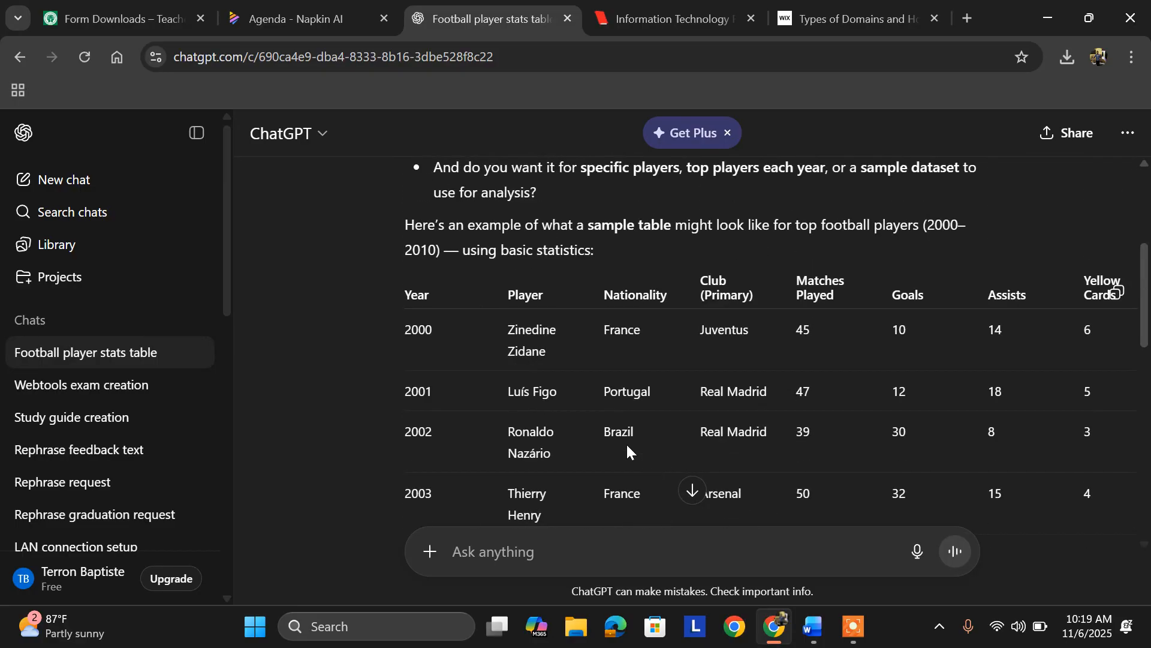
{"action": "left_click_drag", "start_coordinate": [403, 294], "coordinate": [1068, 436]}
{"action": "scroll", "coordinate": [606, 349], "scroll_direction": "down", "scroll_amount": 3}
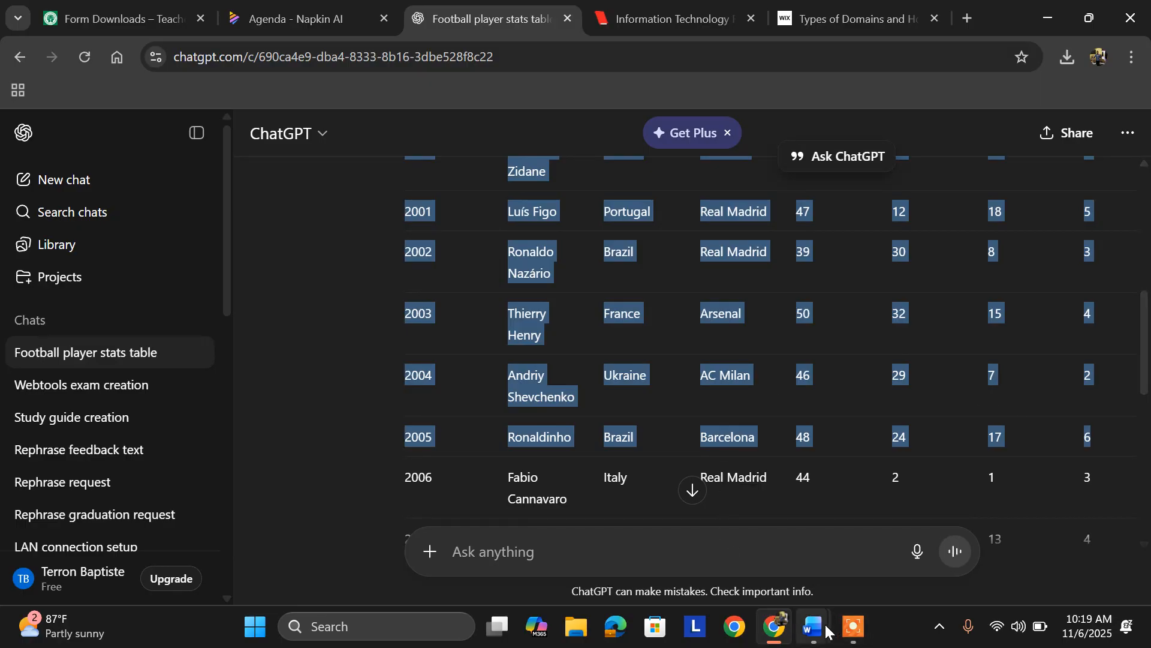
Return to Document1 in Word and insert one row below the table's last row.
{"action": "mouse_move", "coordinate": [826, 630]}
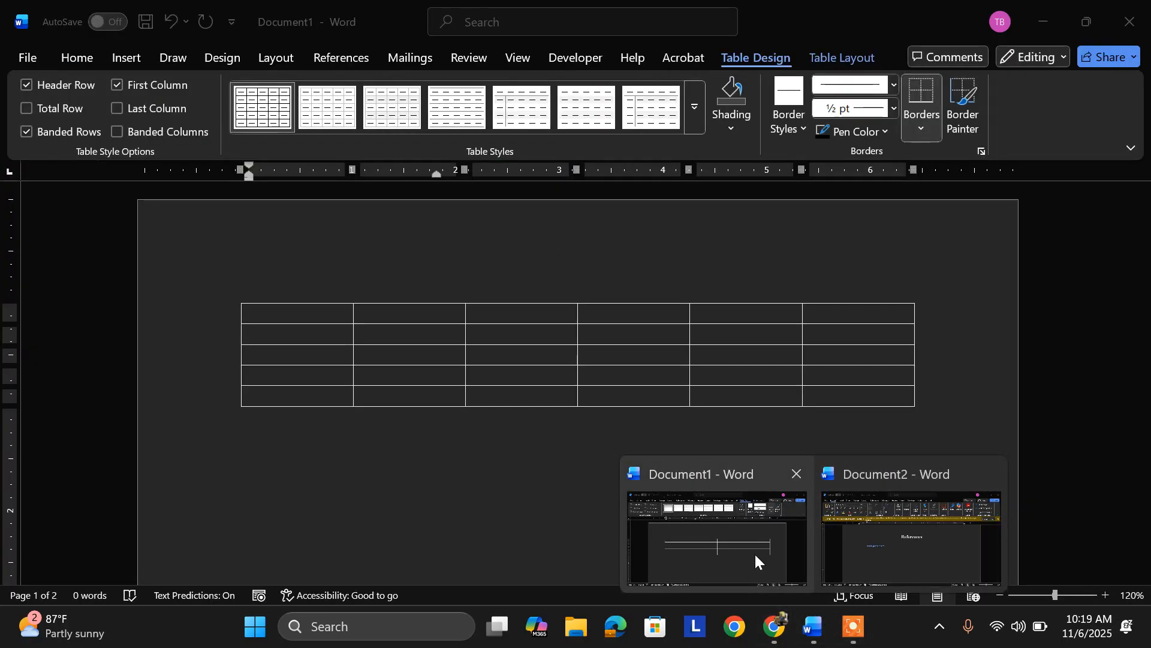
{"action": "left_click", "coordinate": [755, 554]}
{"action": "left_click", "coordinate": [301, 309]}
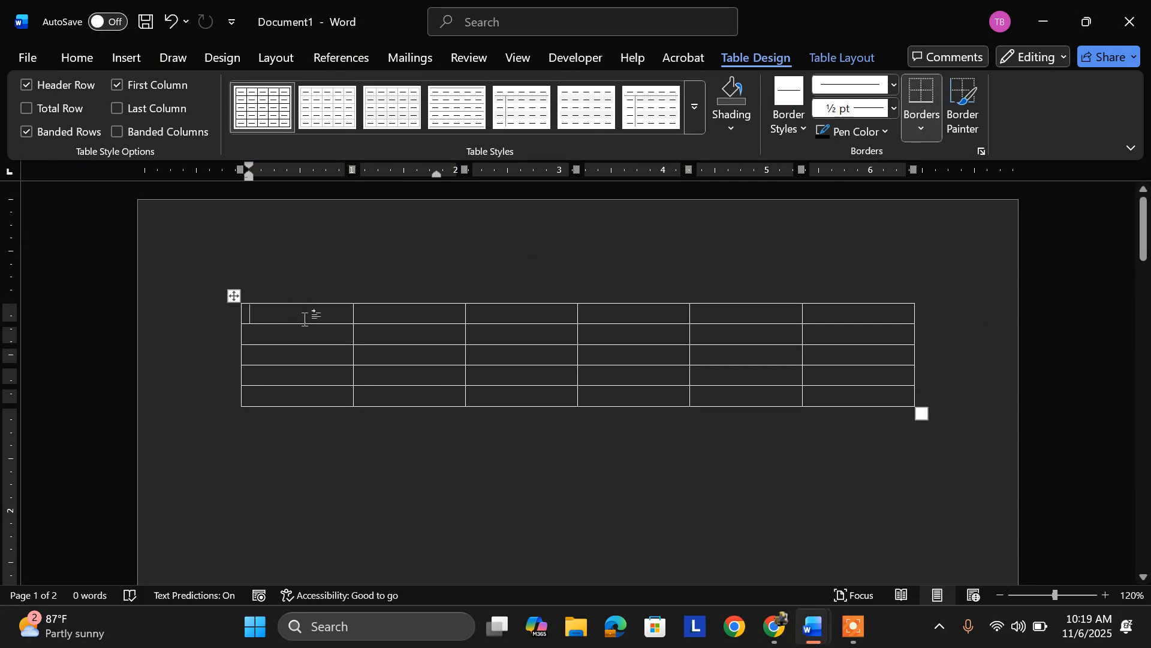
{"action": "right_click", "coordinate": [312, 397]}
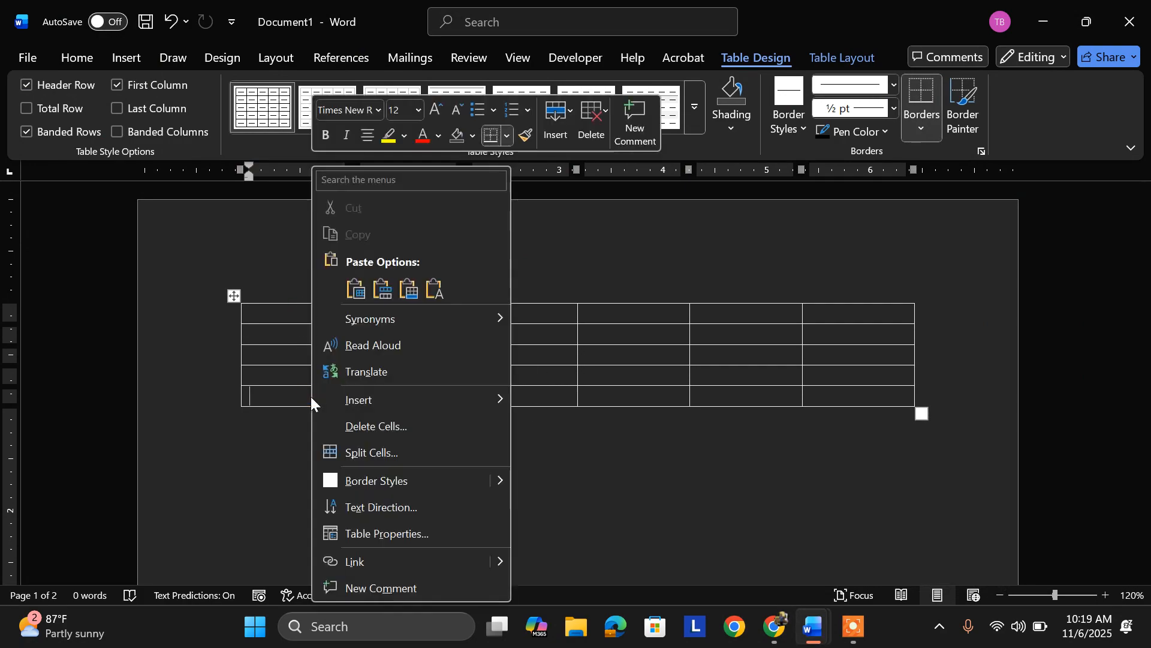
{"action": "left_click", "coordinate": [253, 373]}
{"action": "left_click", "coordinate": [241, 396]}
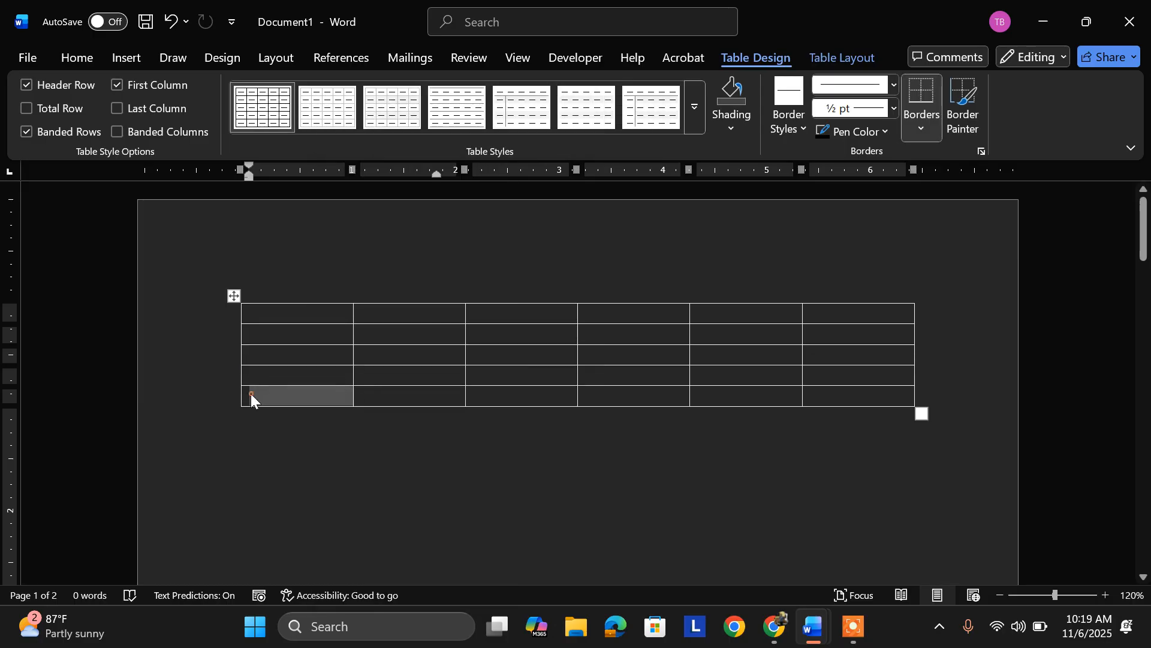
{"action": "right_click", "coordinate": [252, 393]}
{"action": "mouse_move", "coordinate": [380, 222]}
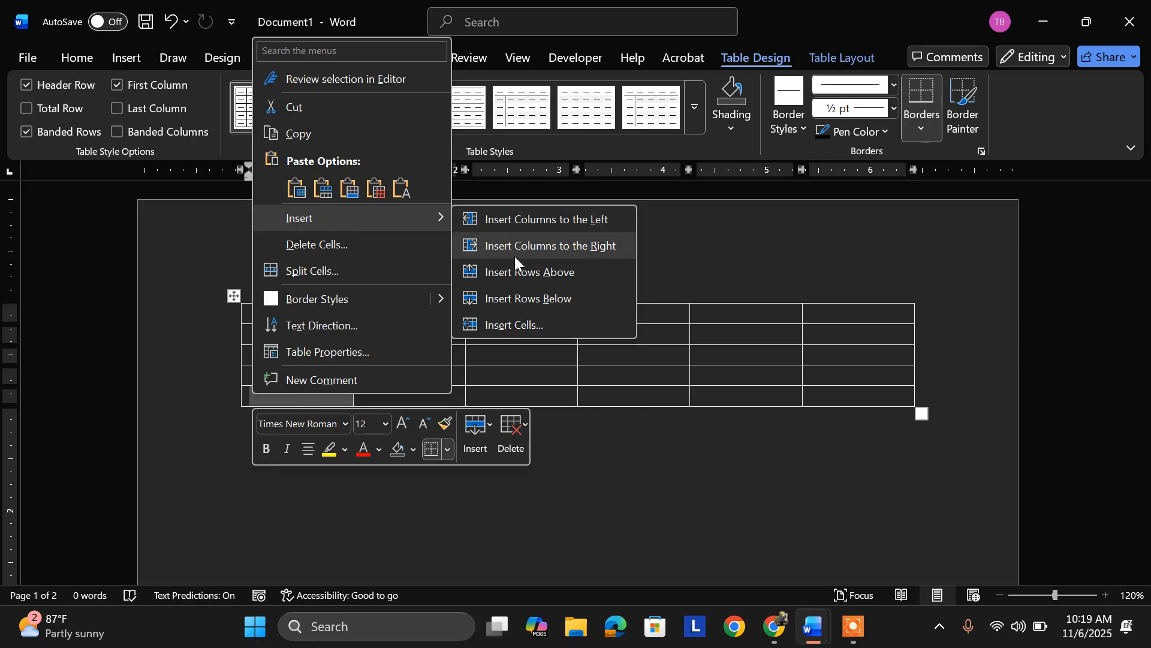
{"action": "left_click", "coordinate": [524, 297]}
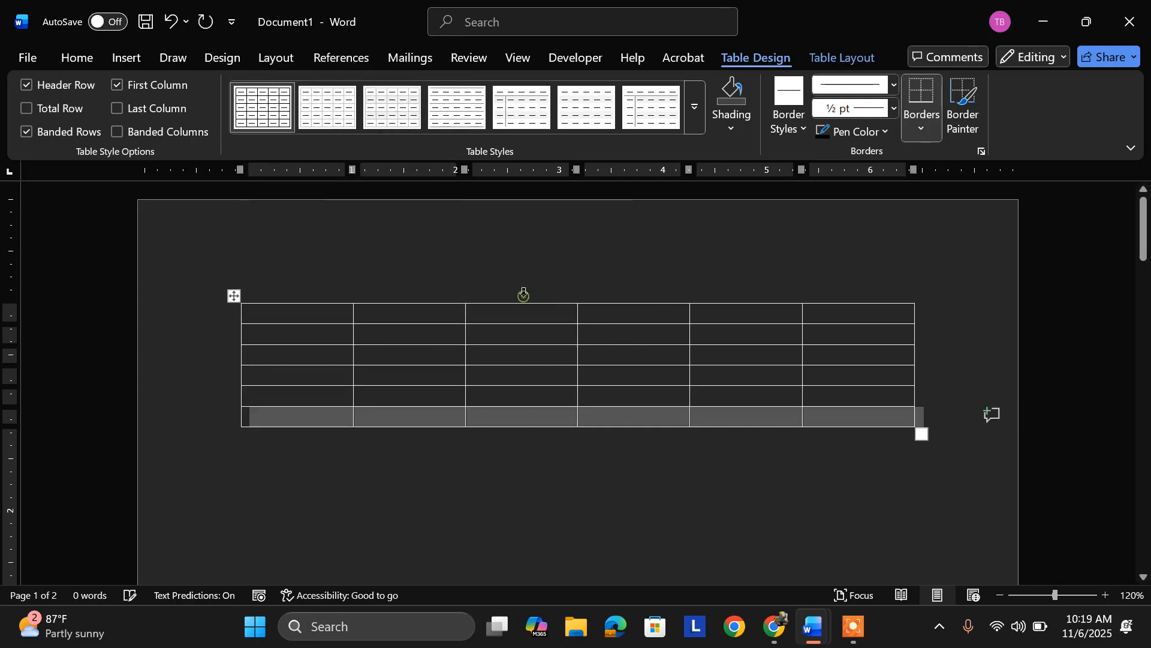
Insert three more rows below the table's last three rows.
{"action": "left_click_drag", "start_coordinate": [262, 376], "coordinate": [864, 411]}
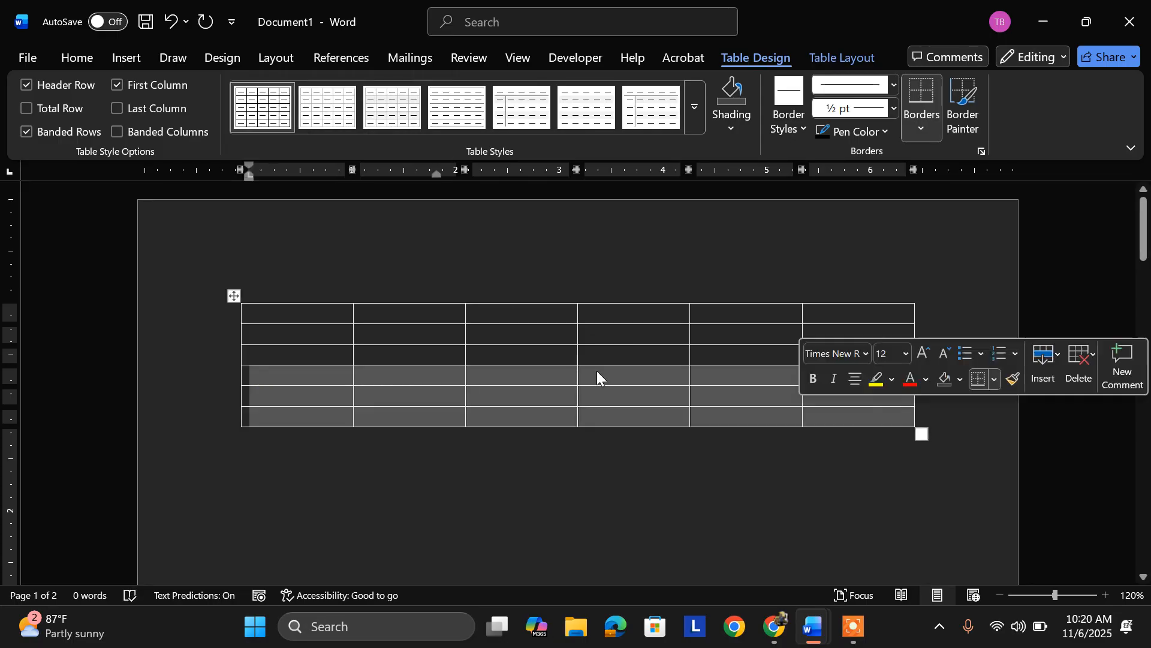
{"action": "right_click", "coordinate": [292, 377]}
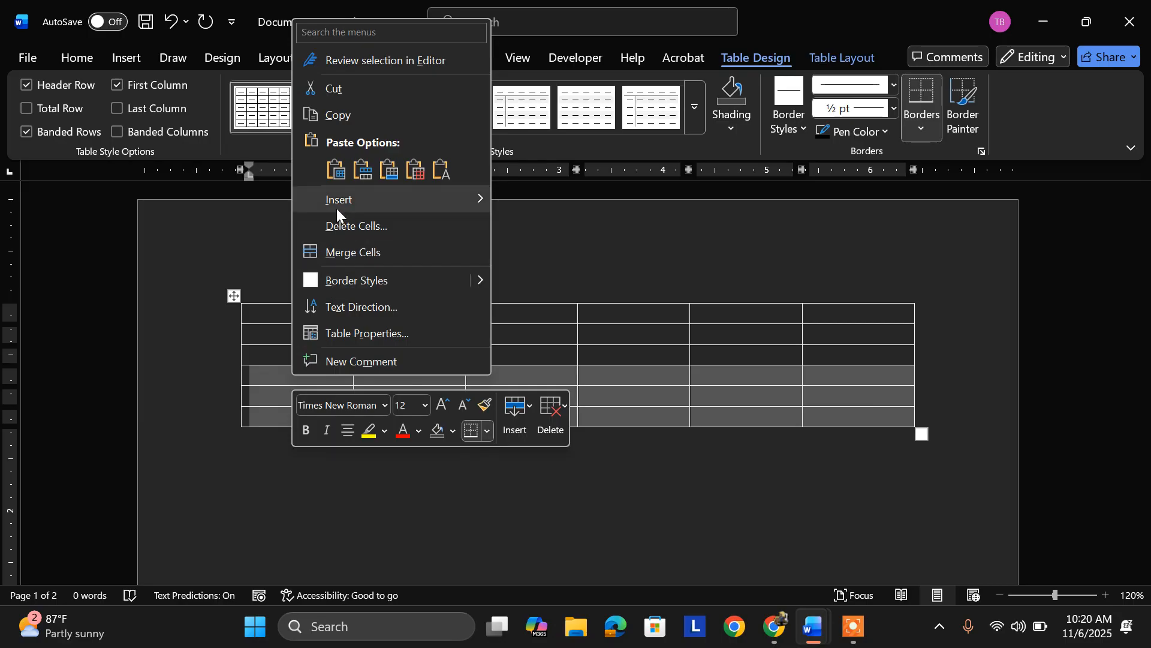
{"action": "left_click", "coordinate": [547, 279]}
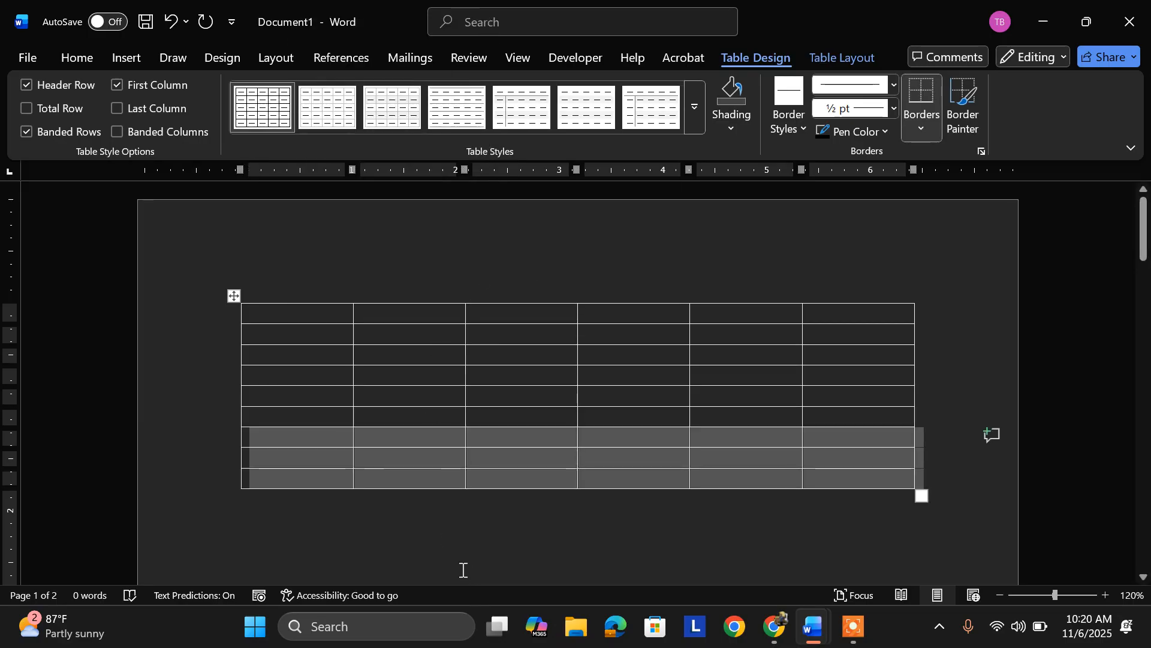
Select all the cells of the empty table and paste the copied football stats into them.
{"action": "left_click", "coordinate": [460, 548]}
{"action": "left_click_drag", "start_coordinate": [308, 309], "coordinate": [828, 477]}
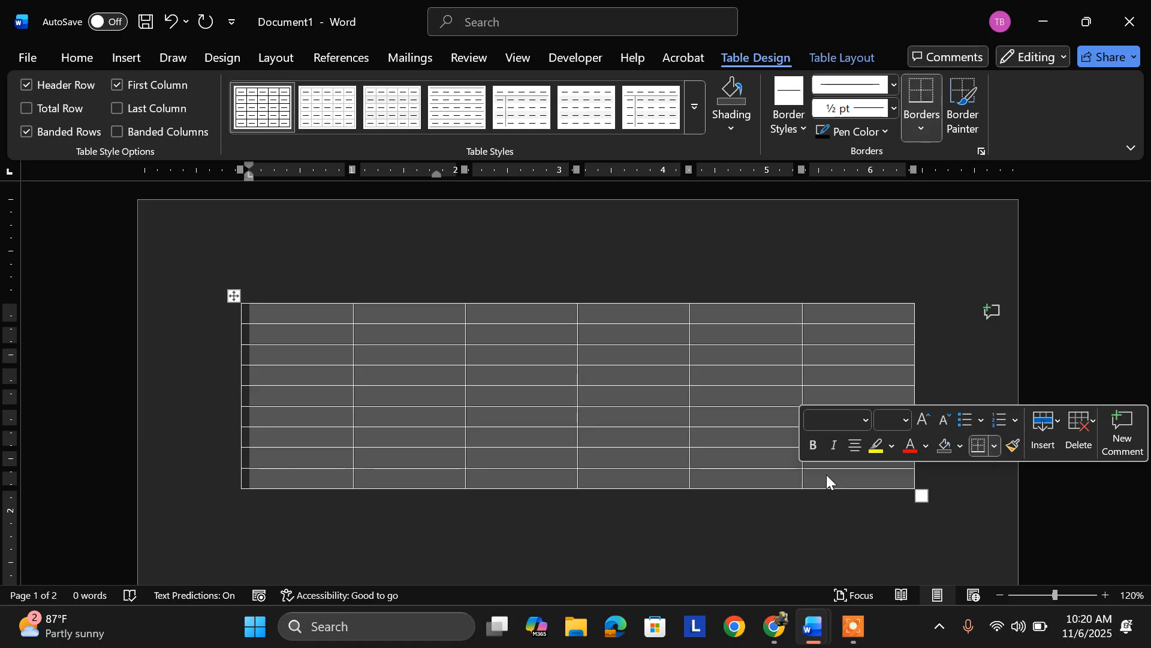
{"action": "key", "text": "ctrl+v"}
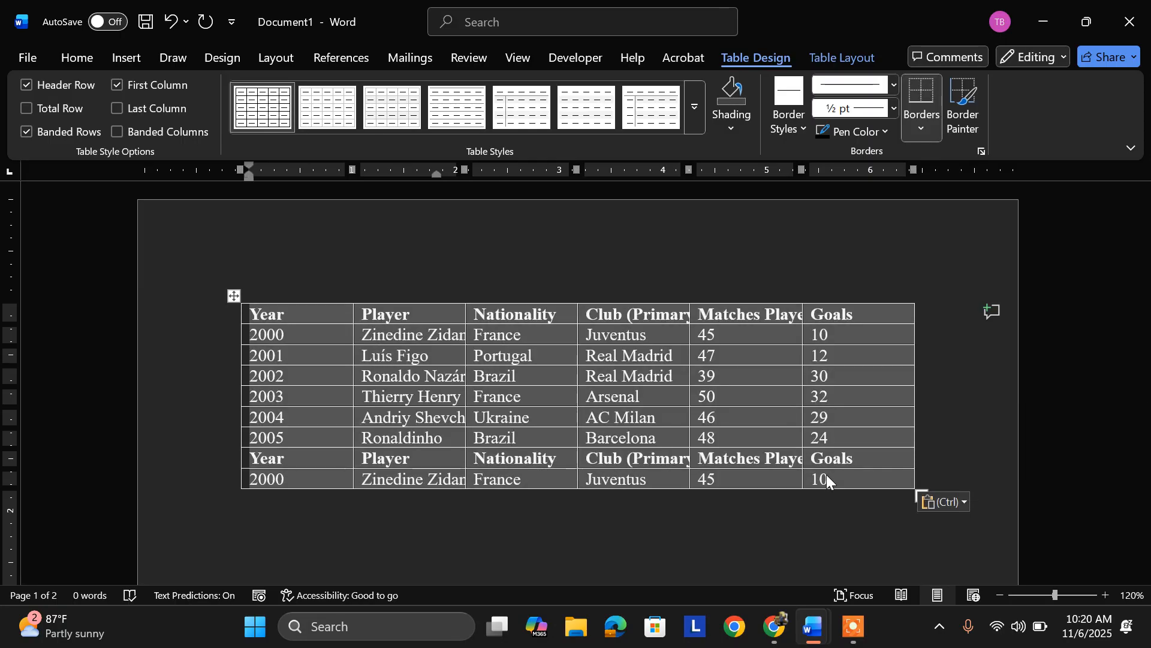
Delete the two repeated rows at the end of the table, the second header row and the second 2000 row.
{"action": "left_click", "coordinate": [297, 454]}
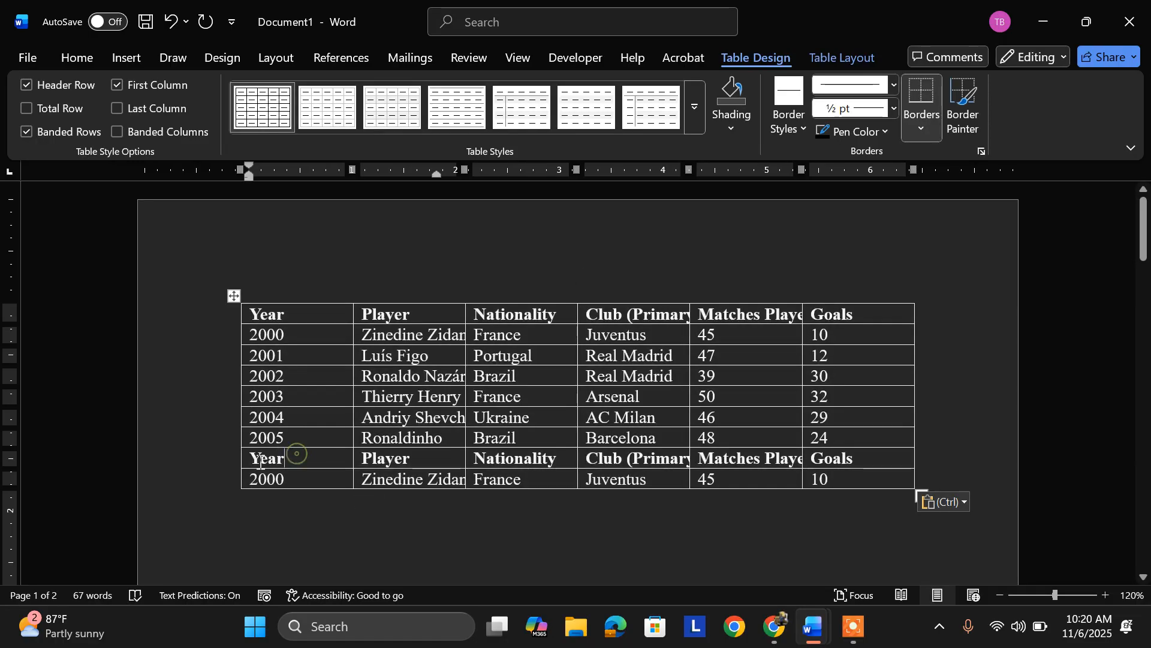
{"action": "left_click_drag", "start_coordinate": [254, 458], "coordinate": [827, 475]}
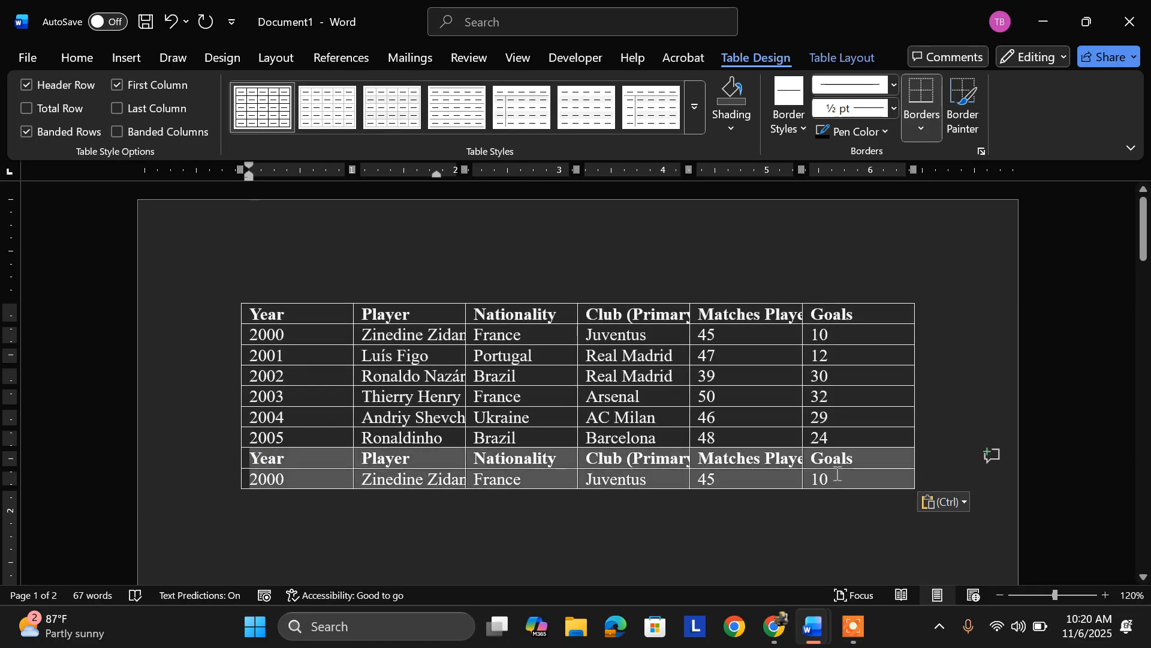
{"action": "right_click", "coordinate": [840, 463]}
{"action": "left_click", "coordinate": [933, 312]}
{"action": "left_click", "coordinate": [505, 296]}
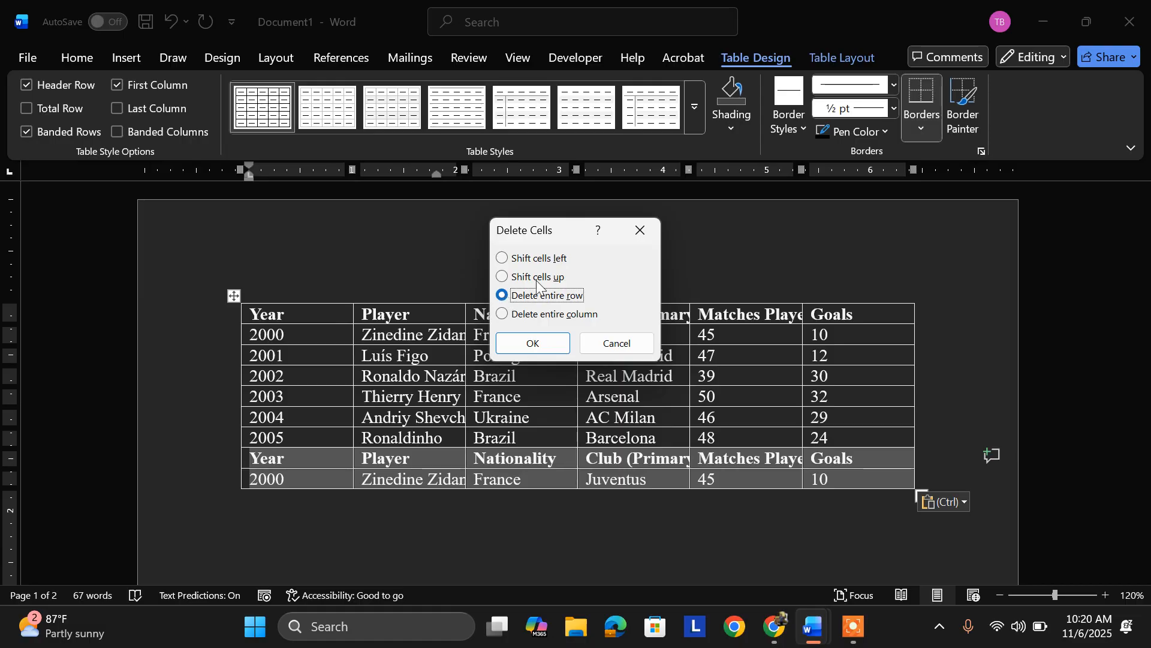
{"action": "left_click", "coordinate": [523, 342]}
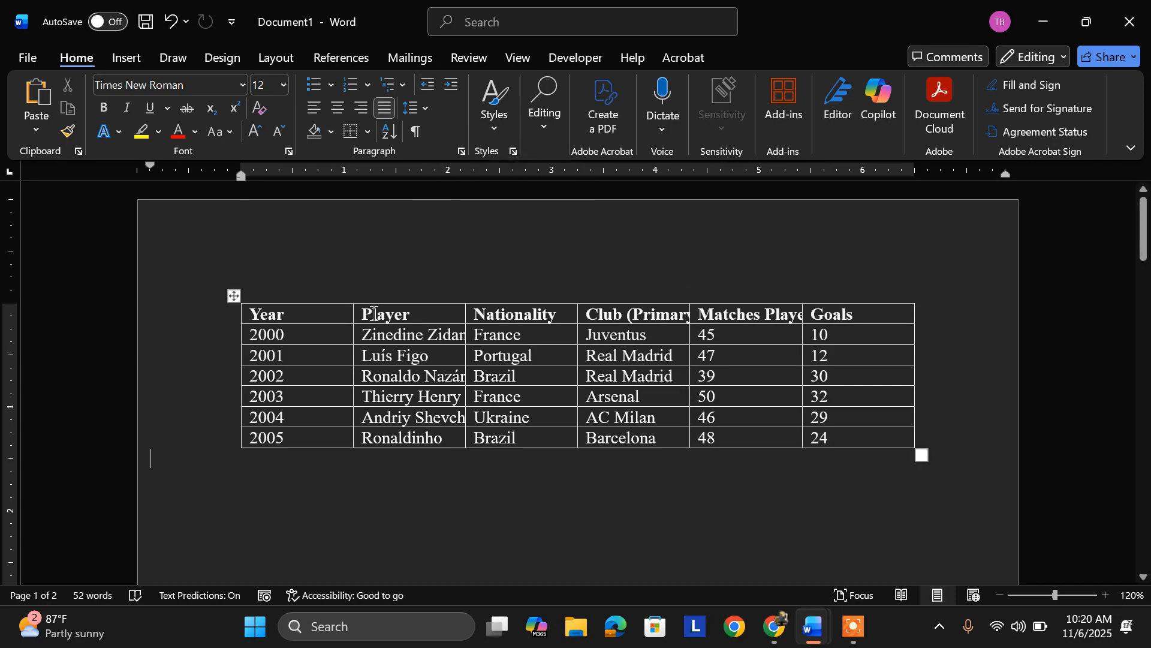
Narrow the Year column and adjust the other column widths so every player name and heading fits on one line.
{"action": "left_click", "coordinate": [466, 311]}
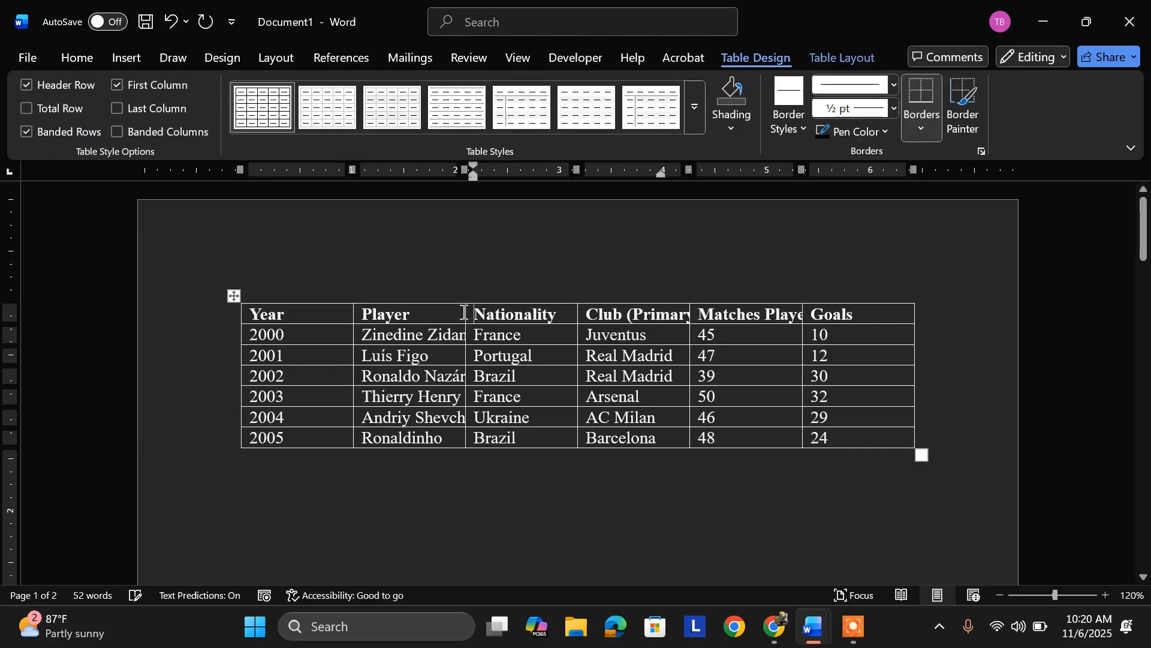
{"action": "left_click_drag", "start_coordinate": [353, 312], "coordinate": [293, 312]}
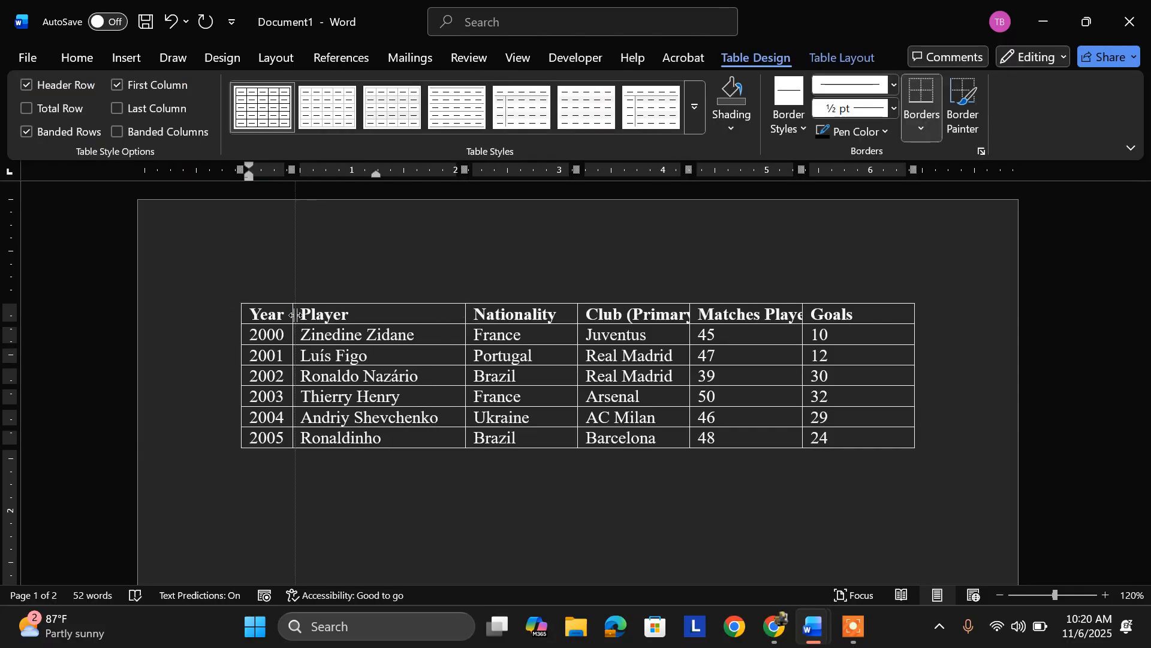
{"action": "left_click_drag", "start_coordinate": [466, 311], "coordinate": [447, 313]}
{"action": "left_click", "coordinate": [462, 311]}
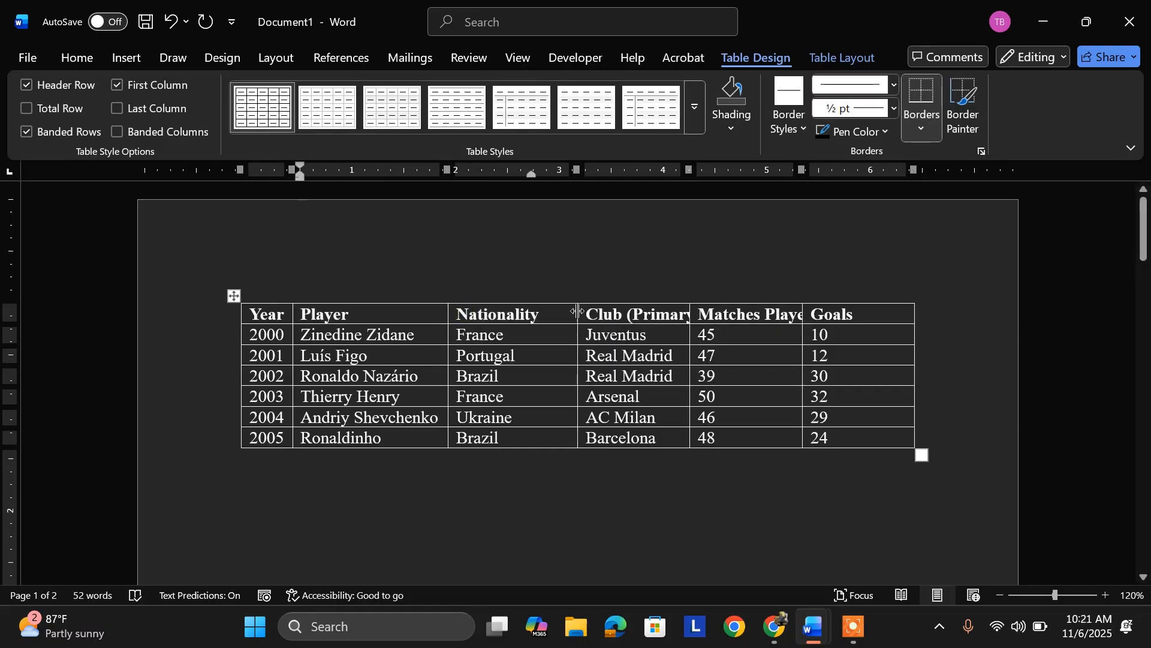
{"action": "left_click_drag", "start_coordinate": [577, 312], "coordinate": [546, 312]}
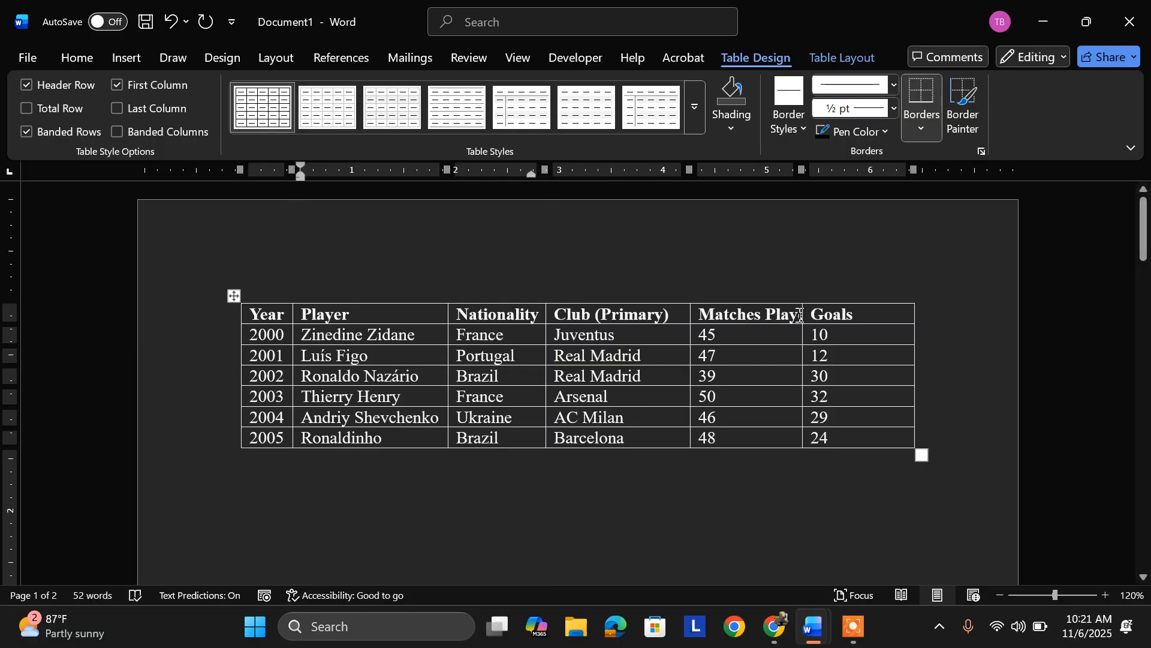
{"action": "left_click_drag", "start_coordinate": [801, 317], "coordinate": [834, 320]}
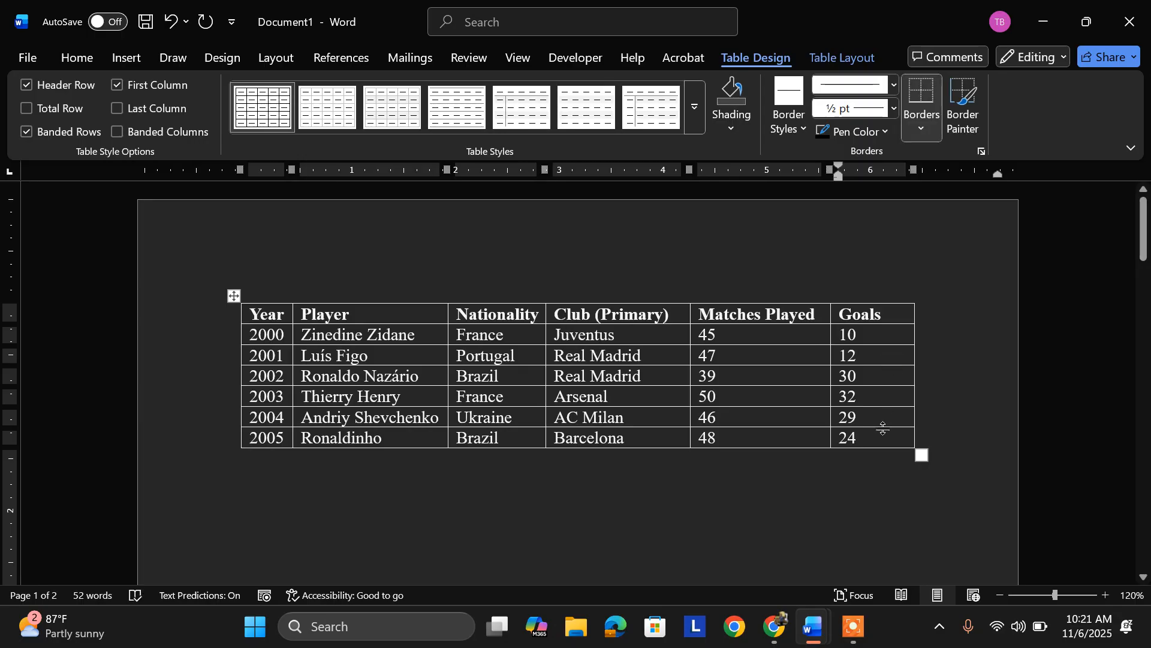
{"action": "left_click_drag", "start_coordinate": [862, 439], "coordinate": [349, 382]}
{"action": "left_click", "coordinate": [330, 370]}
{"action": "left_click", "coordinate": [234, 295]}
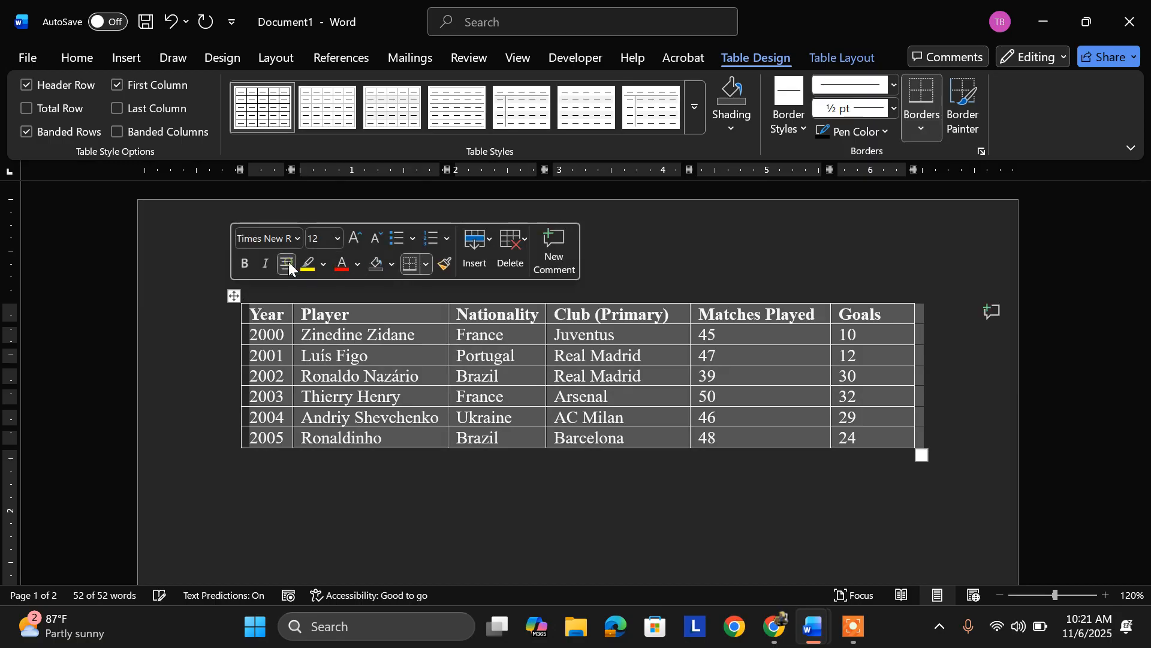
{"action": "left_click", "coordinate": [423, 315]}
{"action": "left_click", "coordinate": [68, 59]}
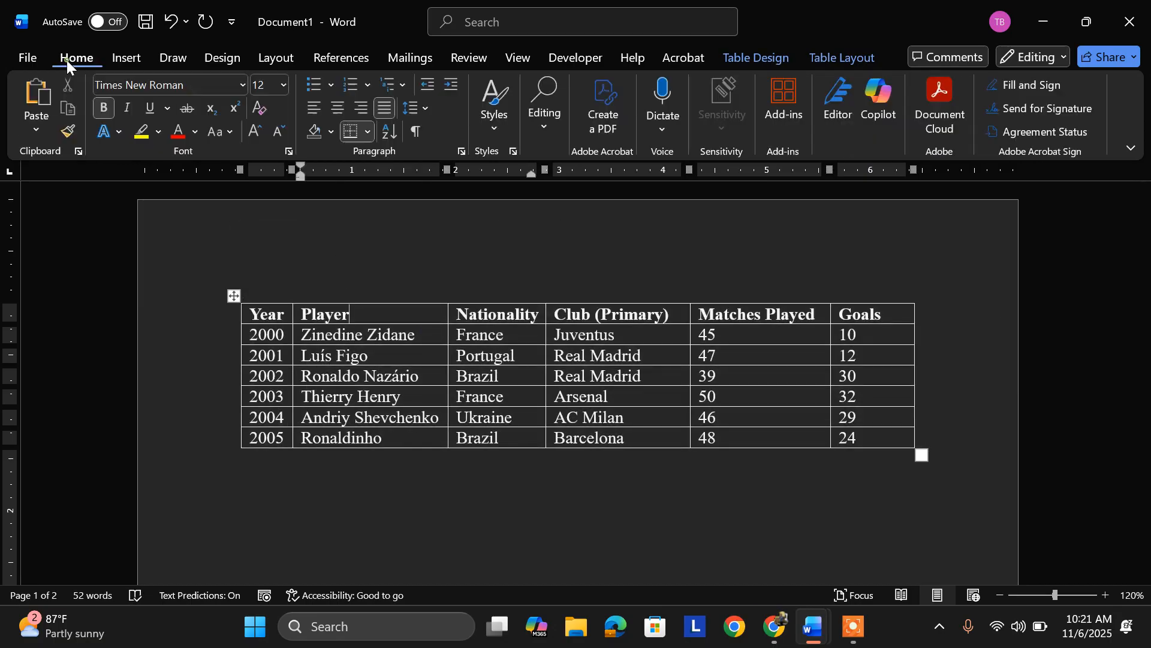
{"action": "left_click", "coordinate": [234, 295]}
{"action": "left_click", "coordinate": [312, 108]}
{"action": "left_click", "coordinate": [362, 107]}
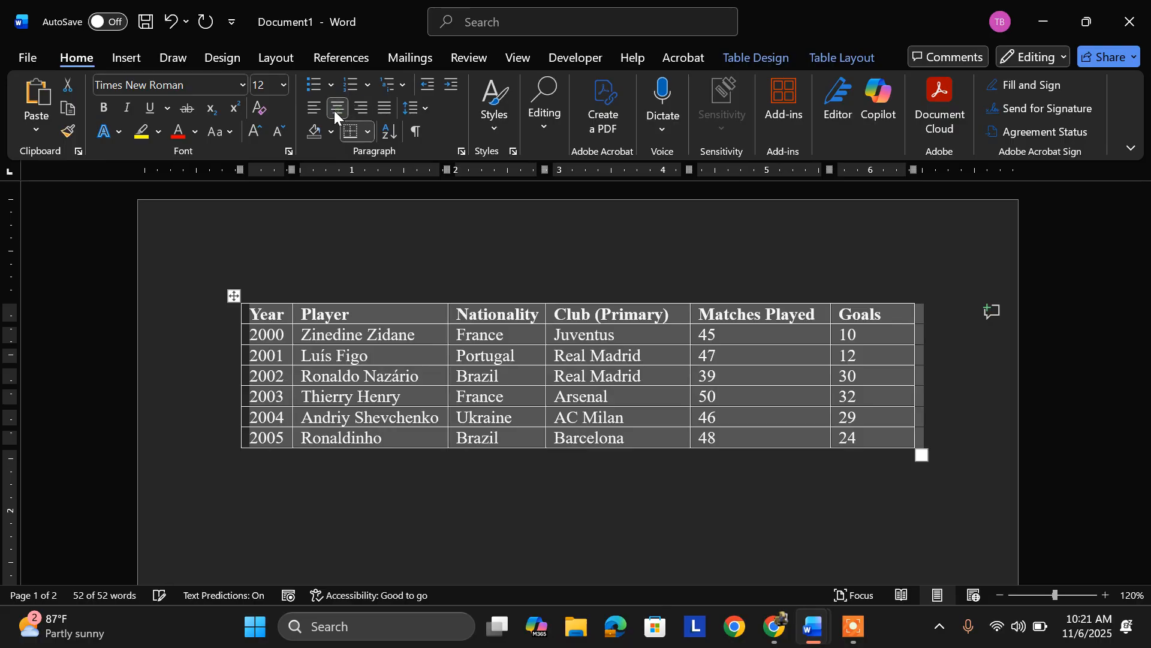
{"action": "left_click", "coordinate": [581, 378]}
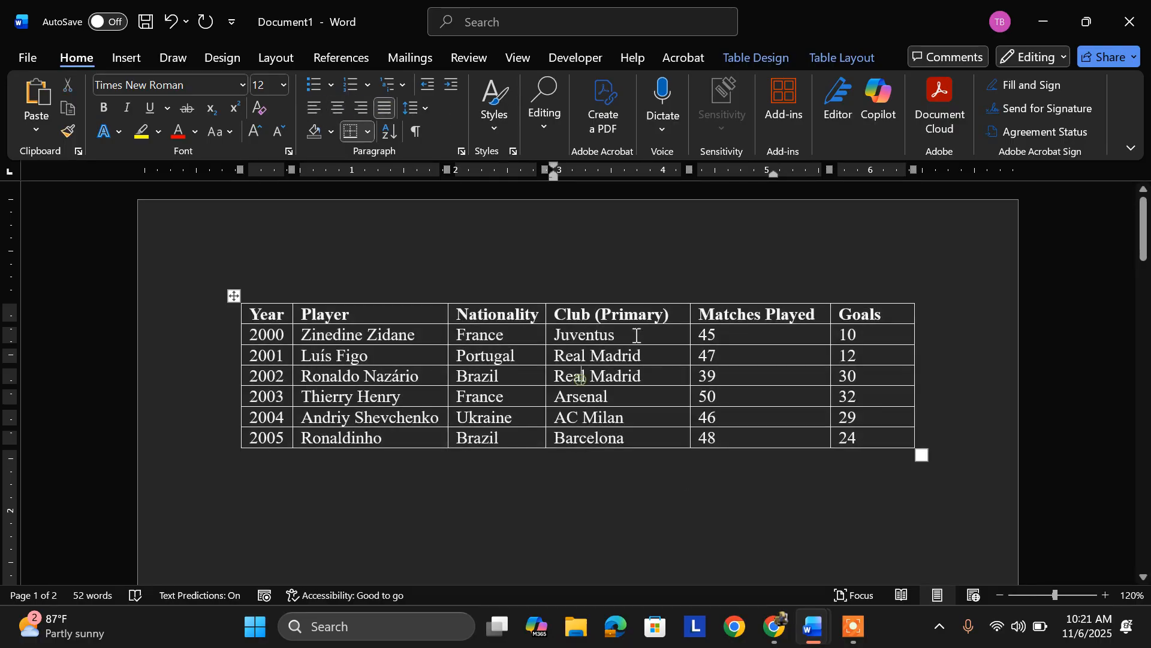
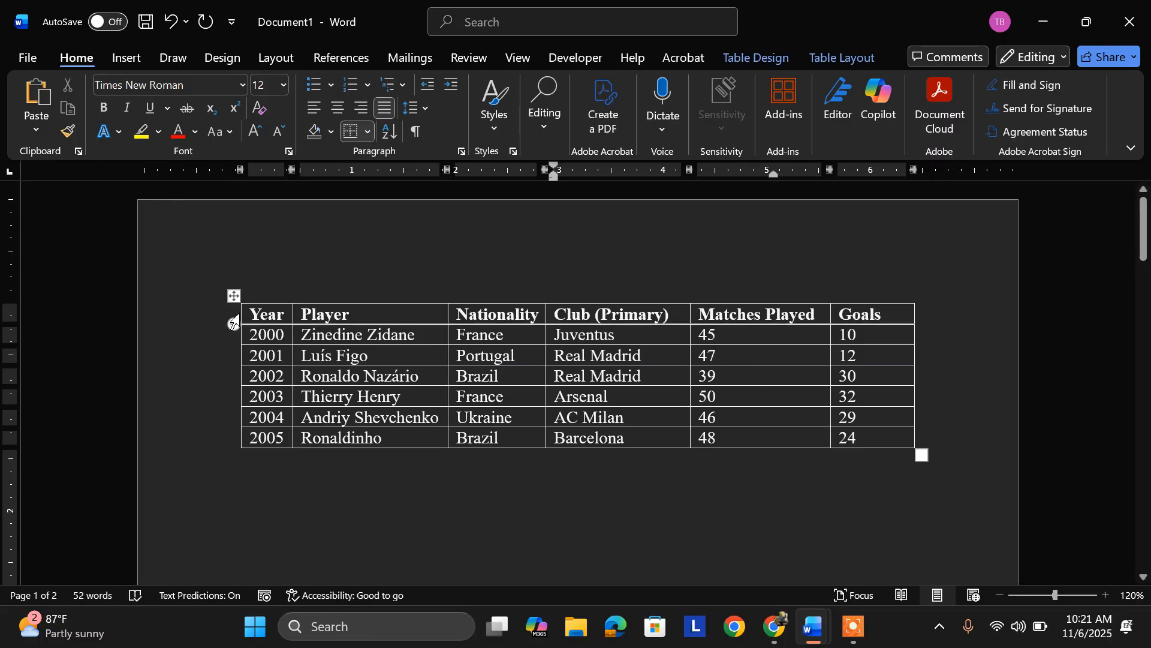
Try to insert a 100% Stacked Bar chart with the table's Year, Player and Nationality columns selected.
{"action": "left_click_drag", "start_coordinate": [255, 313], "coordinate": [506, 442]}
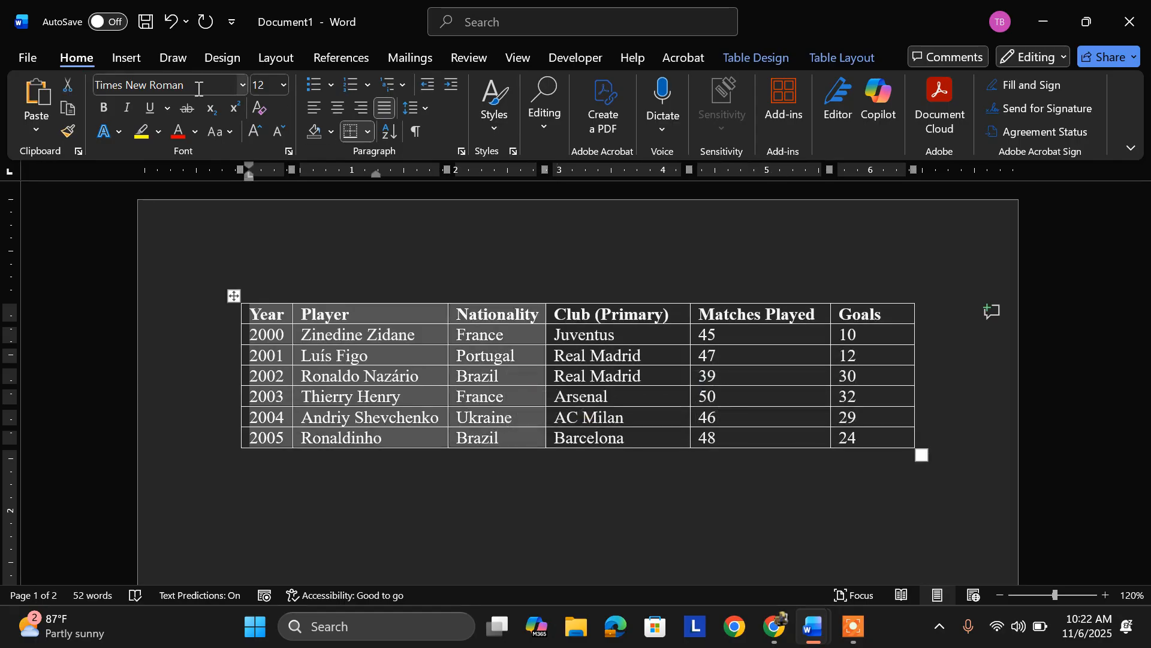
{"action": "left_click", "coordinate": [131, 63]}
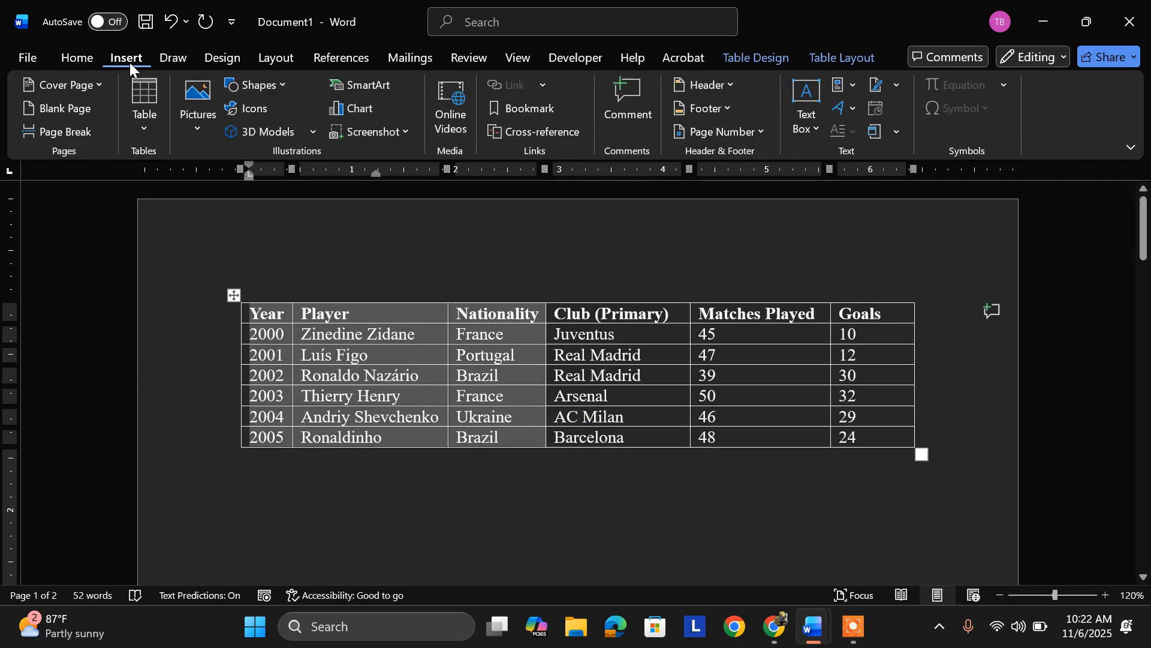
{"action": "left_click", "coordinate": [361, 108]}
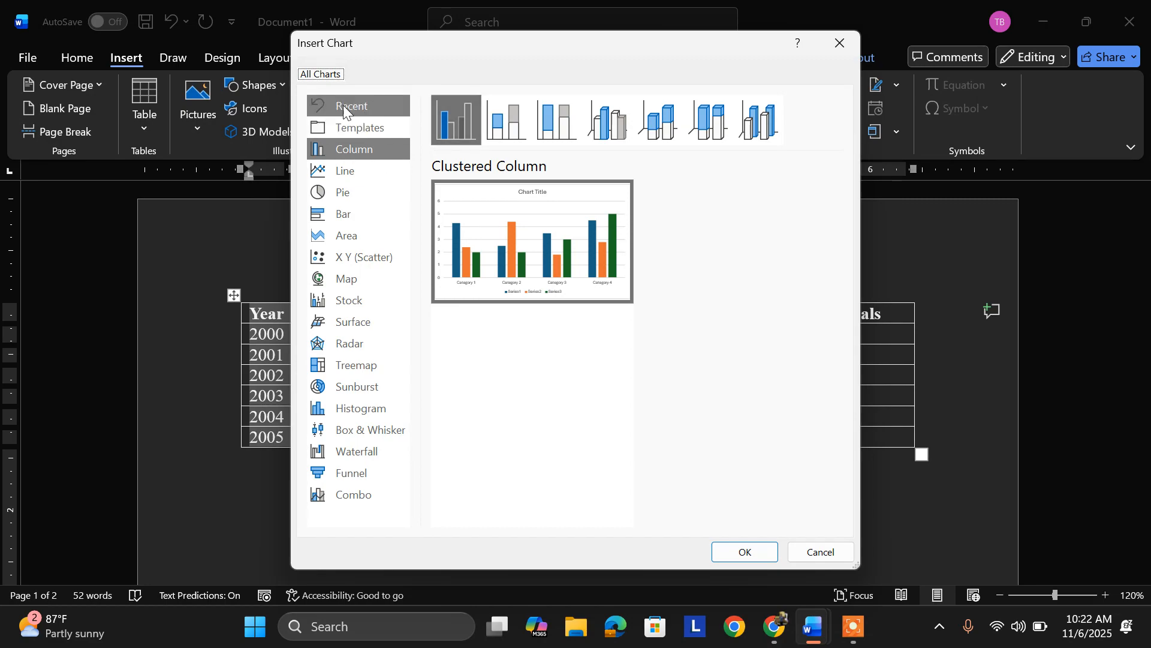
{"action": "left_click", "coordinate": [349, 153]}
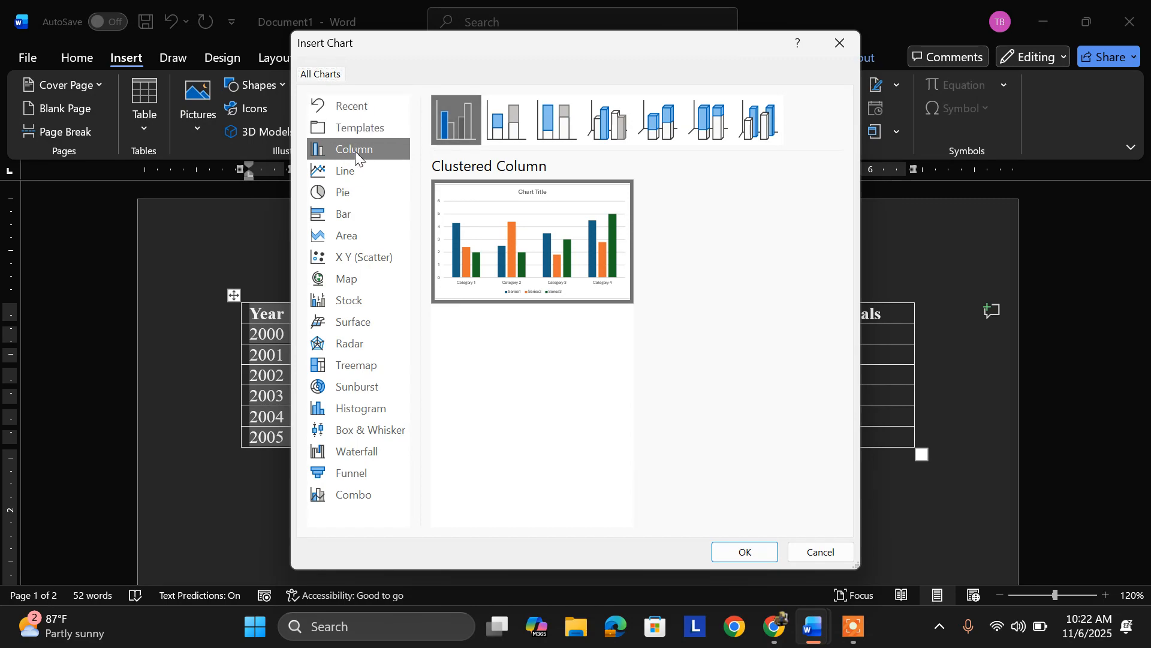
{"action": "left_click", "coordinate": [351, 215]}
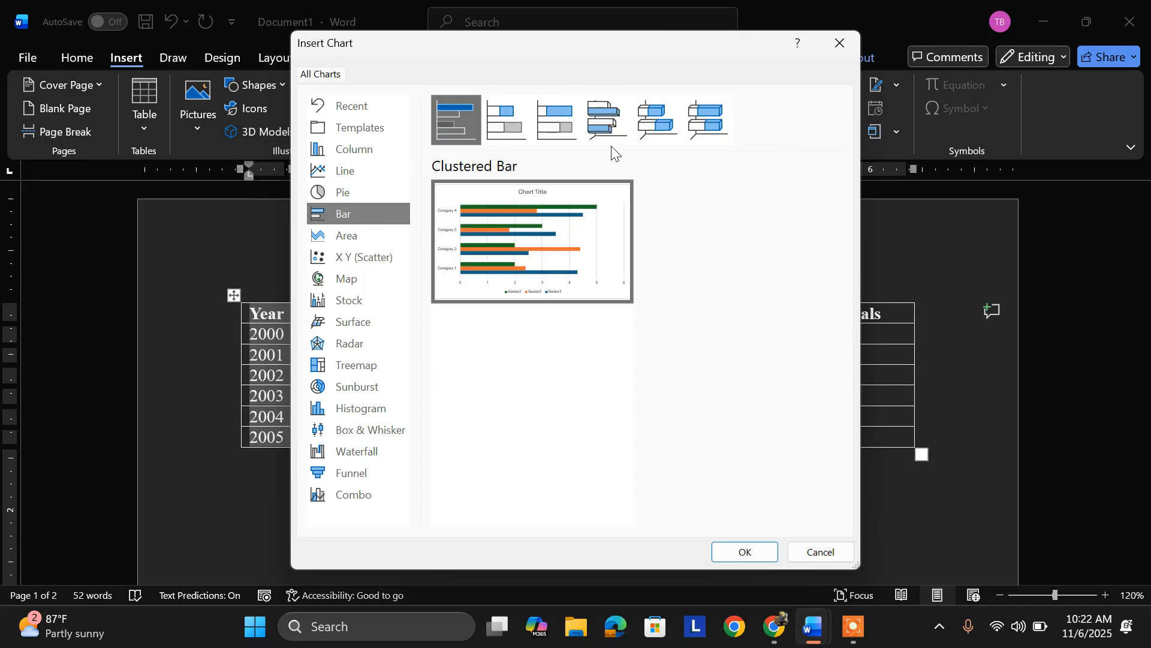
{"action": "left_click", "coordinate": [502, 132]}
{"action": "mouse_move", "coordinate": [515, 226]}
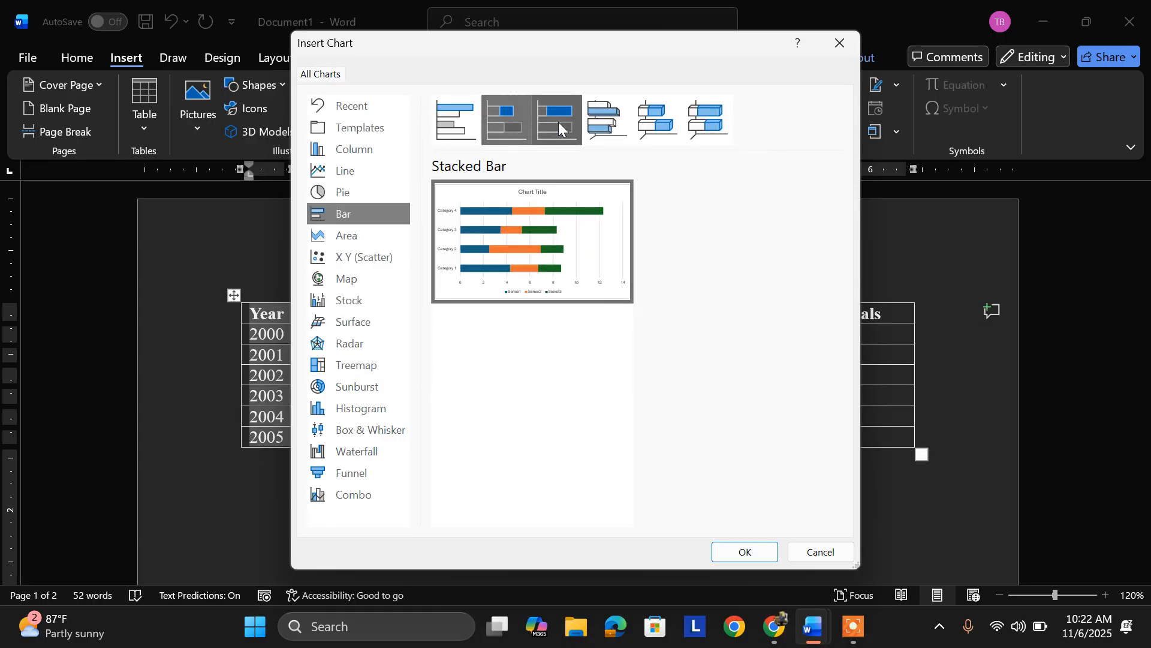
{"action": "left_click", "coordinate": [559, 121]}
{"action": "mouse_move", "coordinate": [540, 263]}
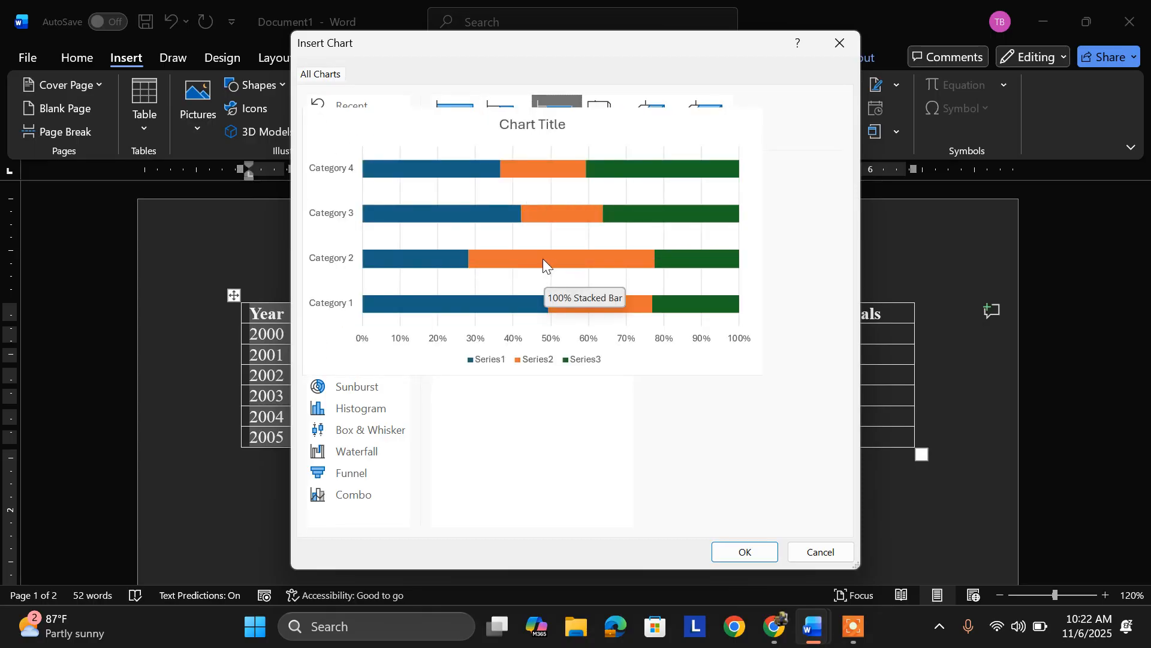
{"action": "left_click", "coordinate": [757, 552]}
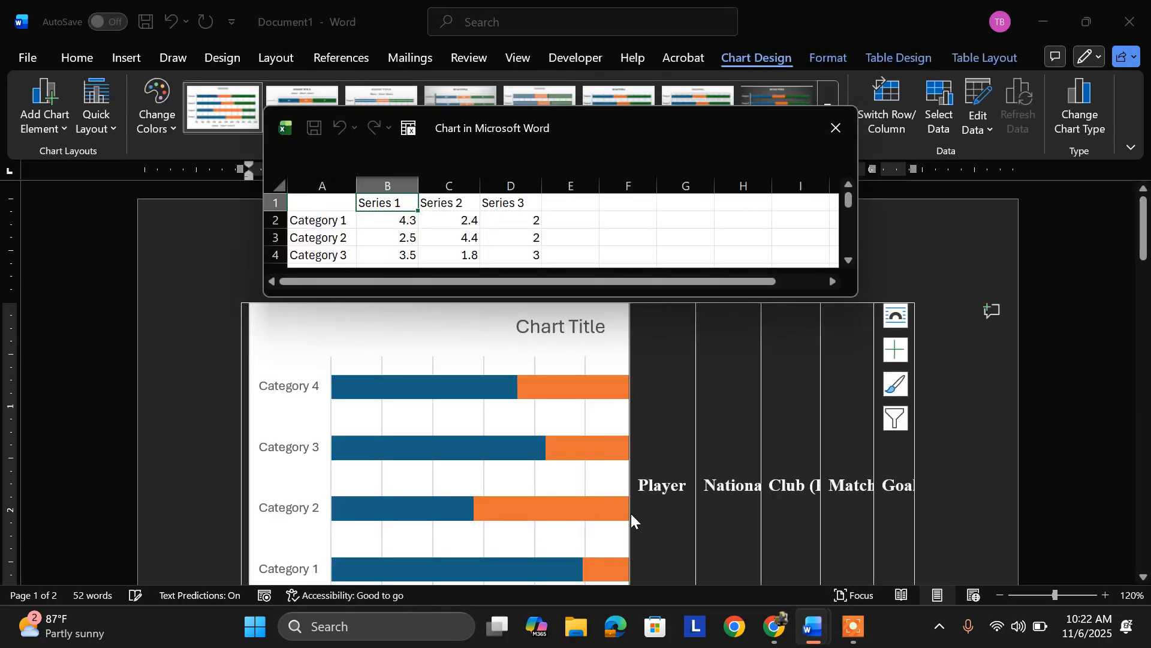
{"action": "scroll", "coordinate": [699, 396], "scroll_direction": "down", "scroll_amount": 3}
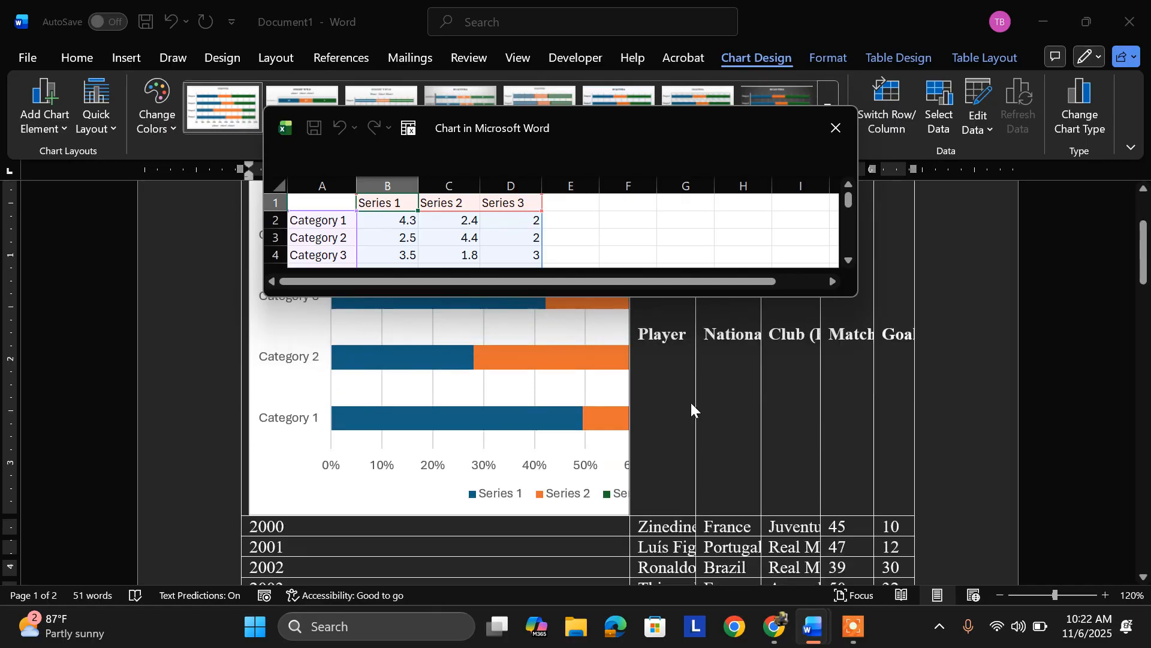
{"action": "scroll", "coordinate": [691, 402], "scroll_direction": "up", "scroll_amount": 4}
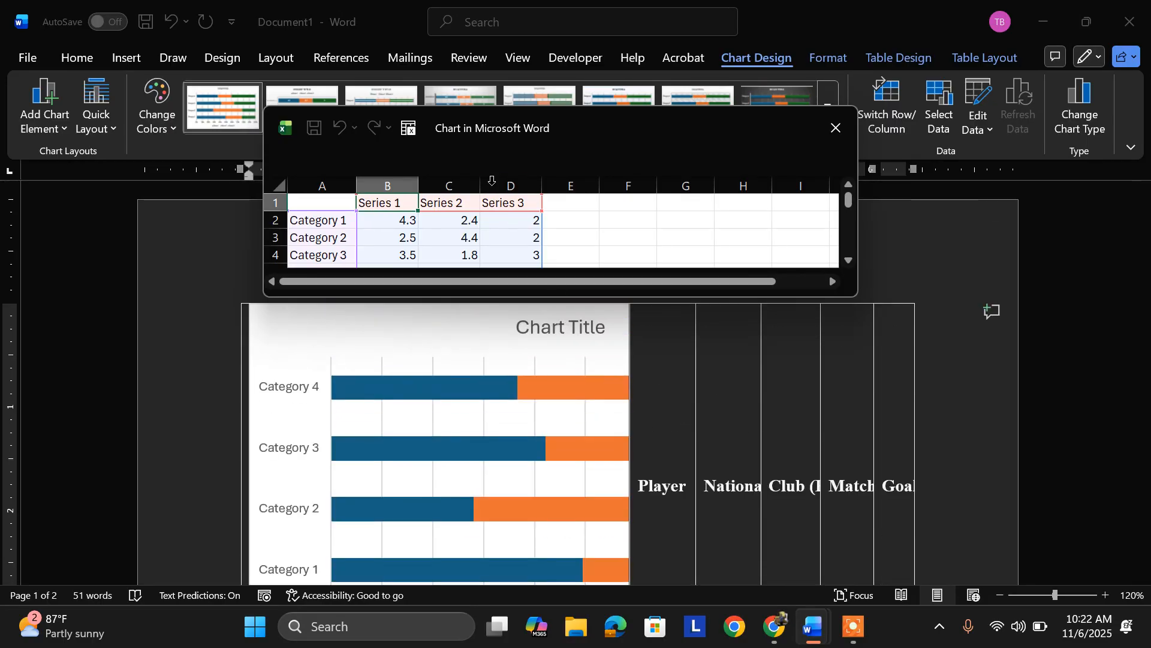
Close the chart's data sheet and undo the insertion of the stacked bar chart.
{"action": "left_click", "coordinate": [836, 128]}
{"action": "key", "text": "ctrl+z"}
{"action": "left_click", "coordinate": [273, 493]}
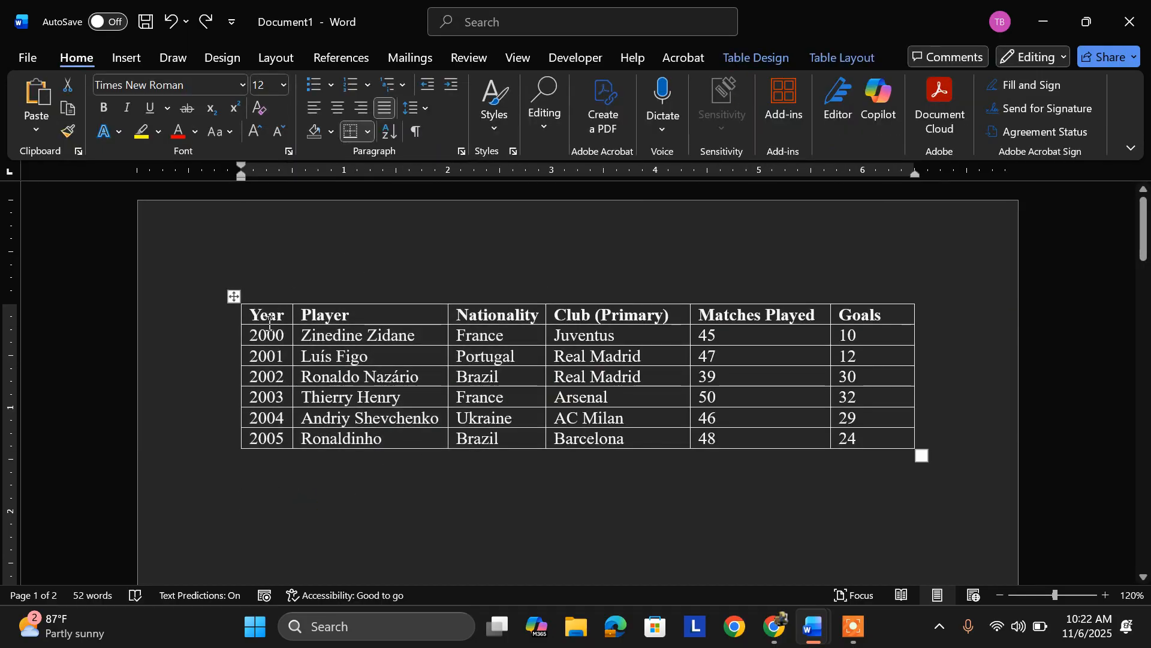
Select the table's Year, Player and Nationality columns and insert a Clustered Bar chart.
{"action": "left_click_drag", "start_coordinate": [251, 318], "coordinate": [483, 440]}
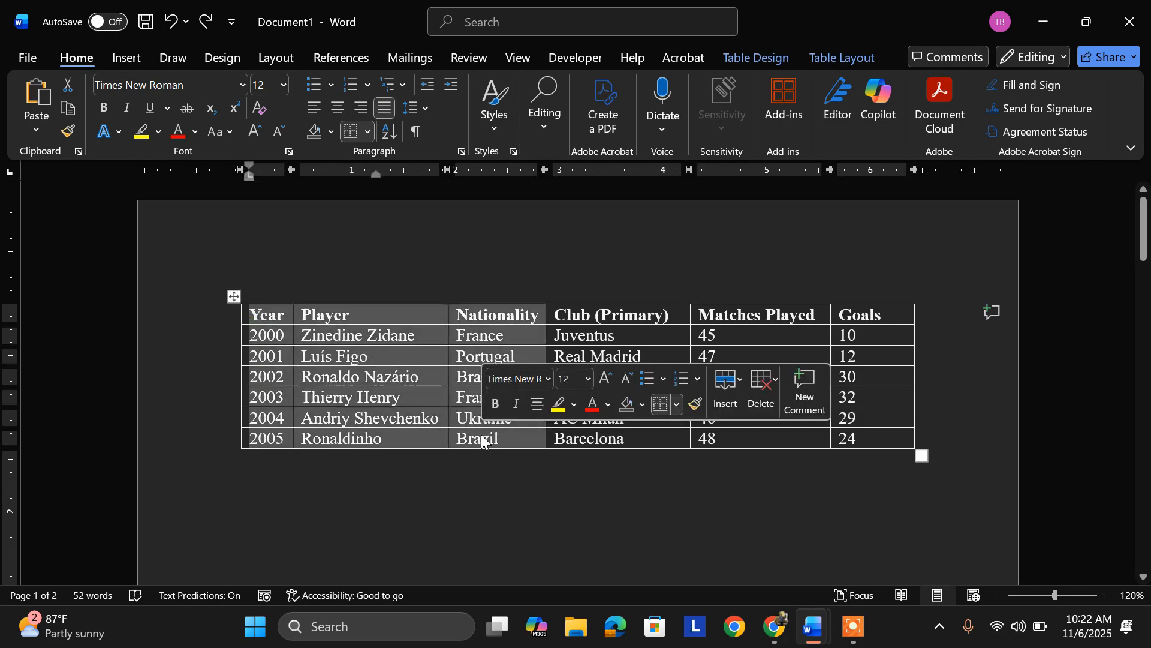
{"action": "left_click", "coordinate": [127, 60]}
{"action": "left_click", "coordinate": [369, 108]}
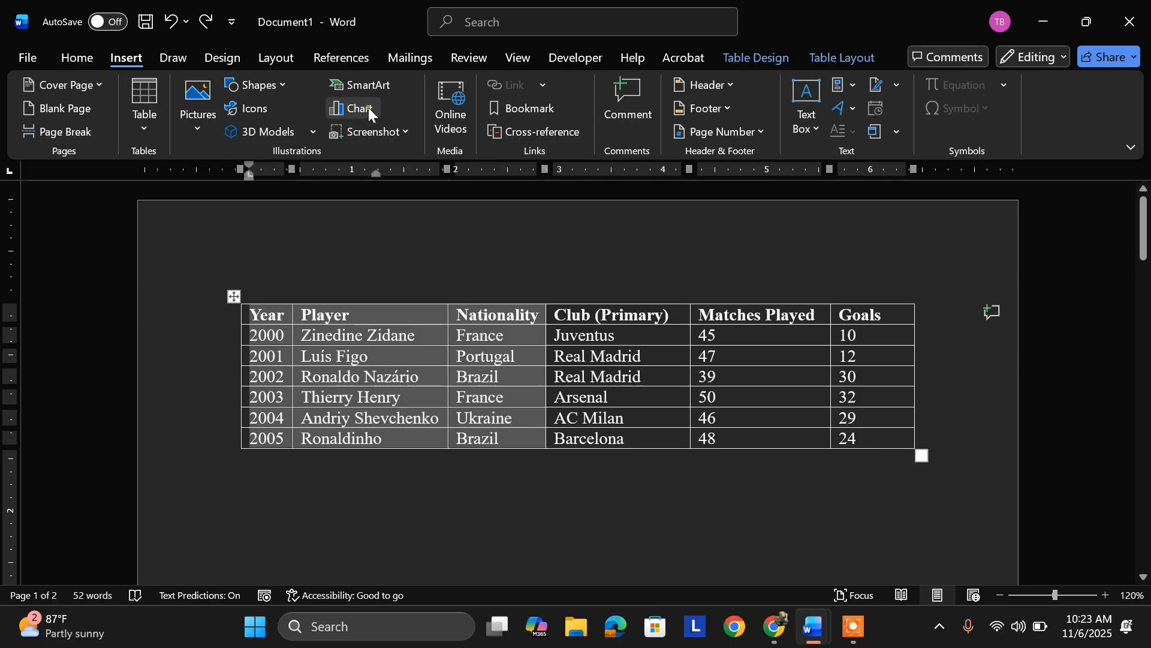
{"action": "mouse_move", "coordinate": [502, 246]}
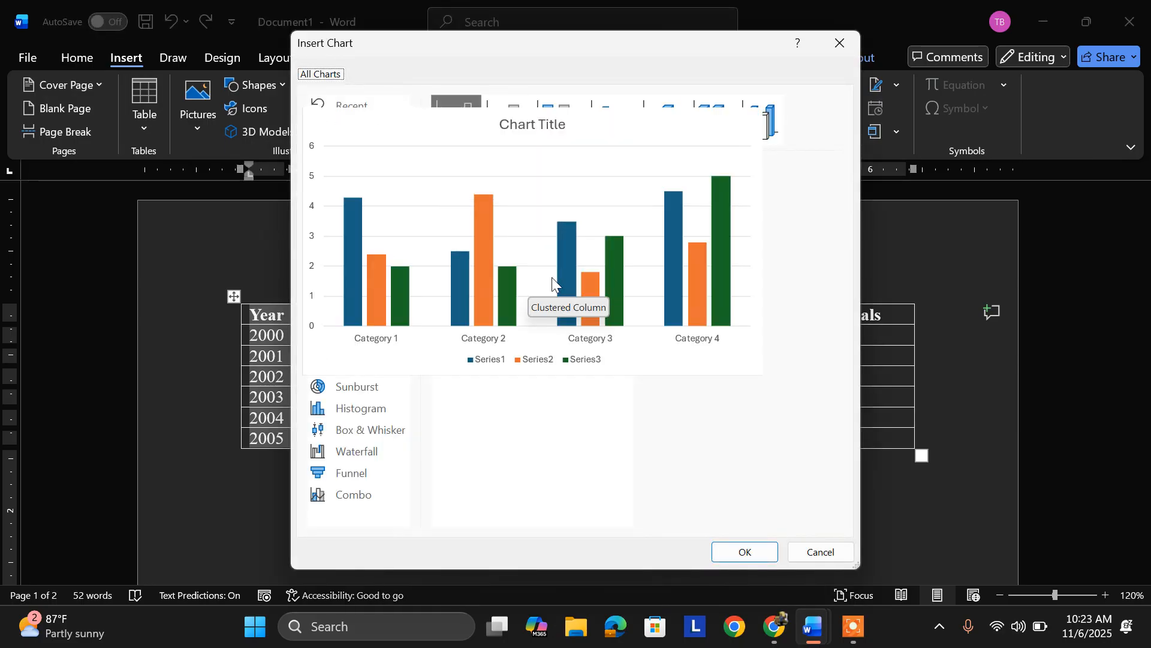
{"action": "left_click", "coordinate": [346, 210]}
{"action": "mouse_move", "coordinate": [506, 240]}
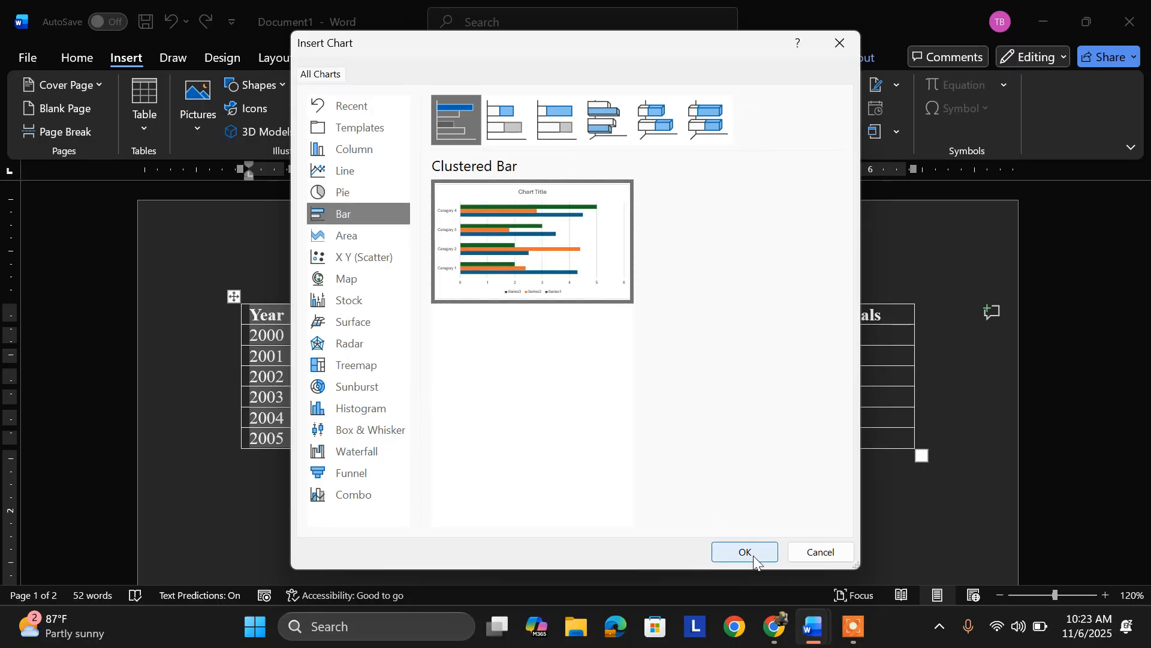
{"action": "left_click", "coordinate": [746, 551]}
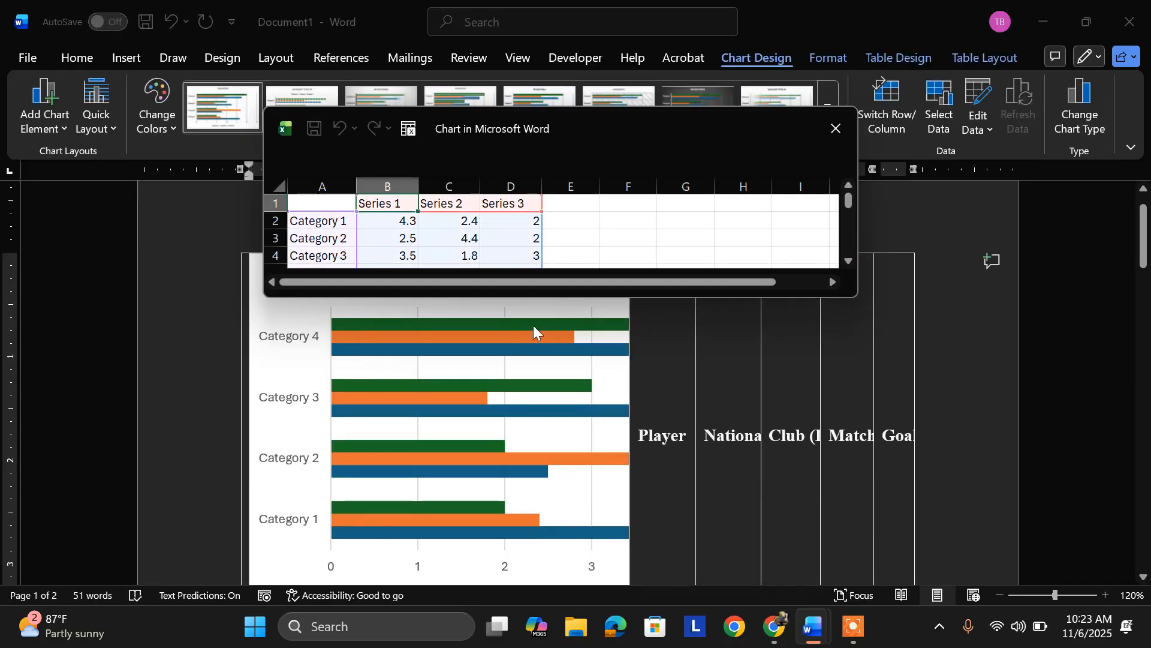
Close the chart's data sheet, then cut the chart out of the table and paste it below the table.
{"action": "scroll", "coordinate": [472, 282], "scroll_direction": "down", "scroll_amount": 2}
{"action": "scroll", "coordinate": [473, 292], "scroll_direction": "up", "scroll_amount": 2}
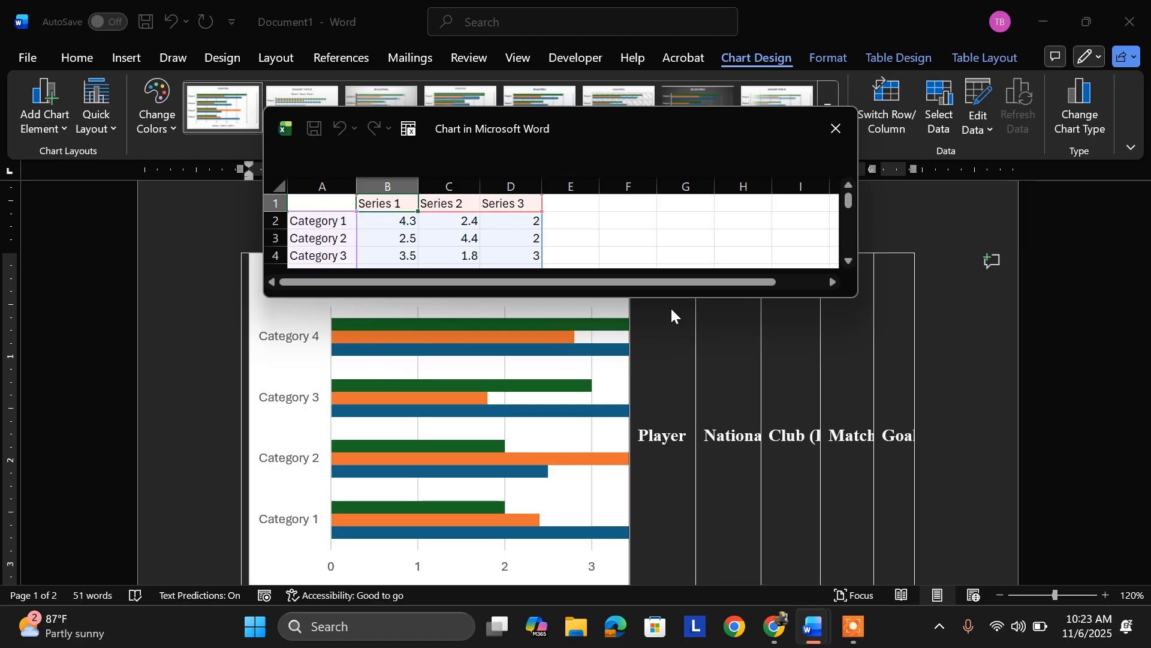
{"action": "scroll", "coordinate": [526, 422], "scroll_direction": "down", "scroll_amount": 3}
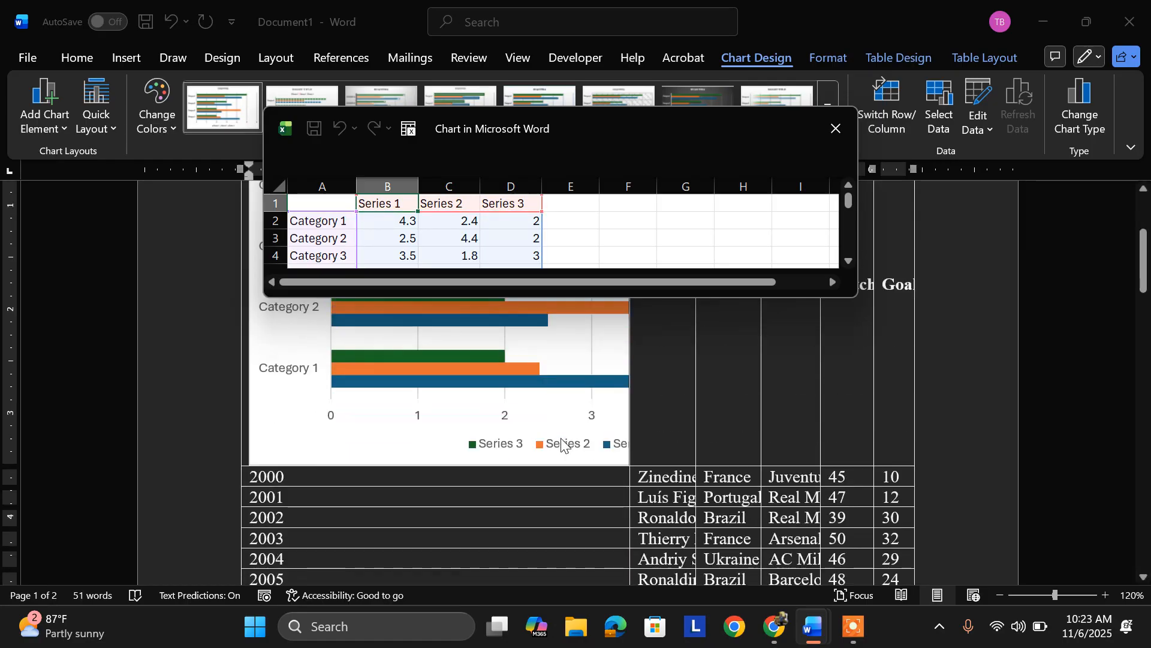
{"action": "scroll", "coordinate": [505, 414], "scroll_direction": "up", "scroll_amount": 4}
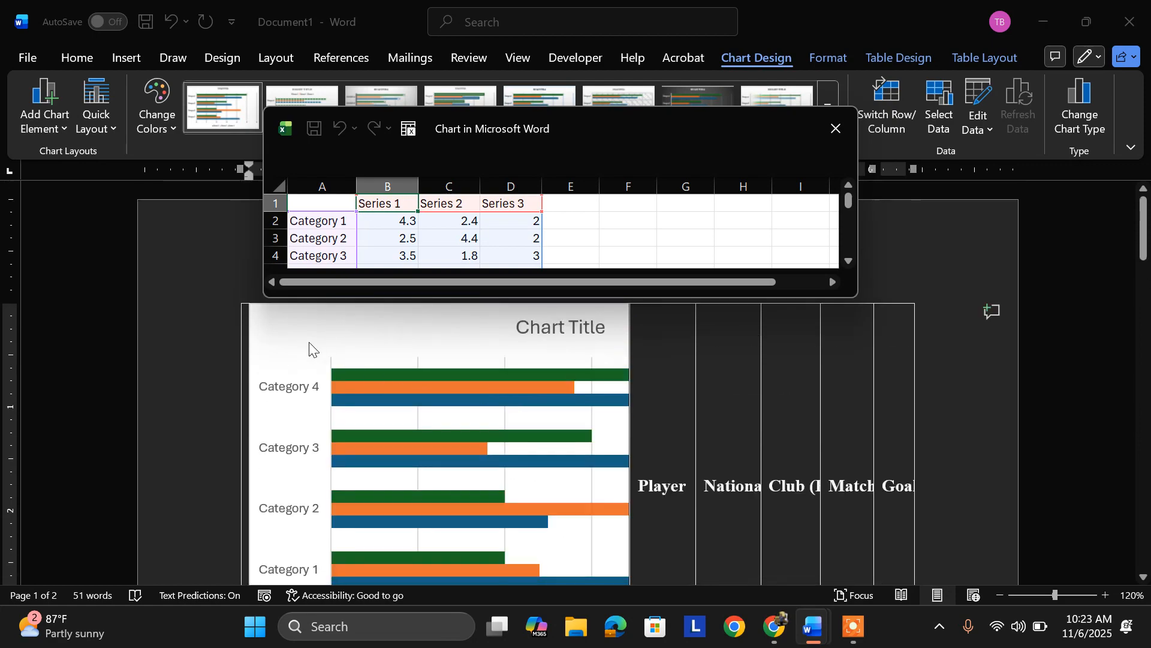
{"action": "left_click", "coordinate": [302, 343]}
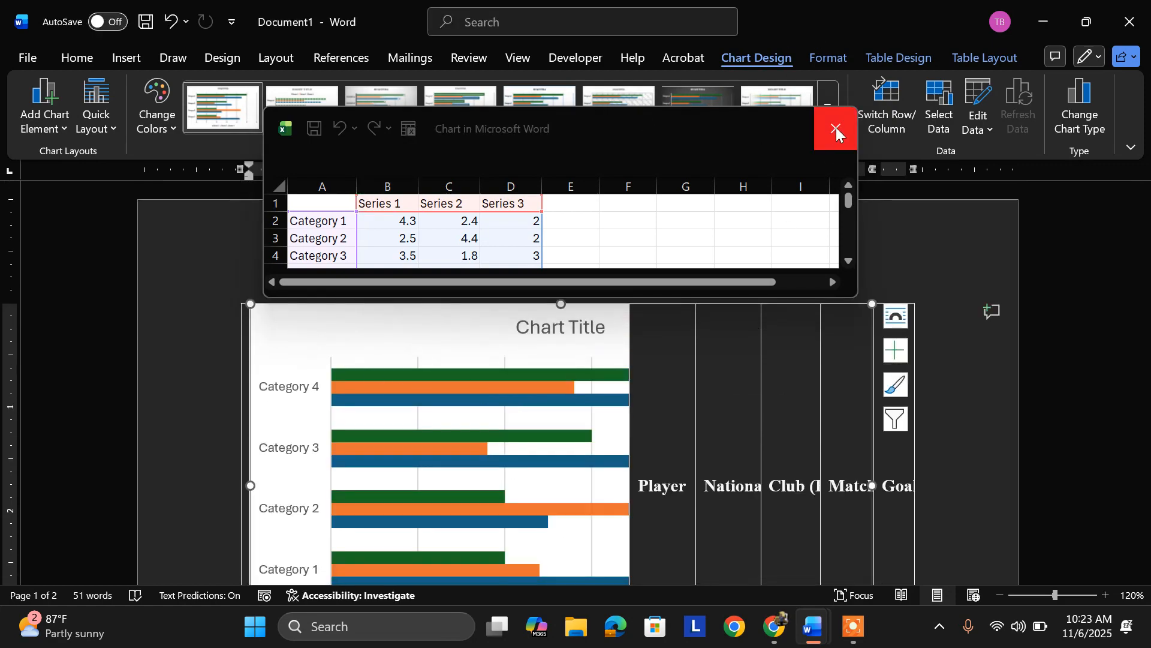
{"action": "left_click", "coordinate": [833, 128]}
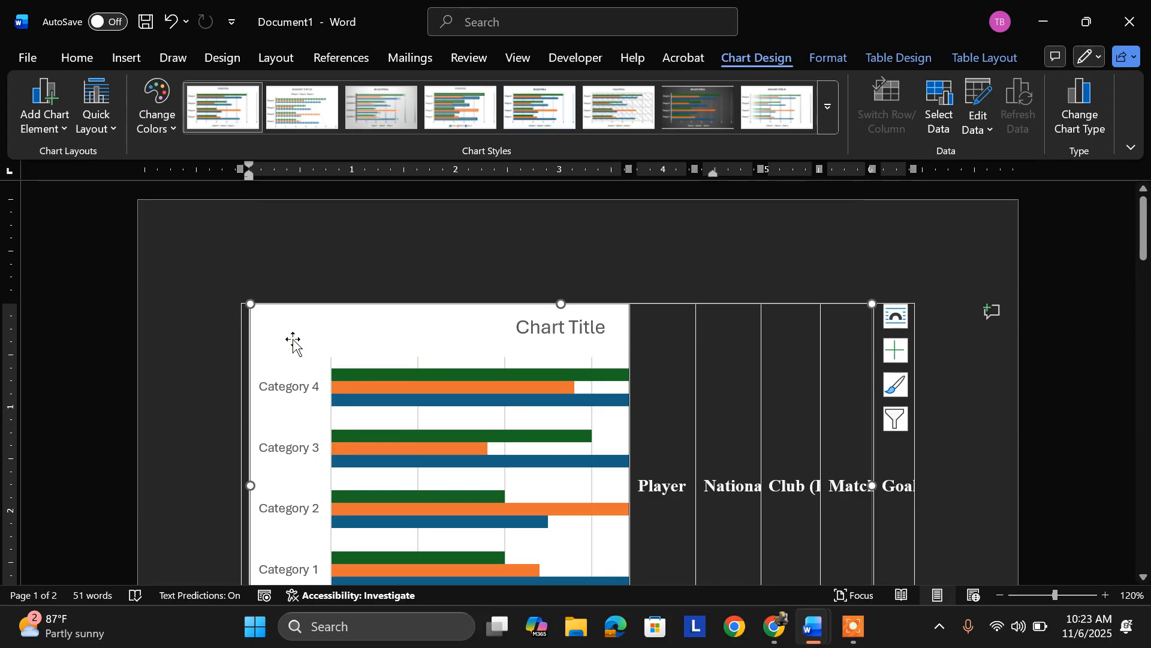
{"action": "key", "text": "Delete"}
{"action": "scroll", "coordinate": [299, 456], "scroll_direction": "down", "scroll_amount": 2}
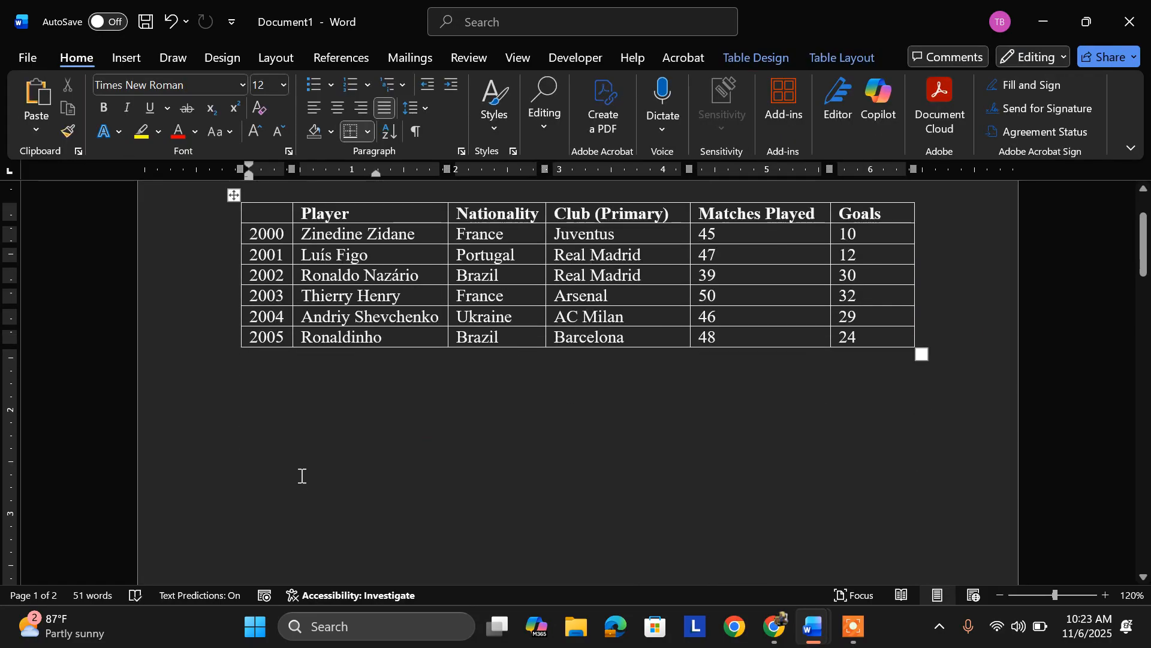
{"action": "left_click", "coordinate": [294, 439]}
{"action": "key", "text": "ctrl+v"}
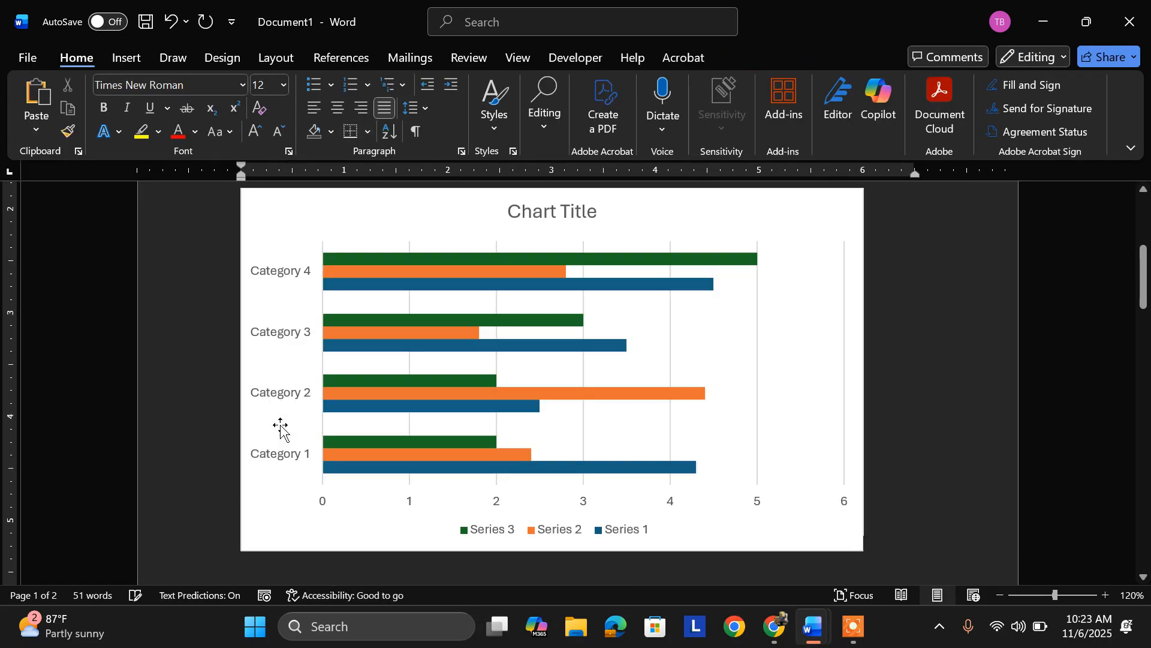
Enter the heading Year in the empty first cell of the table's header row.
{"action": "scroll", "coordinate": [339, 438], "scroll_direction": "up", "scroll_amount": 1}
{"action": "scroll", "coordinate": [339, 437], "scroll_direction": "up", "scroll_amount": 1}
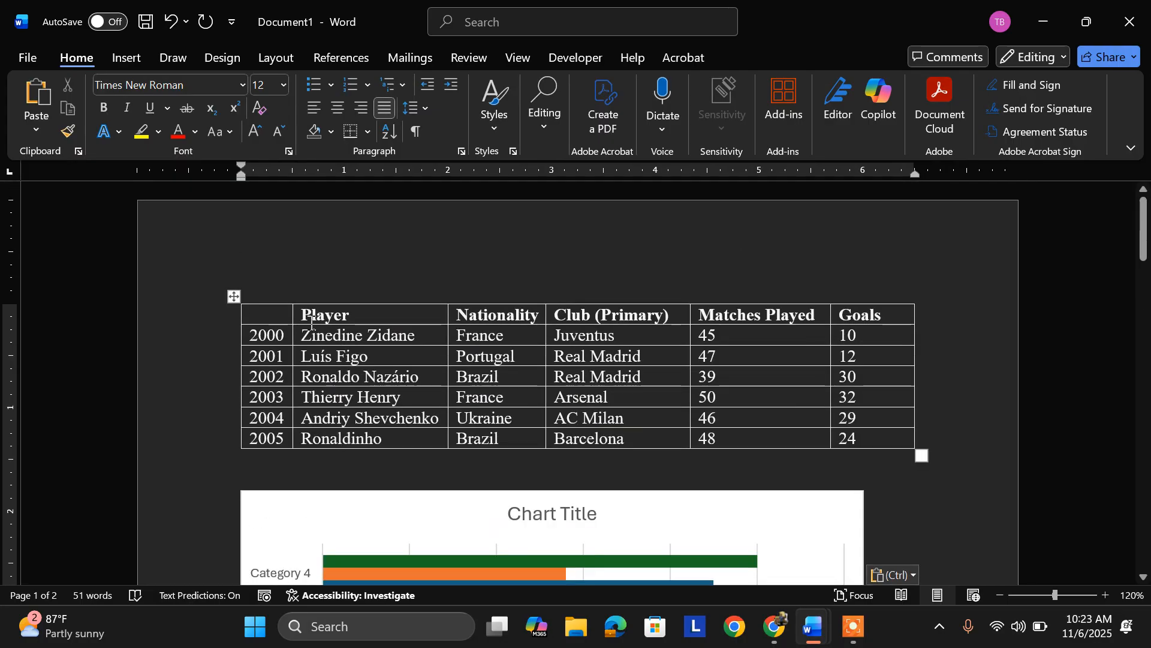
{"action": "left_click", "coordinate": [267, 319]}
{"action": "type", "text": "Y"}
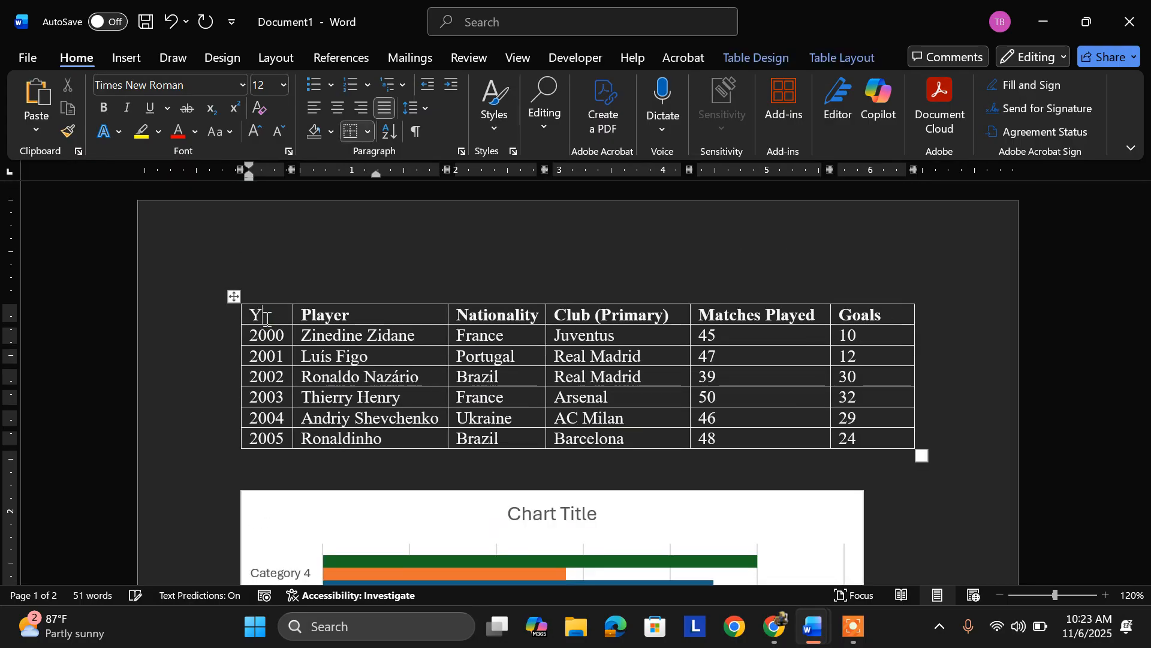
{"action": "type", "text": "eat"}
{"action": "key", "text": "BackSpace"}
{"action": "type", "text": "r"}
Replace the bar chart's placeholder title with Football Info.
{"action": "scroll", "coordinate": [513, 386], "scroll_direction": "down", "scroll_amount": 1}
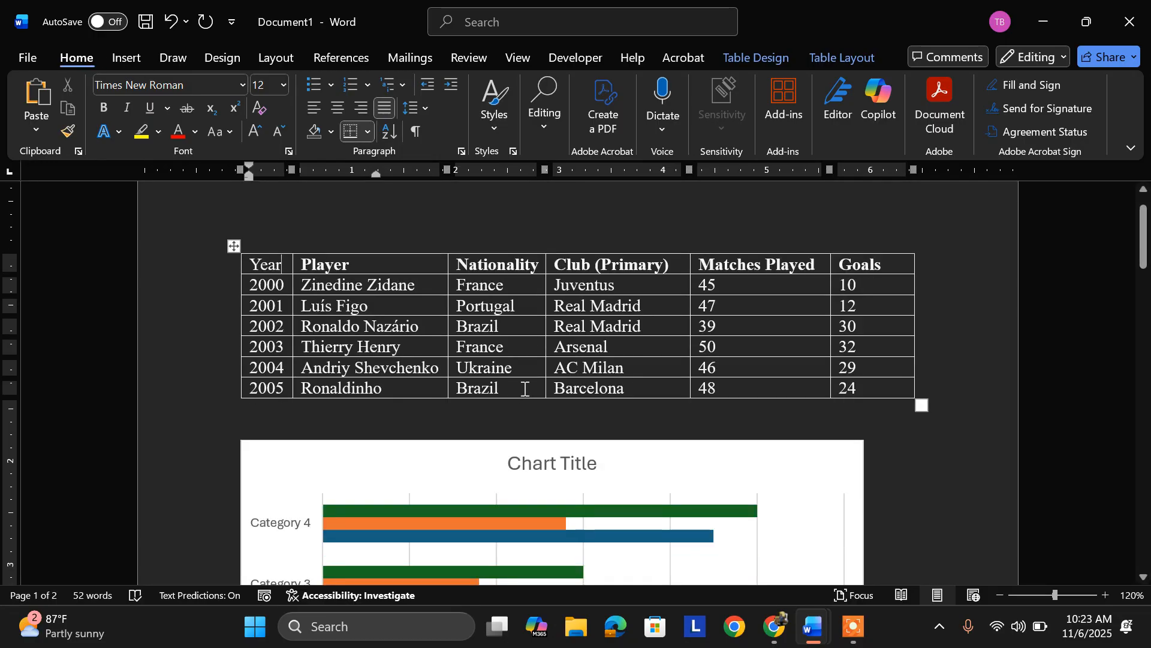
{"action": "scroll", "coordinate": [617, 404], "scroll_direction": "down", "scroll_amount": 2}
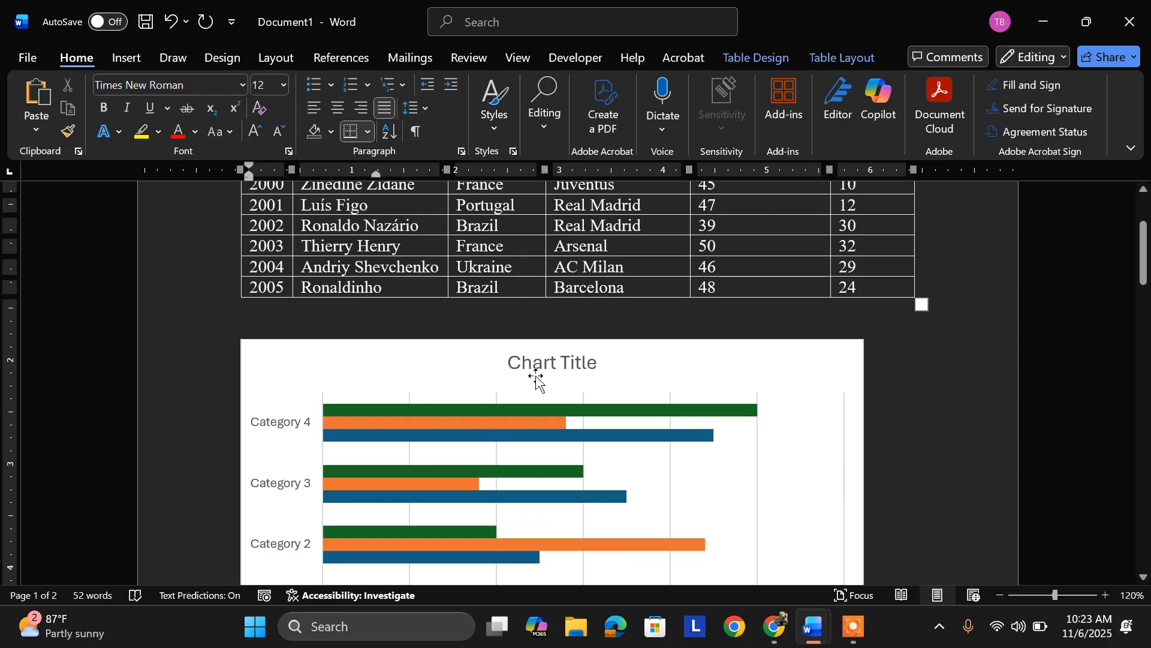
{"action": "double_click", "coordinate": [562, 366]}
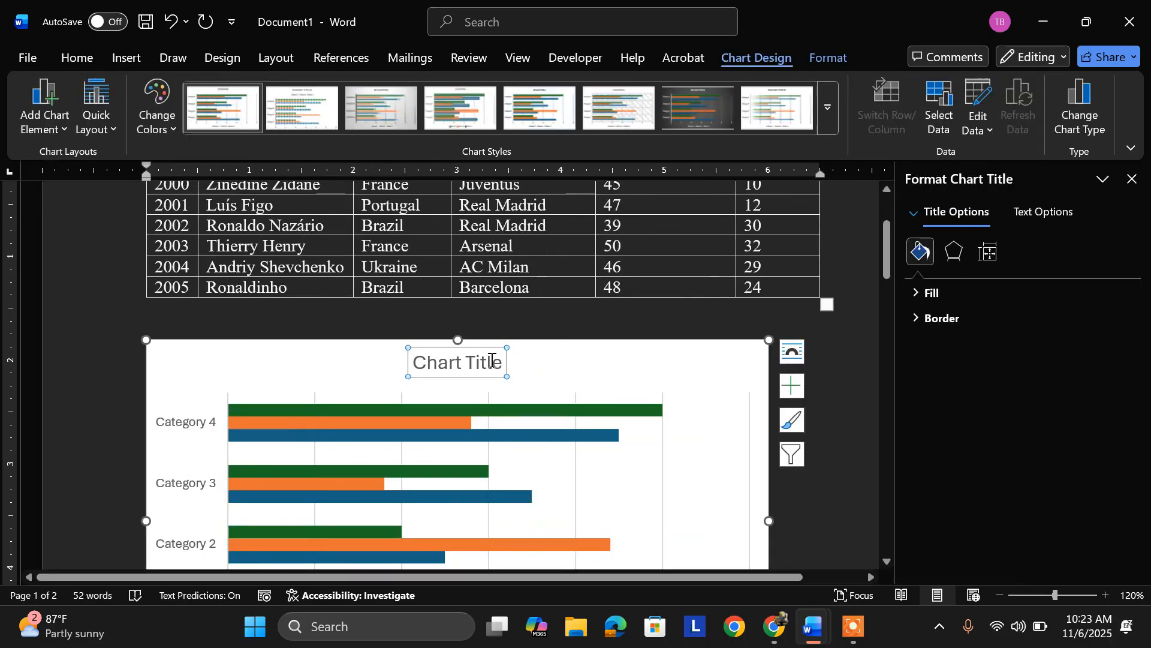
{"action": "left_click_drag", "start_coordinate": [466, 360], "coordinate": [413, 362]}
{"action": "scroll", "coordinate": [432, 389], "scroll_direction": "down", "scroll_amount": 1}
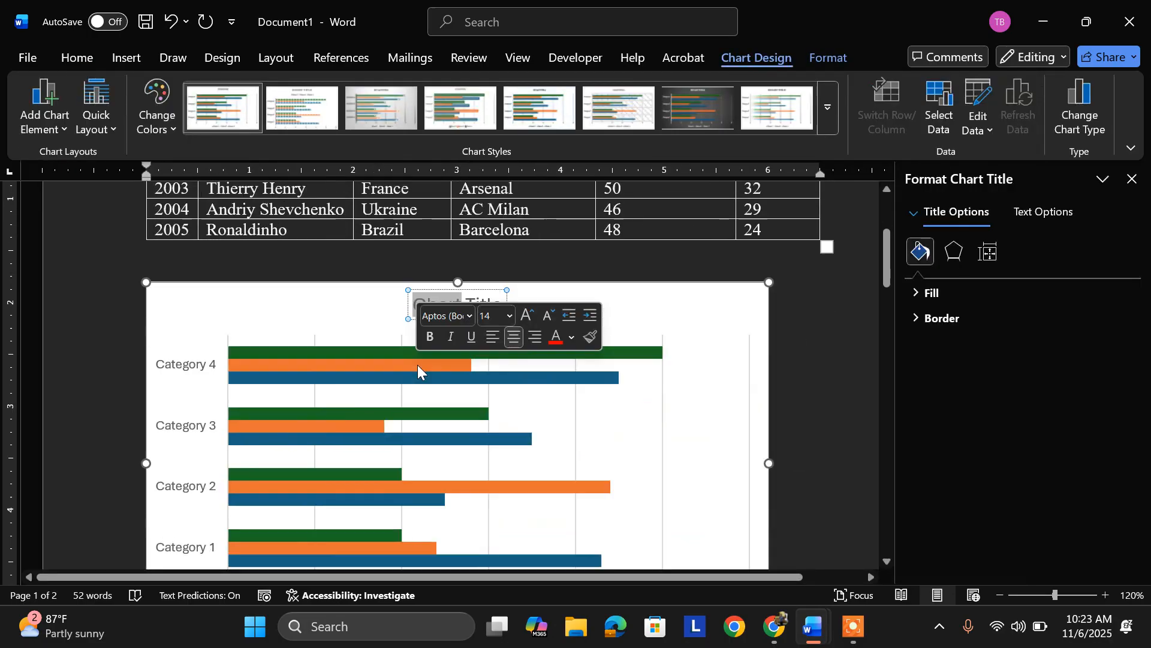
{"action": "type", "text": "Fo"}
{"action": "type", "text": "ball I"}
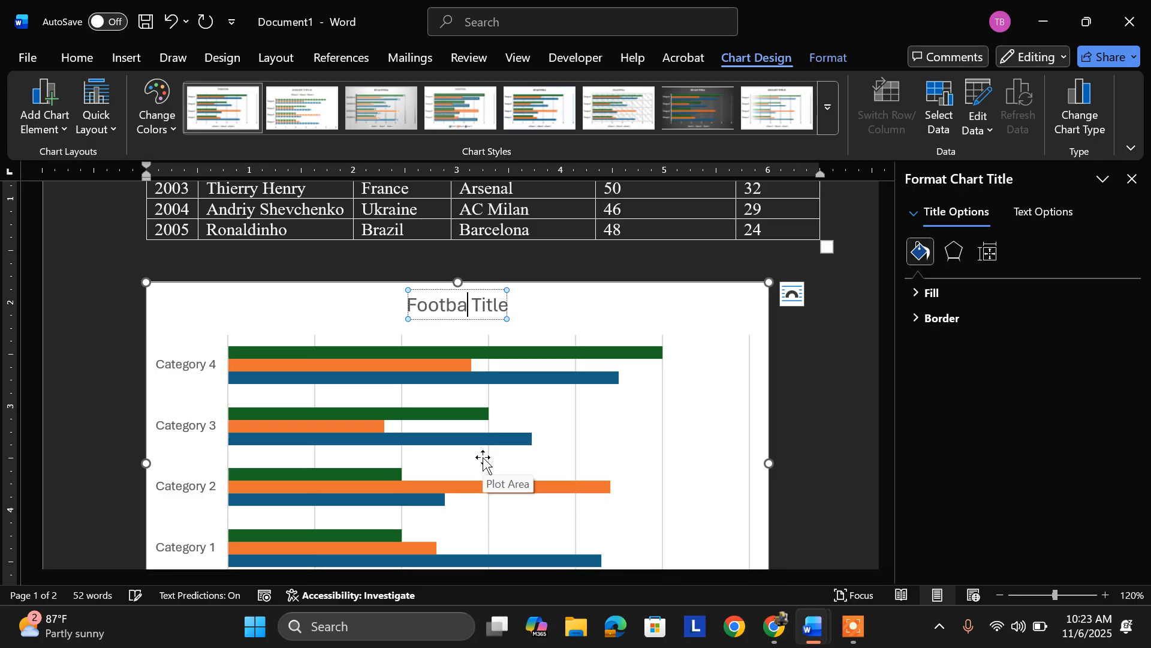
{"action": "type", "text": "nfo"}
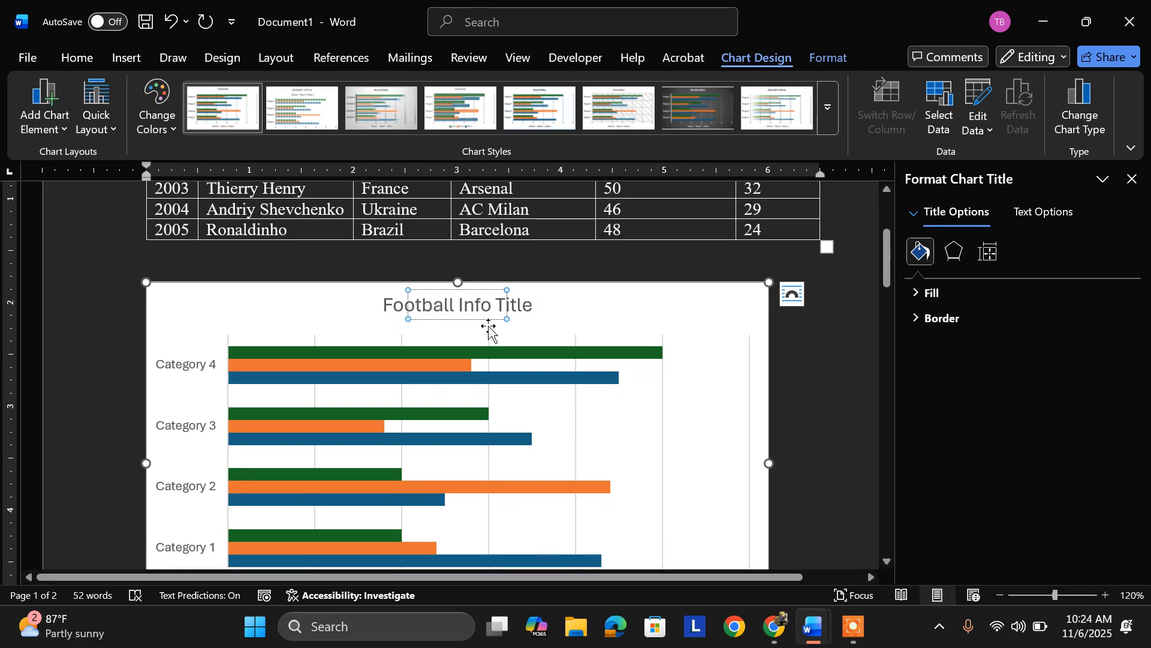
{"action": "key", "text": "Delete"}
{"action": "key", "text": "Delete"}
{"action": "key", "text": "Delete"}
{"action": "key", "text": "Delete"}
{"action": "key", "text": "Delete"}
{"action": "key", "text": "Delete"}
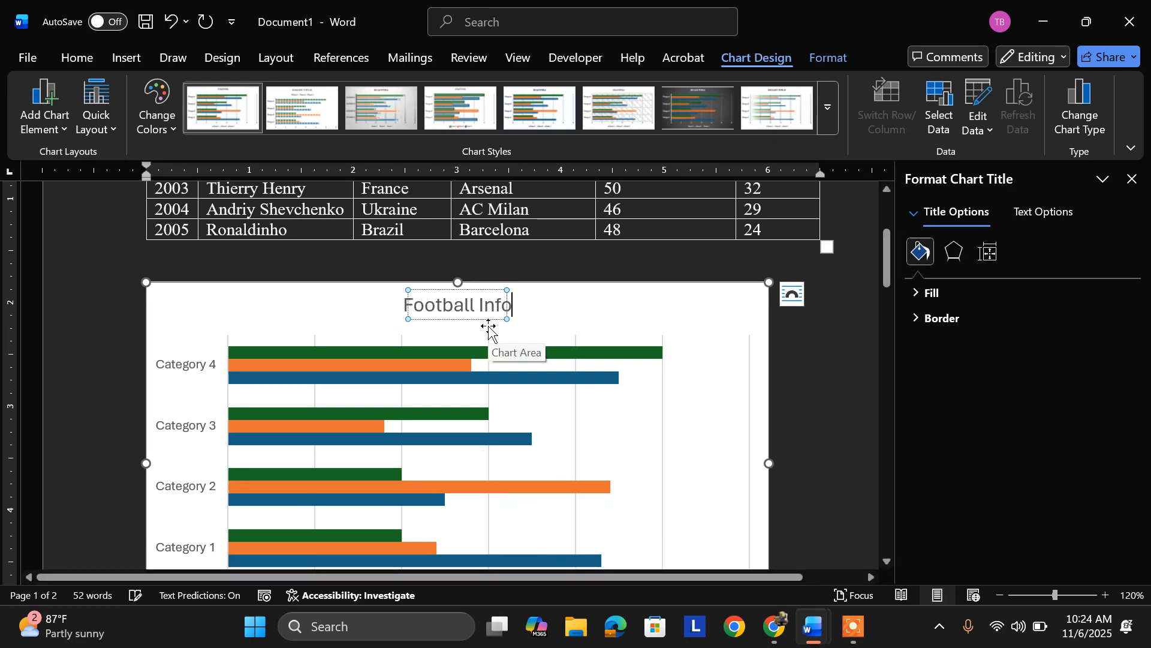
Examine the formatting options available for the bar chart's category axis labels and its series legend.
{"action": "left_click", "coordinate": [424, 400]}
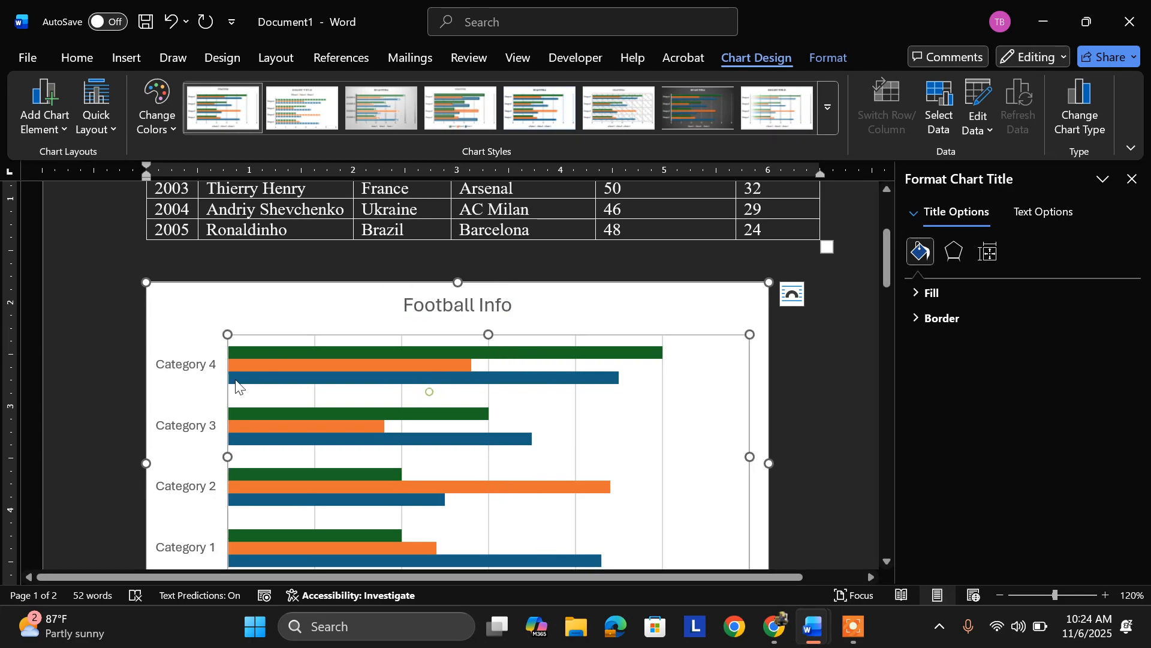
{"action": "left_click", "coordinate": [182, 366]}
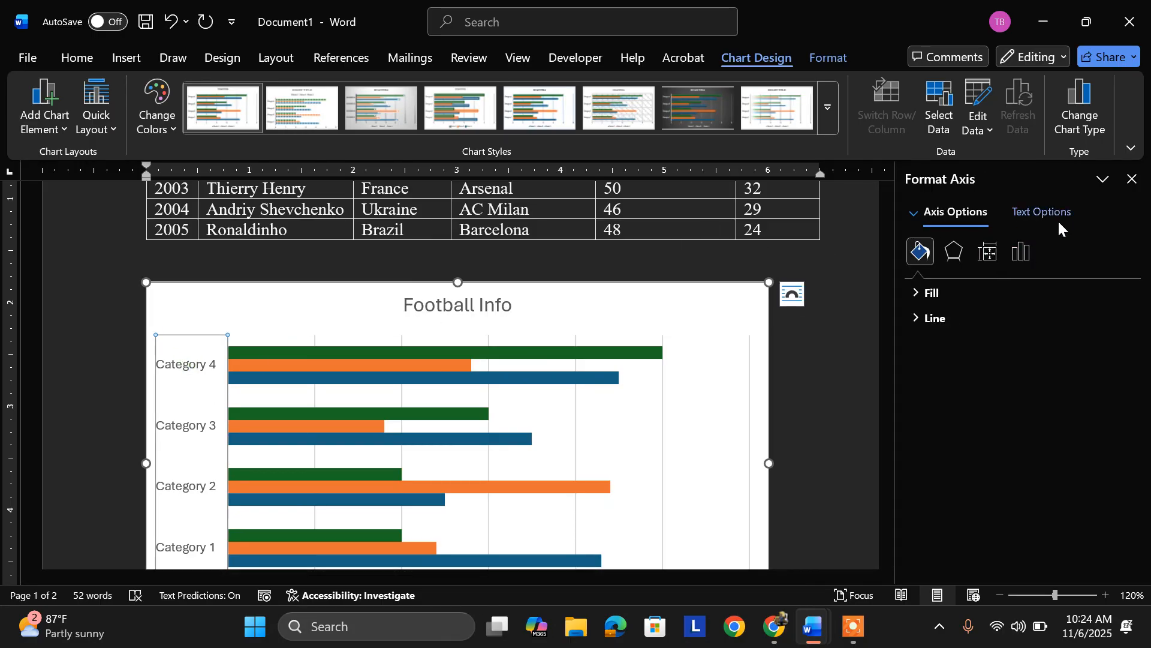
{"action": "left_click", "coordinate": [1028, 210]}
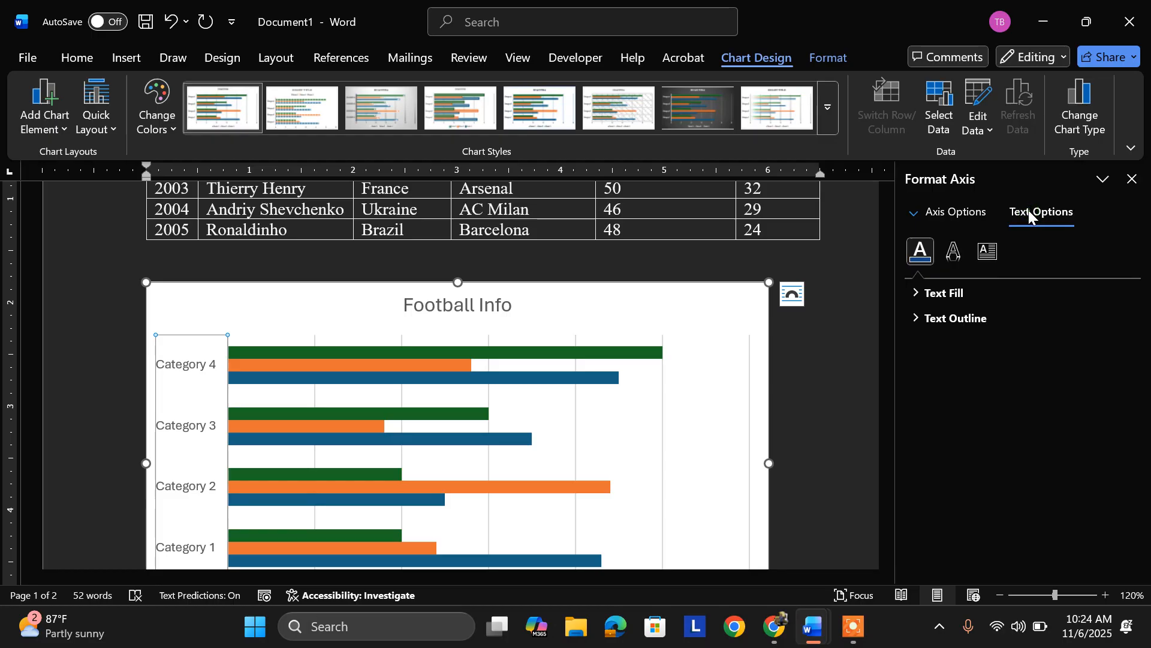
{"action": "left_click", "coordinate": [923, 293]}
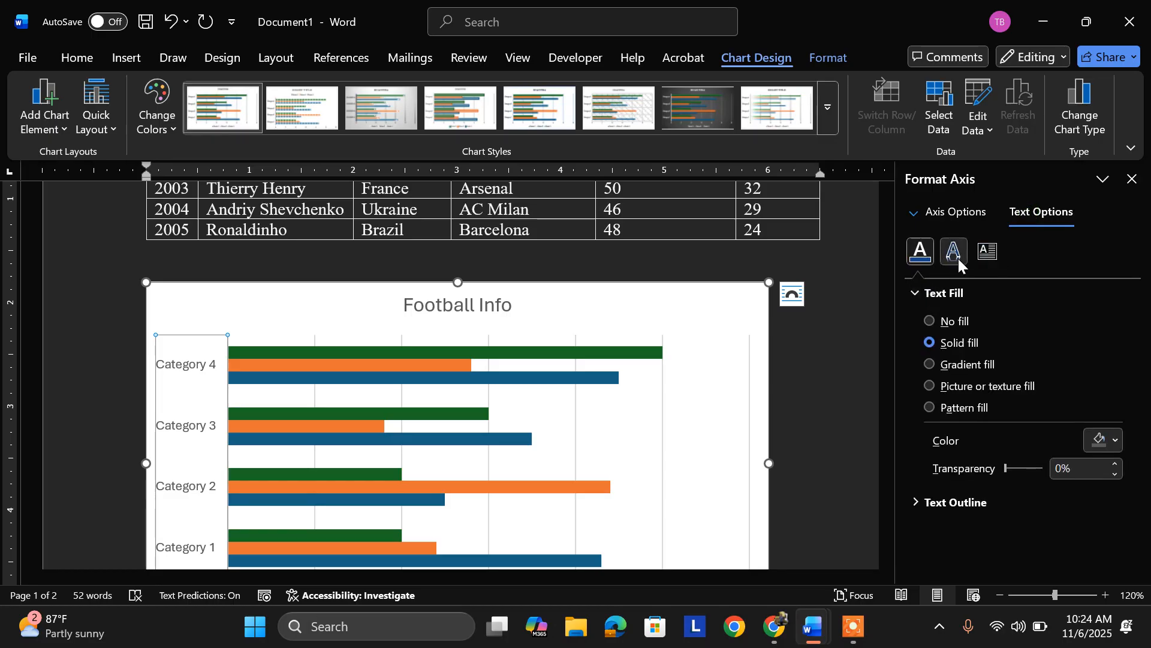
{"action": "left_click", "coordinate": [974, 215]}
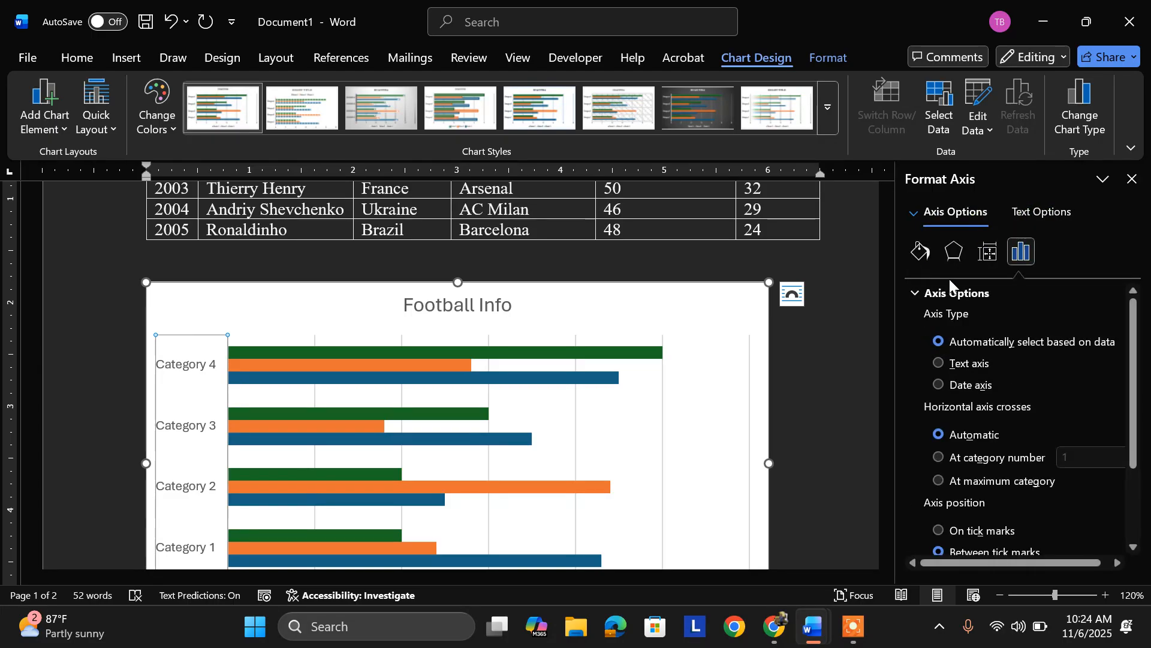
{"action": "scroll", "coordinate": [486, 441], "scroll_direction": "down", "scroll_amount": 2}
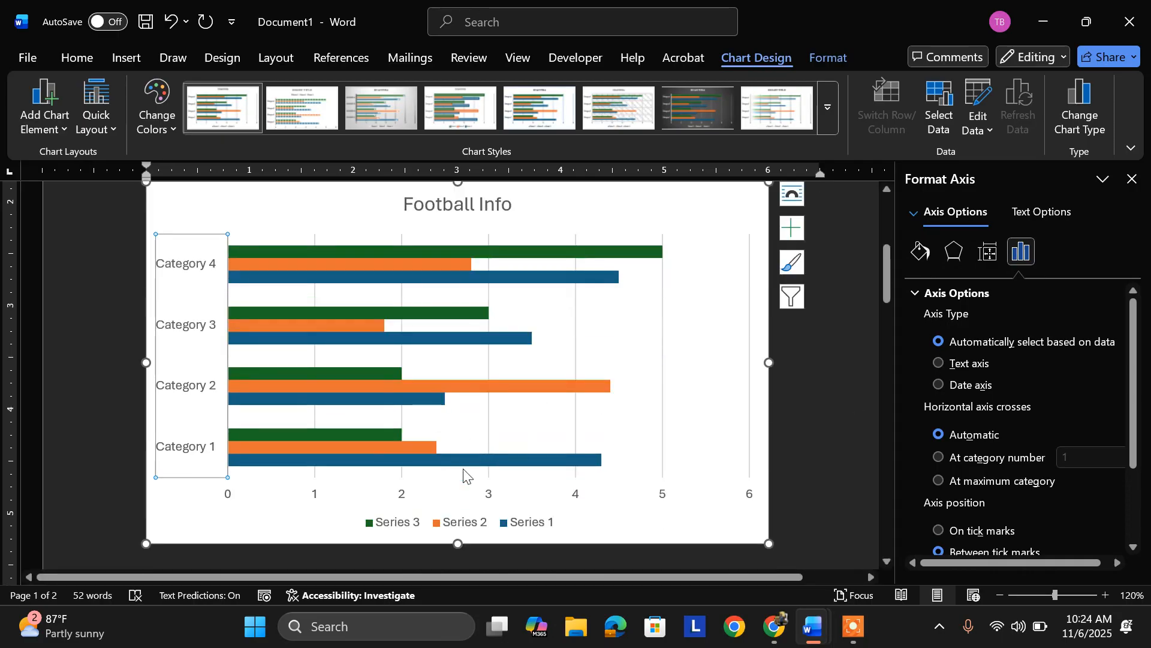
{"action": "left_click", "coordinate": [395, 524]}
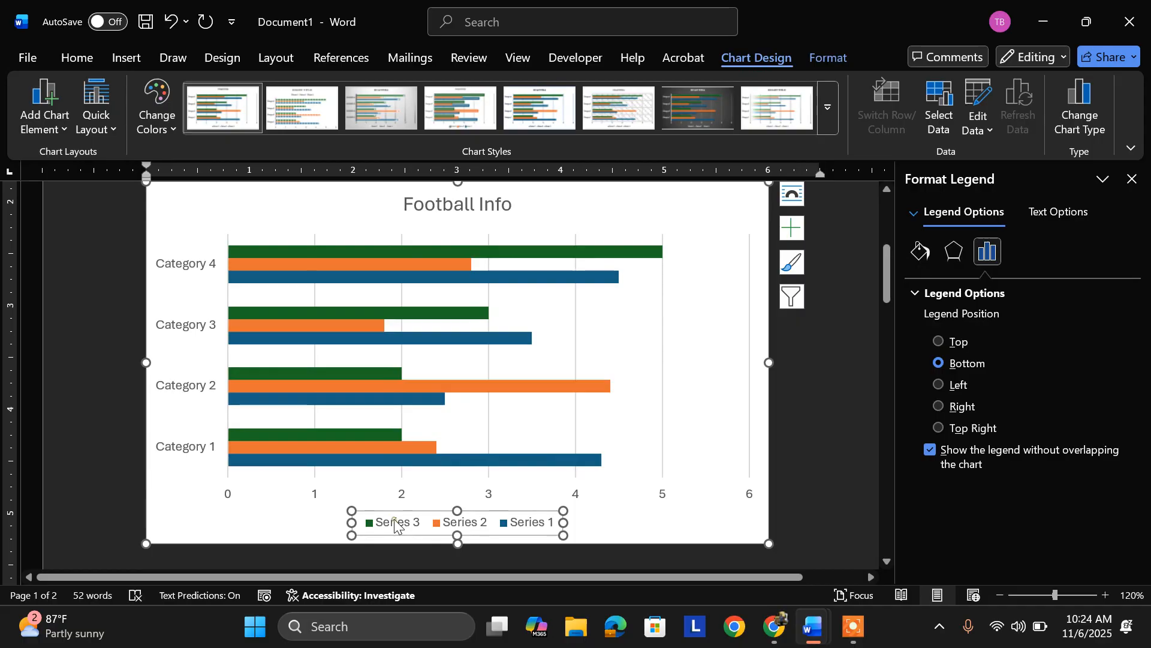
{"action": "left_click", "coordinate": [395, 523]}
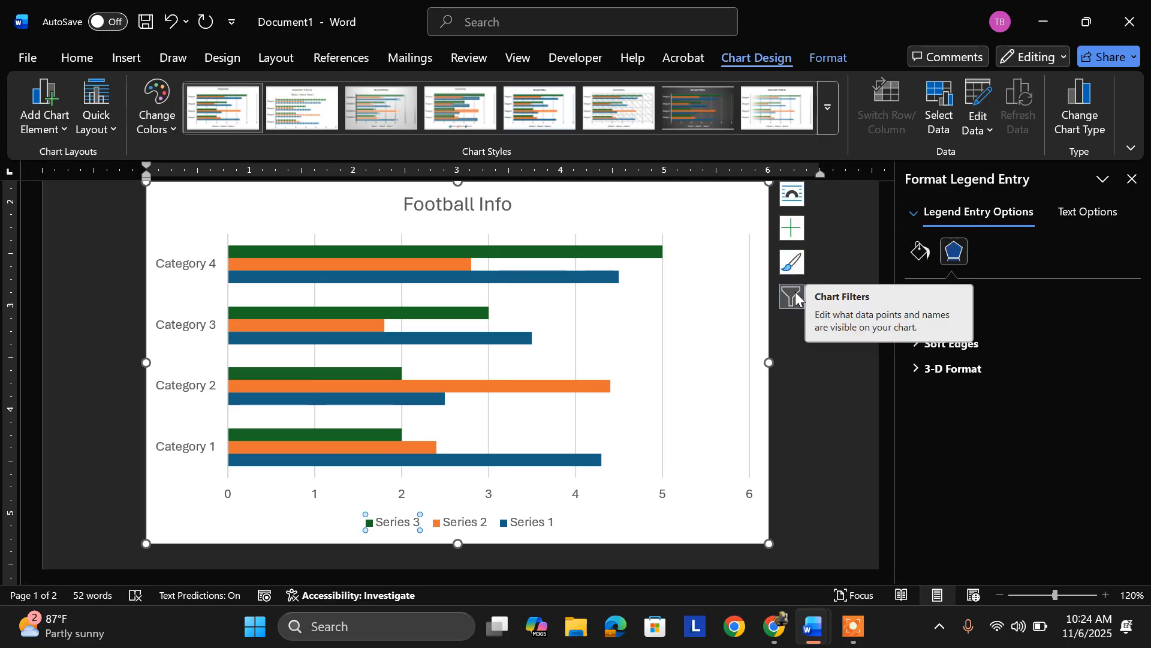
Turn the bar chart's title element off and on again, resetting it to the placeholder title.
{"action": "left_click", "coordinate": [793, 231]}
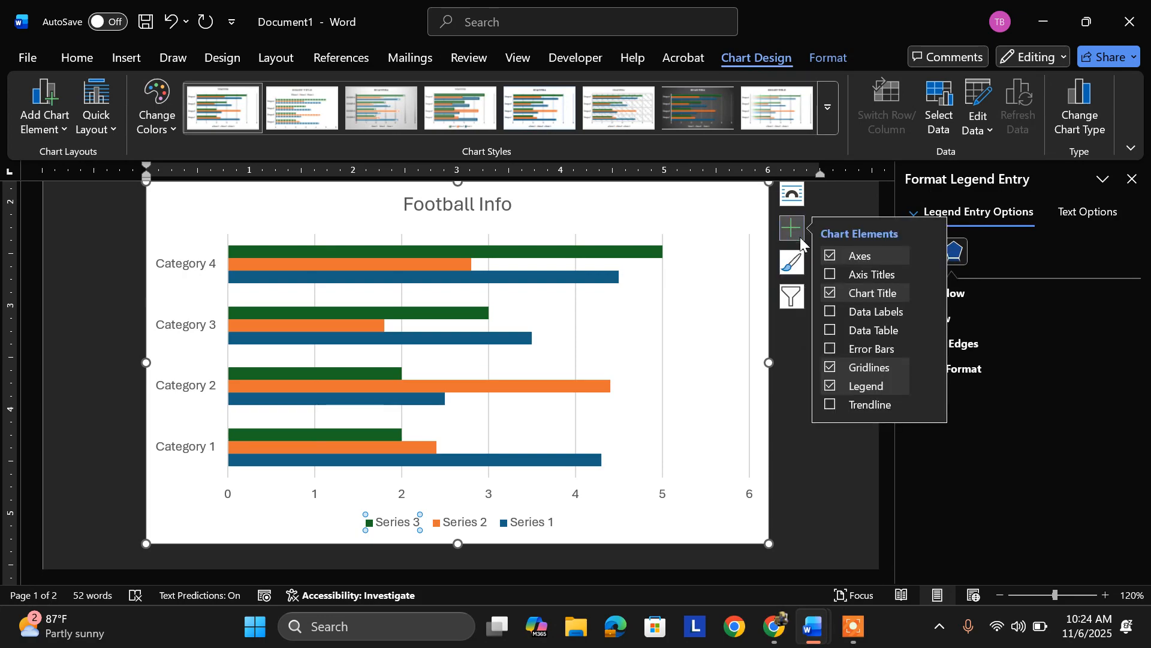
{"action": "left_click", "coordinate": [863, 293]}
{"action": "left_click", "coordinate": [862, 294]}
{"action": "left_click", "coordinate": [862, 294]}
{"action": "left_click", "coordinate": [862, 293]}
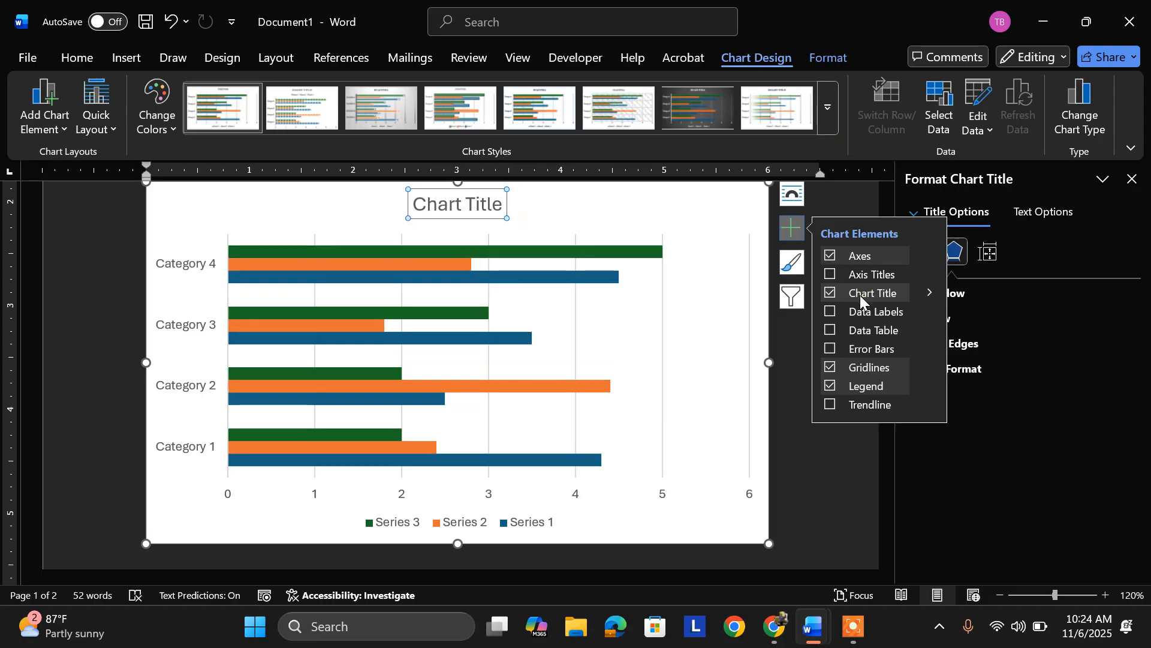
{"action": "left_click", "coordinate": [782, 363]}
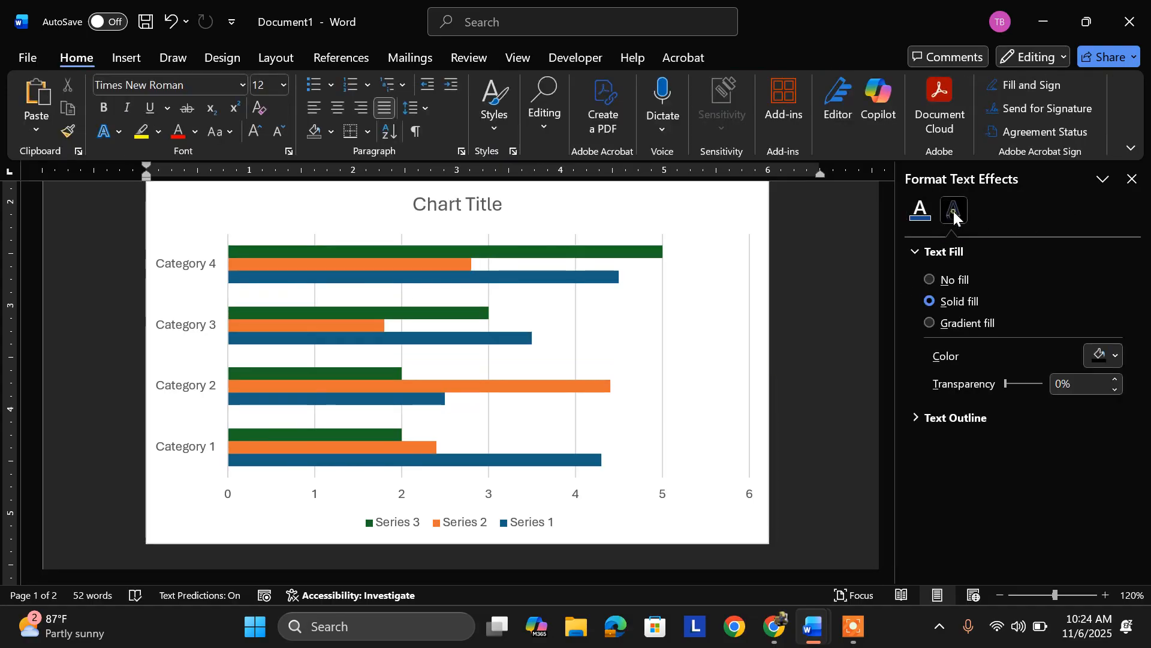
Examine the text fill and text box options for the chart's category axis labels.
{"action": "left_click", "coordinate": [954, 210]}
{"action": "left_click", "coordinate": [912, 212]}
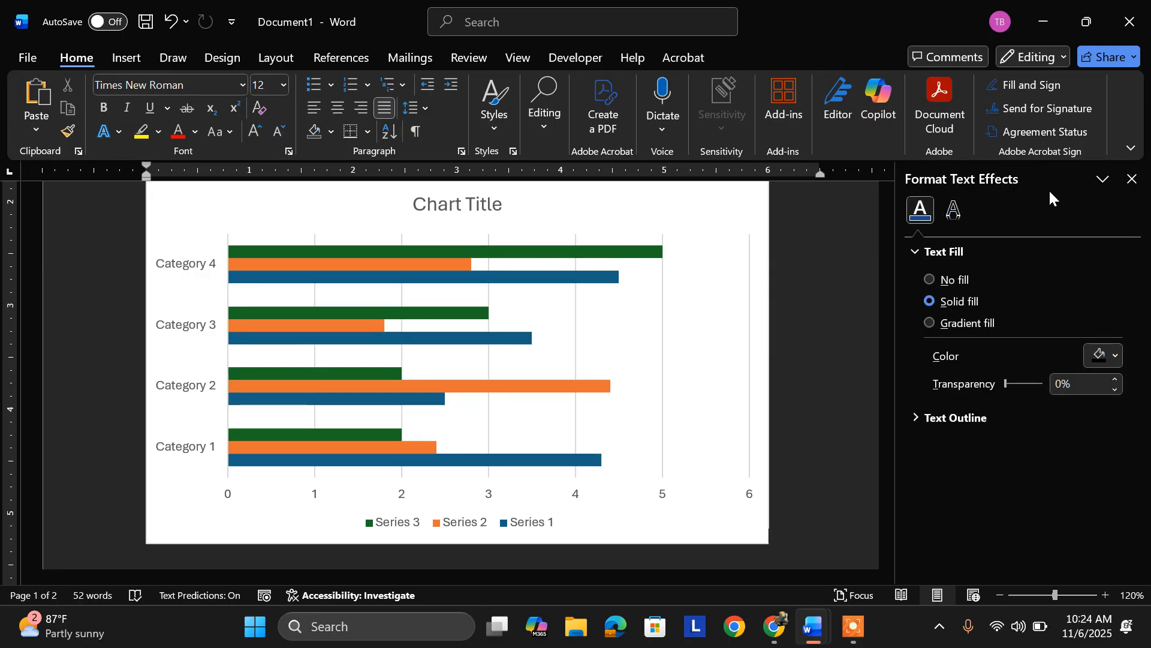
{"action": "left_click", "coordinate": [1101, 182]}
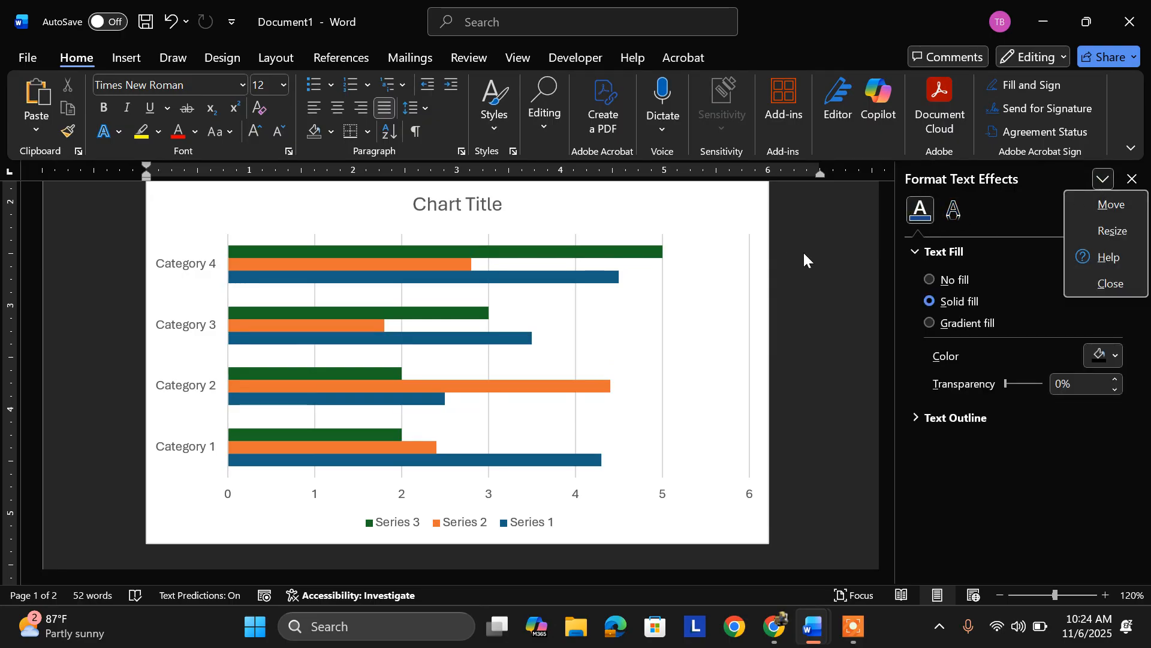
{"action": "left_click", "coordinate": [837, 249]}
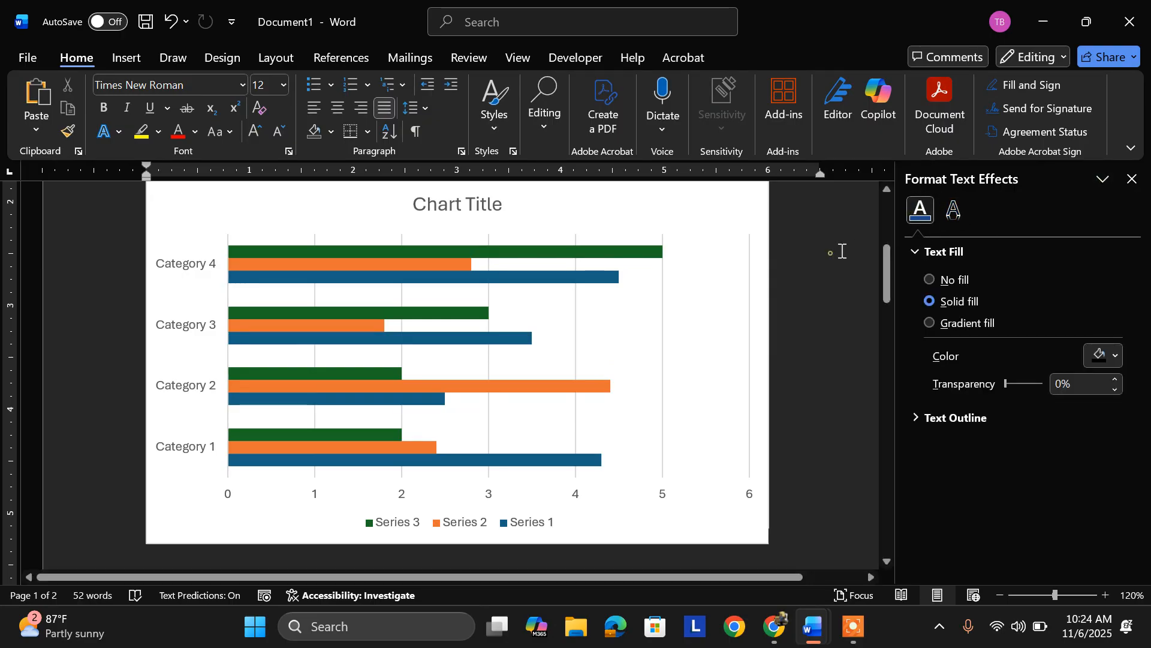
{"action": "left_click", "coordinate": [183, 264]}
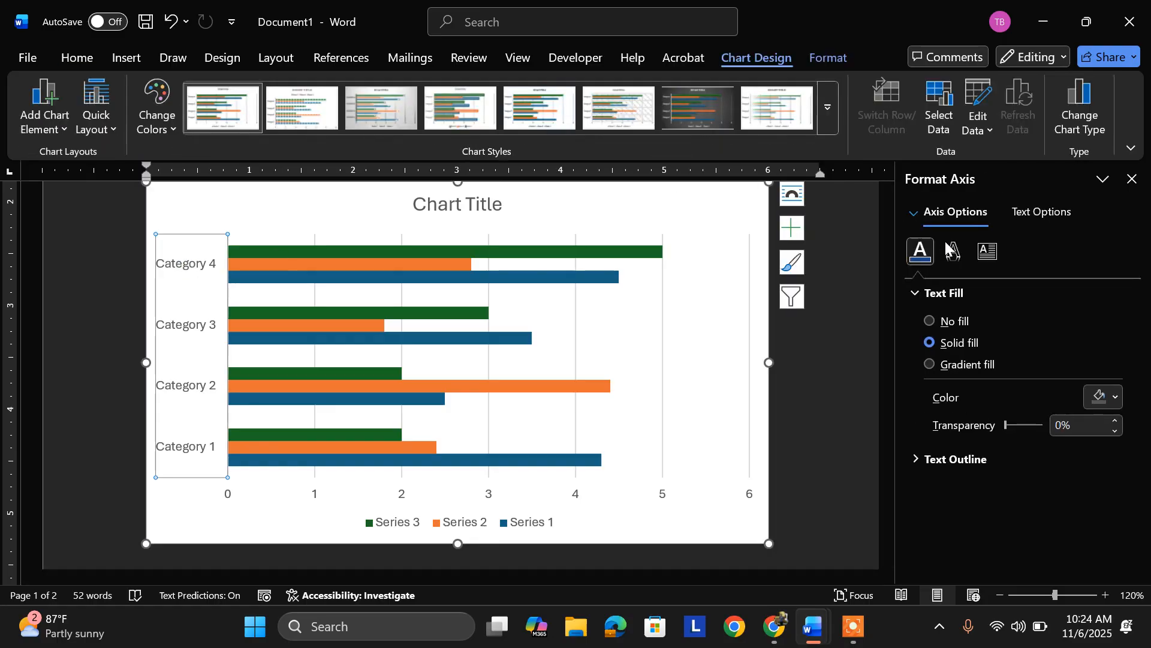
{"action": "left_click", "coordinate": [1053, 215]}
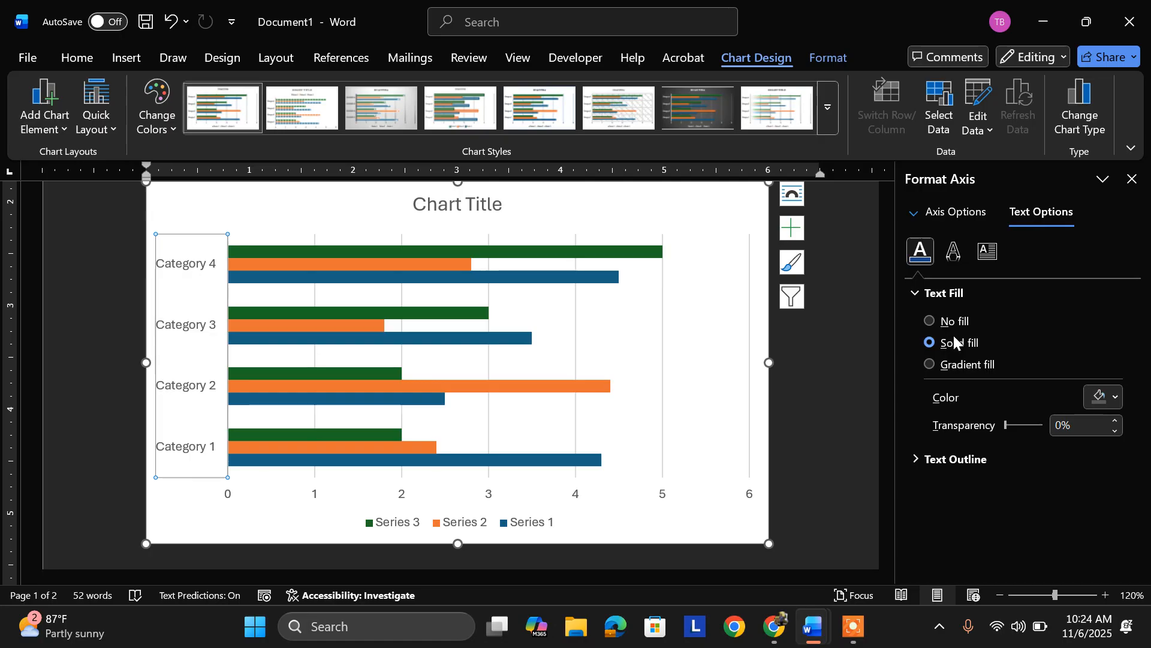
{"action": "left_click", "coordinate": [988, 253]}
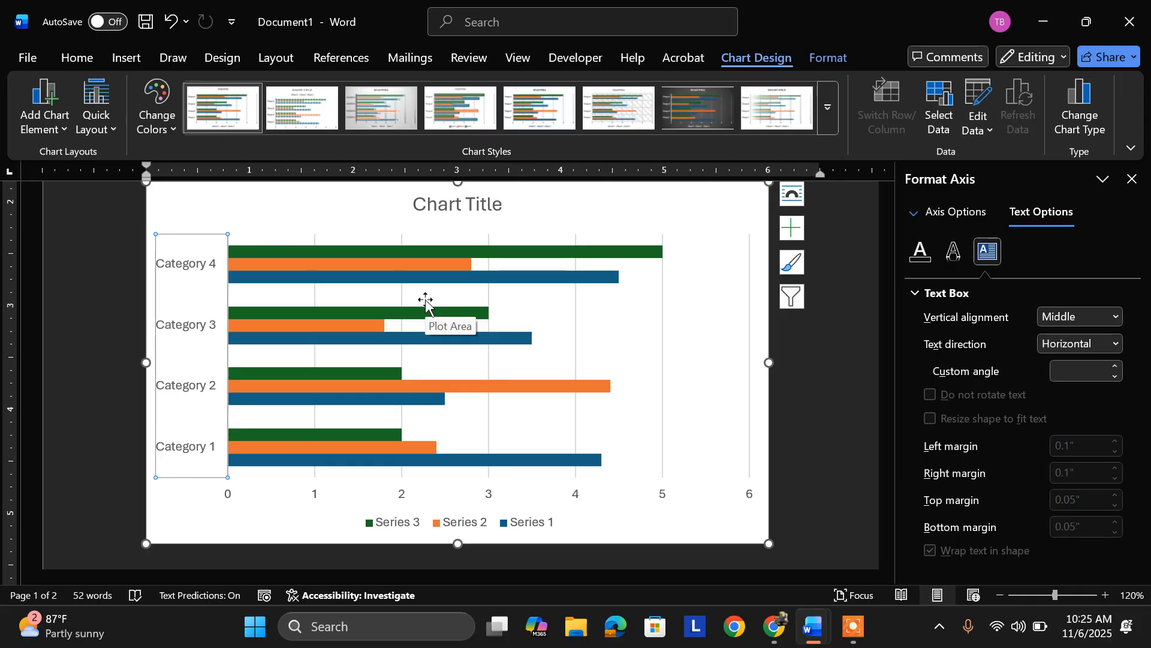
Switch to Excel, create a blank workbook and maximize its window.
{"action": "left_click", "coordinate": [383, 626]}
{"action": "type", "text": "excel"}
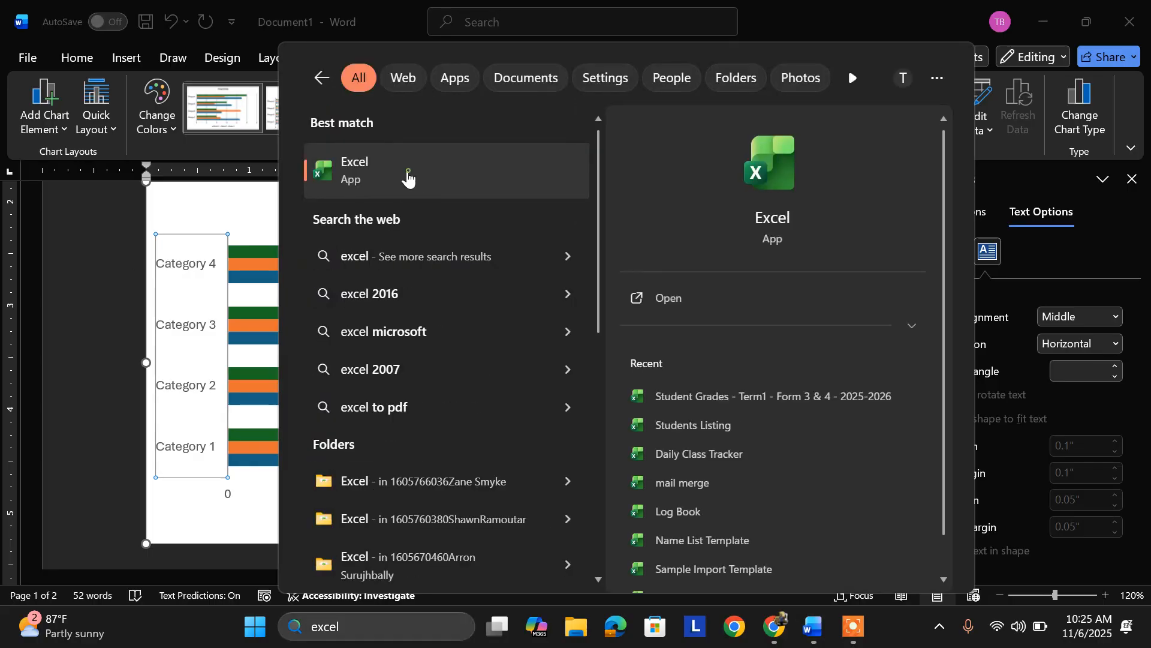
{"action": "left_click", "coordinate": [407, 175]}
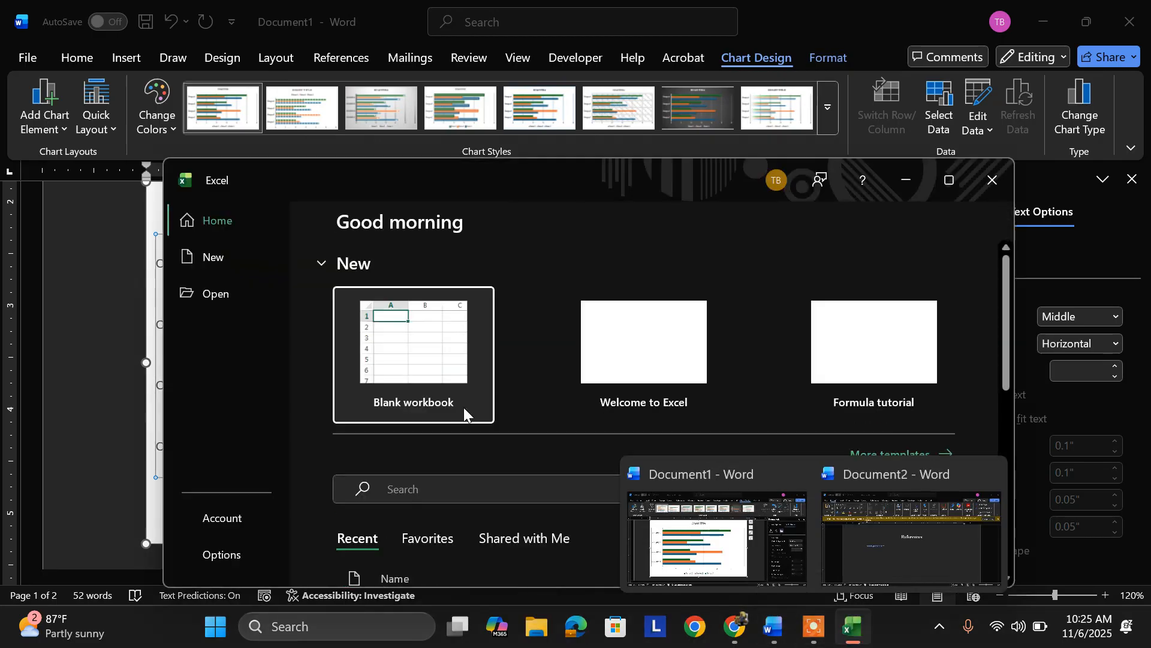
{"action": "left_click", "coordinate": [425, 363]}
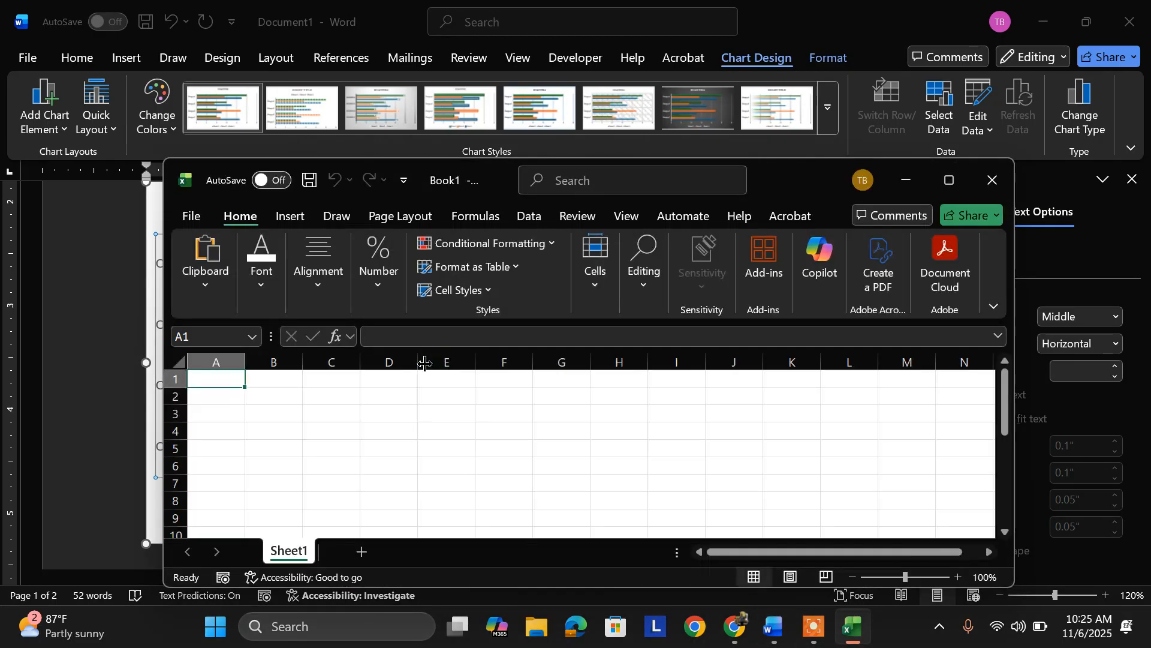
{"action": "left_click", "coordinate": [949, 180]}
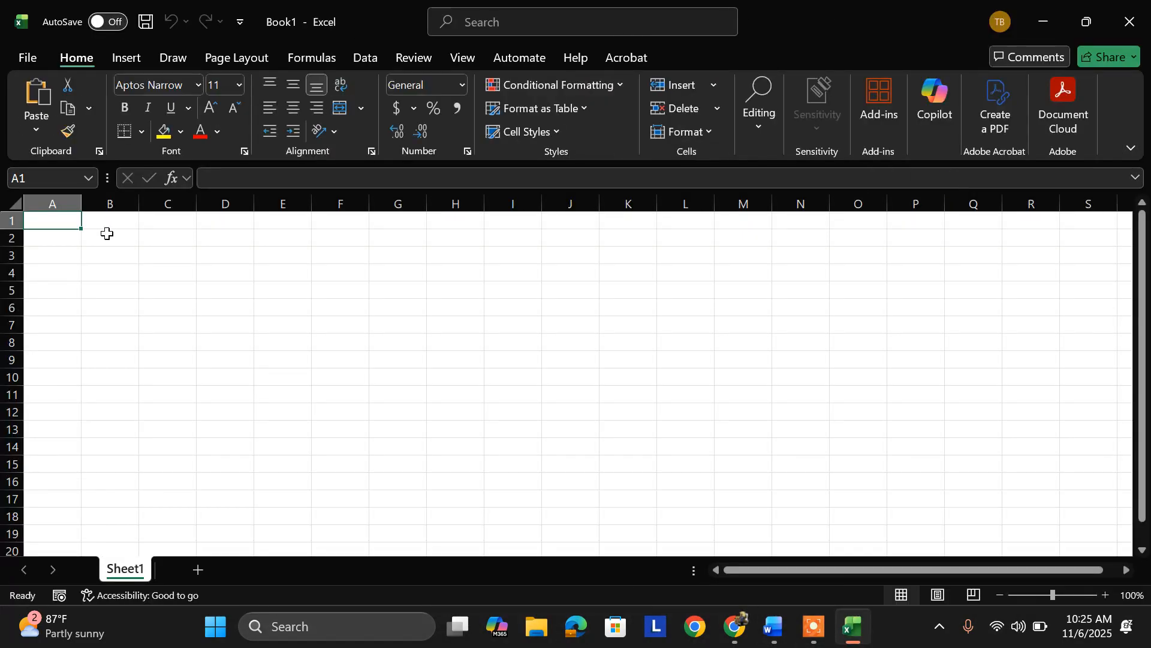
{"action": "left_click_drag", "start_coordinate": [57, 221], "coordinate": [476, 462]}
{"action": "key", "text": "ctrl+v"}
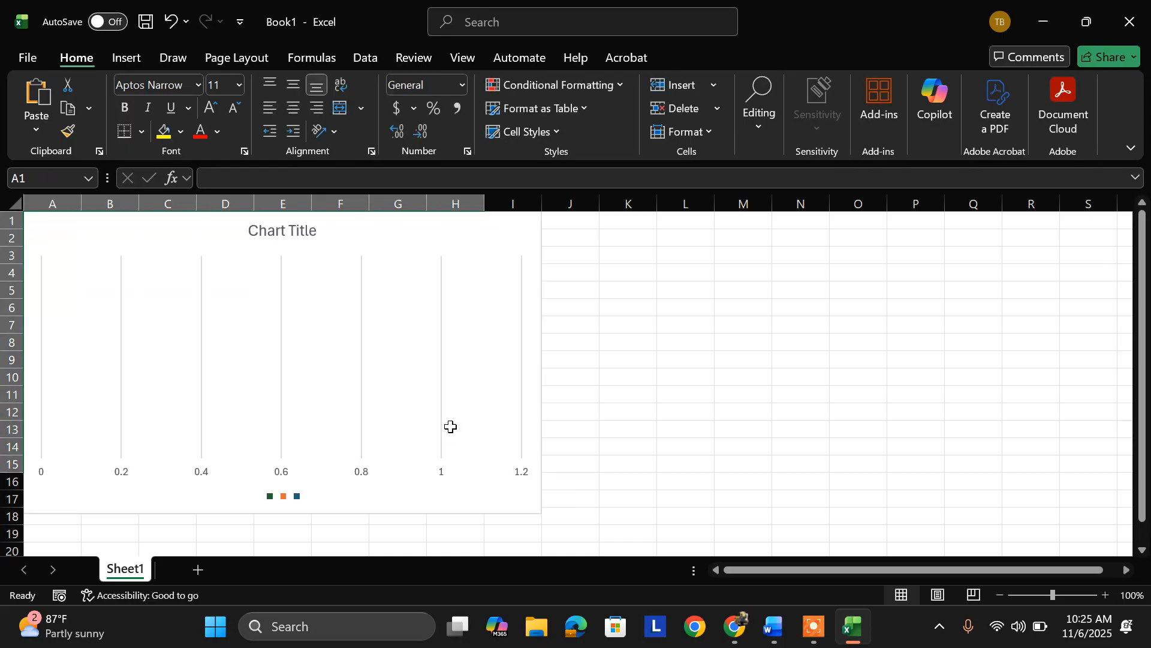
{"action": "key", "text": "ctrl+z"}
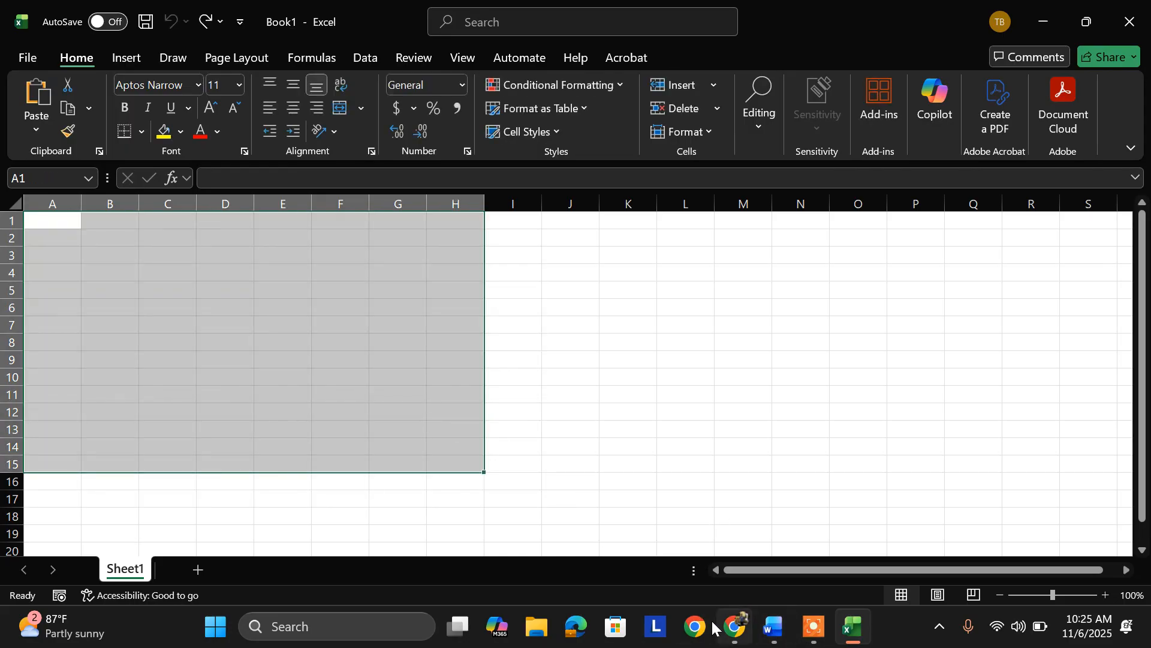
Copy the selected football player table rows from ChatGPT in the browser and paste them into the Excel sheet from cell A1.
{"action": "left_click", "coordinate": [736, 630]}
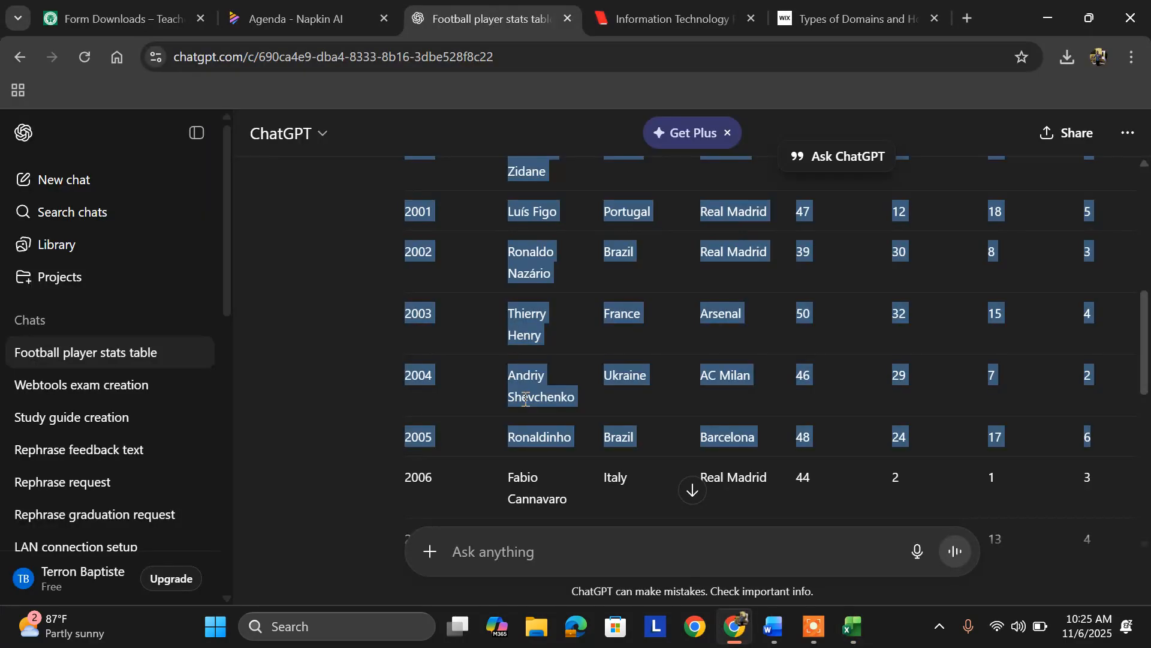
{"action": "right_click", "coordinate": [530, 317]}
{"action": "left_click", "coordinate": [552, 340]}
{"action": "left_click", "coordinate": [852, 629]}
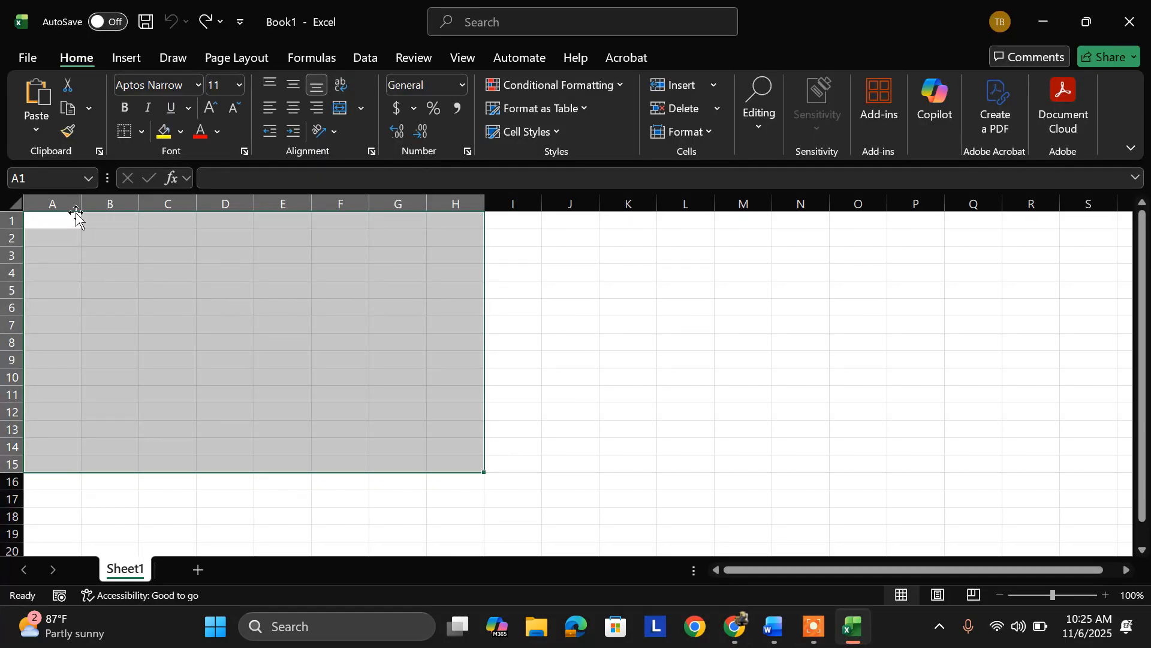
{"action": "left_click", "coordinate": [109, 271]}
{"action": "left_click_drag", "start_coordinate": [57, 226], "coordinate": [542, 509]}
{"action": "key", "text": "ctrl+v"}
{"action": "left_click", "coordinate": [552, 359]}
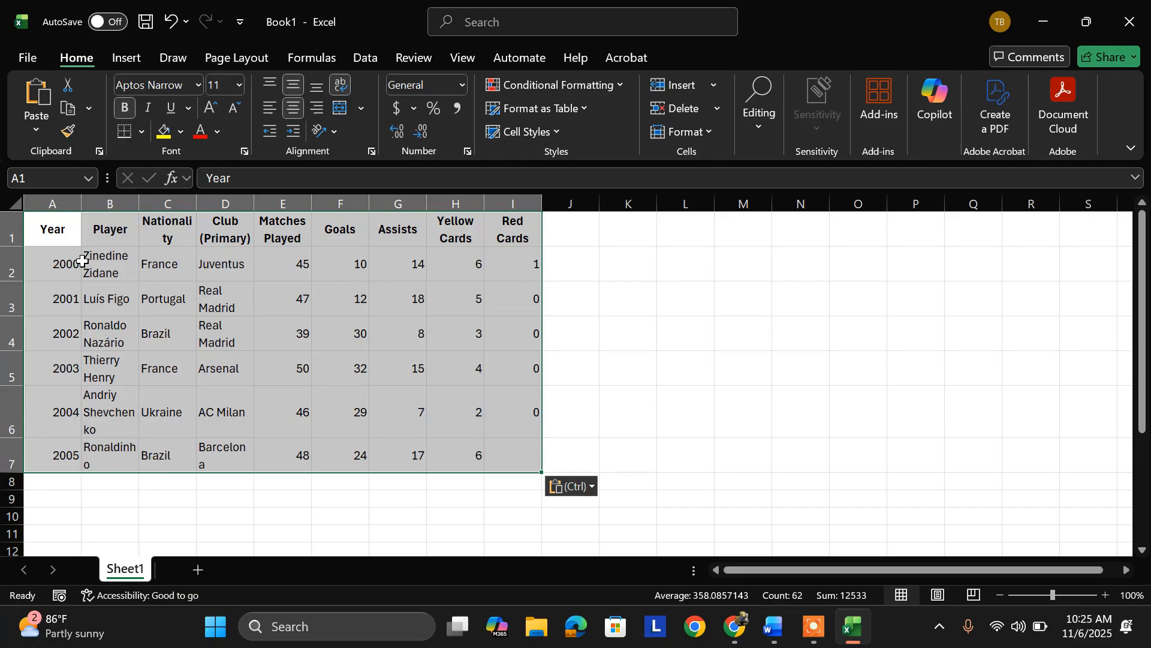
Apply all borders to the pasted table A1:I7 and widen the Nationality and Player columns to fit their text.
{"action": "left_click_drag", "start_coordinate": [53, 221], "coordinate": [516, 453]}
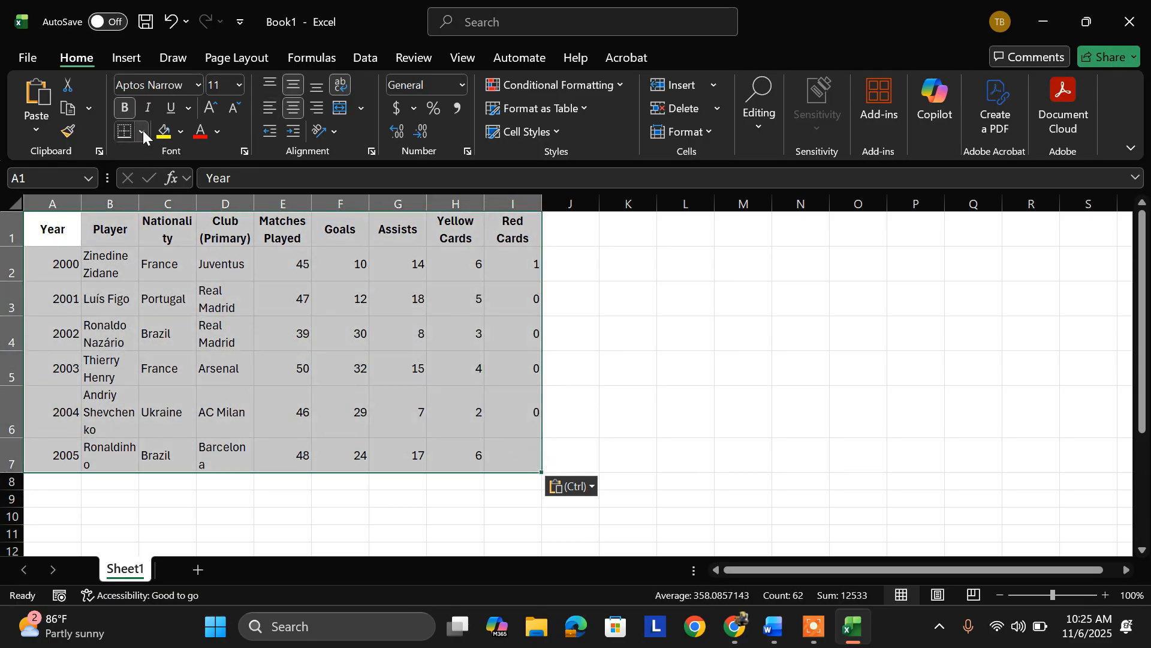
{"action": "left_click", "coordinate": [141, 130]}
{"action": "left_click", "coordinate": [153, 318]}
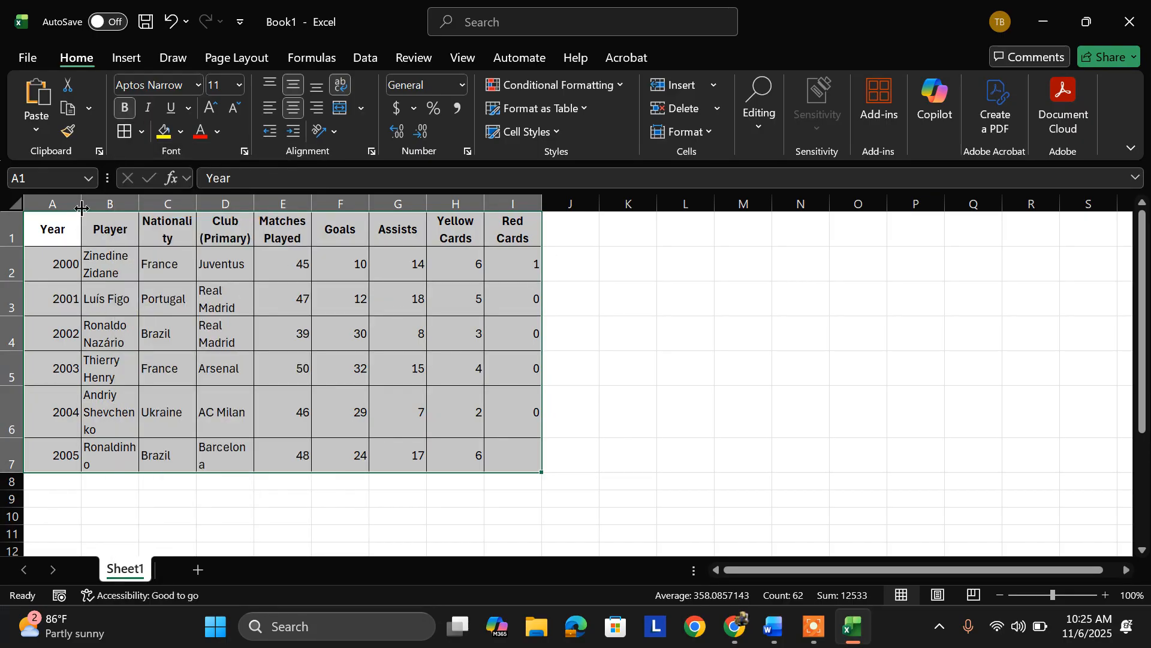
{"action": "left_click", "coordinate": [459, 425]}
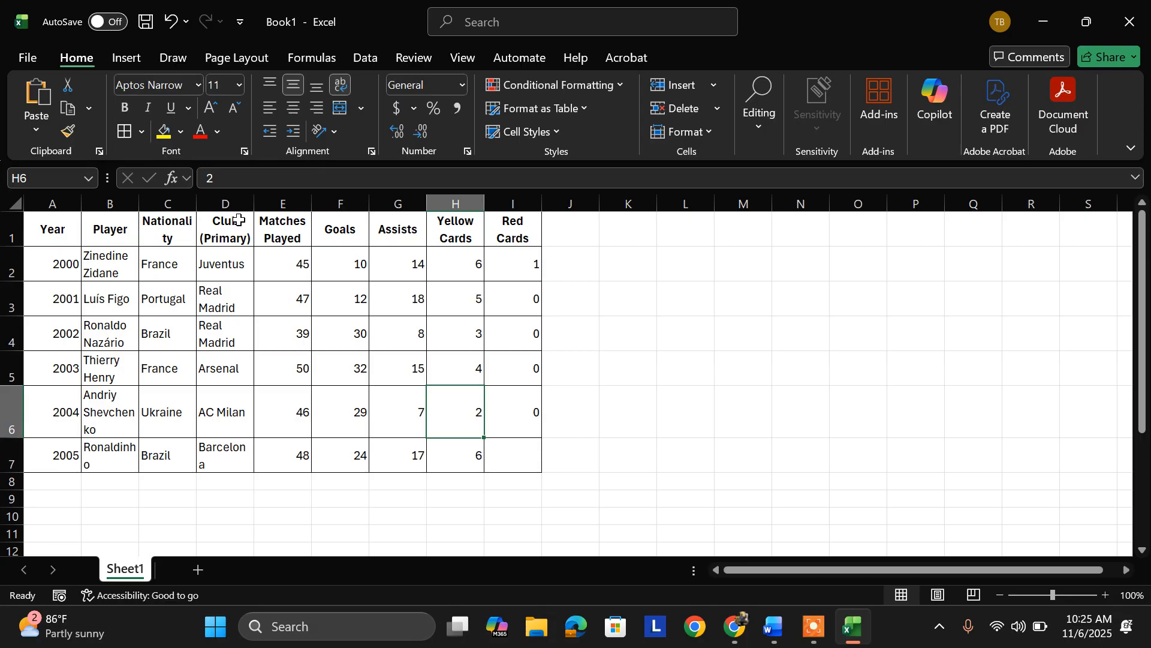
{"action": "left_click_drag", "start_coordinate": [251, 208], "coordinate": [208, 205]}
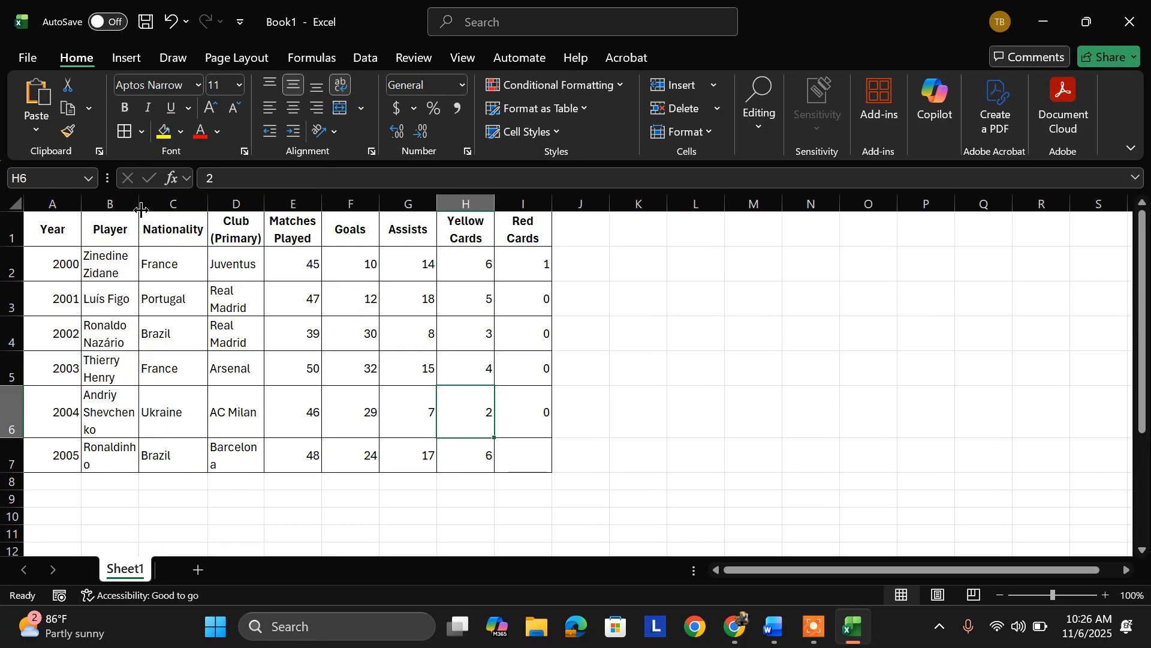
{"action": "left_click_drag", "start_coordinate": [140, 209], "coordinate": [151, 209]}
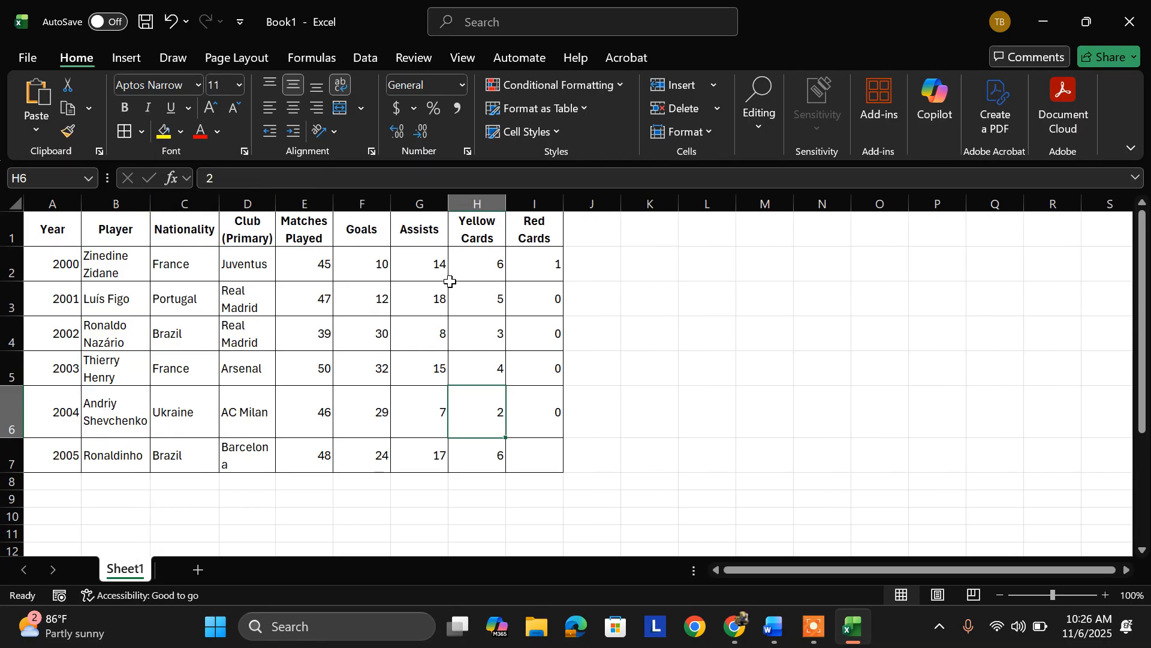
Insert a 3-D Clustered Bar chart from the Year, Player and Nationality columns, A1:C7.
{"action": "left_click_drag", "start_coordinate": [51, 229], "coordinate": [183, 462]}
{"action": "right_click", "coordinate": [180, 462]}
{"action": "key", "text": "Escape"}
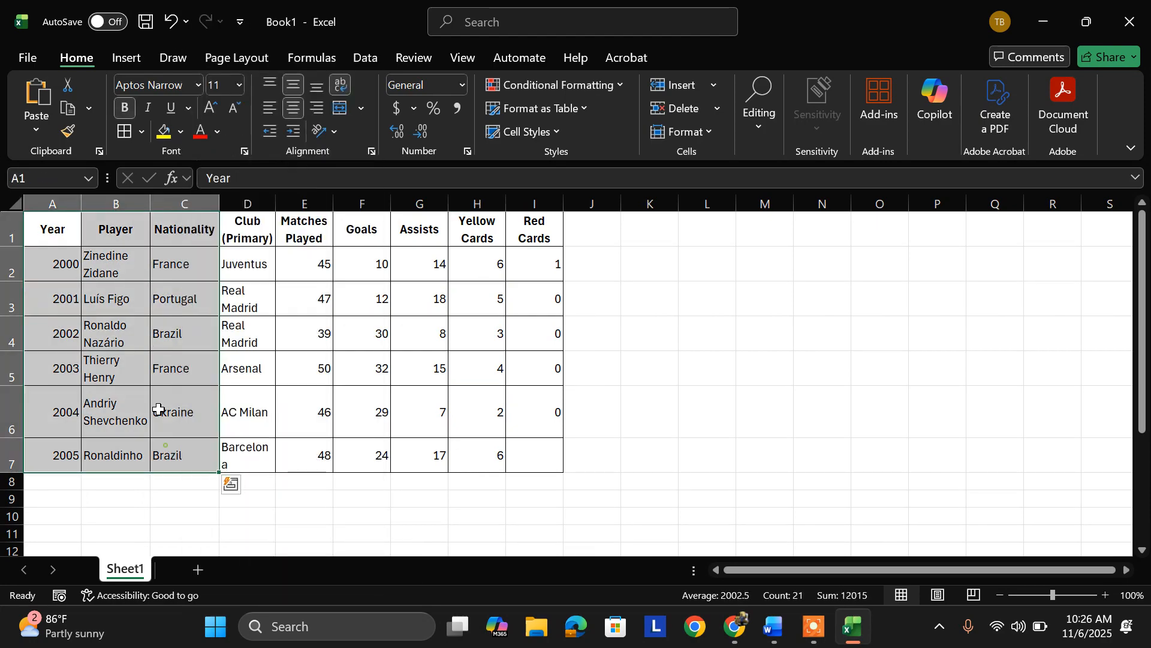
{"action": "left_click", "coordinate": [138, 67]}
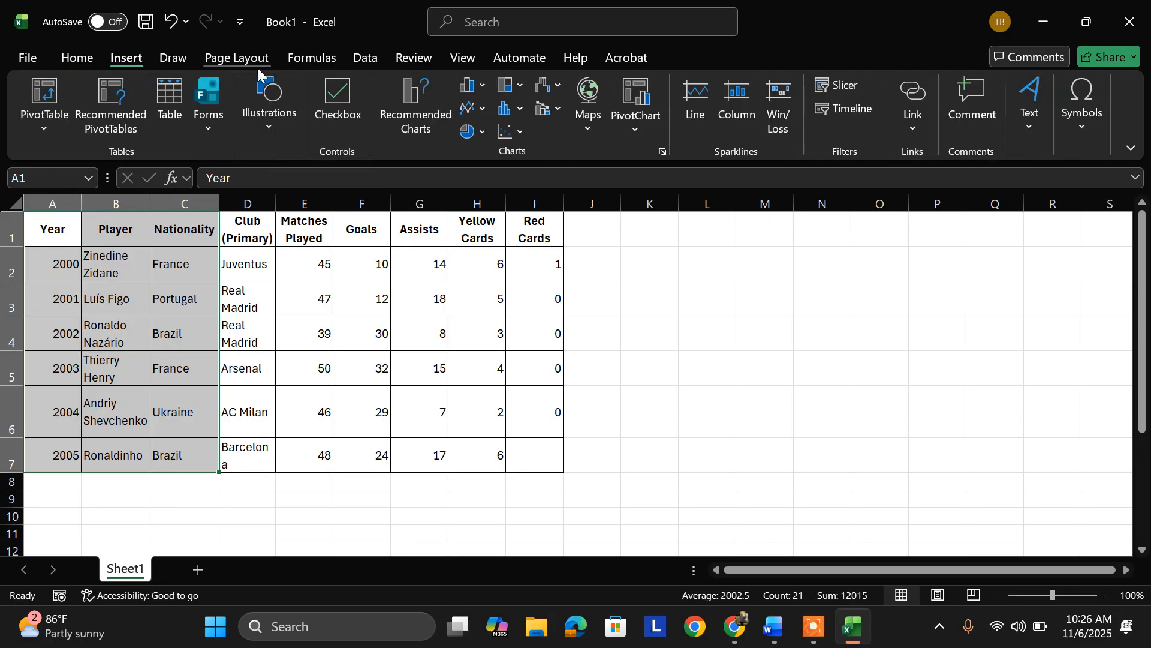
{"action": "left_click", "coordinate": [484, 87]}
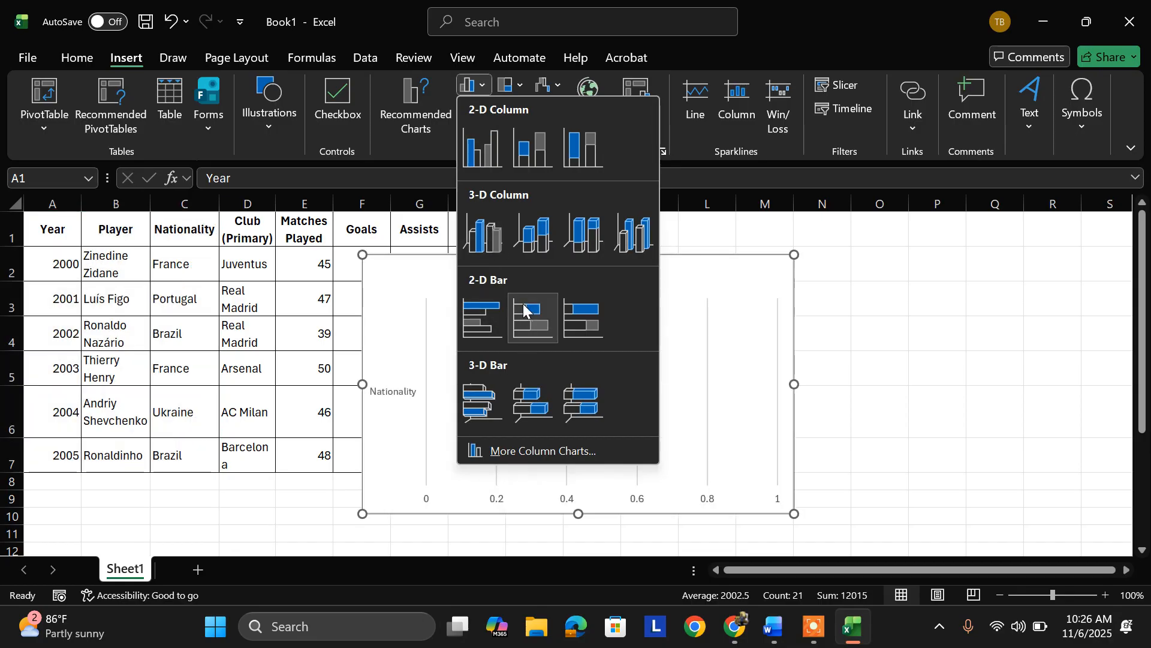
{"action": "left_click", "coordinate": [498, 396]}
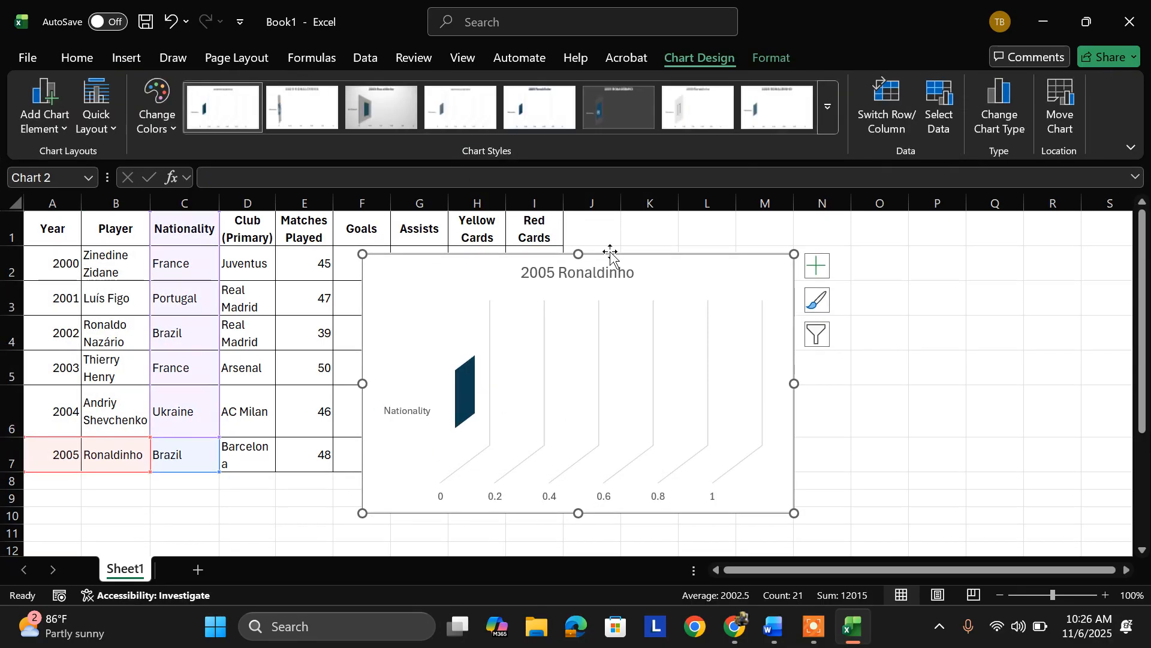
Move the 3-D bar chart off the table into the empty area beside the Red Cards column.
{"action": "left_click_drag", "start_coordinate": [671, 277], "coordinate": [894, 288]}
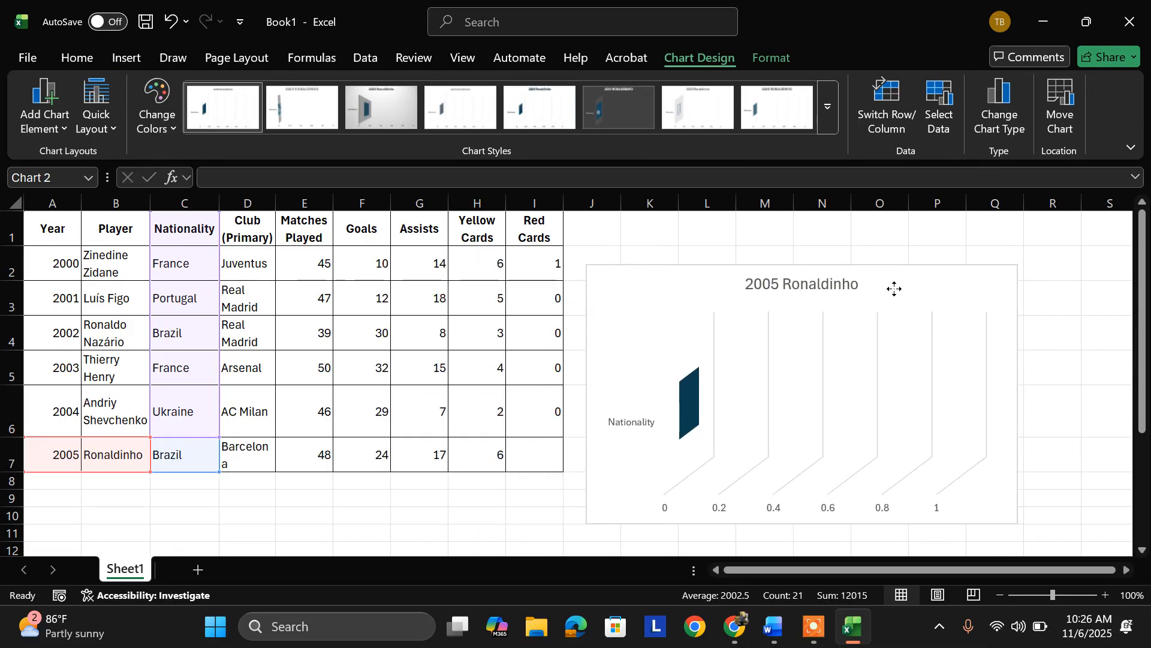
{"action": "left_click", "coordinate": [807, 285]}
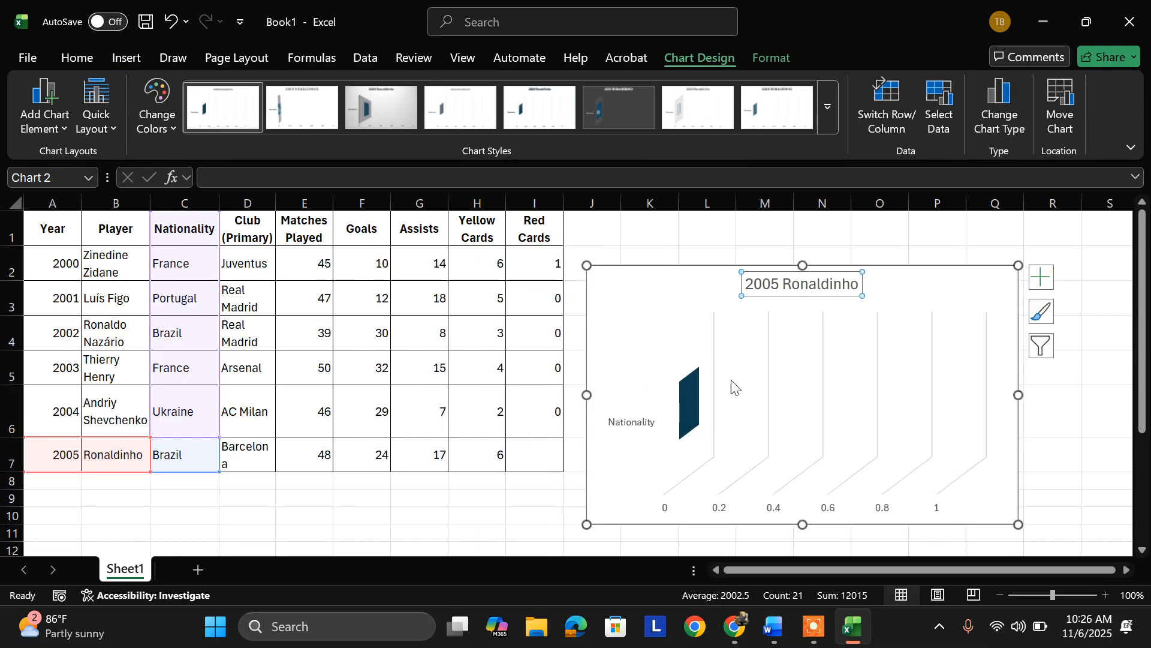
{"action": "left_click", "coordinate": [631, 423]}
{"action": "left_click", "coordinate": [959, 298]}
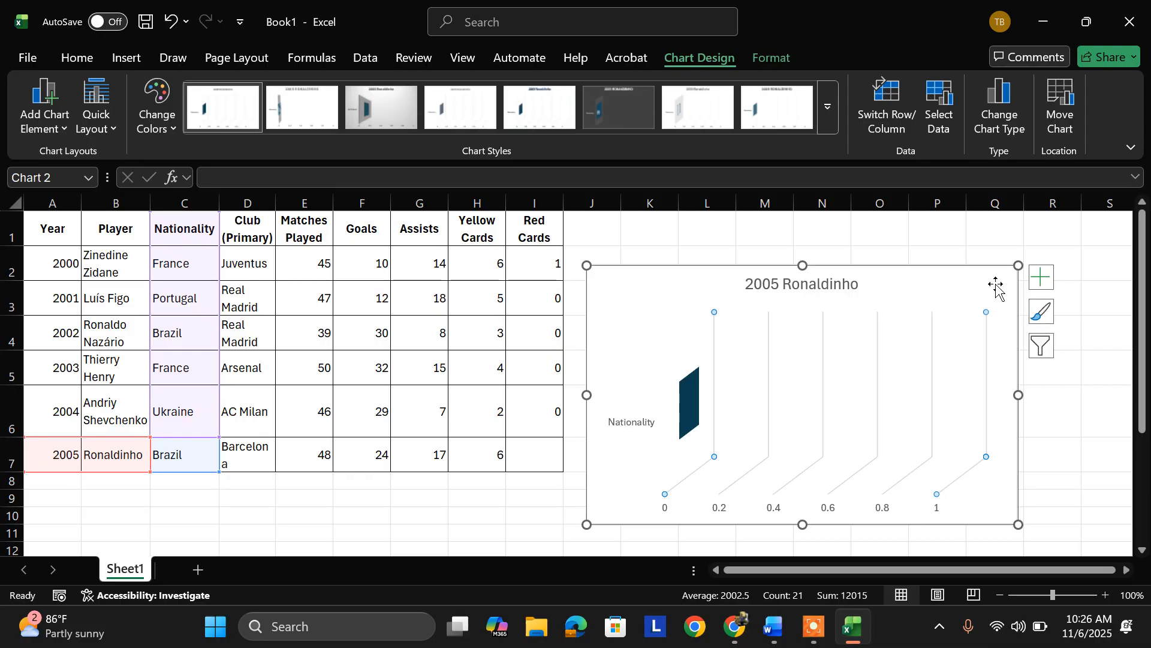
Add a data series named Thierry Henry with the default values to the bar chart's data source.
{"action": "left_click", "coordinate": [942, 111]}
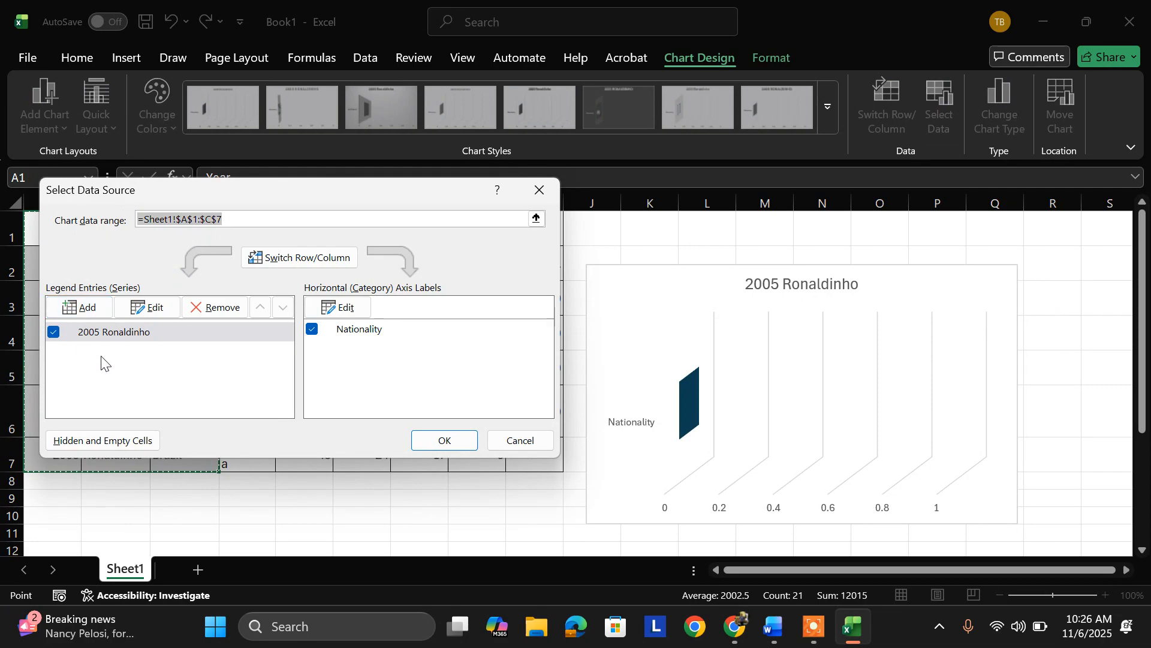
{"action": "left_click", "coordinate": [84, 306]}
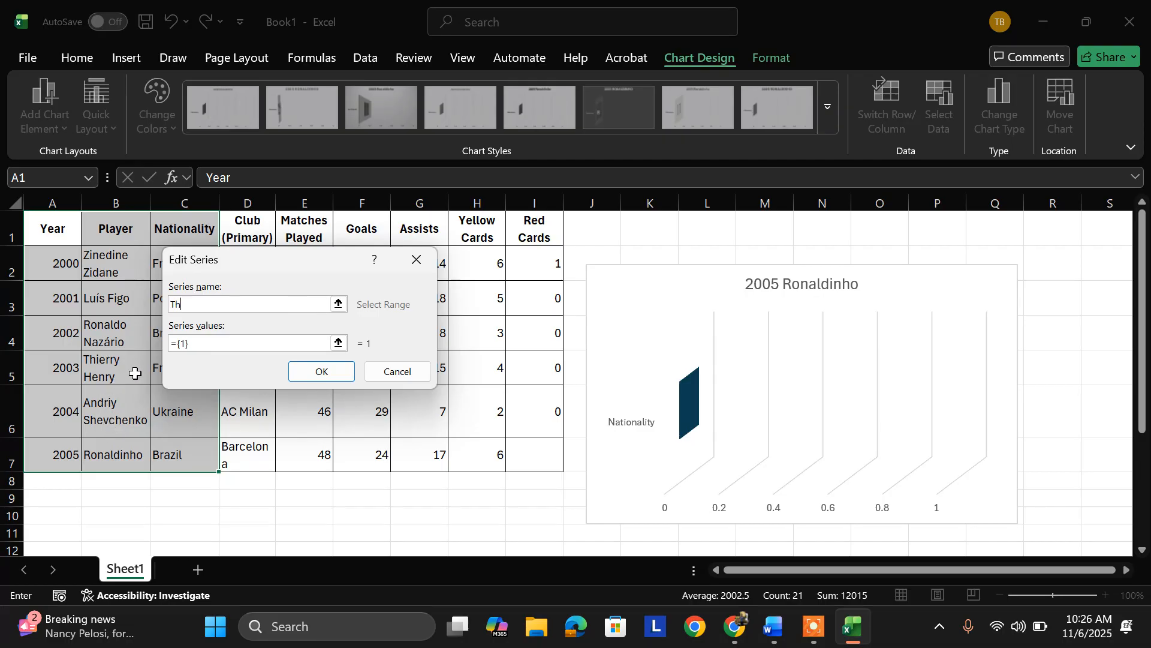
{"action": "type", "text": "Thierry Henry"}
{"action": "left_click", "coordinate": [336, 371]}
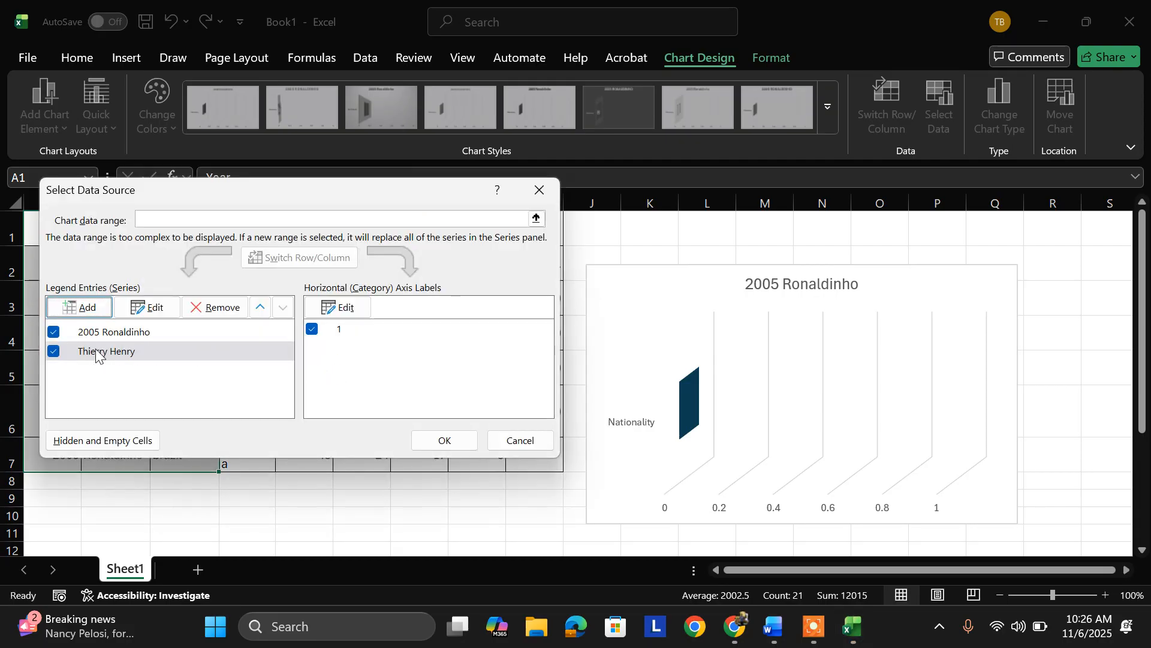
{"action": "left_click", "coordinate": [82, 359]}
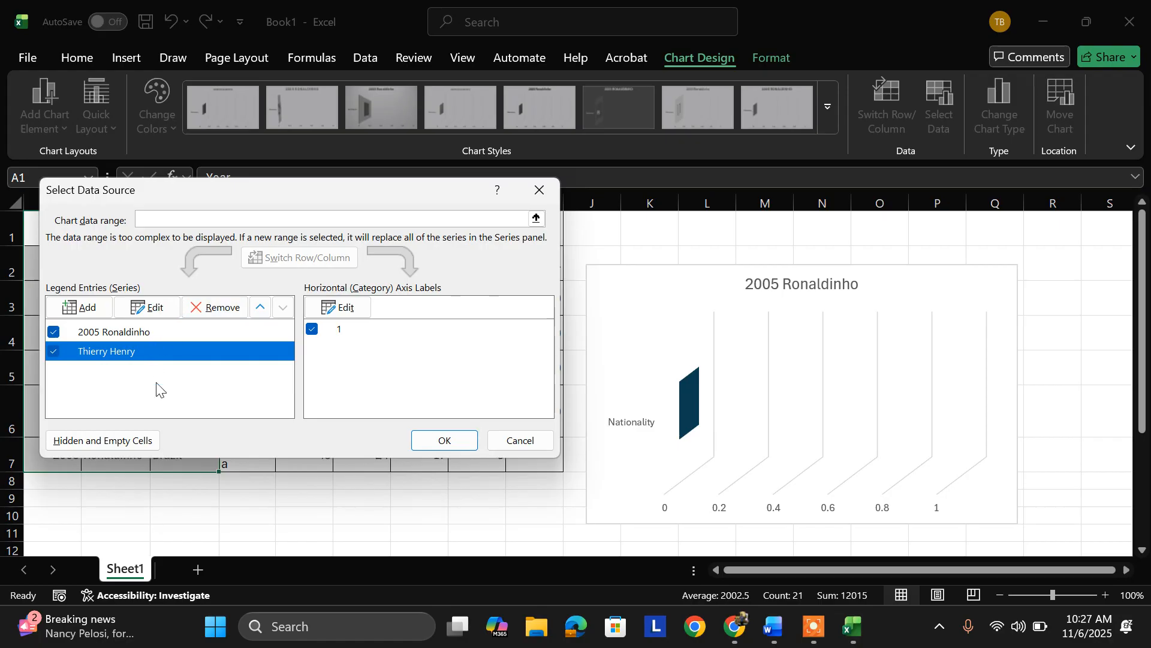
{"action": "left_click", "coordinate": [438, 447]}
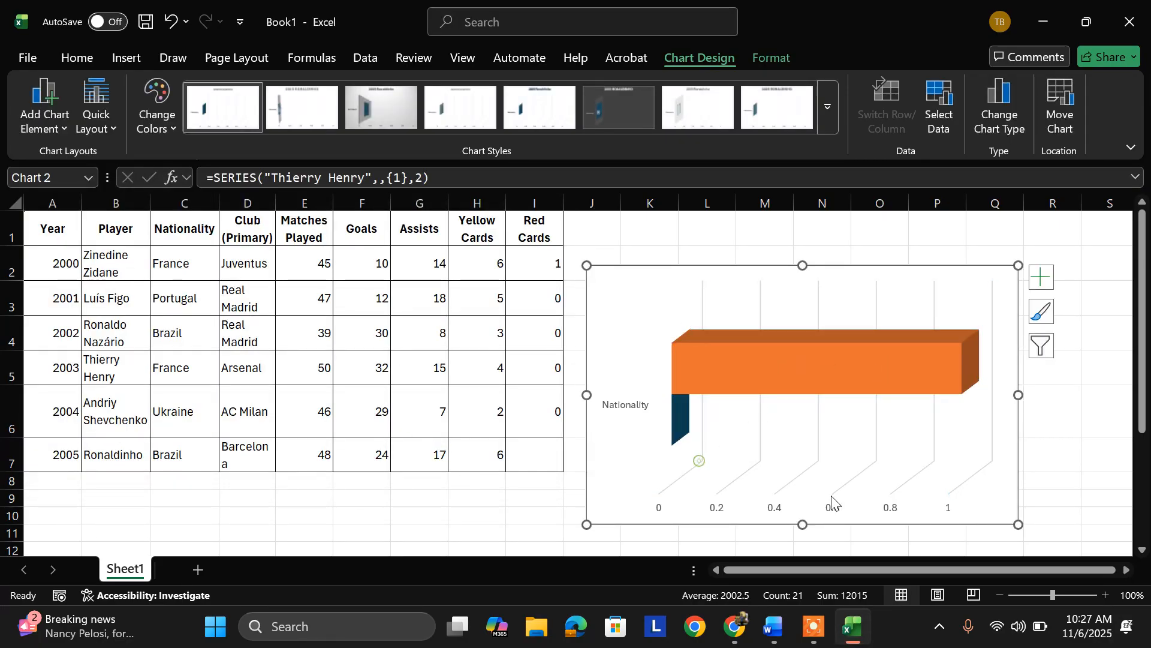
{"action": "left_click", "coordinate": [834, 455]}
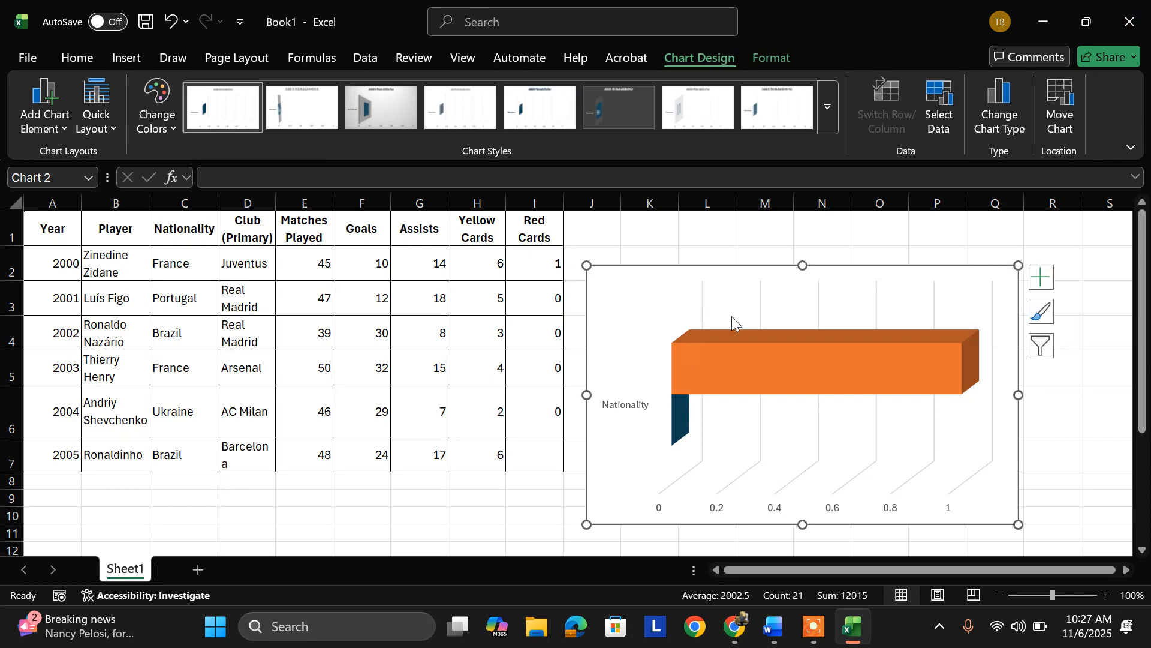
{"action": "left_click", "coordinate": [628, 294]}
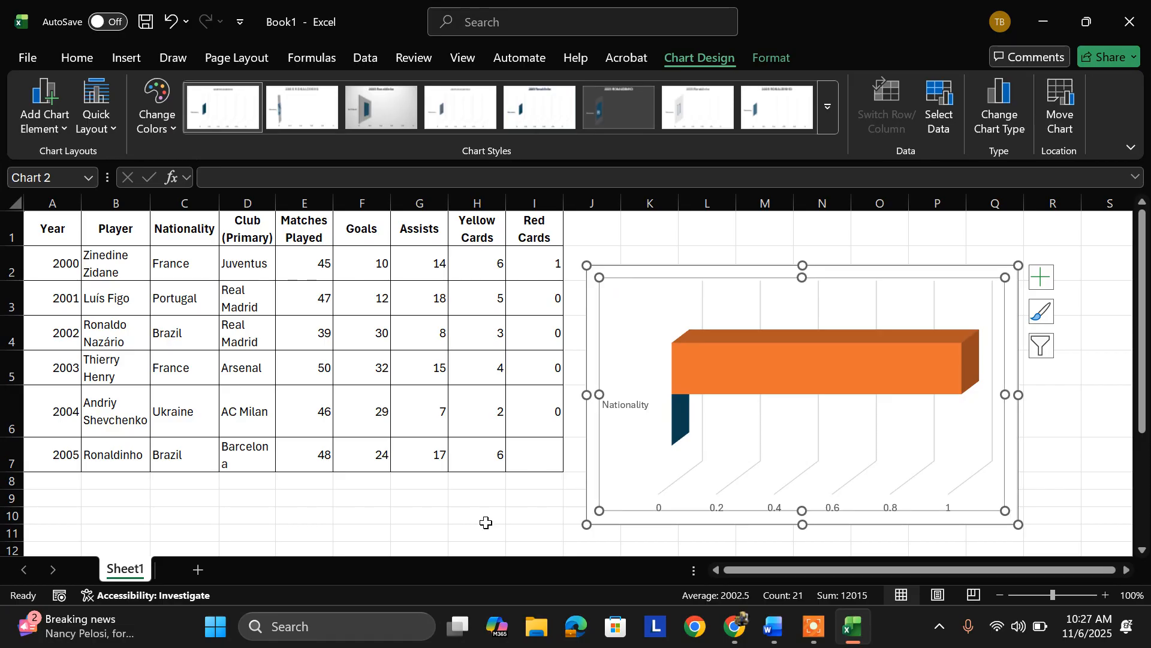
Try a 3-D pie chart of the Year, Player and Nationality columns, A1:C7, and delete it.
{"action": "left_click", "coordinate": [183, 300]}
{"action": "left_click_drag", "start_coordinate": [51, 233], "coordinate": [183, 454]}
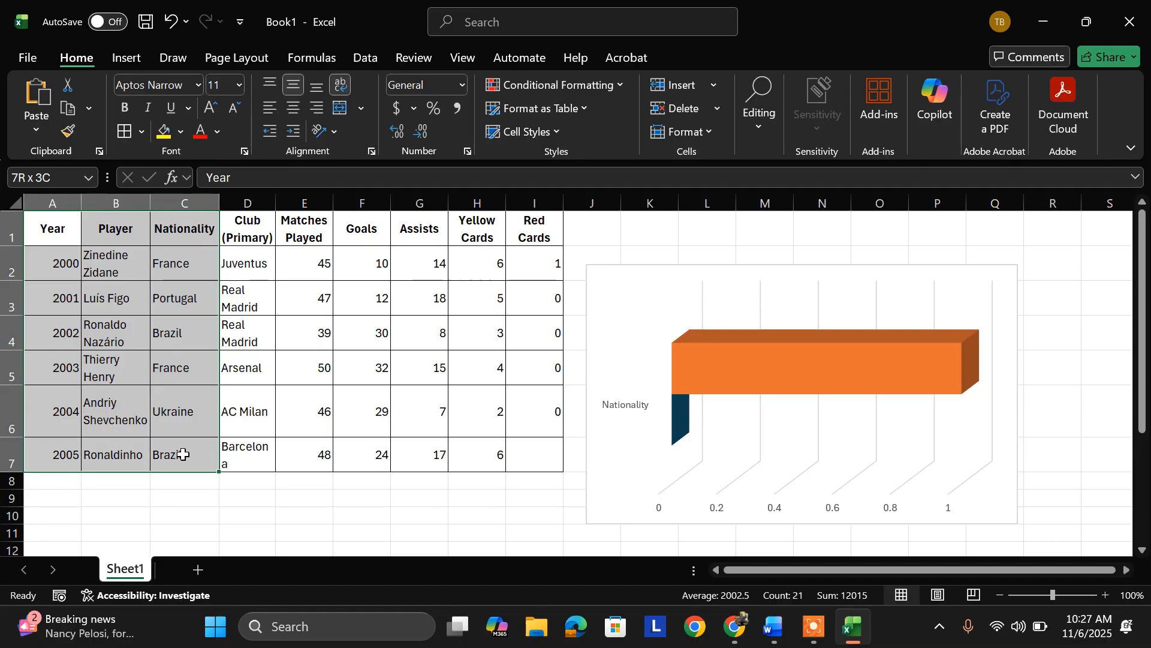
{"action": "right_click", "coordinate": [183, 455]}
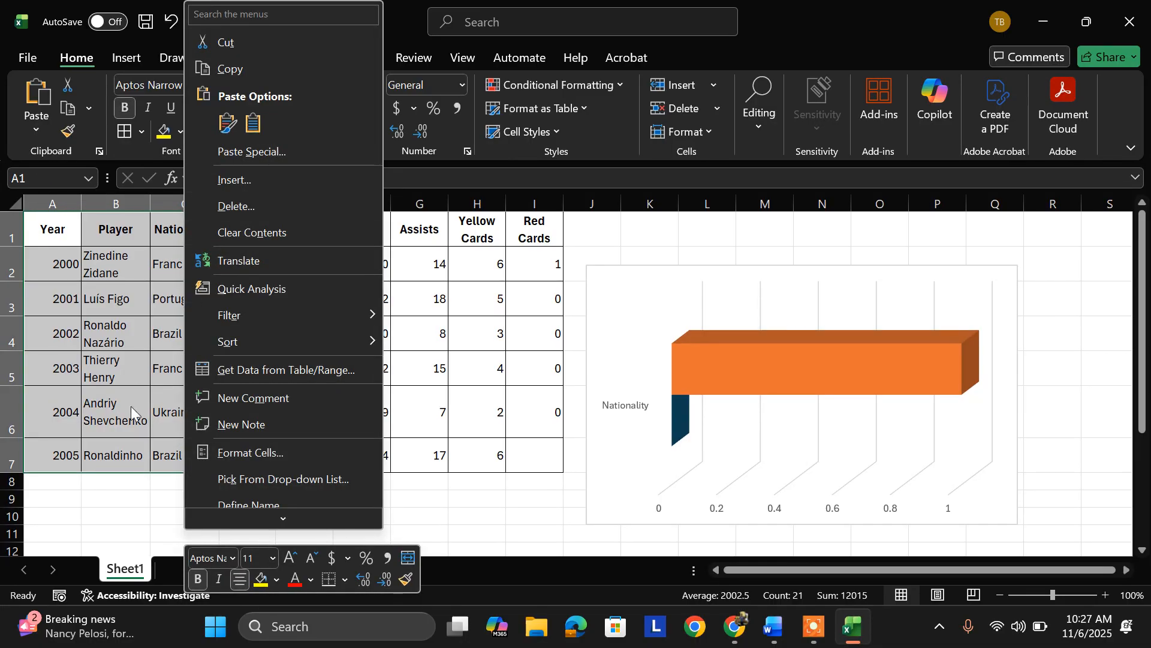
{"action": "key", "text": "Escape"}
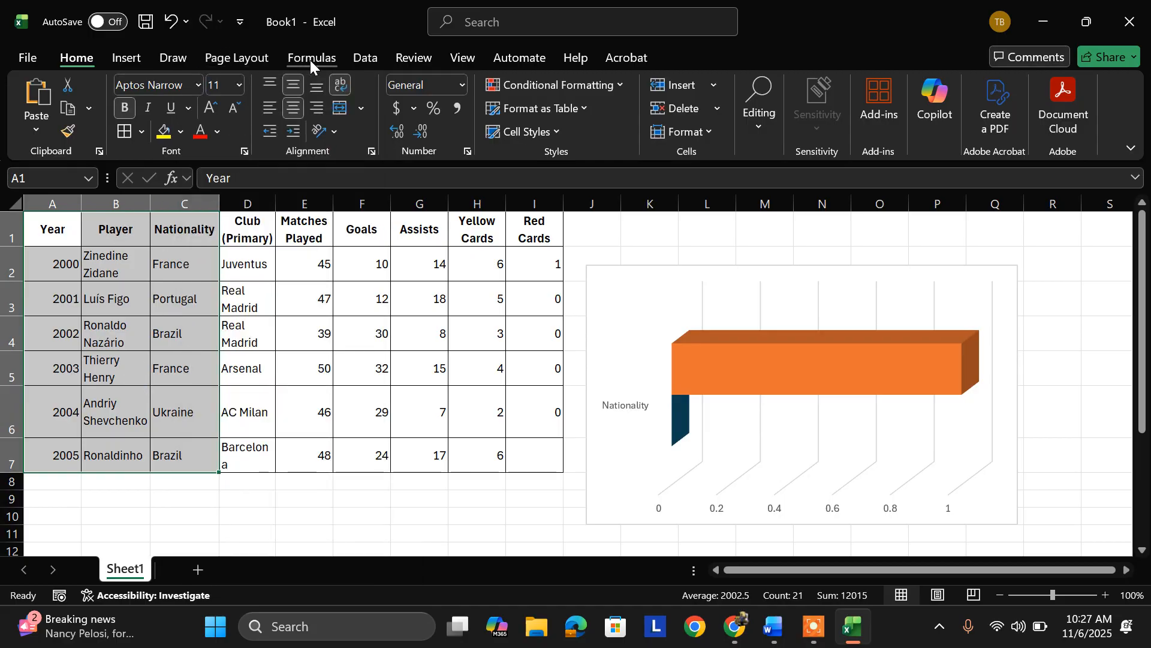
{"action": "left_click", "coordinate": [129, 58]}
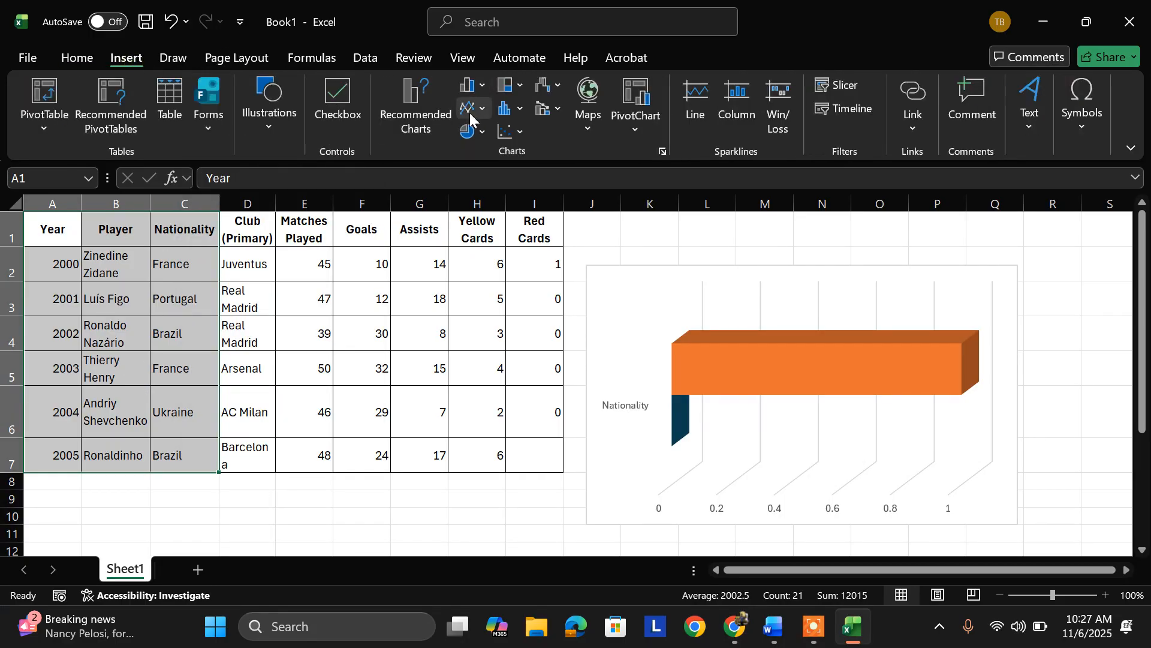
{"action": "left_click", "coordinate": [483, 131]}
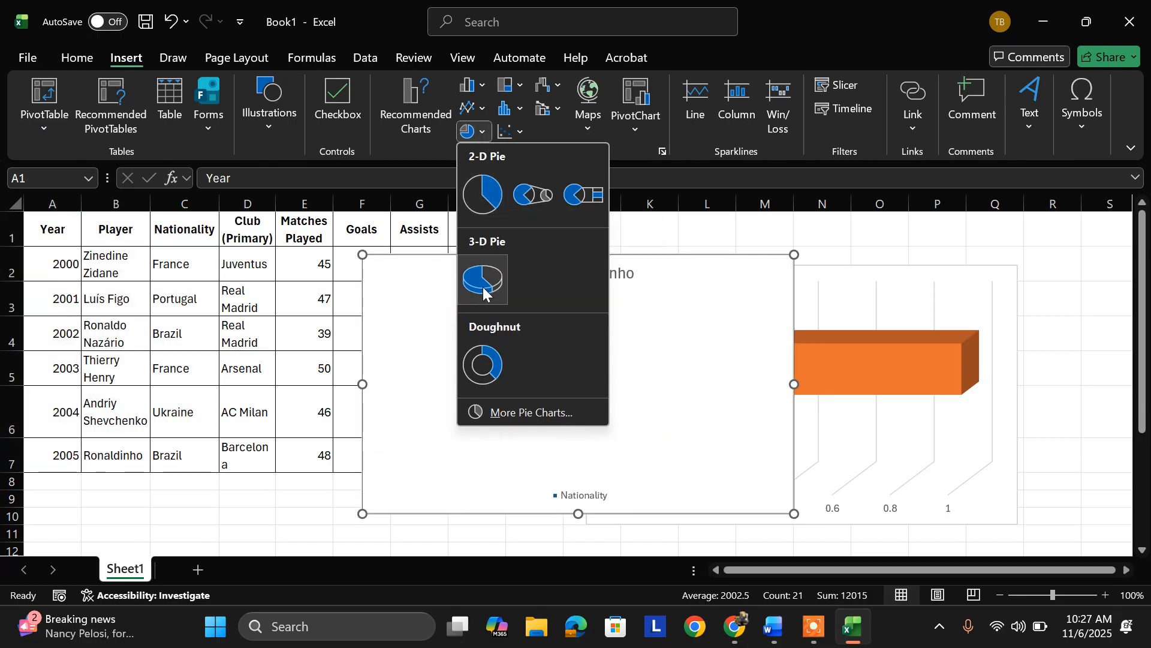
{"action": "left_click", "coordinate": [484, 287]}
{"action": "left_click", "coordinate": [581, 354]}
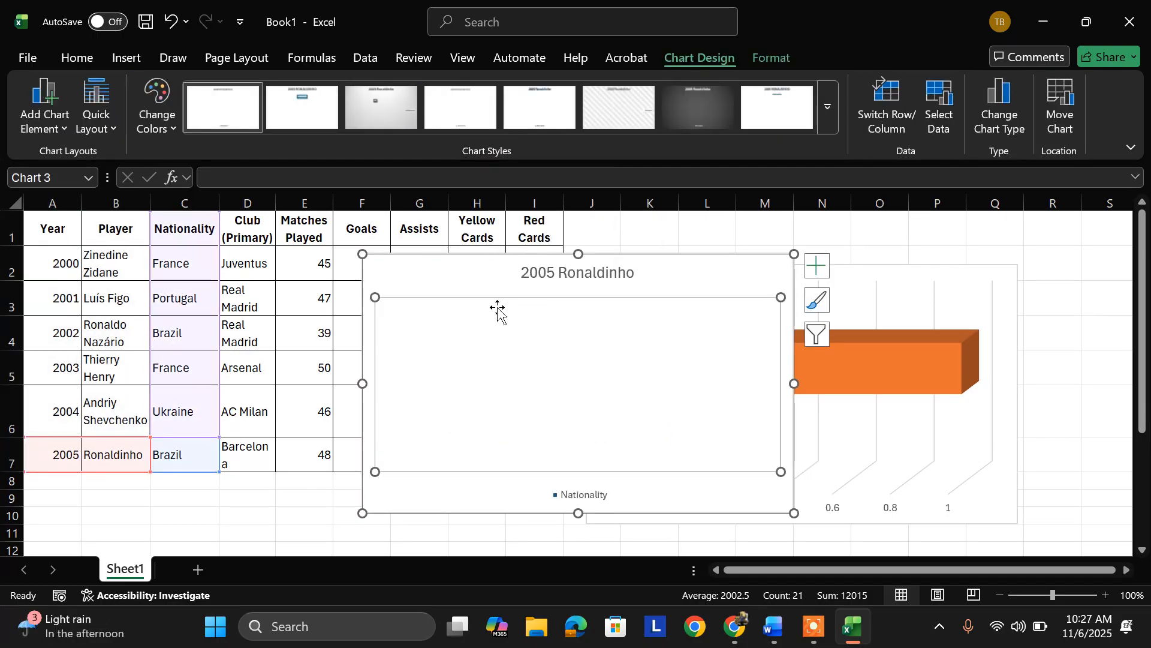
{"action": "left_click_drag", "start_coordinate": [668, 266], "coordinate": [695, 298]}
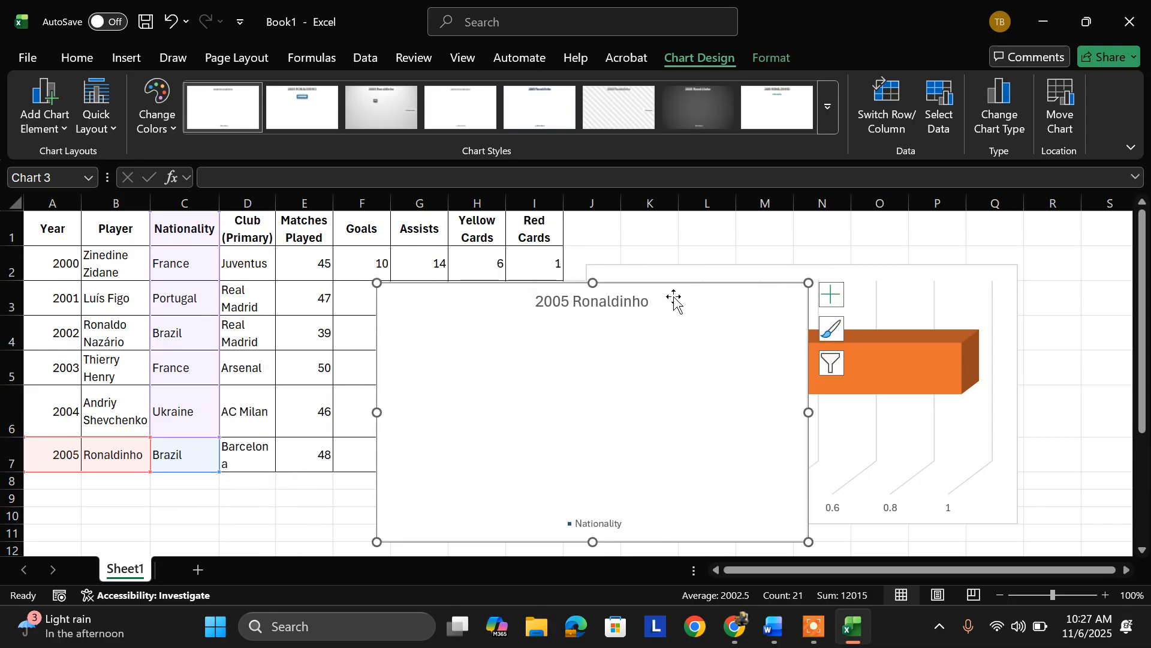
{"action": "key", "text": "Delete"}
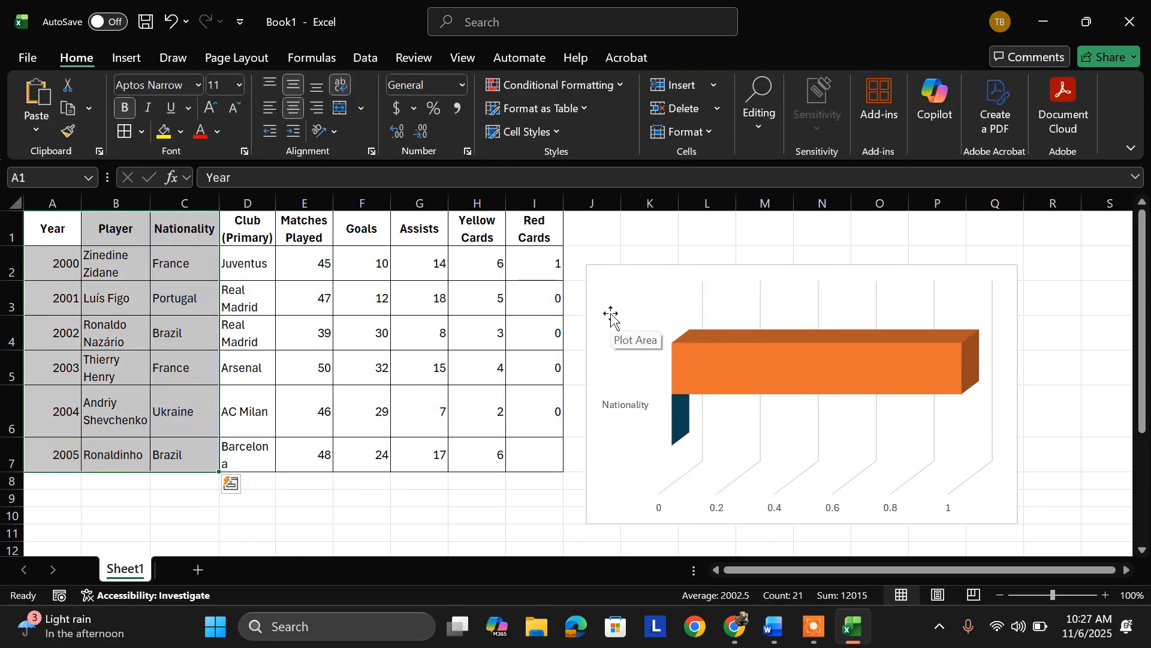
Insert a 2-D pie chart from the Goals column, F1:F7, and place it below the table.
{"action": "left_click", "coordinate": [296, 253]}
{"action": "left_click_drag", "start_coordinate": [360, 227], "coordinate": [349, 442]}
{"action": "right_click", "coordinate": [354, 456]}
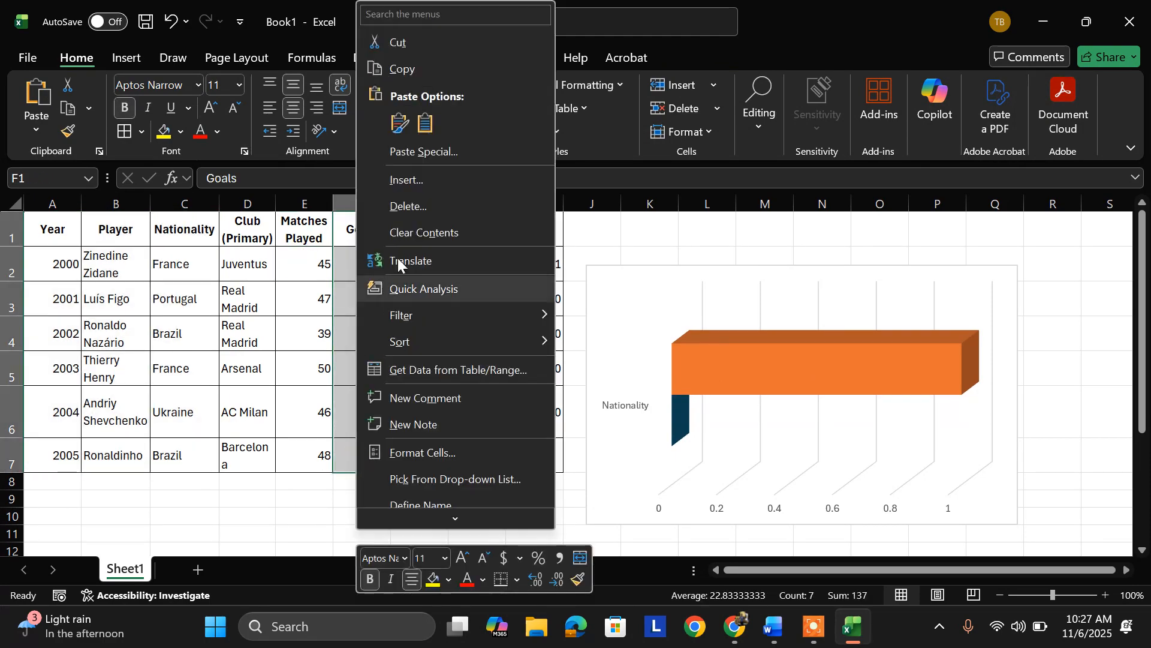
{"action": "left_click", "coordinate": [123, 58]}
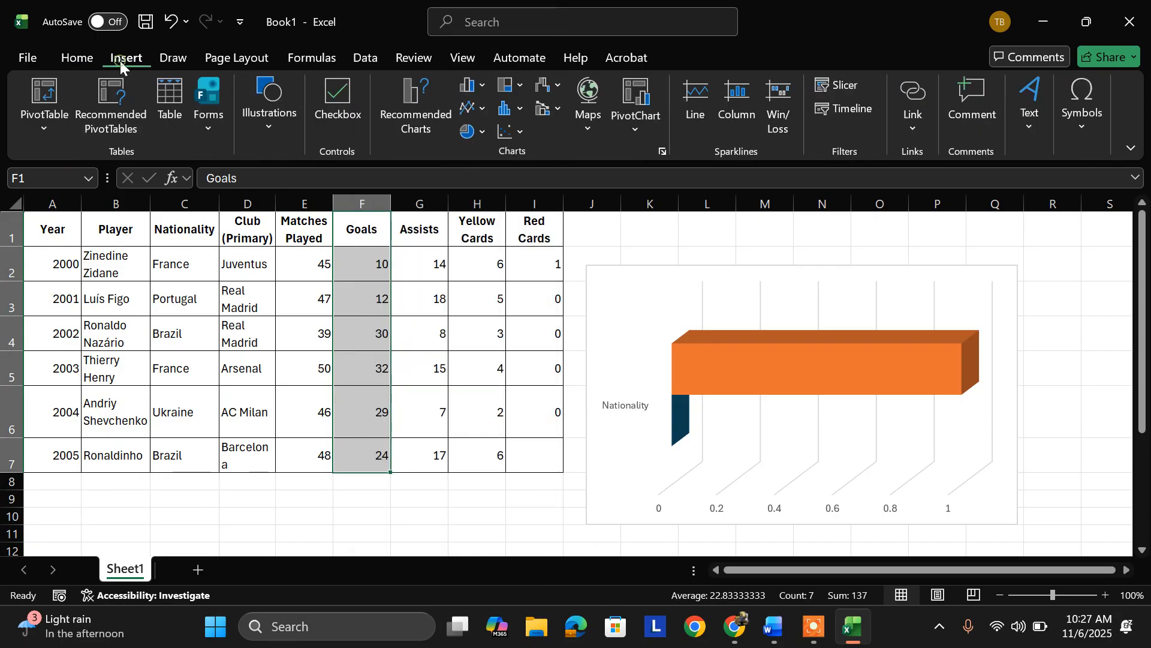
{"action": "left_click", "coordinate": [471, 131]}
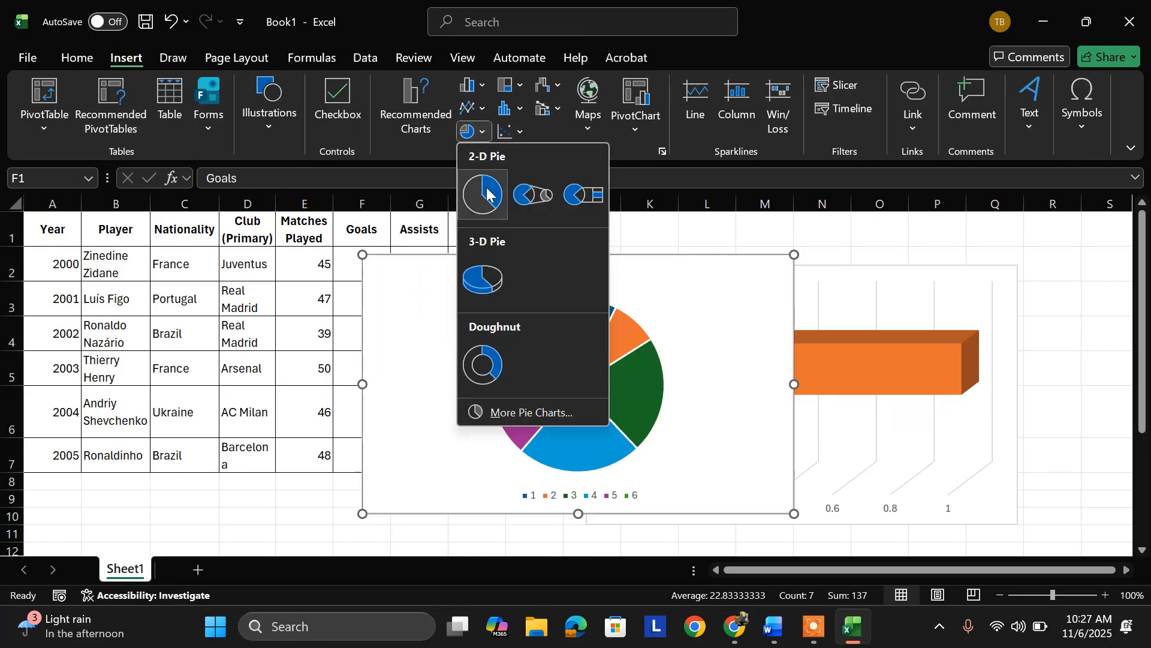
{"action": "left_click", "coordinate": [483, 189]}
{"action": "left_click_drag", "start_coordinate": [637, 275], "coordinate": [566, 320]}
{"action": "scroll", "coordinate": [582, 318], "scroll_direction": "down", "scroll_amount": 1}
{"action": "scroll", "coordinate": [583, 318], "scroll_direction": "down", "scroll_amount": 1}
{"action": "left_click_drag", "start_coordinate": [599, 232], "coordinate": [448, 413]}
{"action": "scroll", "coordinate": [444, 395], "scroll_direction": "down", "scroll_amount": 1}
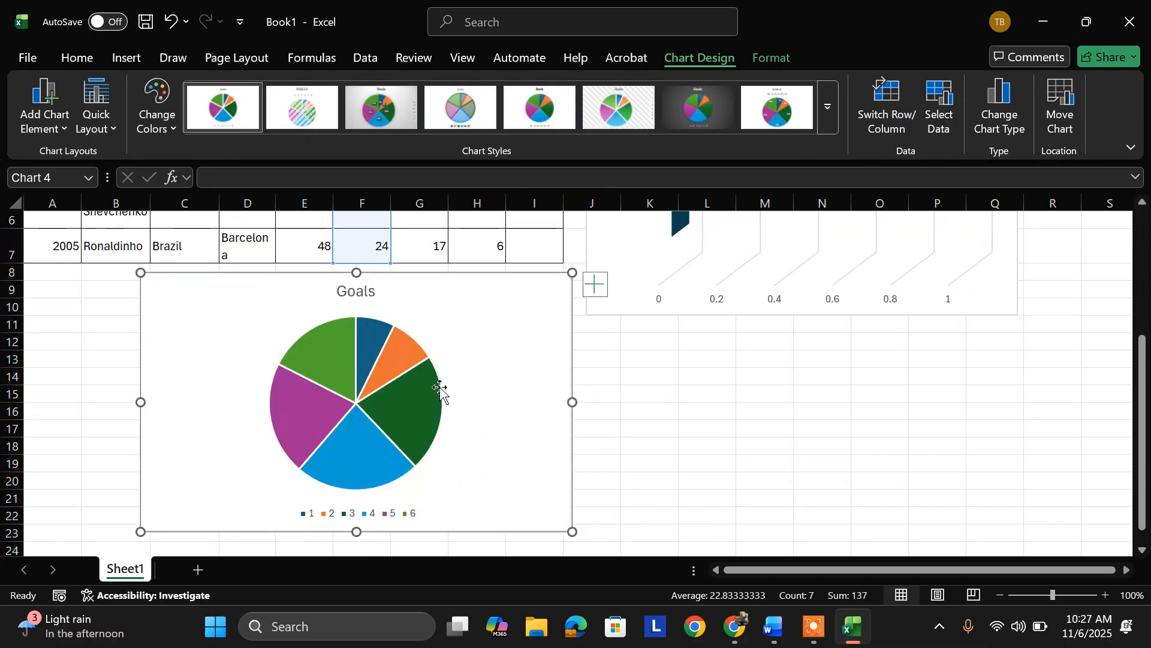
Try data labels on the Goals pie chart and remove them again.
{"action": "left_click", "coordinate": [375, 390]}
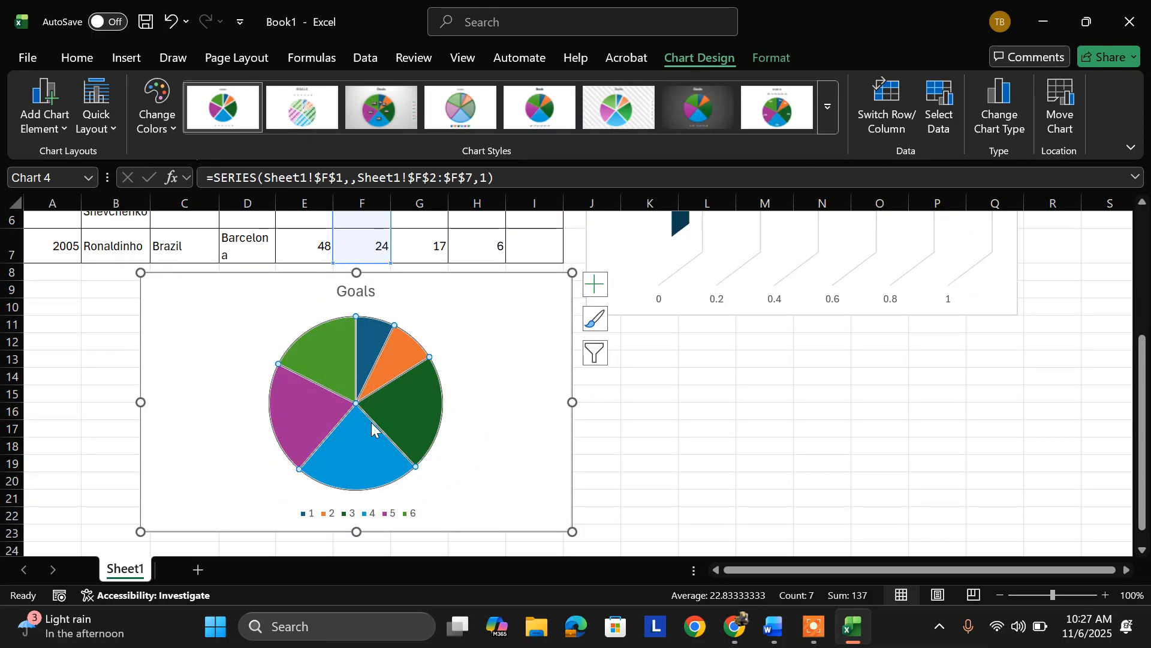
{"action": "left_click", "coordinate": [313, 514]}
{"action": "left_click", "coordinate": [313, 515]}
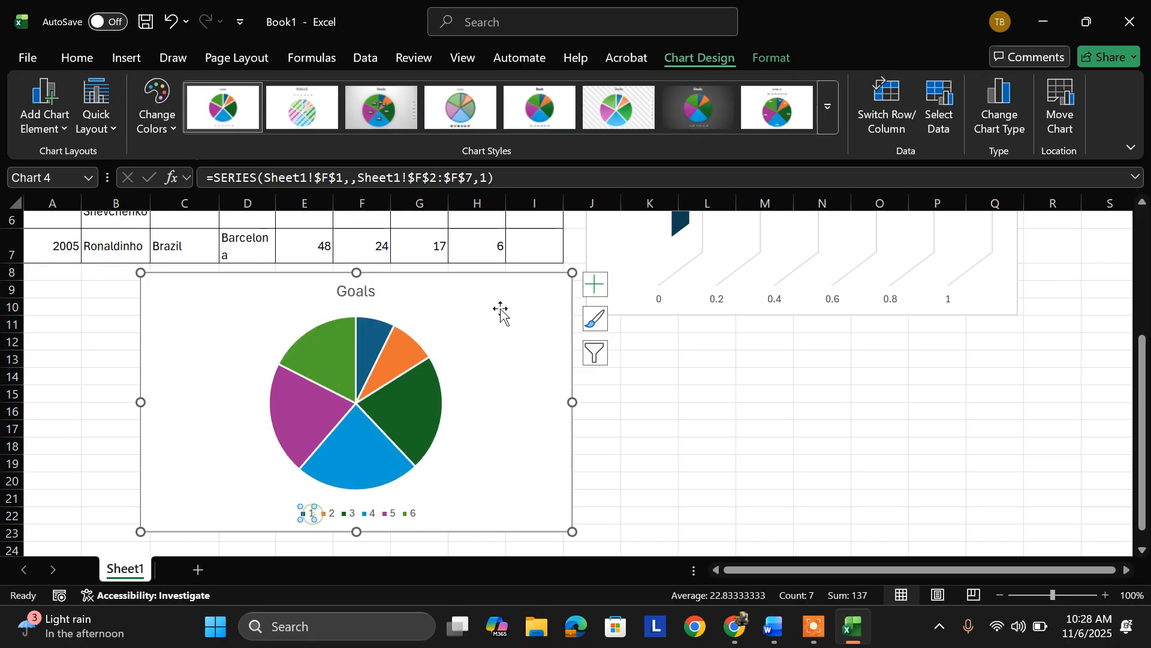
{"action": "left_click", "coordinate": [603, 295]}
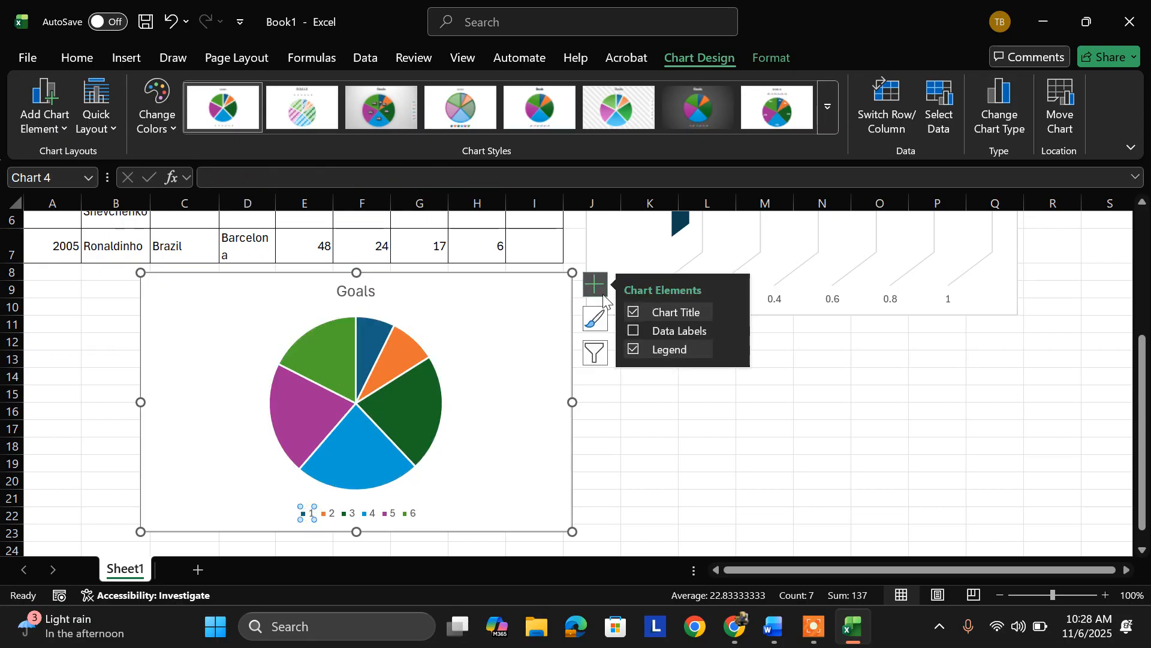
{"action": "left_click", "coordinate": [633, 332]}
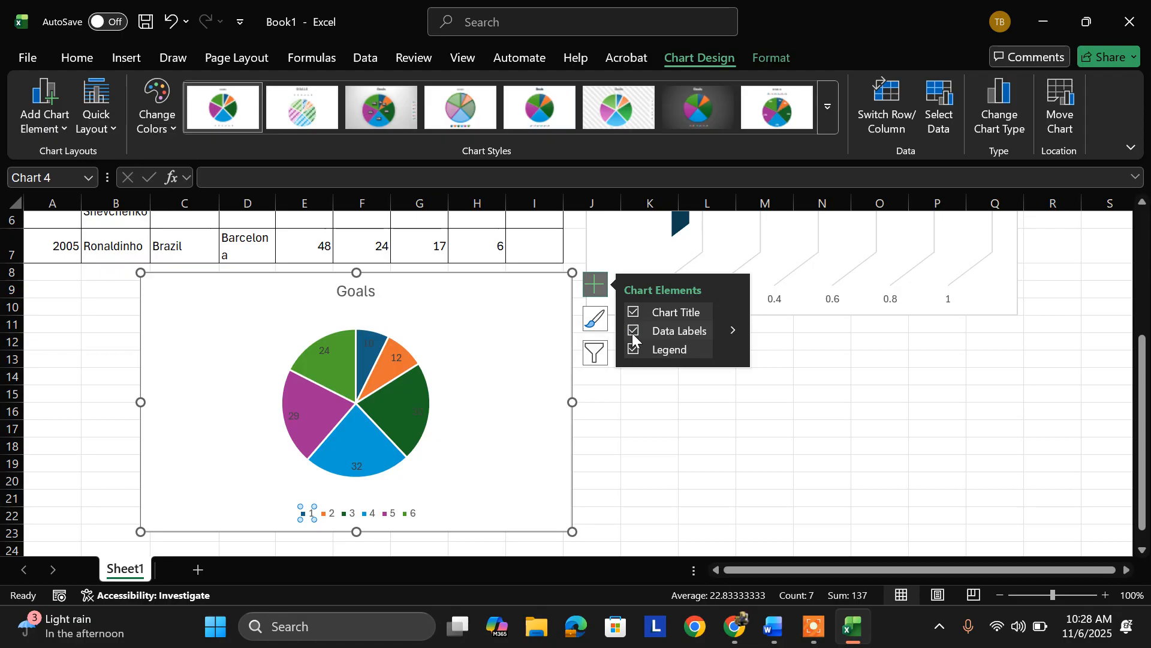
{"action": "left_click", "coordinate": [634, 334]}
{"action": "left_click", "coordinate": [606, 447]}
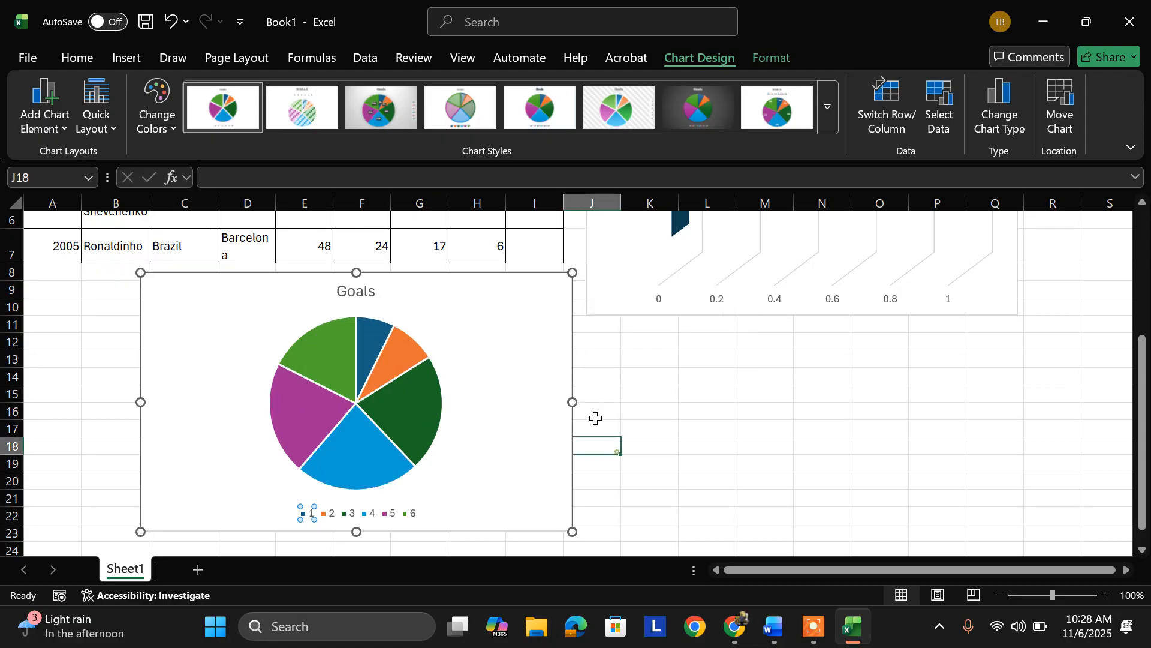
Apply the chart style with the hatched background to the Goals pie chart and set its pie explosion to 50%.
{"action": "double_click", "coordinate": [371, 410]}
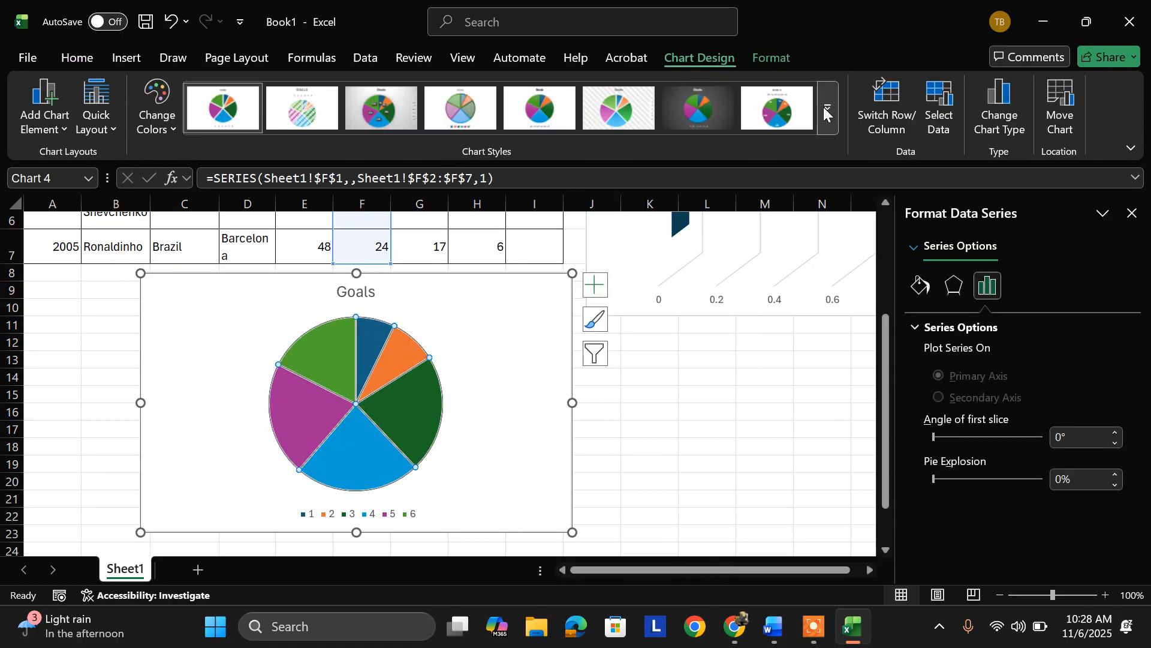
{"action": "left_click", "coordinate": [681, 117]}
{"action": "left_click", "coordinate": [645, 118]}
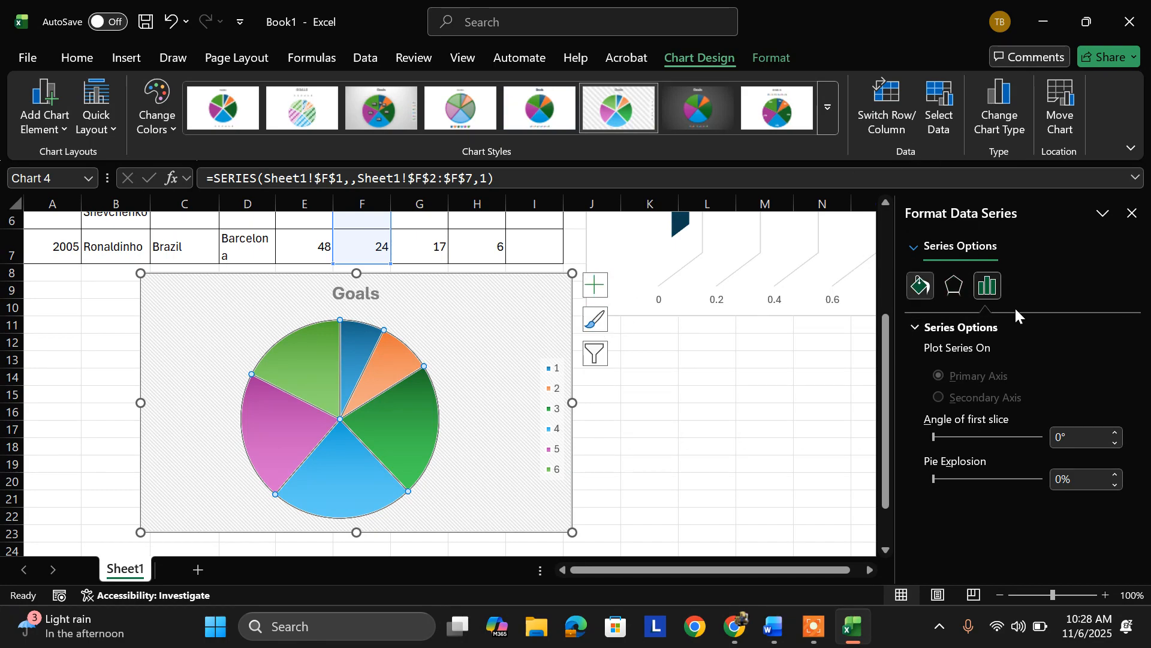
{"action": "left_click", "coordinate": [948, 478]}
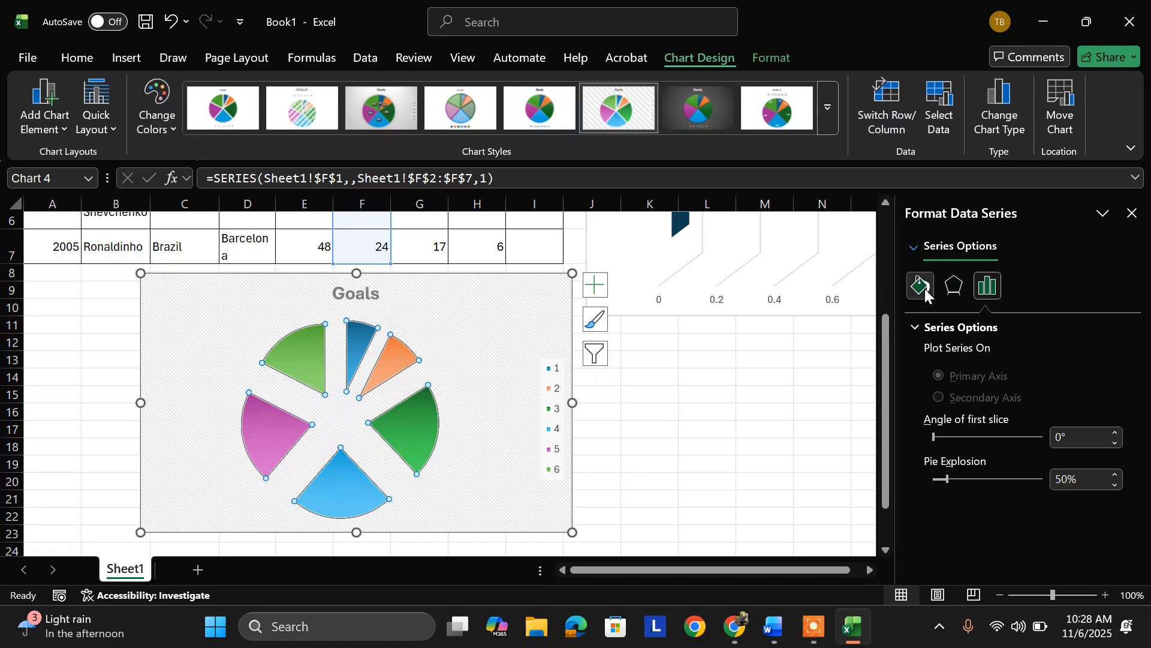
{"action": "left_click", "coordinate": [916, 329]}
{"action": "left_click", "coordinate": [916, 329]}
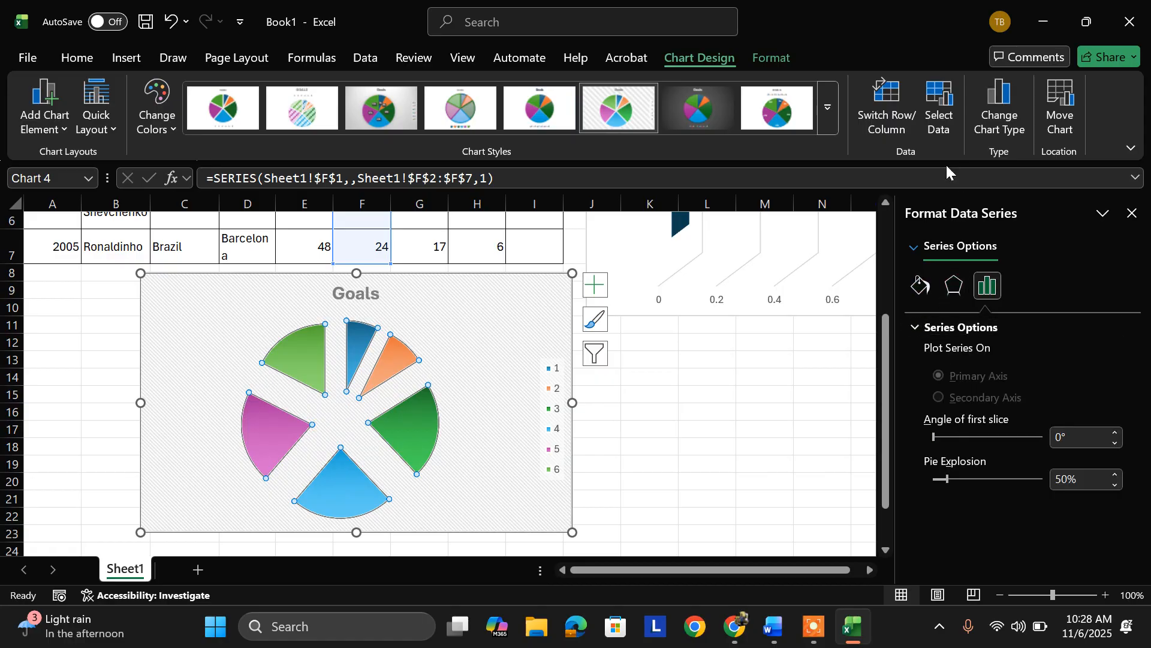
Review the data range, series and category labels in the data source of the Goals pie chart.
{"action": "left_click", "coordinate": [949, 126]}
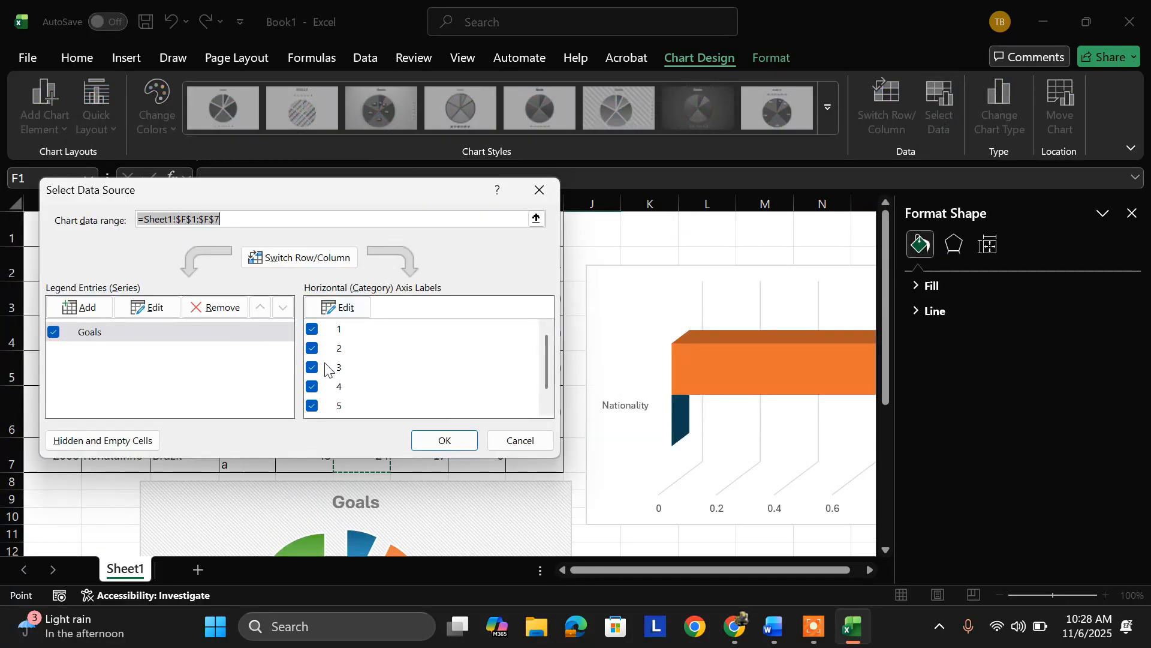
{"action": "left_click", "coordinate": [352, 335]}
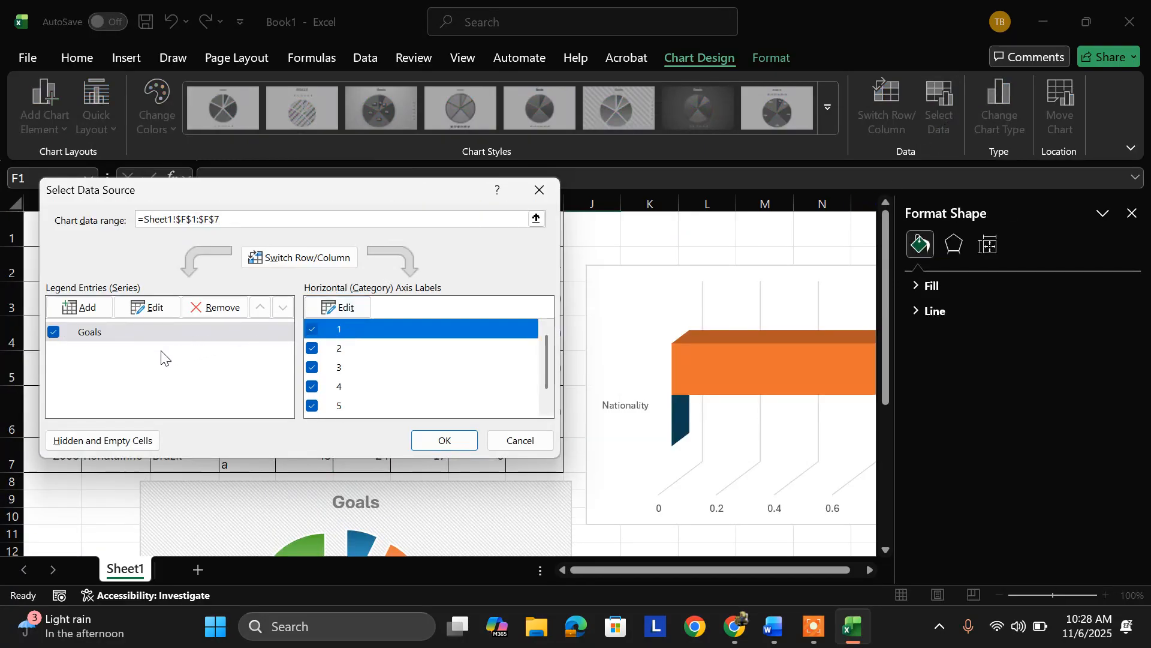
{"action": "left_click", "coordinate": [109, 331]}
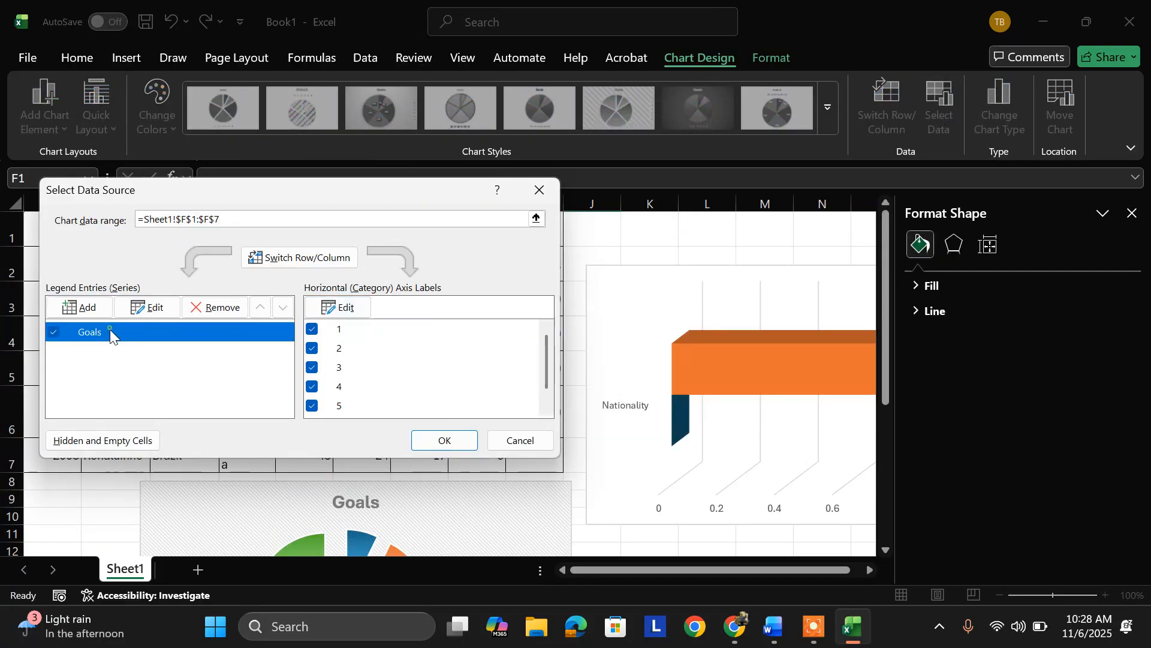
{"action": "left_click", "coordinate": [396, 334]}
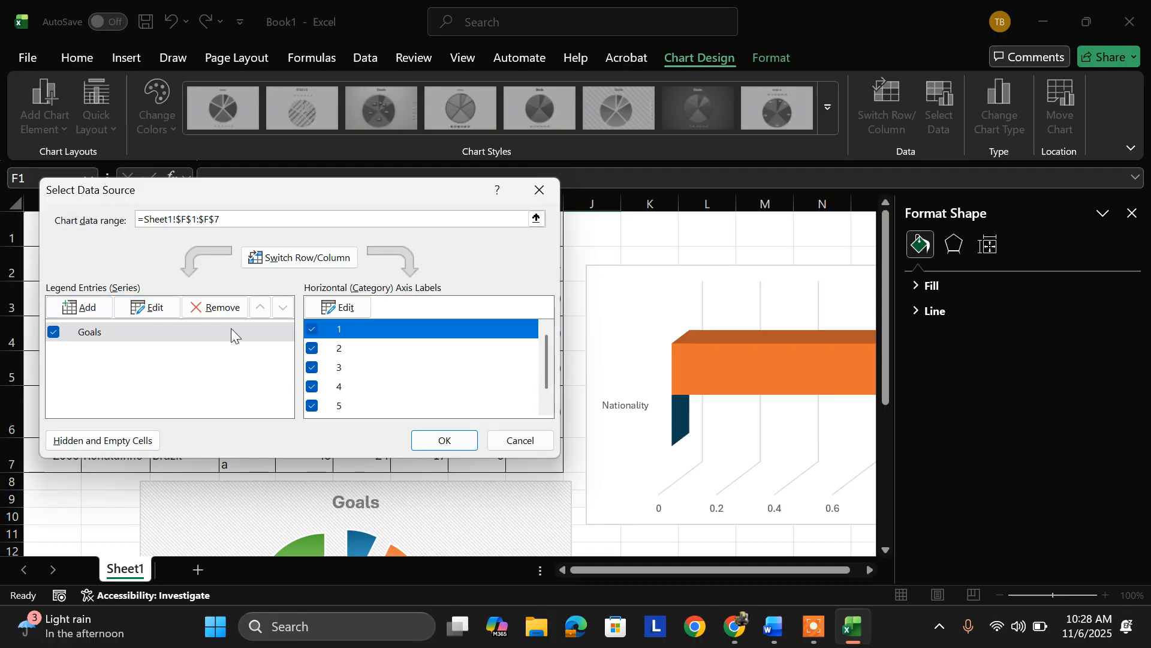
{"action": "left_click", "coordinate": [510, 449]}
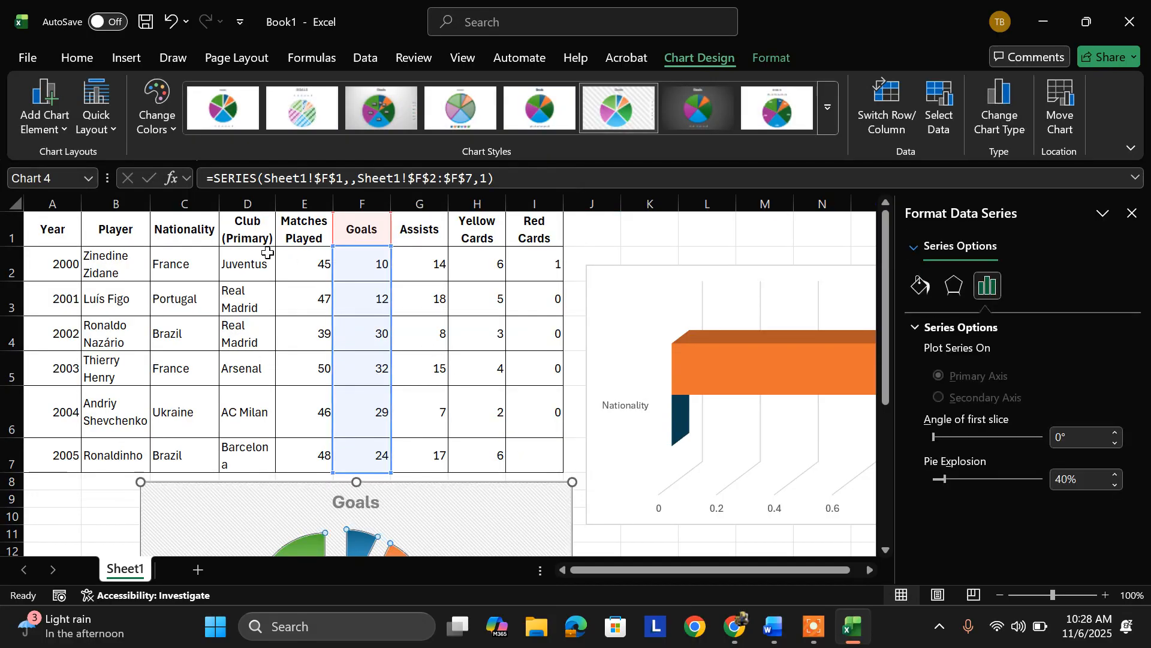
Undo the pie explosion changes on the Goals pie chart.
{"action": "scroll", "coordinate": [405, 459], "scroll_direction": "down", "scroll_amount": 1}
{"action": "scroll", "coordinate": [405, 459], "scroll_direction": "down", "scroll_amount": 1}
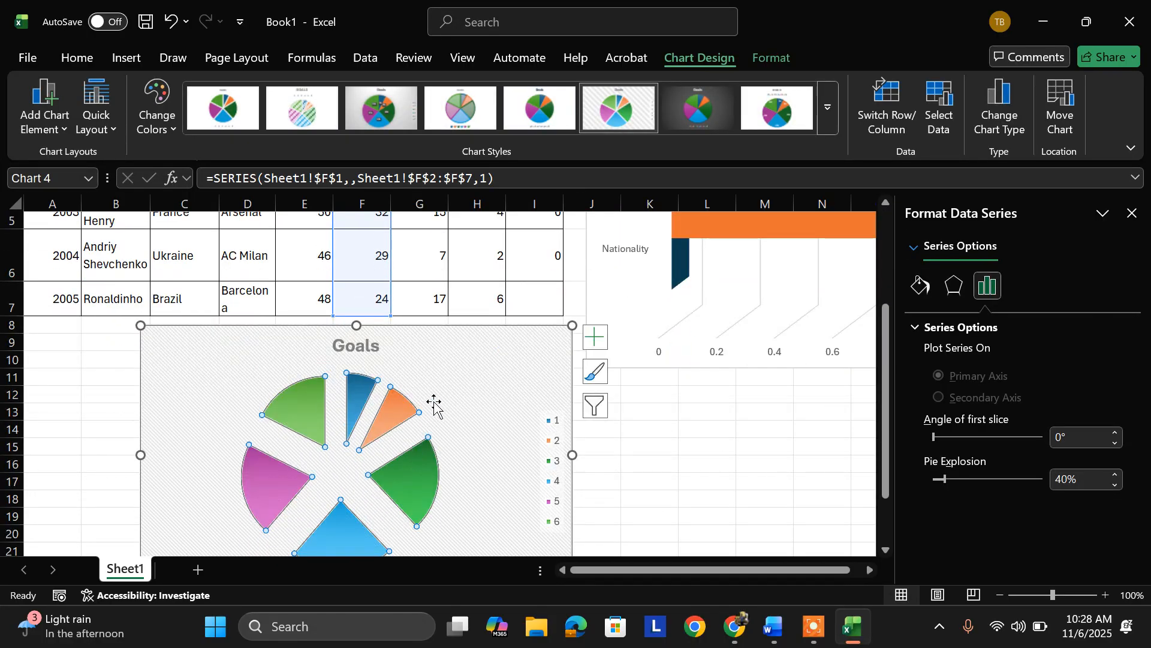
{"action": "left_click", "coordinate": [461, 381]}
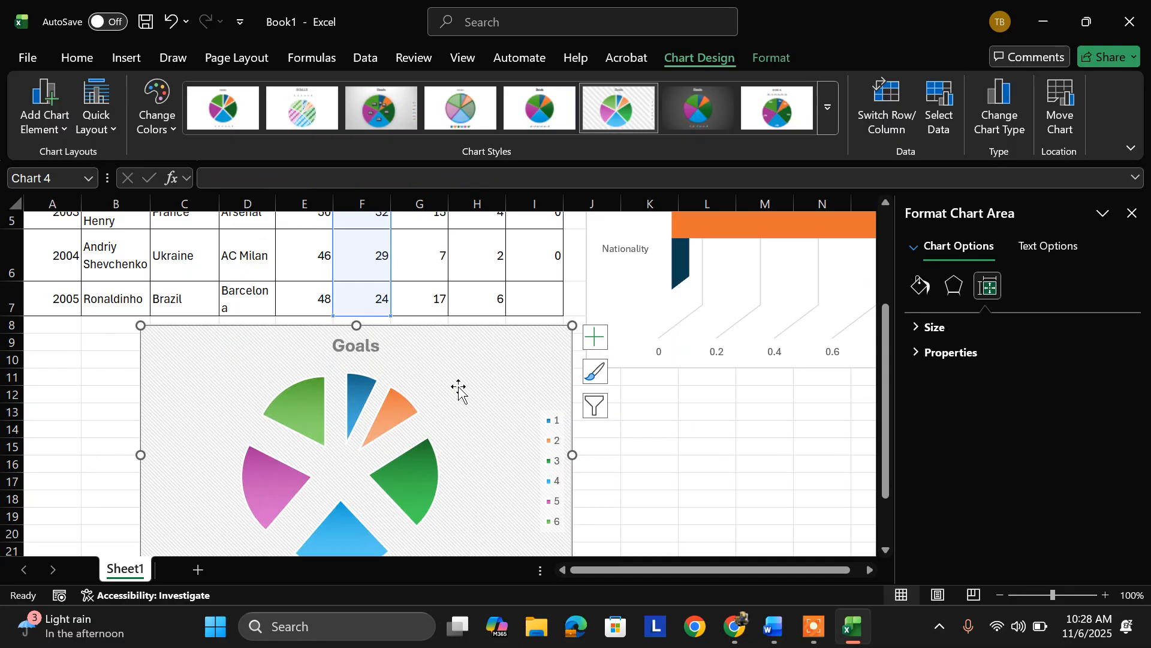
{"action": "key", "text": "ctrl+z"}
{"action": "key", "text": "ctrl+z"}
{"action": "key", "text": "ctrl+z"}
{"action": "key", "text": "ctrl+z"}
{"action": "key", "text": "ctrl+z"}
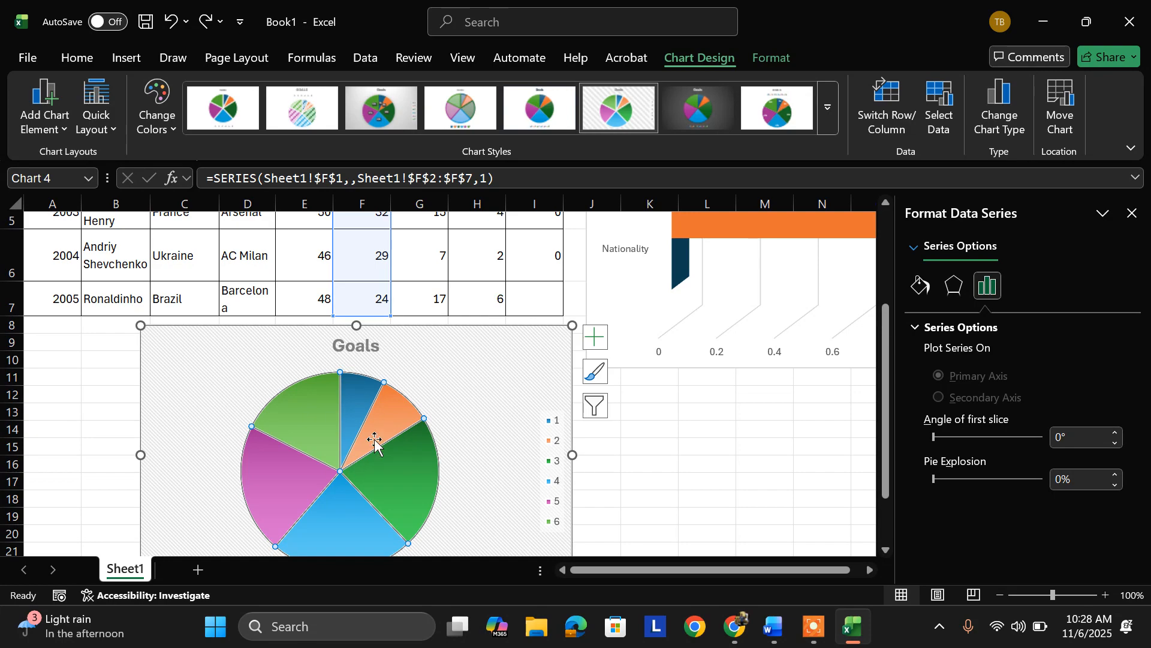
Browse the available chart styles and the custom fill colours for the Goals pie chart.
{"action": "left_click", "coordinate": [607, 114]}
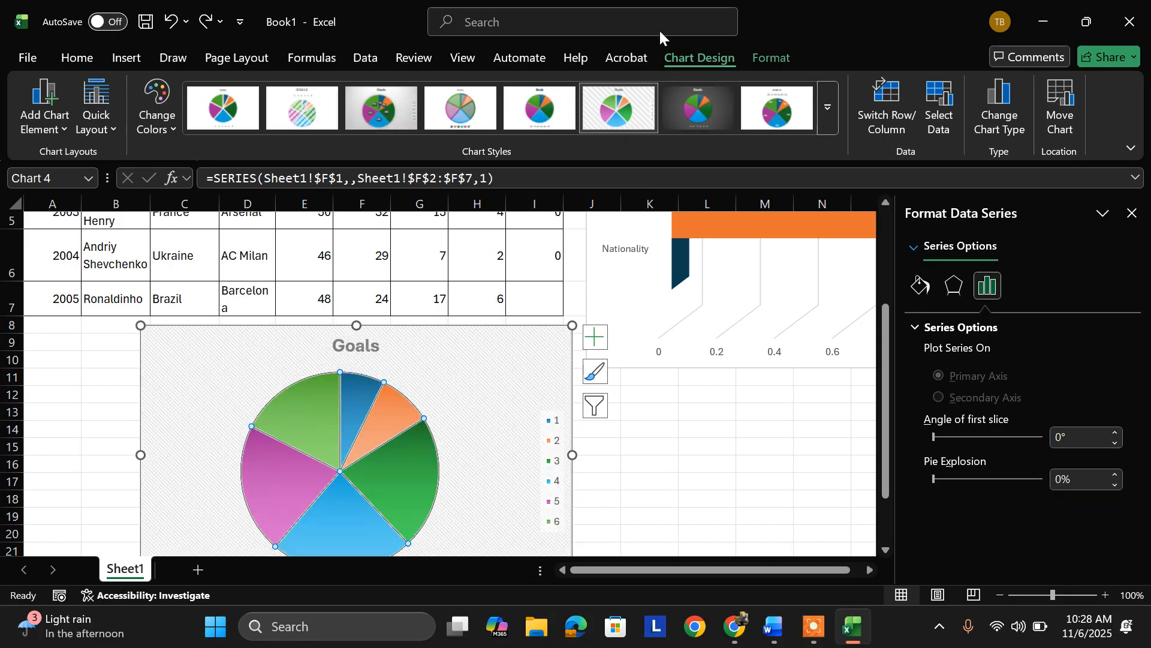
{"action": "left_click", "coordinate": [827, 111]}
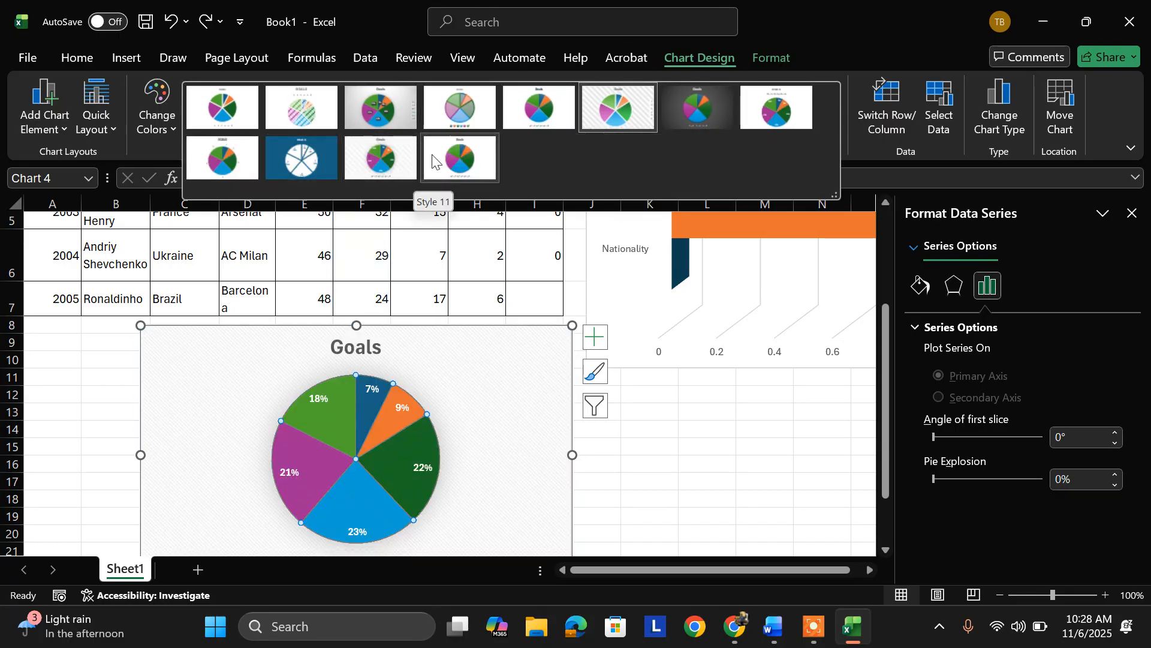
{"action": "left_click", "coordinate": [758, 60]}
{"action": "left_click", "coordinate": [758, 63]}
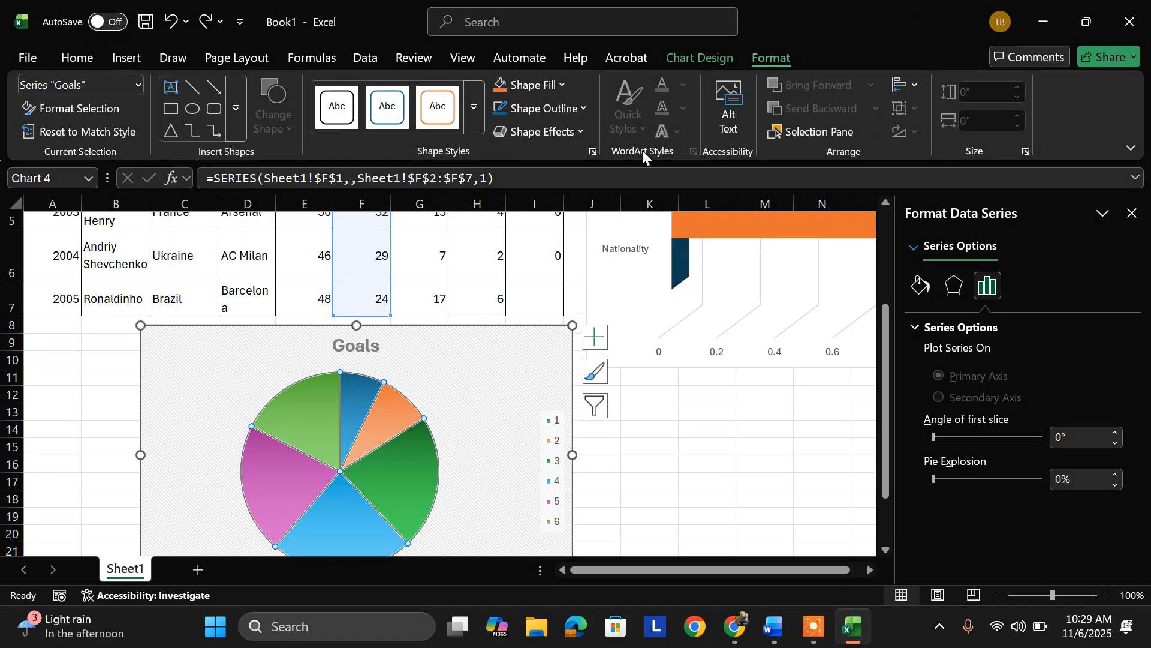
{"action": "left_click", "coordinate": [560, 81]}
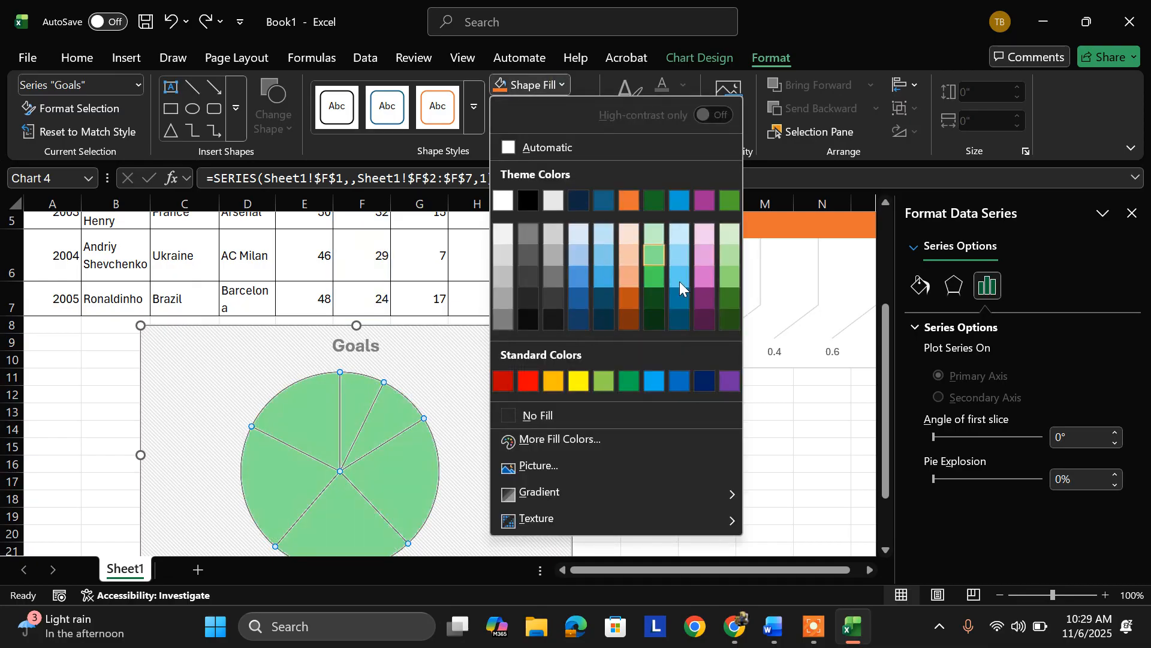
{"action": "left_click", "coordinate": [559, 439]}
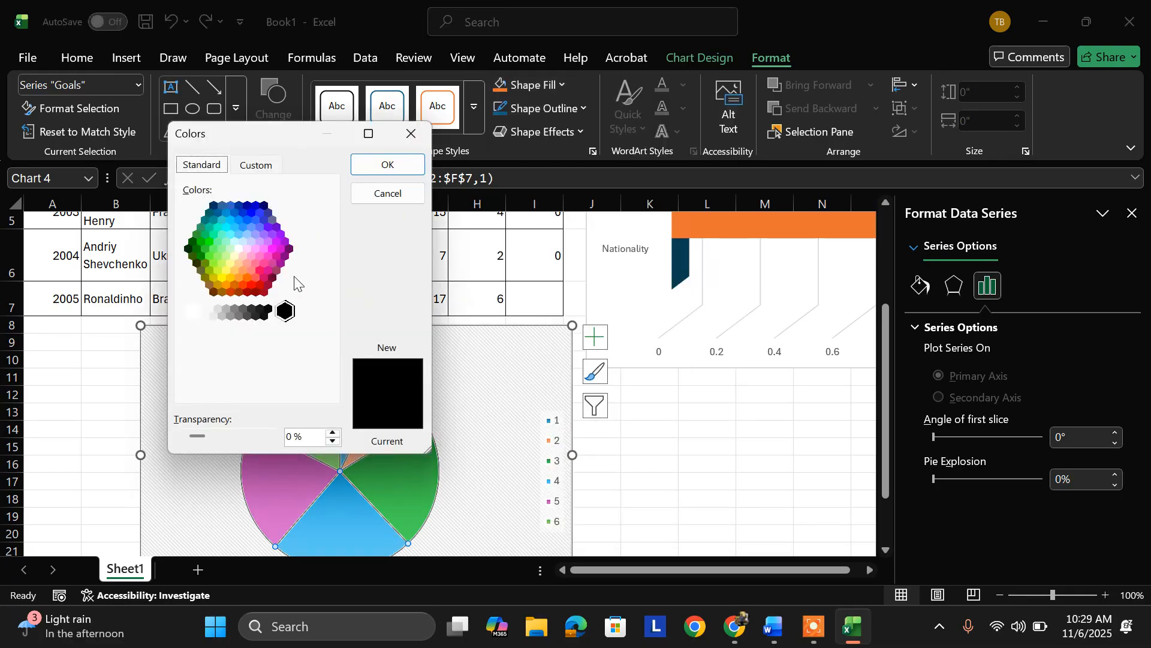
{"action": "left_click", "coordinate": [404, 133]}
Outline the slices of the Goals pie chart in a medium blue theme colour.
{"action": "left_click", "coordinate": [531, 108]}
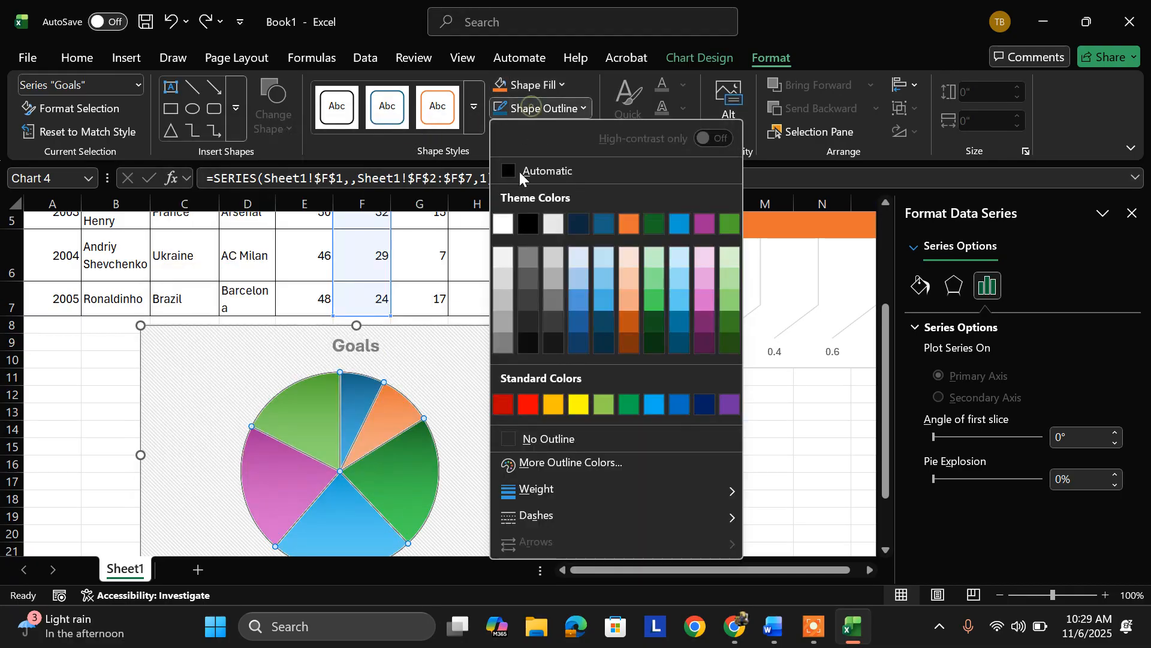
{"action": "left_click", "coordinate": [575, 302]}
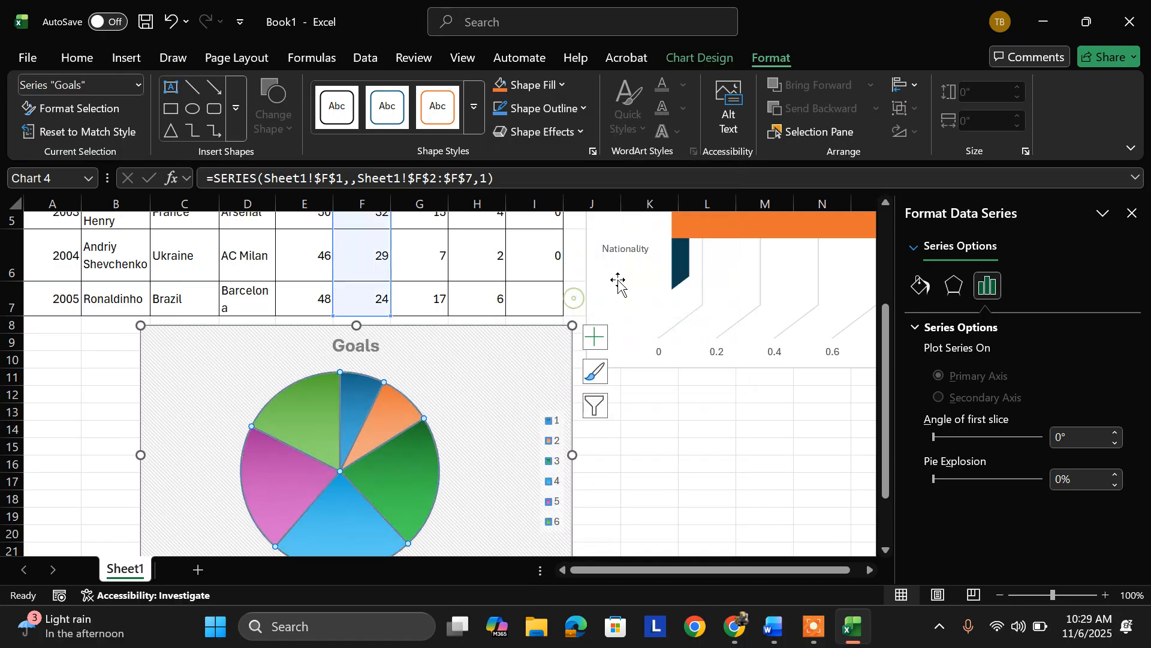
{"action": "left_click", "coordinate": [568, 134]}
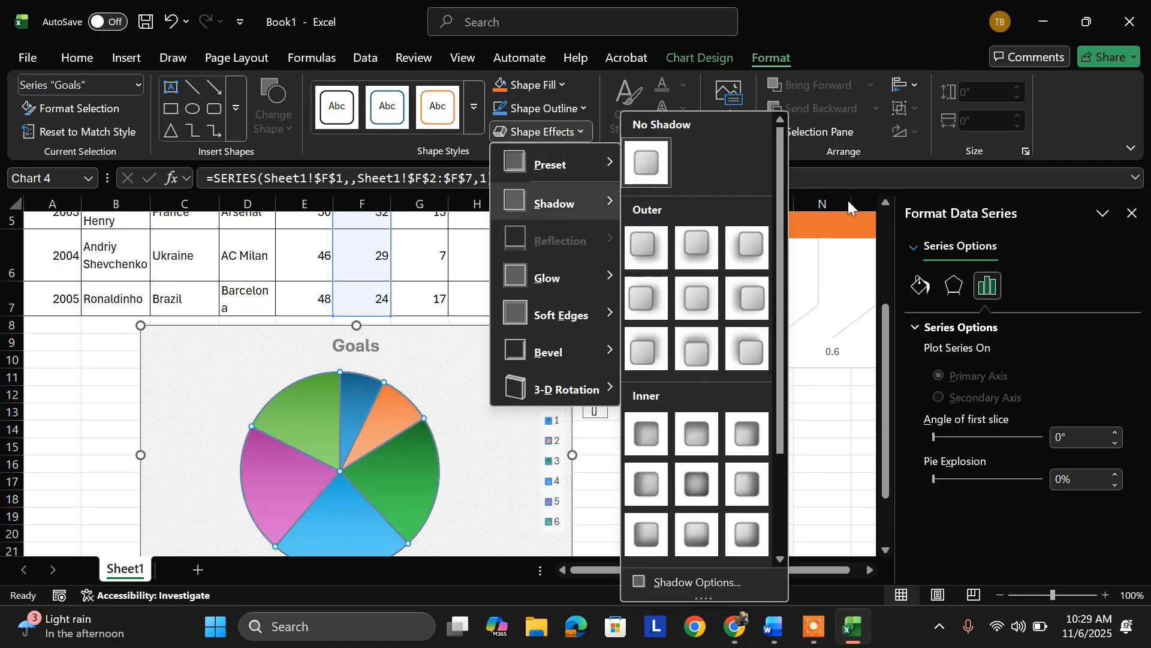
{"action": "left_click", "coordinate": [795, 178]}
Examine the Goals chart's alt text settings and the legend's position, text fill, text outline and text box options.
{"action": "left_click", "coordinate": [724, 126]}
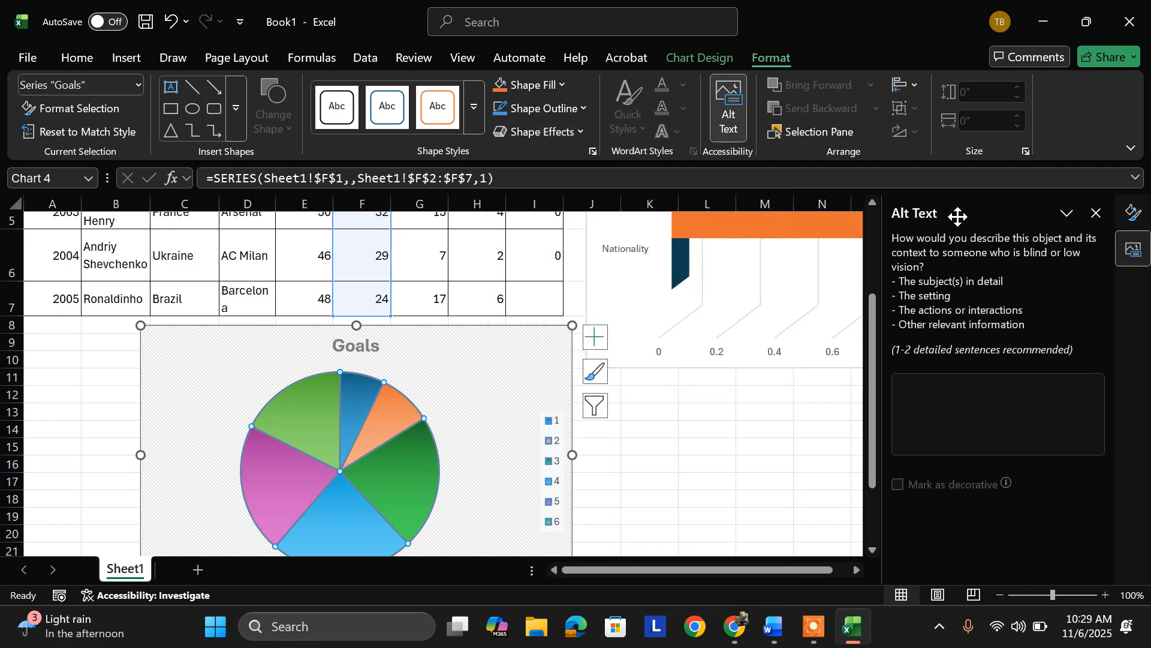
{"action": "scroll", "coordinate": [868, 306], "scroll_direction": "down", "scroll_amount": 1}
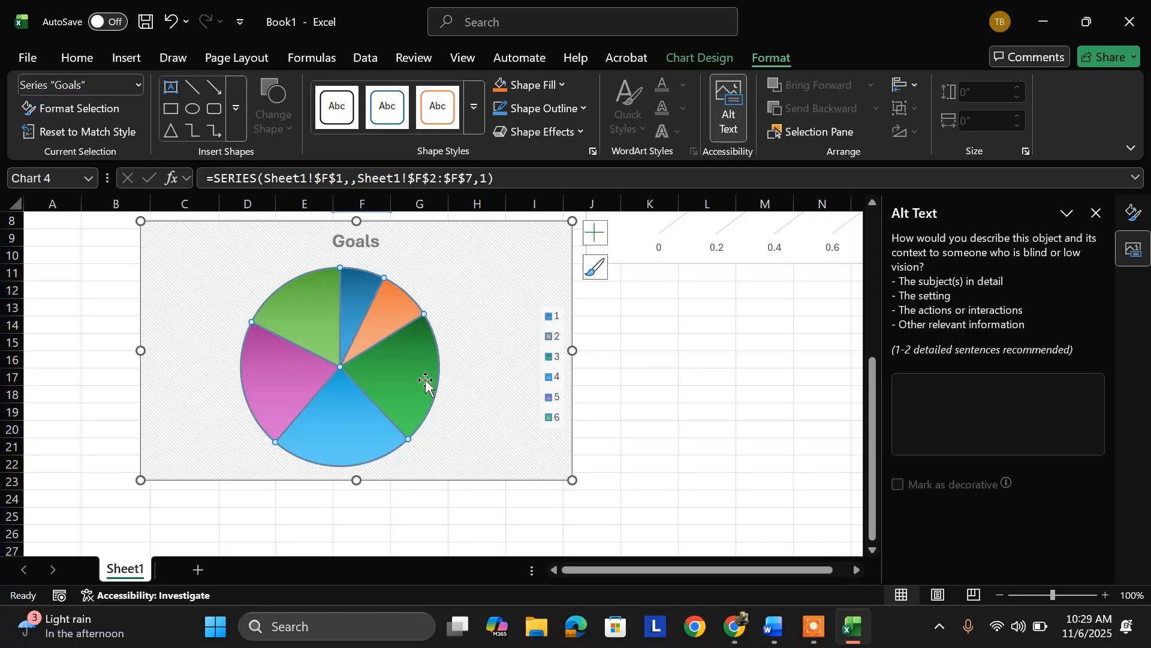
{"action": "left_click", "coordinate": [540, 330]}
{"action": "right_click", "coordinate": [538, 330]}
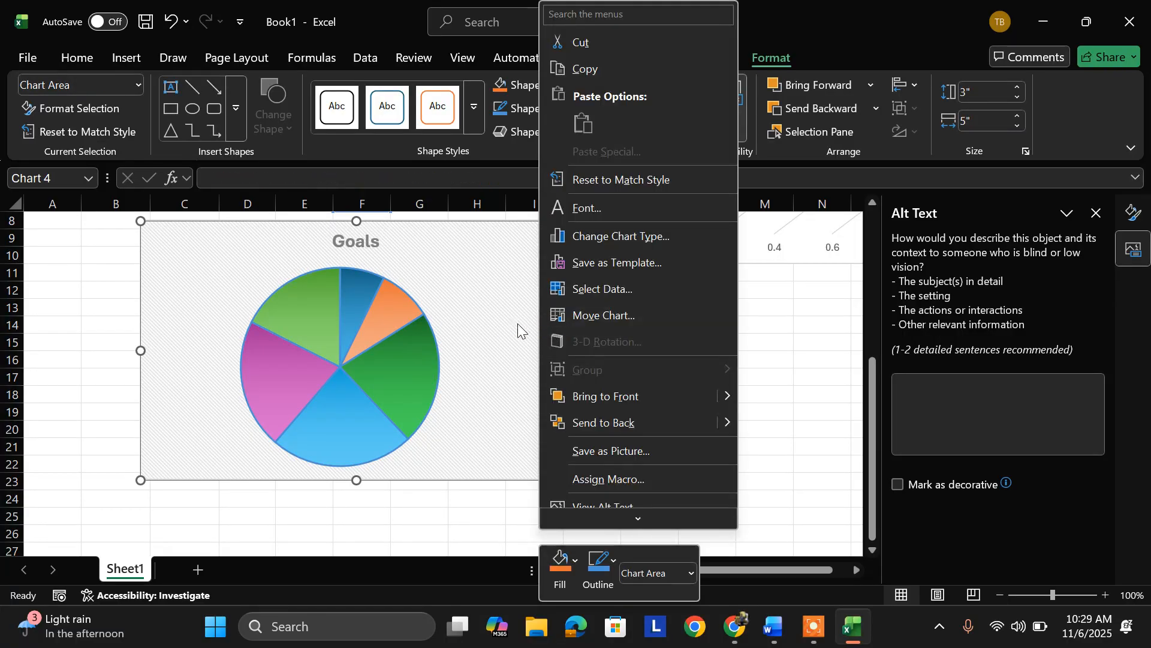
{"action": "left_click", "coordinate": [511, 329]}
{"action": "double_click", "coordinate": [553, 320]}
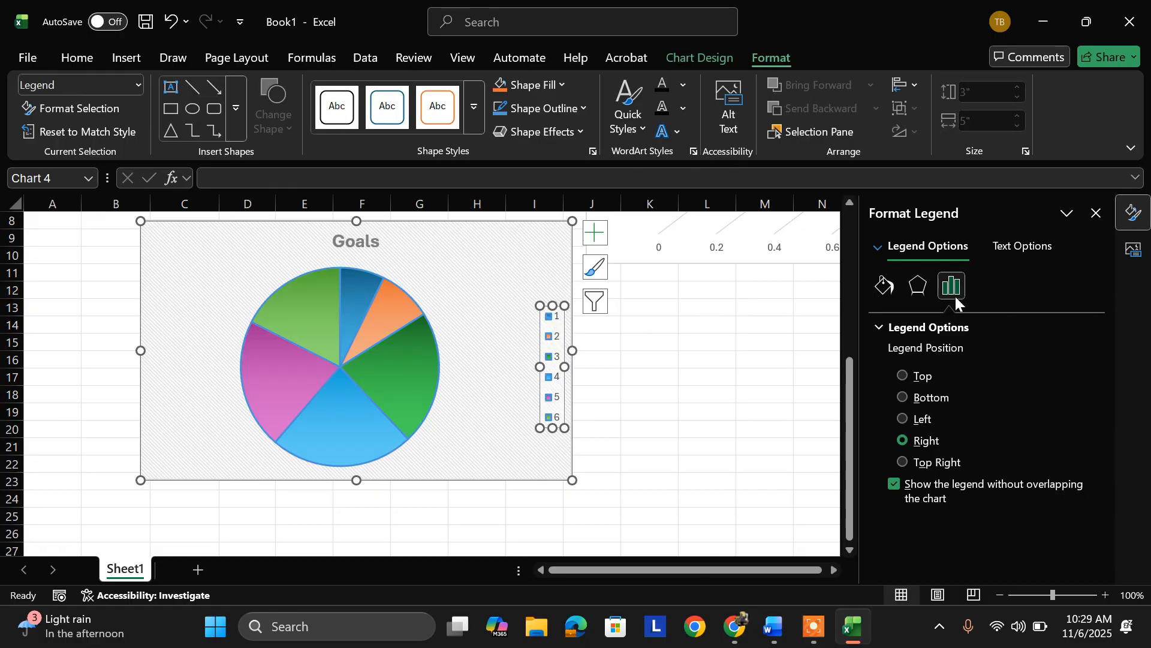
{"action": "left_click", "coordinate": [1011, 248]}
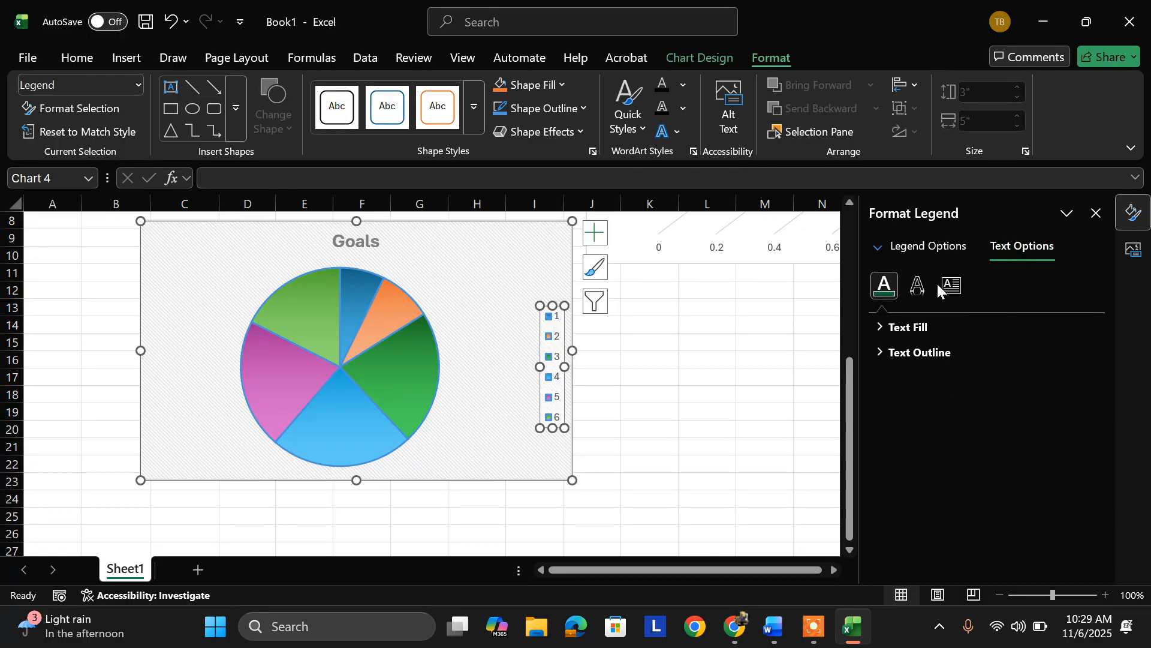
{"action": "left_click", "coordinate": [880, 329]}
{"action": "left_click", "coordinate": [876, 326]}
{"action": "left_click", "coordinate": [880, 351]}
{"action": "left_click", "coordinate": [880, 352]}
{"action": "left_click", "coordinate": [942, 293]}
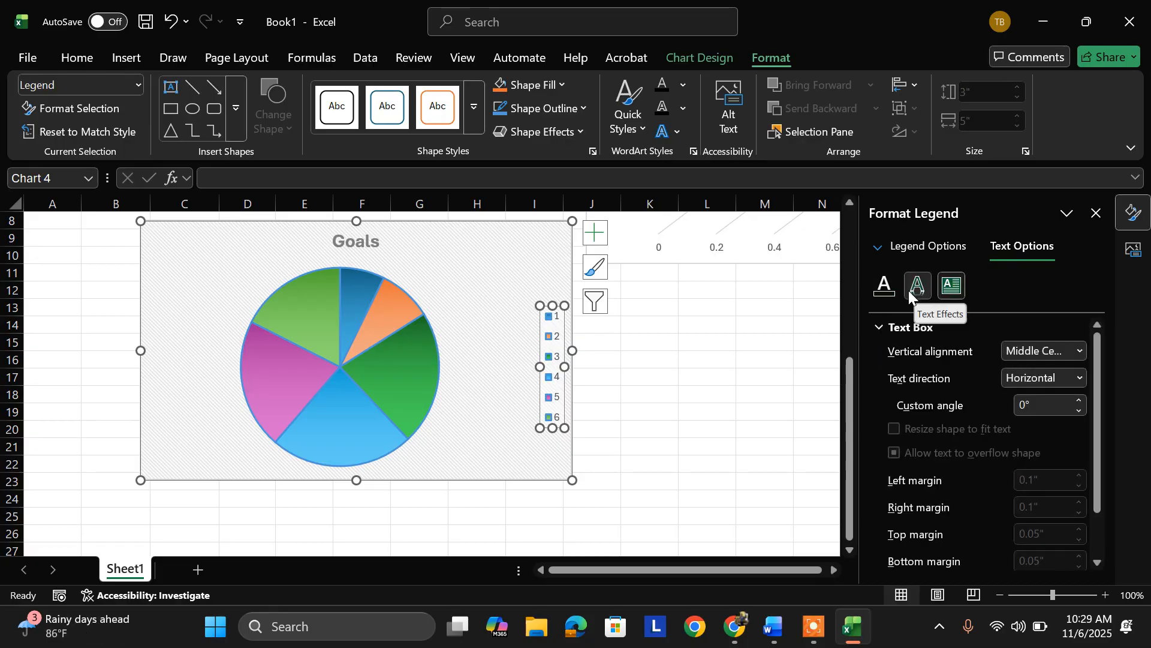
{"action": "scroll", "coordinate": [968, 379], "scroll_direction": "down", "scroll_amount": 2}
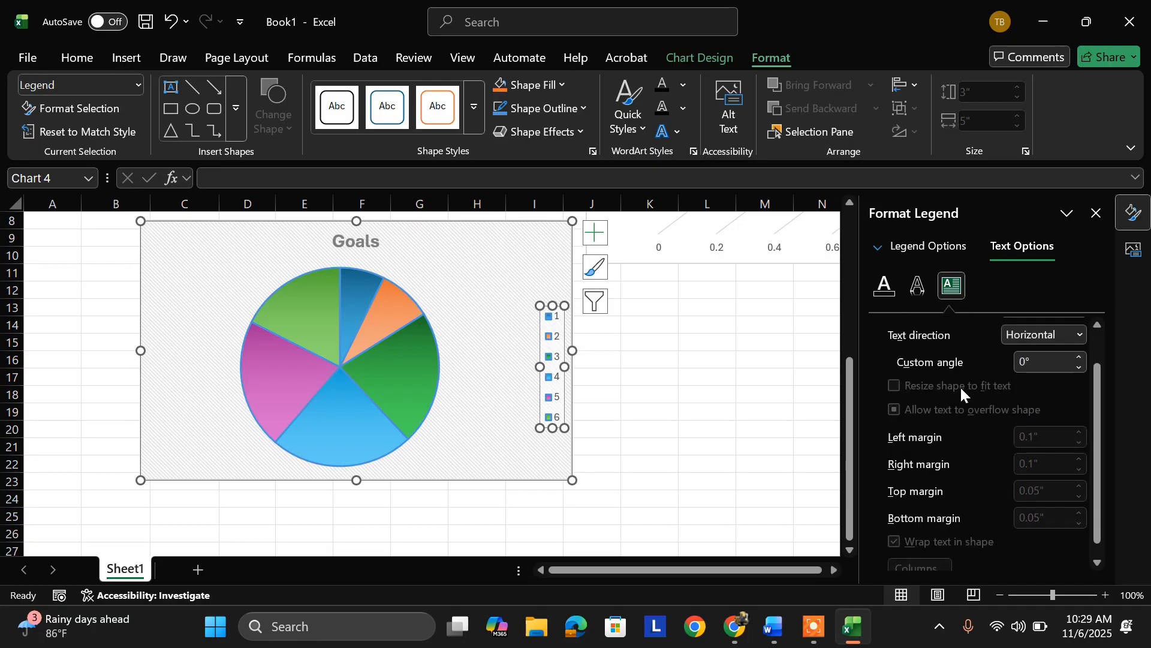
{"action": "scroll", "coordinate": [966, 508], "scroll_direction": "up", "scroll_amount": 2}
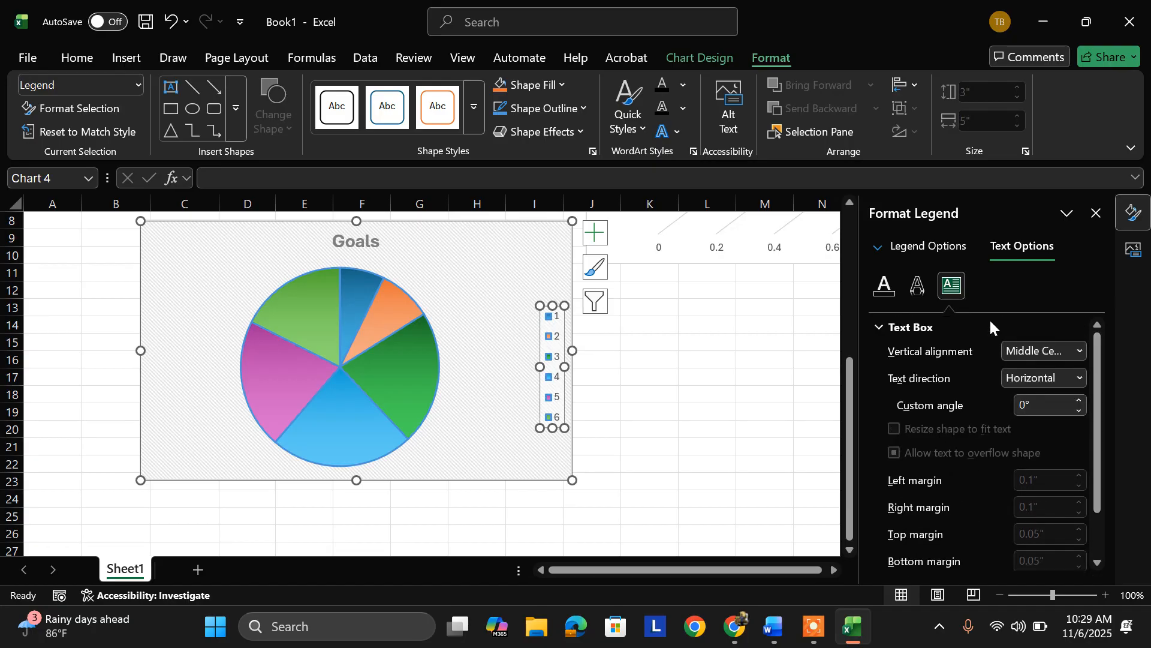
{"action": "scroll", "coordinate": [942, 470], "scroll_direction": "down", "scroll_amount": 2}
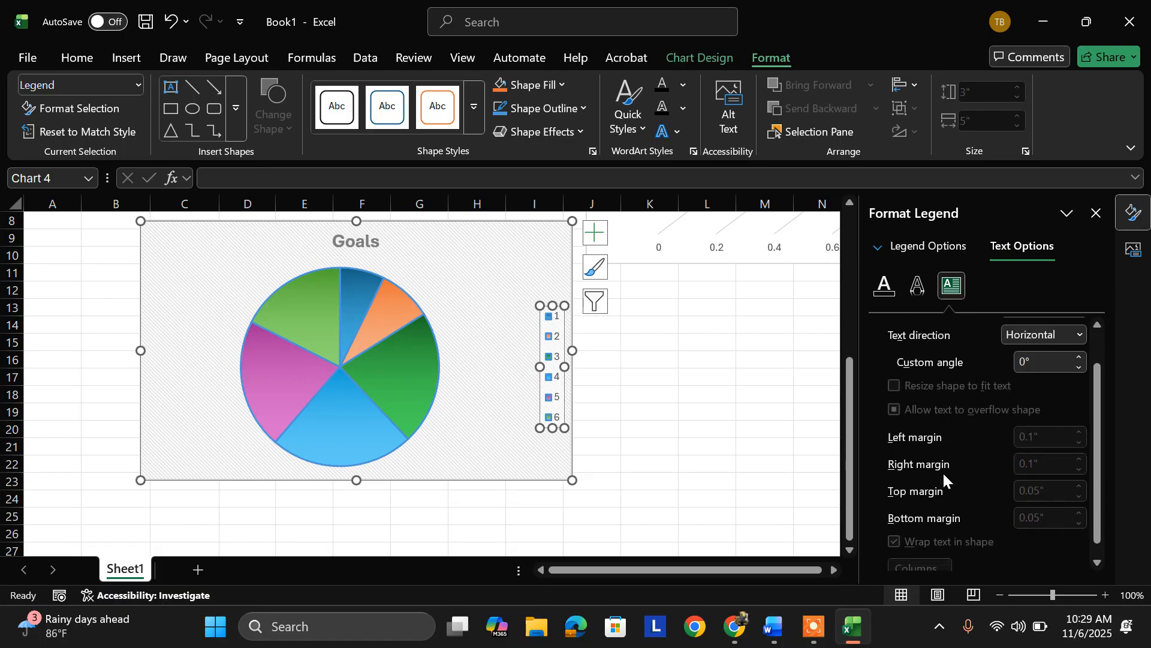
{"action": "scroll", "coordinate": [944, 476], "scroll_direction": "up", "scroll_amount": 2}
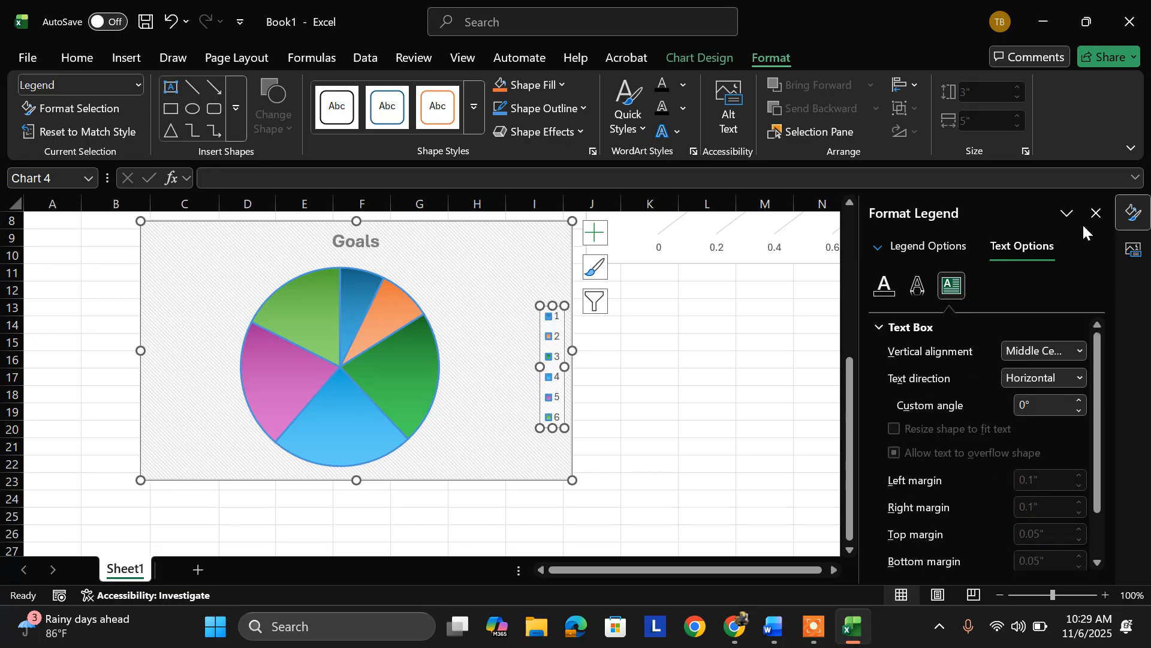
{"action": "left_click", "coordinate": [1095, 213]}
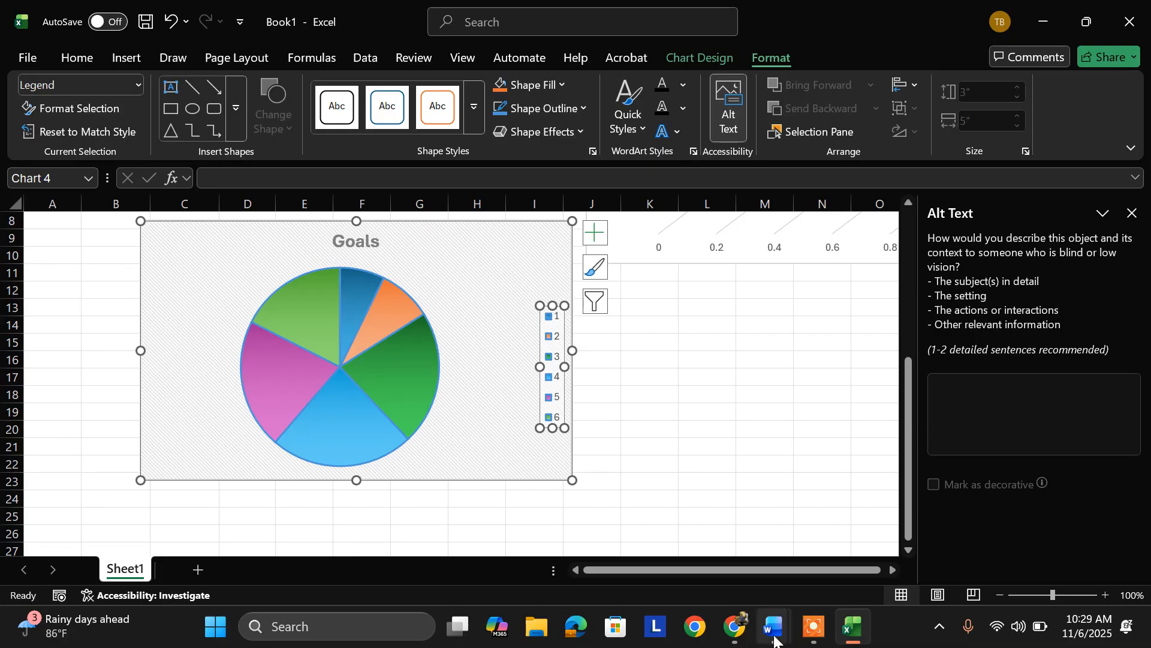
{"action": "mouse_move", "coordinate": [773, 626]}
{"action": "left_click", "coordinate": [843, 549]}
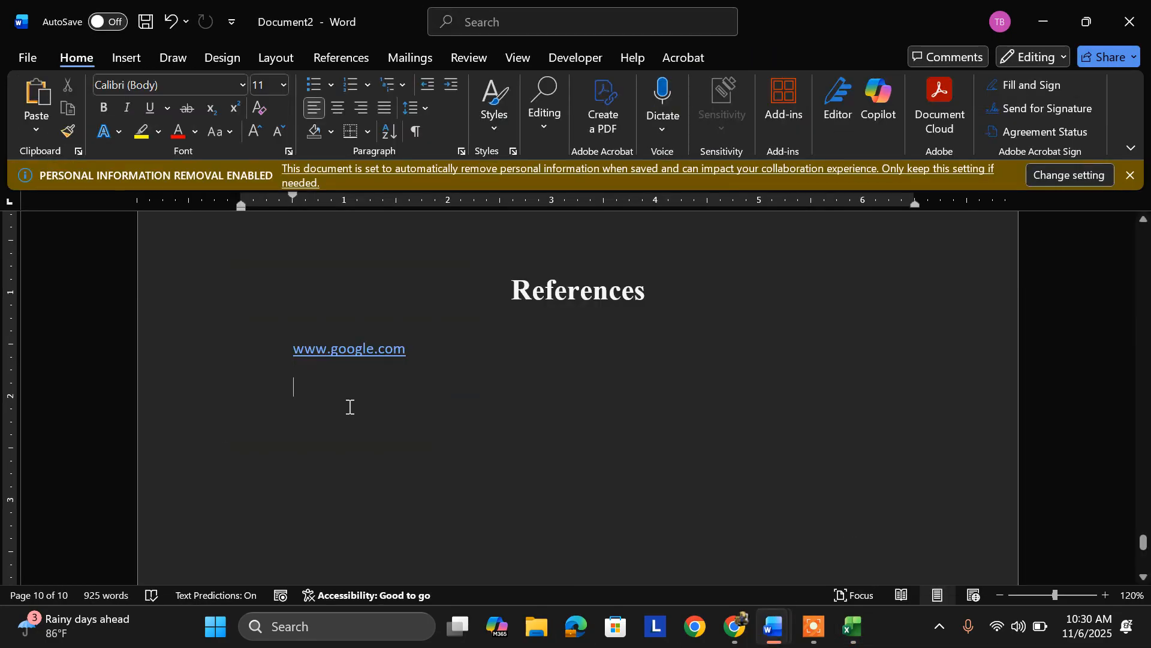
{"action": "key", "text": "Return"}
{"action": "key", "text": "Return"}
{"action": "type", "text": "KEY BINDS"}
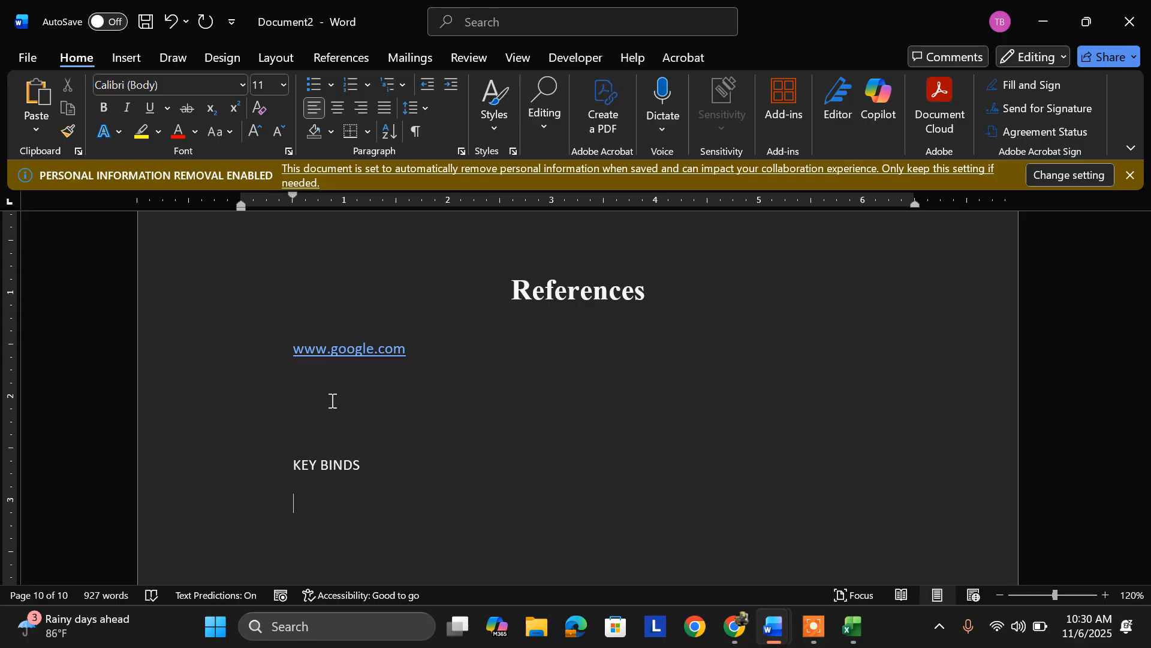
Add the lines "Ctrl + C = copy" and "Ctrl + V = paste" under KEY BINDS.
{"action": "type", "text": "Ctrl + C = copy Ctrl "}
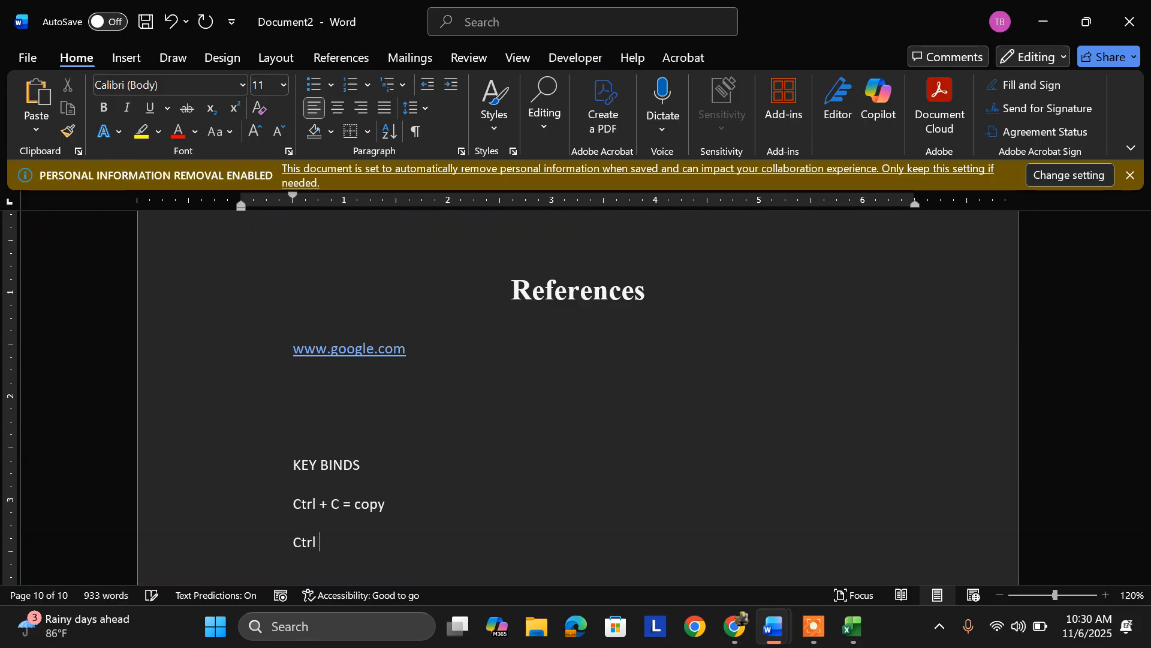
{"action": "type", "text": "+ V = paste"}
{"action": "key", "text": "Return"}
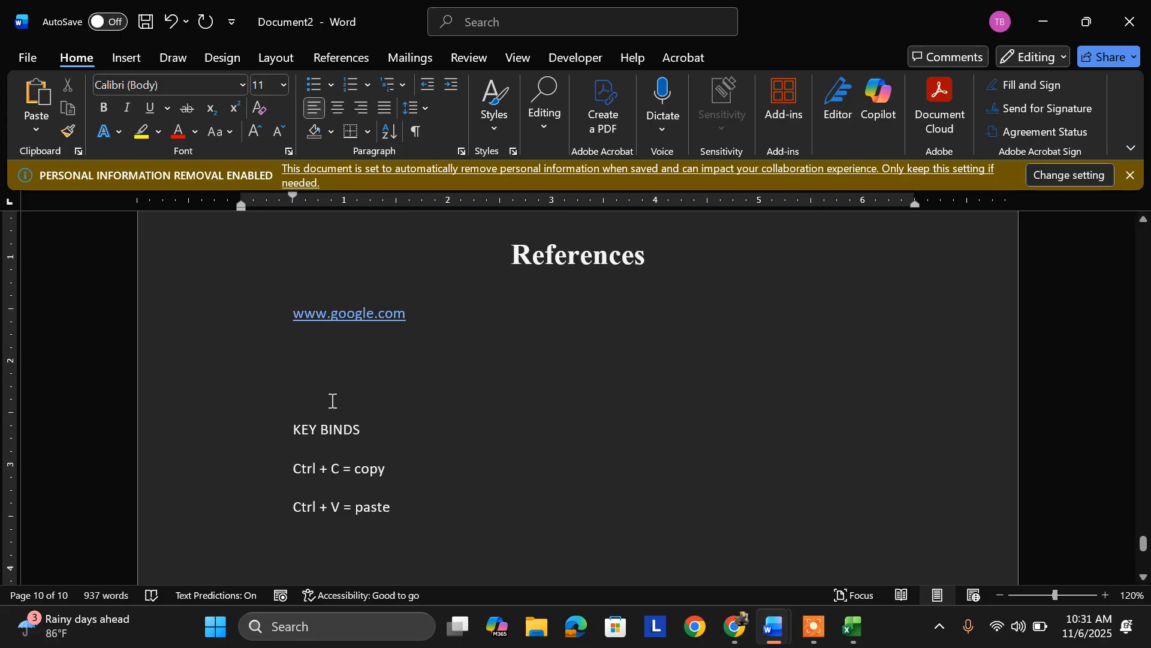
Add the line "Ctrl + X = cut" to the key binds list.
{"action": "type", "text": "Ctlr=="}
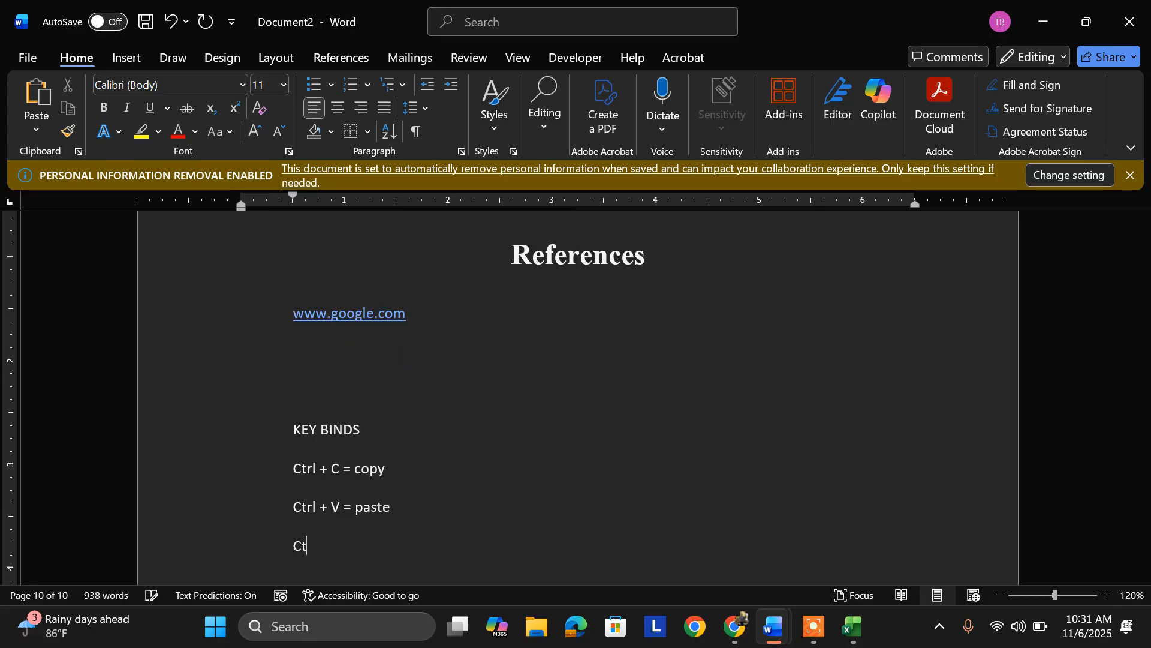
{"action": "key", "text": "BackSpace"}
{"action": "key", "text": "BackSpace"}
{"action": "key", "text": "BackSpace"}
{"action": "key", "text": "BackSpace"}
{"action": "type", "text": "rl + X = cut"}
{"action": "key", "text": "Return"}
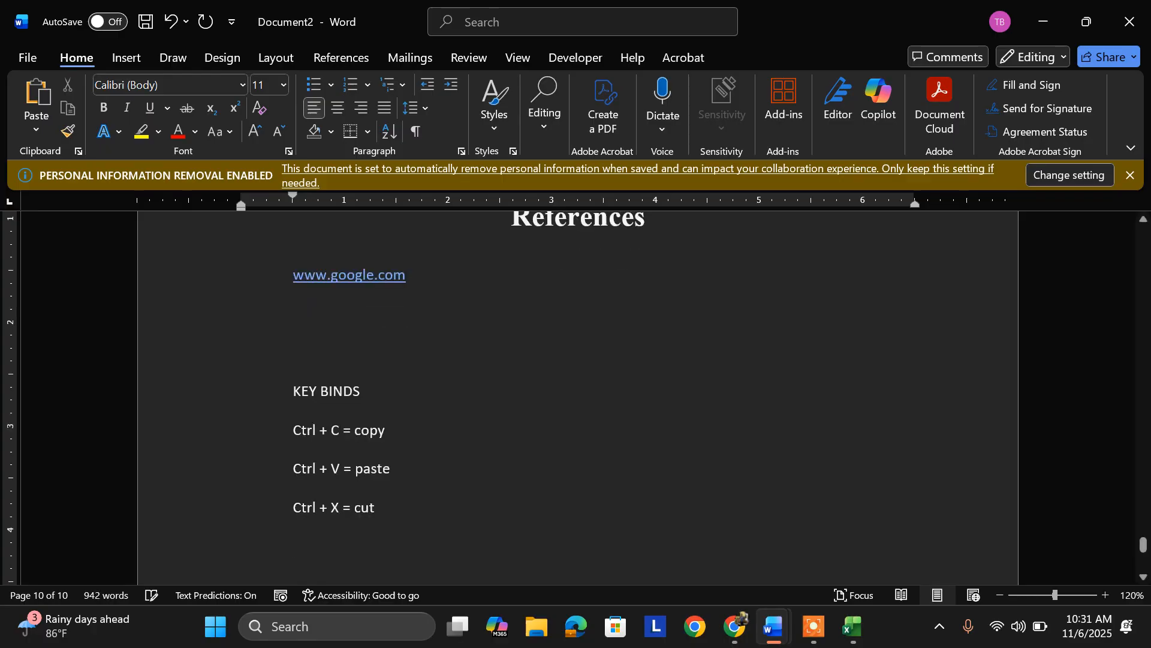
Add the line "Ctrl + Z = Undo" to the key binds list.
{"action": "type", "text": "Ctrl "}
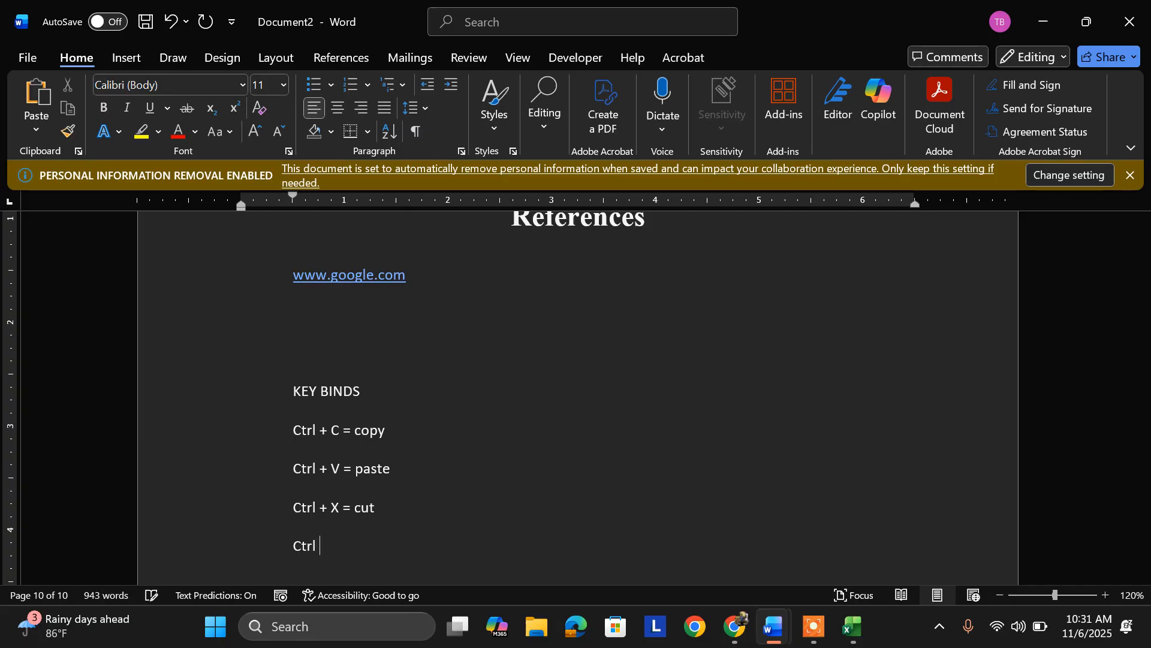
{"action": "type", "text": "+ Z = Undi"}
{"action": "key", "text": "BackSpace"}
{"action": "type", "text": "o"}
{"action": "key", "text": "Return"}
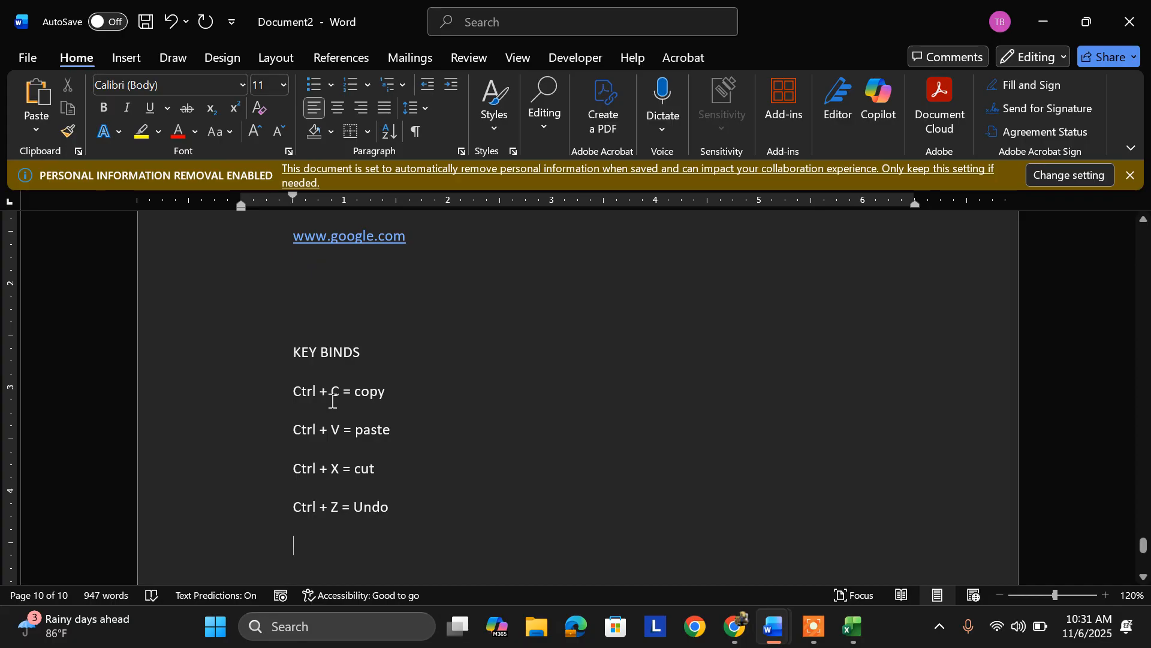
Add the line "Ctrl + Y = Redo" to the key binds list.
{"action": "type", "text": "C"}
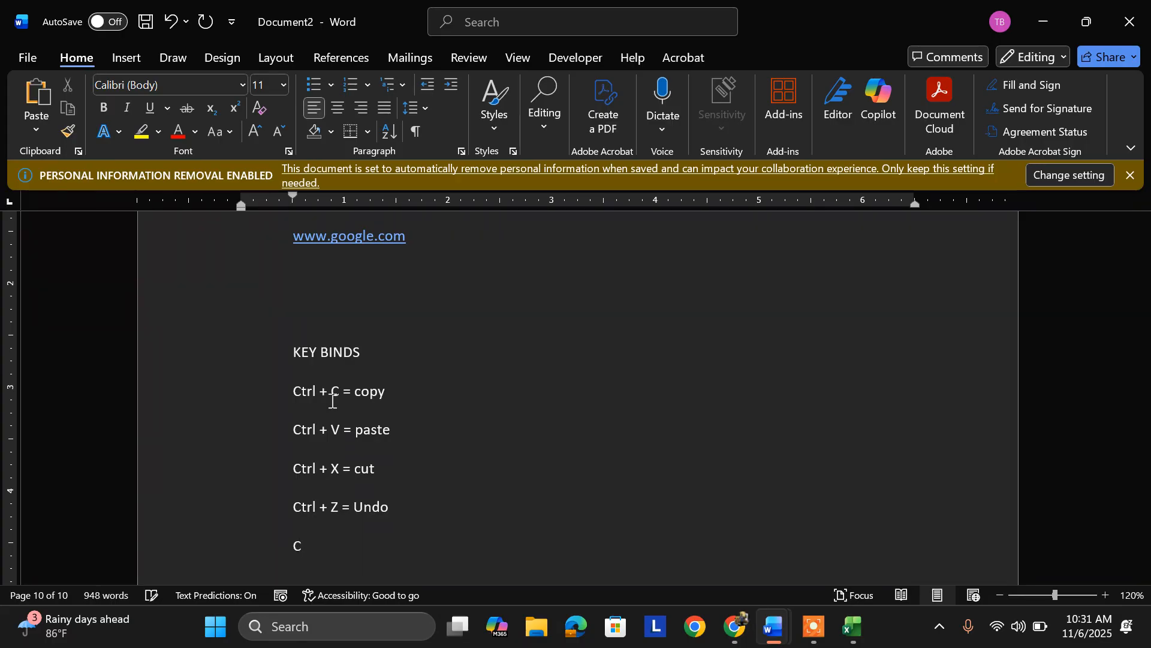
{"action": "type", "text": "trl"}
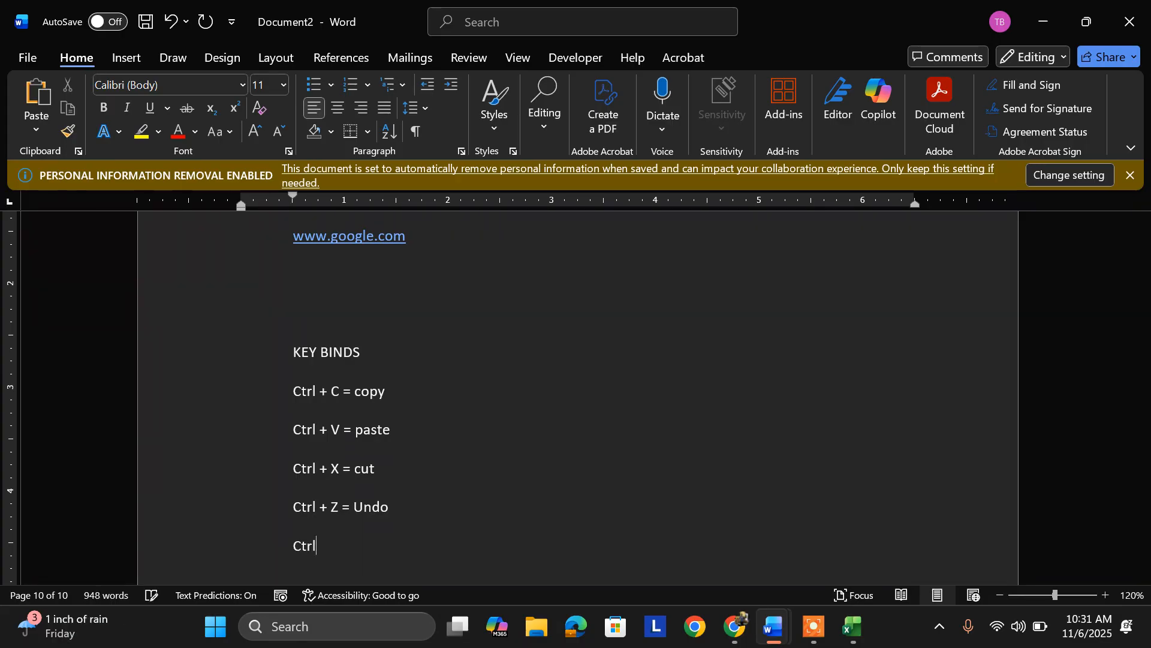
{"action": "type", "text": " + Y = Redo"}
{"action": "key", "text": "BackSpace"}
Undo the typing back to the "Ctrl + X = cut" line and redo it through "Ctrl + Y = Redo".
{"action": "key", "text": "ctrl+z"}
{"action": "key", "text": "ctrl+z"}
{"action": "key", "text": "ctrl+z"}
{"action": "key", "text": "ctrl+z"}
{"action": "key", "text": "ctrl+z"}
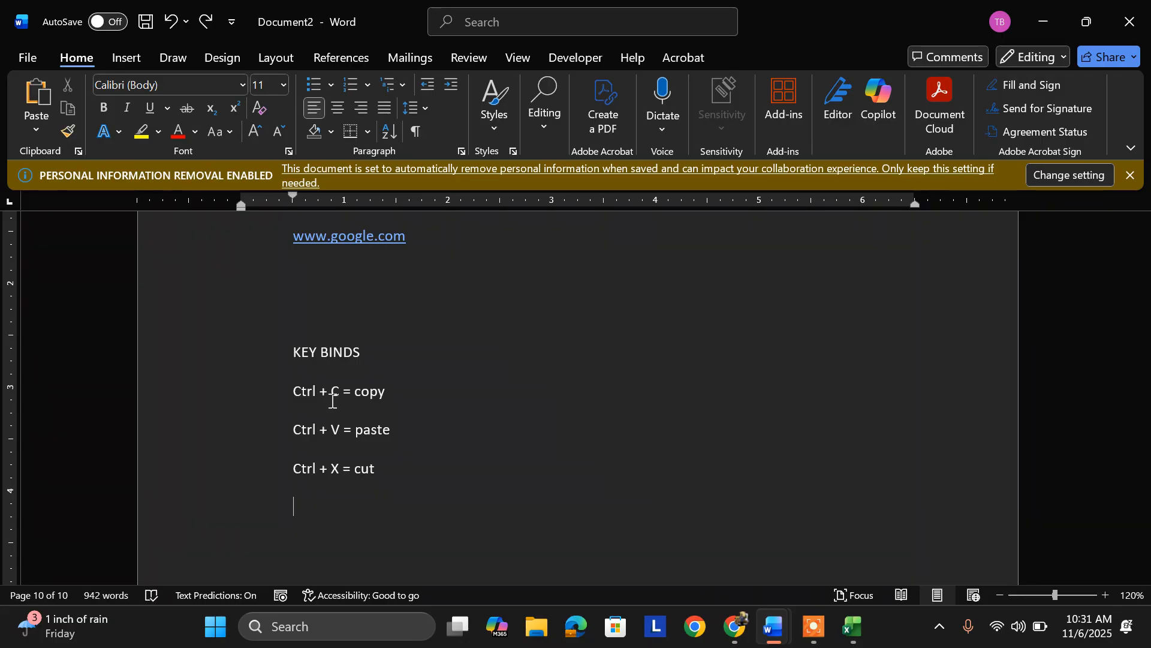
{"action": "key", "text": "ctrl+y"}
{"action": "key", "text": "ctrl+y"}
{"action": "type", "text": "Ctrl + Y = Redo"}
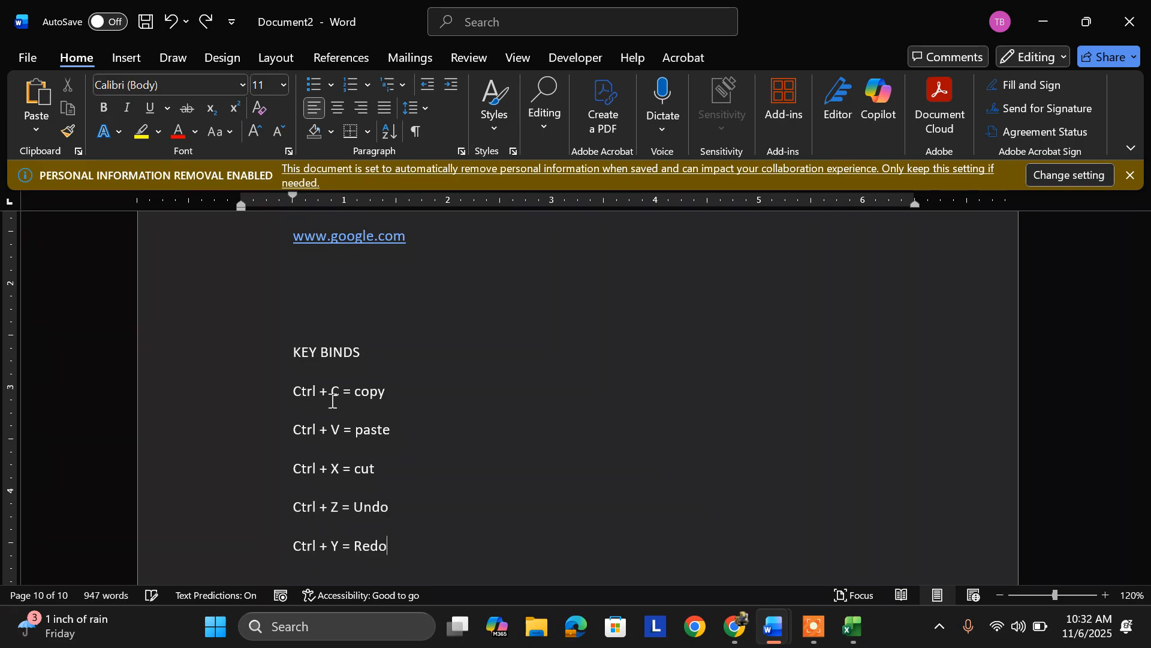
Add the line "Ctrl + A = Select All" below the Redo entry.
{"action": "key", "text": "Return"}
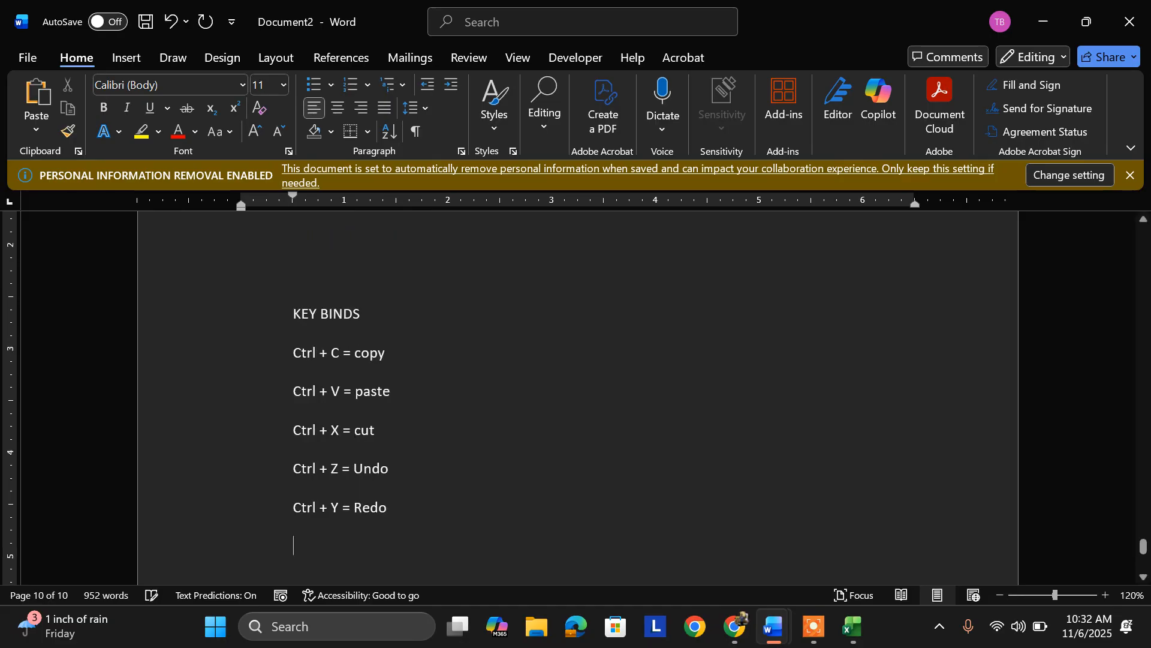
{"action": "type", "text": "C"}
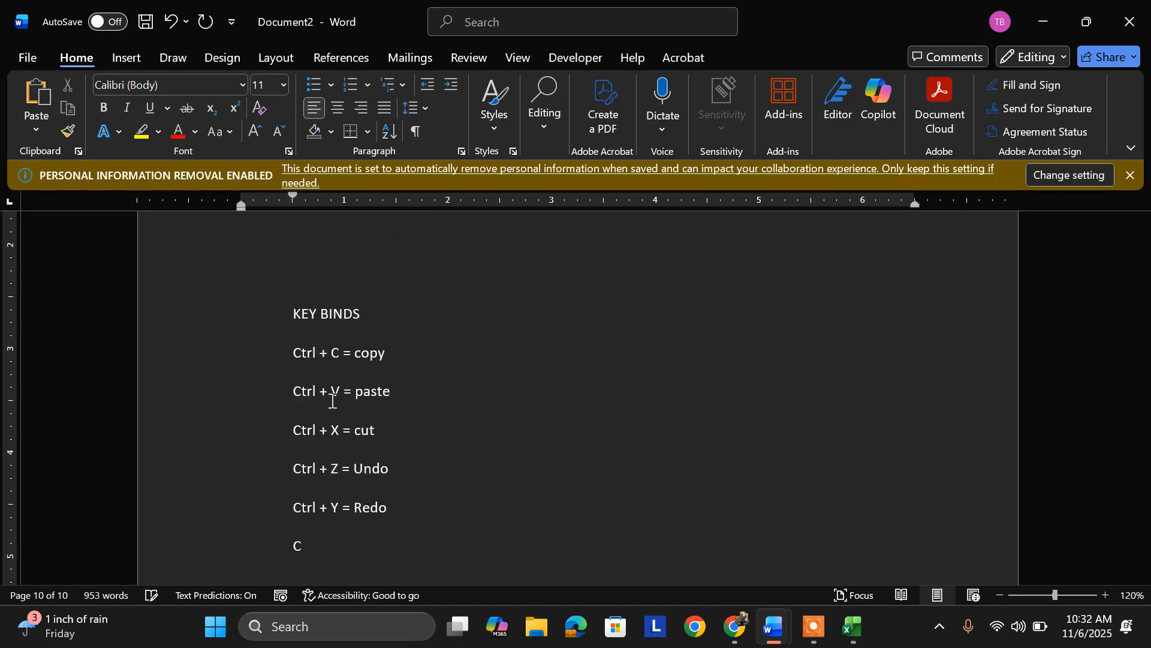
{"action": "type", "text": "trl + A = Select All"}
{"action": "key", "text": "Return"}
Add the line "Ctrl + S = Save" at the end of the key binds list.
{"action": "type", "text": "Ctrl"}
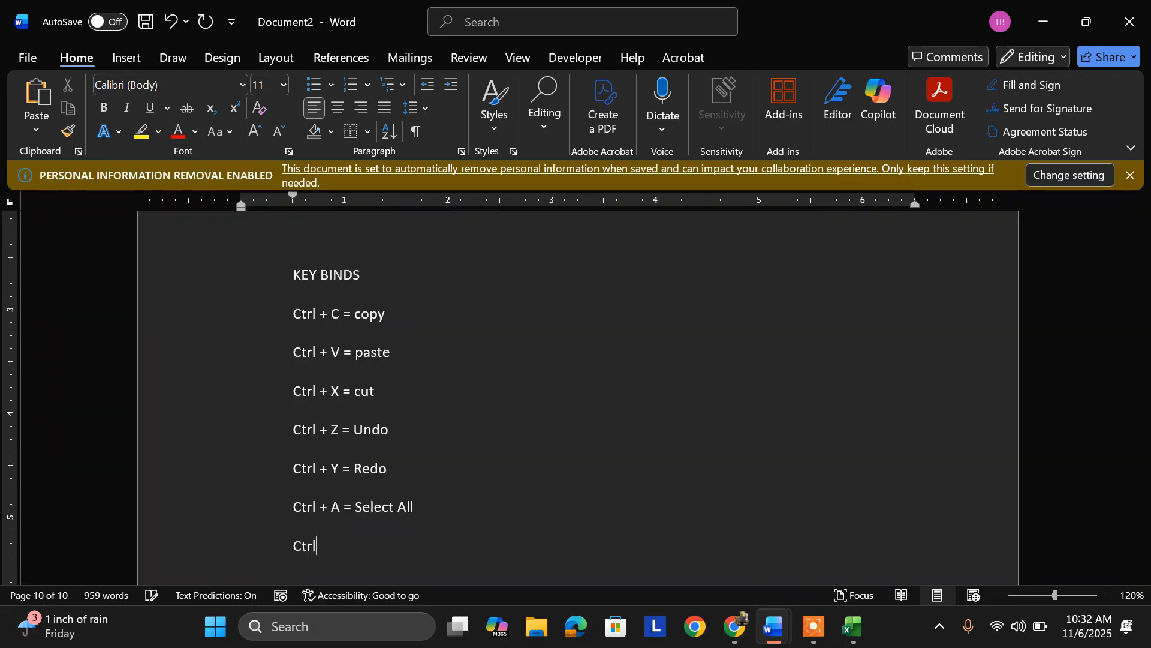
{"action": "type", "text": " S"}
{"action": "key", "text": "BackSpace"}
{"action": "type", "text": "+ S = Save"}
{"action": "key", "text": "Return"}
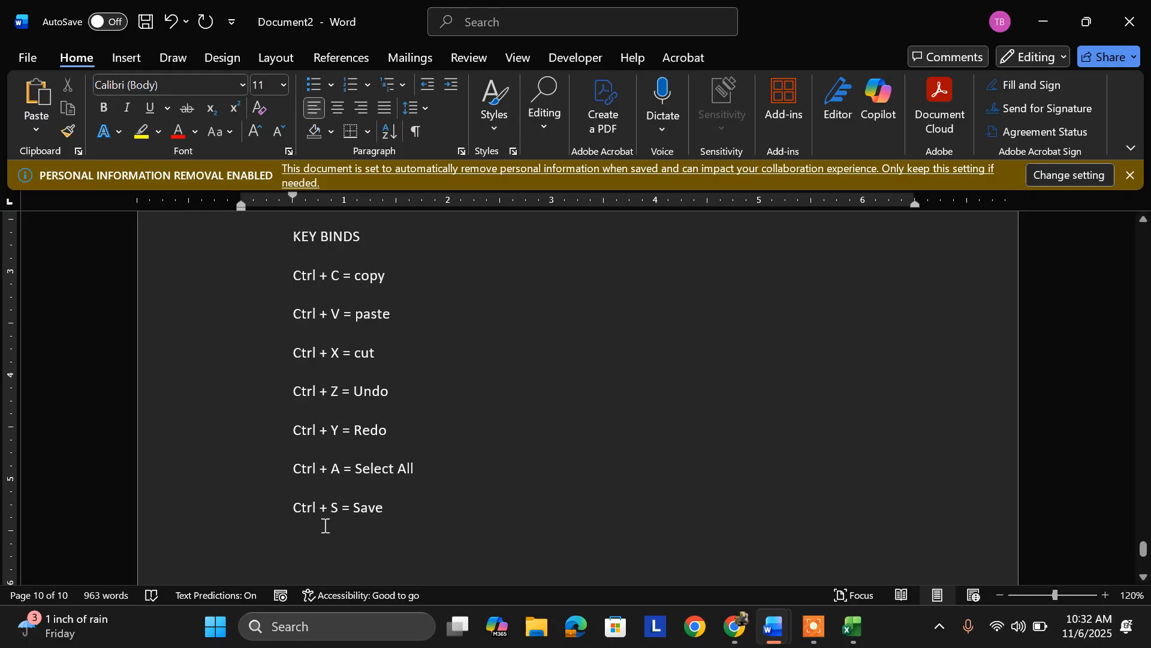
{"action": "left_click", "coordinate": [816, 631]}
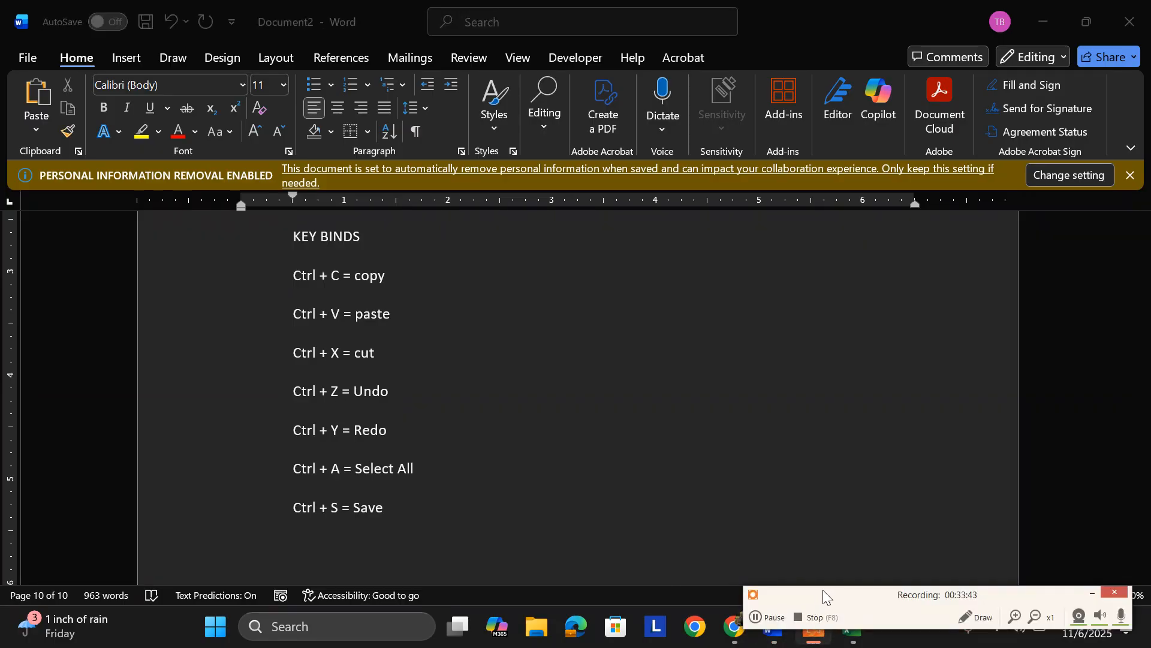